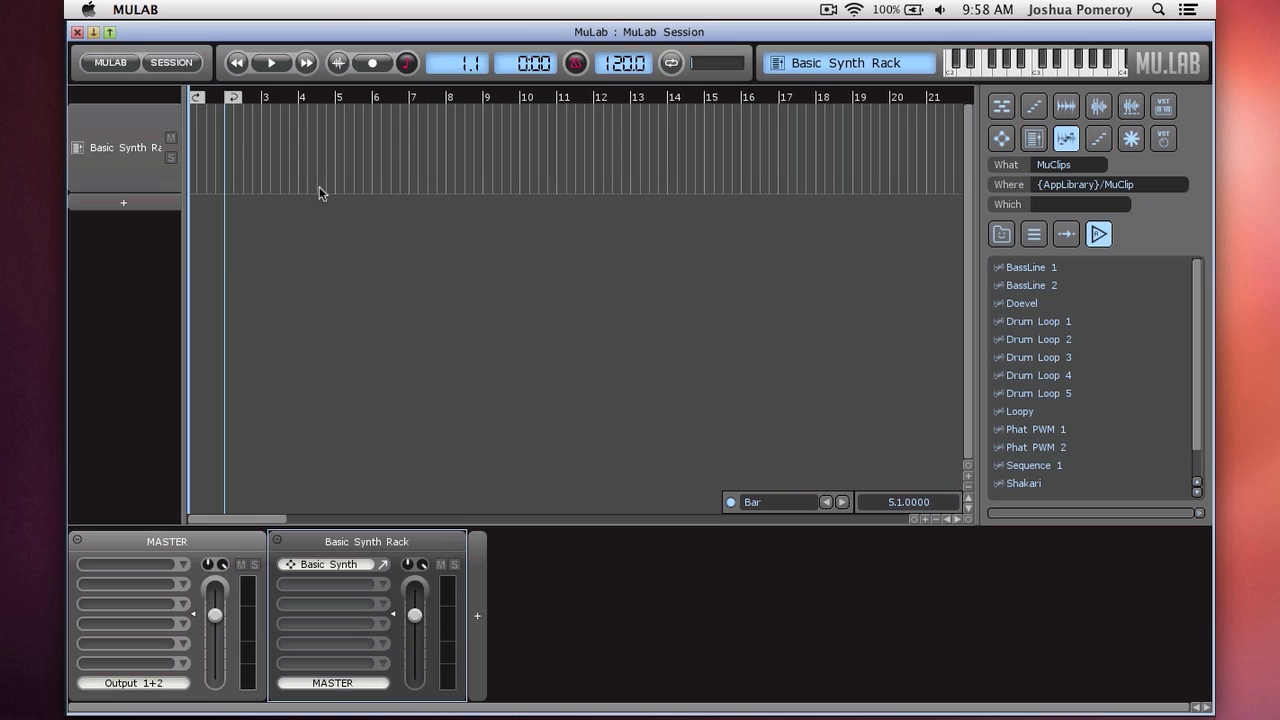
- View the Basic Synth's controls, close them and remove the Basic Synth Rack from the mixer
{"action": "left_click", "coordinate": [381, 564]}
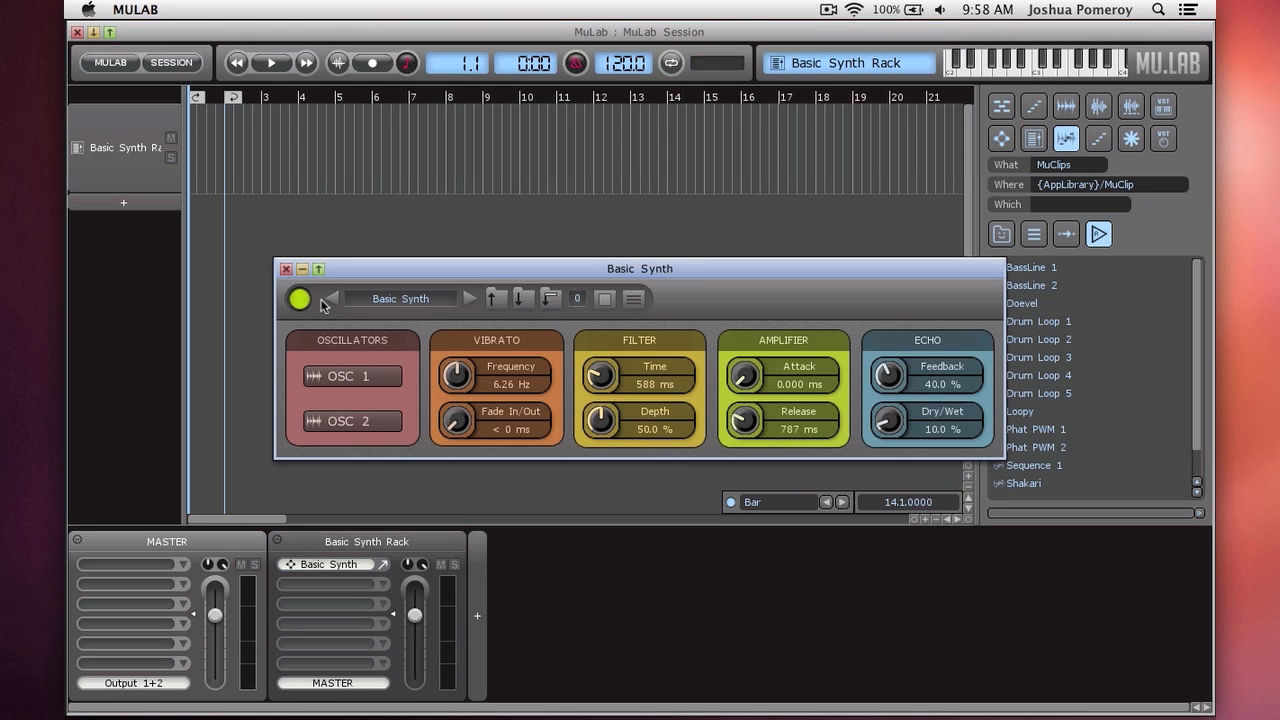
{"action": "left_click", "coordinate": [286, 268]}
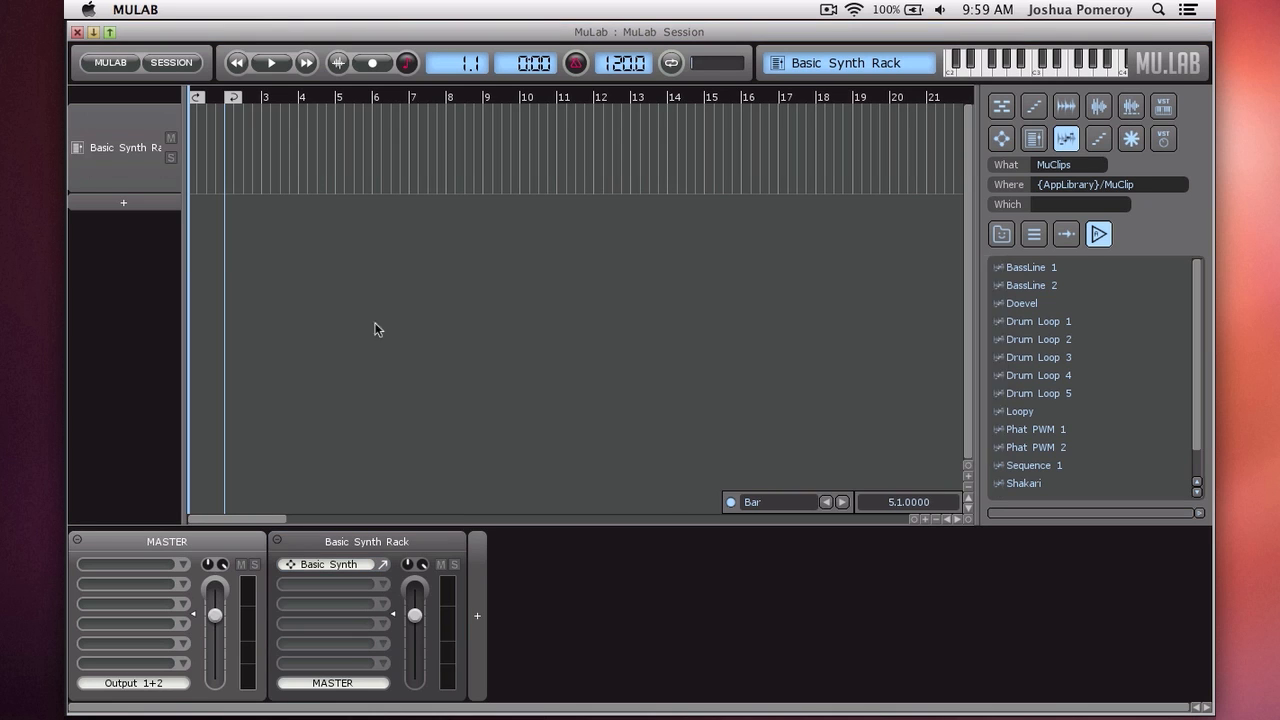
{"action": "left_click", "coordinate": [456, 545]}
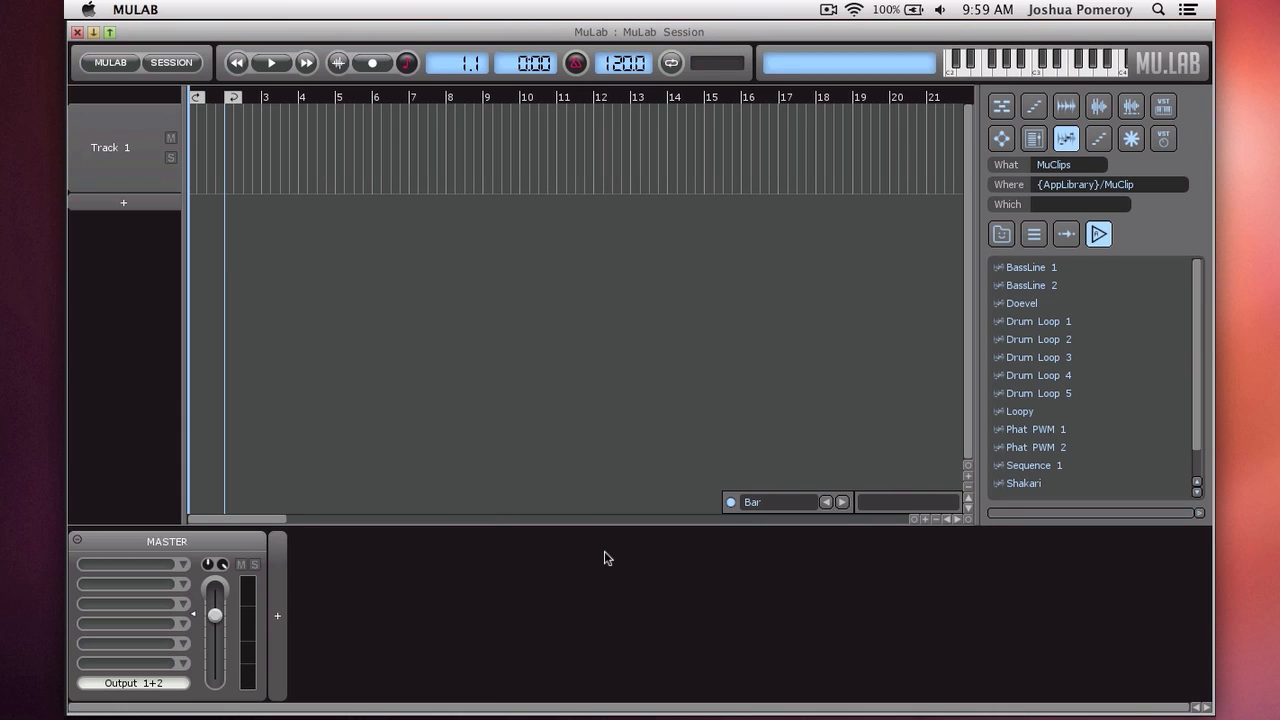
- Load the Kick 3 Layer rack preset from the Drums folder as a new rack beside the master
{"action": "left_click", "coordinate": [1036, 140]}
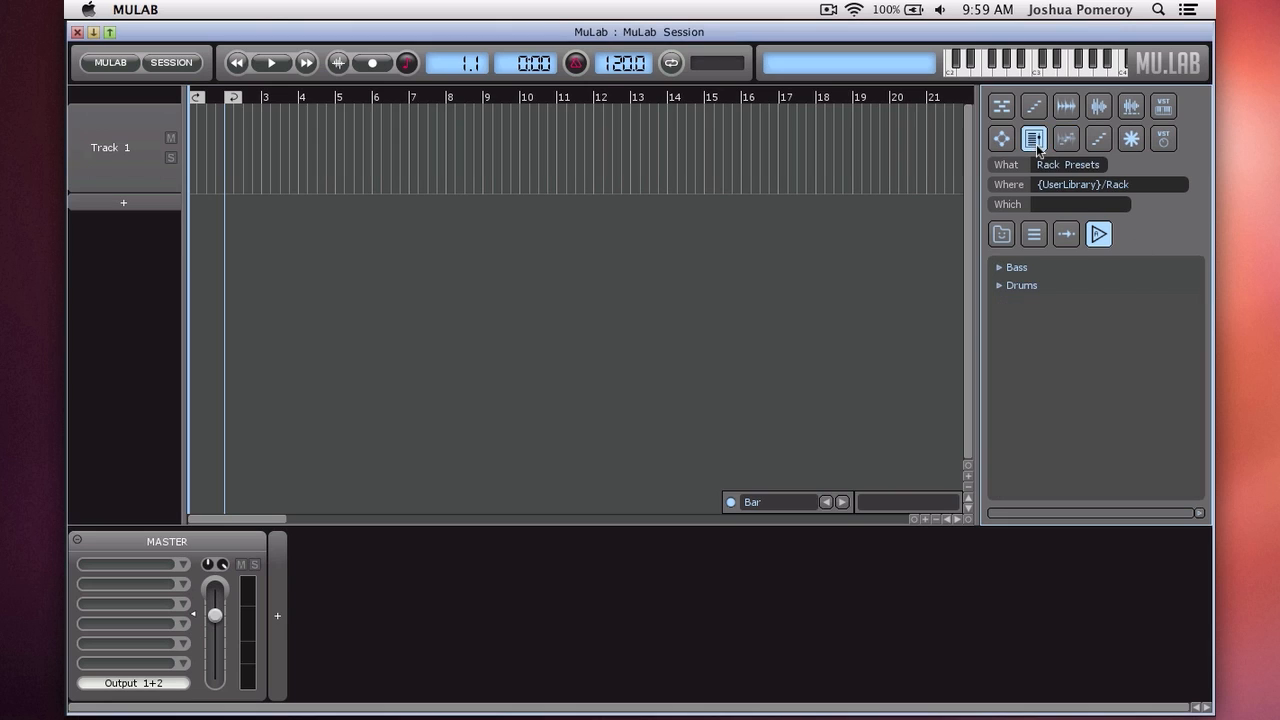
{"action": "left_click", "coordinate": [1000, 286]}
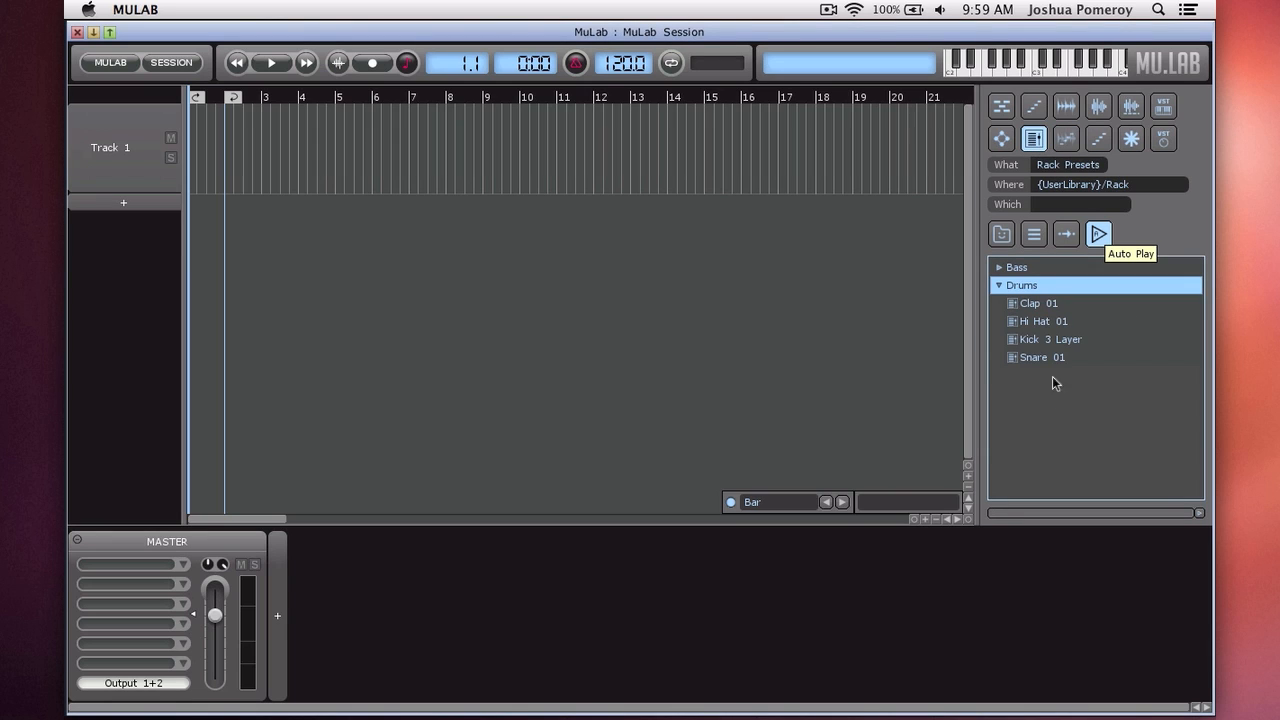
{"action": "left_click_drag", "start_coordinate": [1070, 340], "coordinate": [330, 590]}
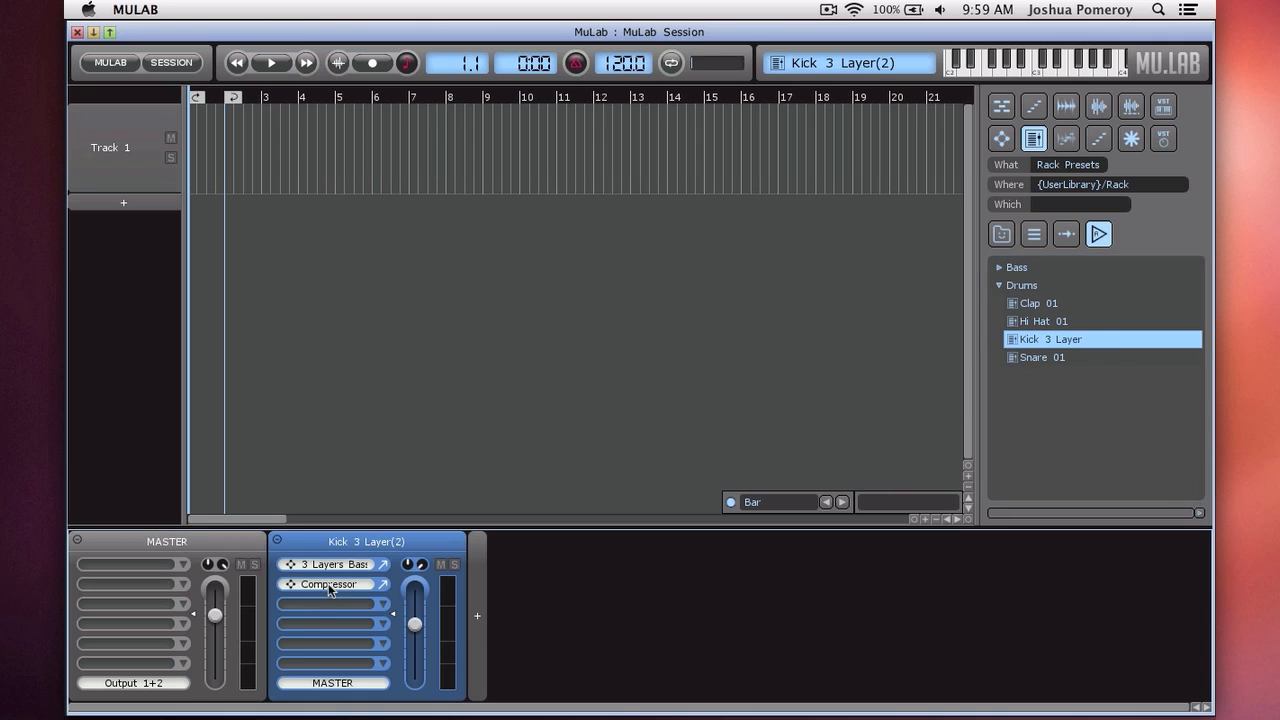
- Rename the new rack as Kick and assign it to Track 1
{"action": "double_click", "coordinate": [385, 543]}
{"action": "type", "text": "Kick"}
{"action": "key", "text": "Return"}
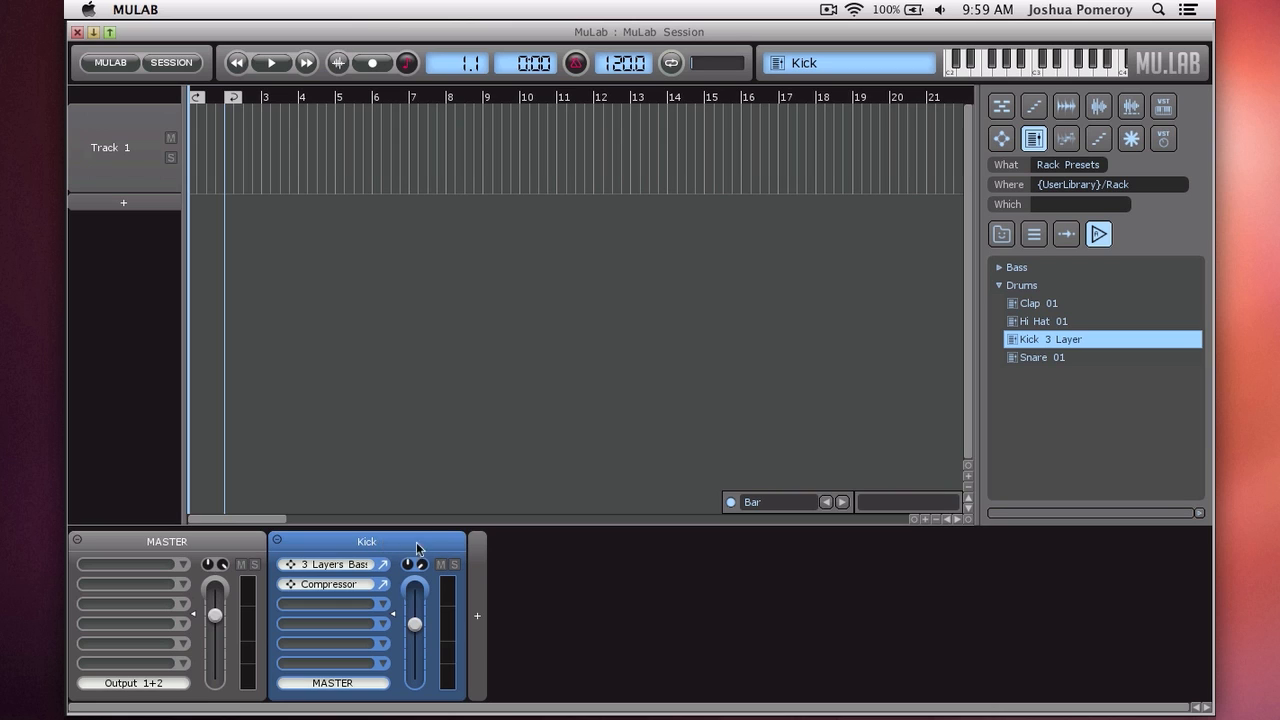
{"action": "left_click_drag", "start_coordinate": [429, 544], "coordinate": [125, 148]}
- Set the session loop to cover bars 1 to 4 and open a new four-bar sequence on the Kick track
{"action": "mouse_move", "coordinate": [233, 103]}
{"action": "left_mouse_down"}
{"action": "mouse_move", "coordinate": [343, 108]}
{"action": "mouse_move", "coordinate": [337, 274]}
{"action": "left_mouse_up"}
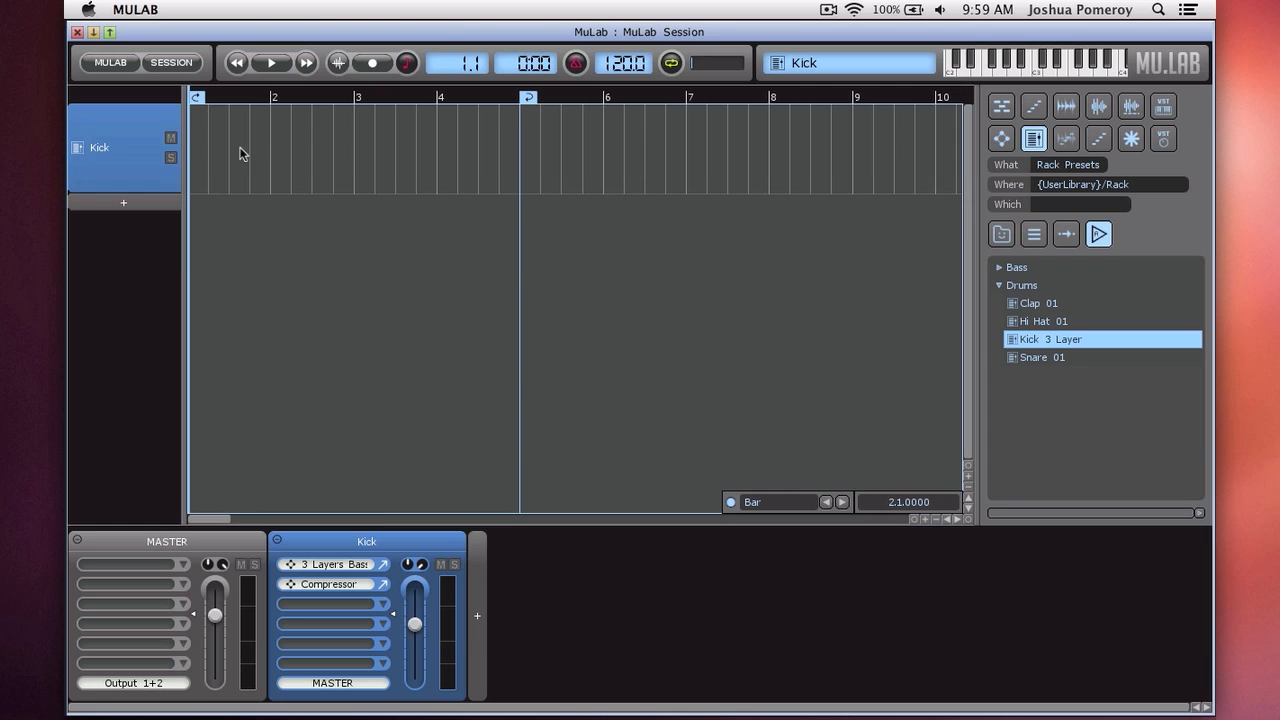
{"action": "double_click", "coordinate": [241, 153]}
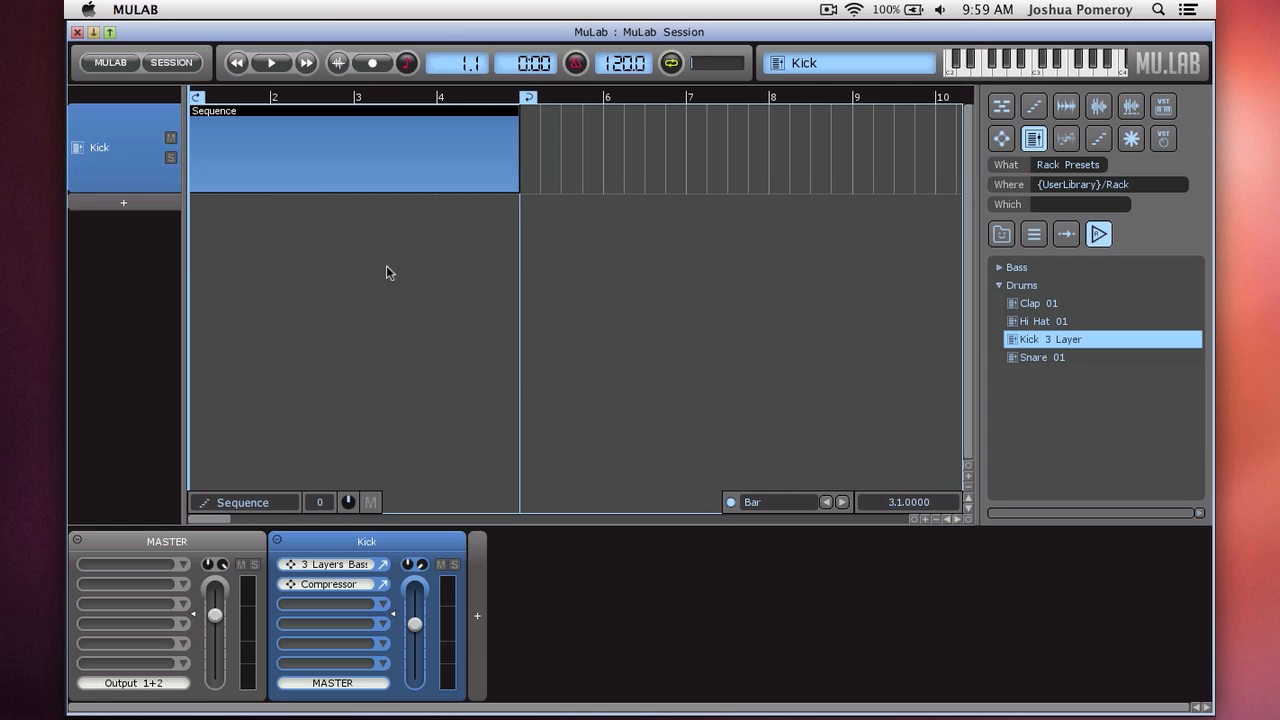
{"action": "double_click", "coordinate": [291, 143]}
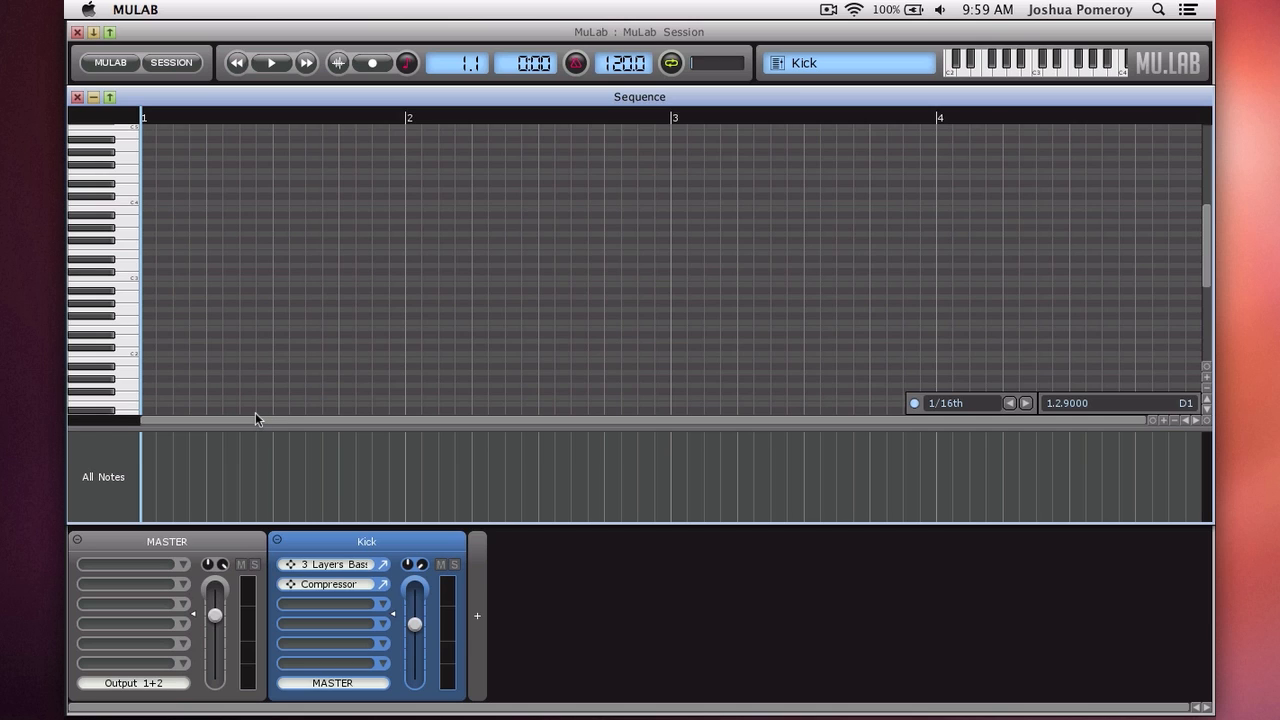
- Audition the kick sound at several pitches on the sequence editor's keyboard
{"action": "left_click", "coordinate": [131, 353]}
{"action": "left_click", "coordinate": [132, 268]}
{"action": "left_click", "coordinate": [131, 333]}
{"action": "left_click", "coordinate": [133, 385]}
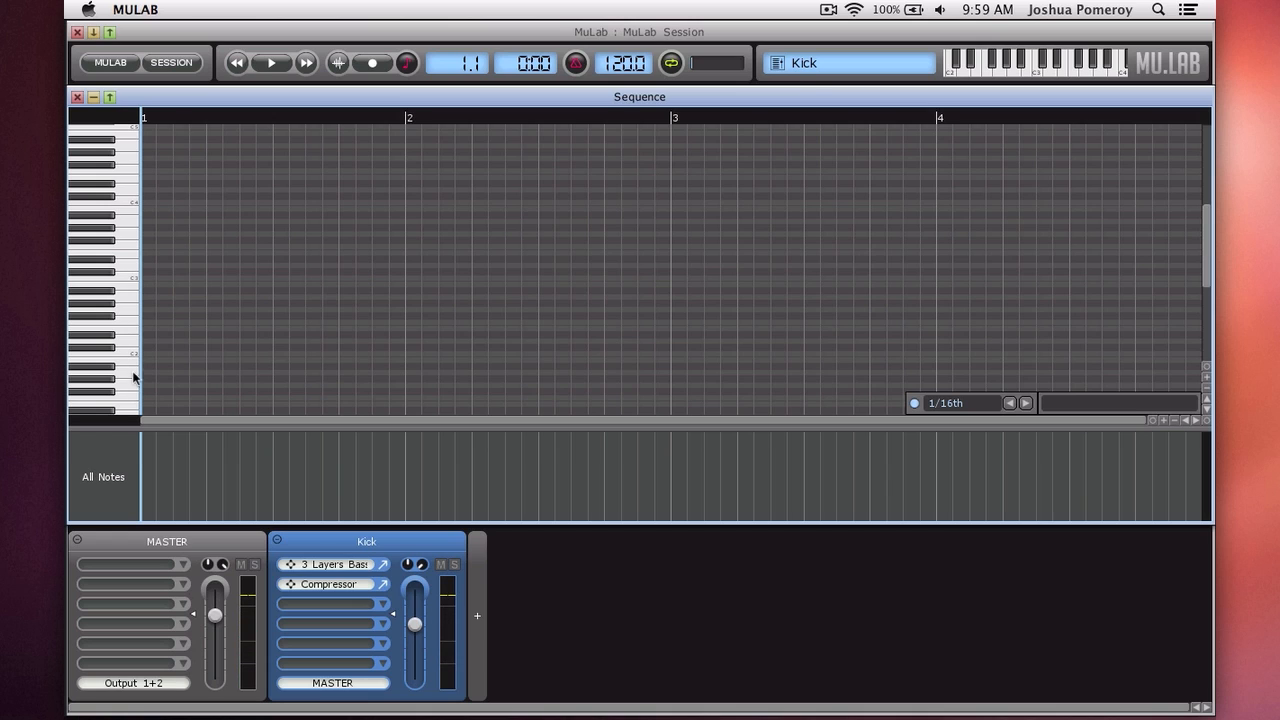
{"action": "left_click", "coordinate": [133, 372]}
- Place four sixteenth-note kicks on A1, one on each beat of bar 1
{"action": "left_click", "coordinate": [150, 371]}
{"action": "left_click", "coordinate": [211, 367]}
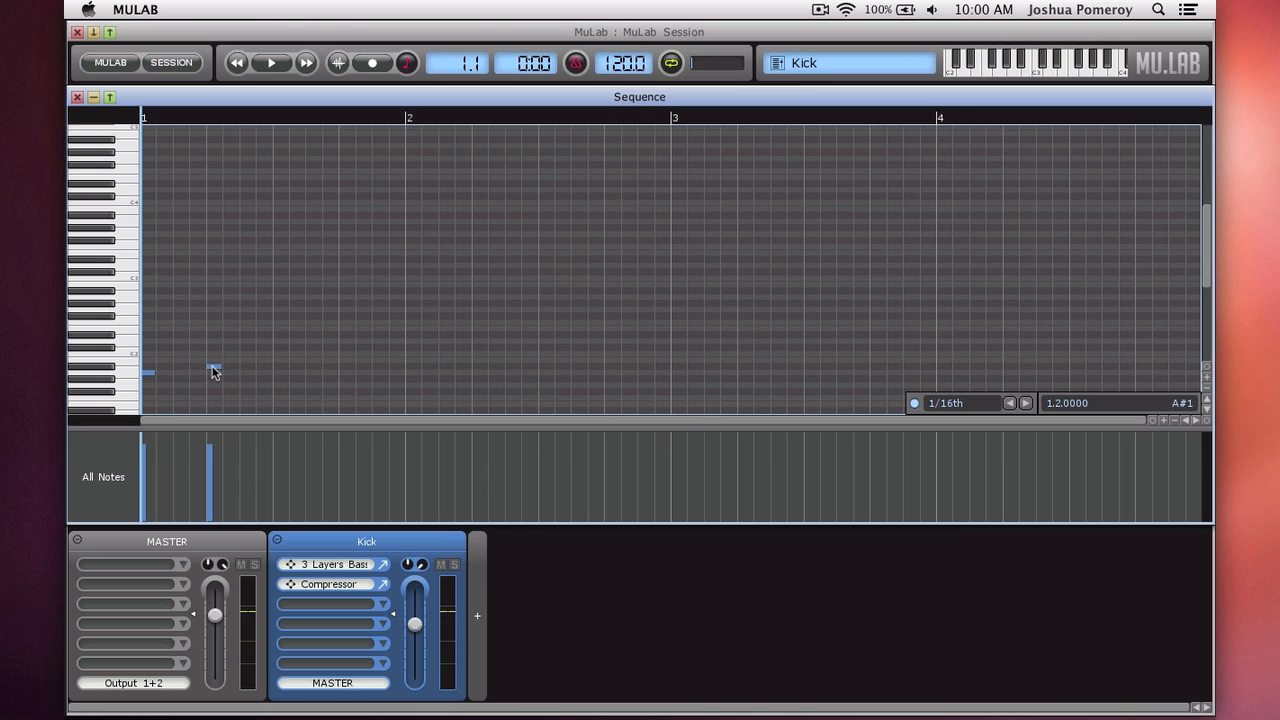
{"action": "left_click_drag", "start_coordinate": [211, 366], "coordinate": [212, 372]}
{"action": "left_click", "coordinate": [287, 373]}
{"action": "left_click", "coordinate": [347, 373]}
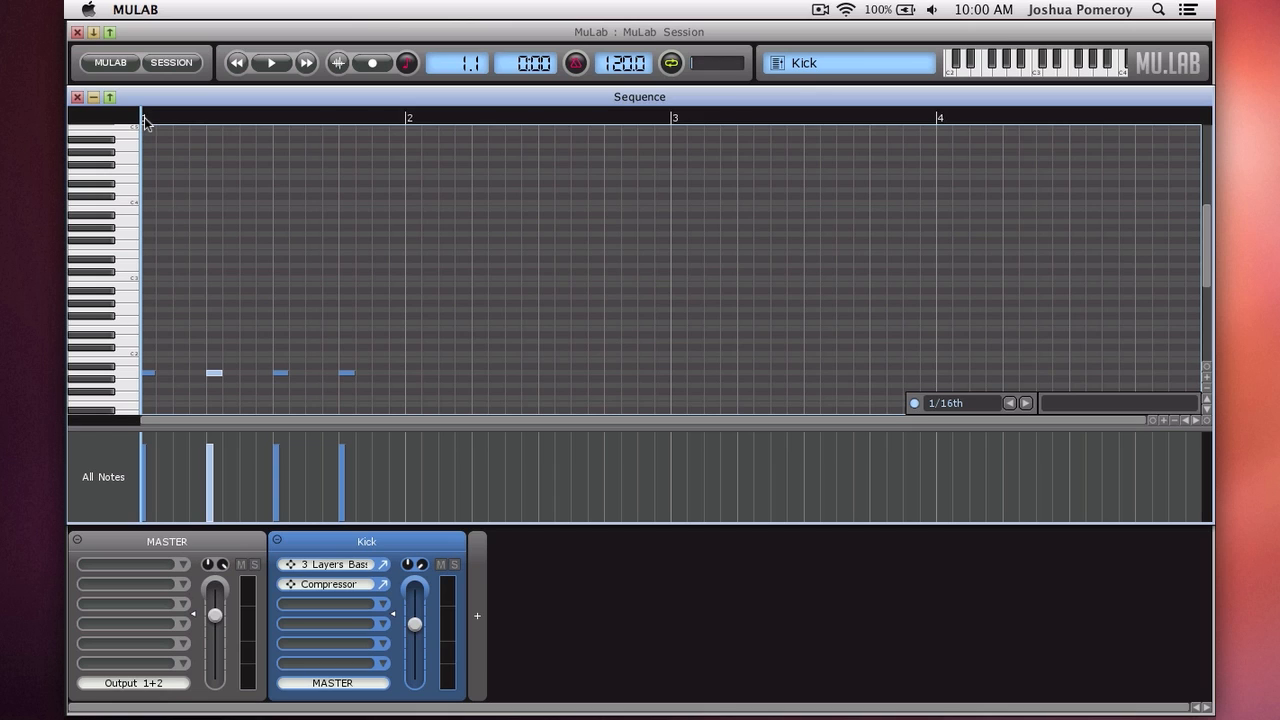
- Set the sequence's internal loop to bar 1 only and close the sequence editor
{"action": "left_click_drag", "start_coordinate": [143, 117], "coordinate": [397, 135]}
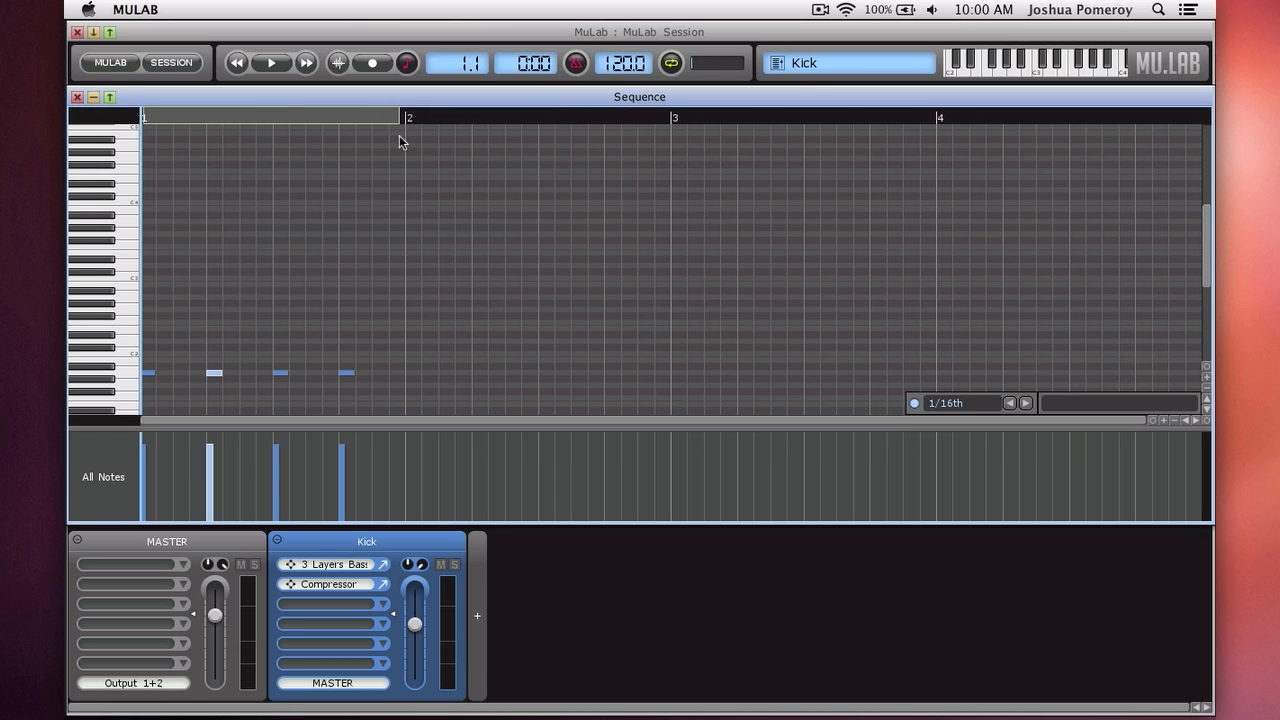
{"action": "left_click_drag", "start_coordinate": [477, 132], "coordinate": [406, 155]}
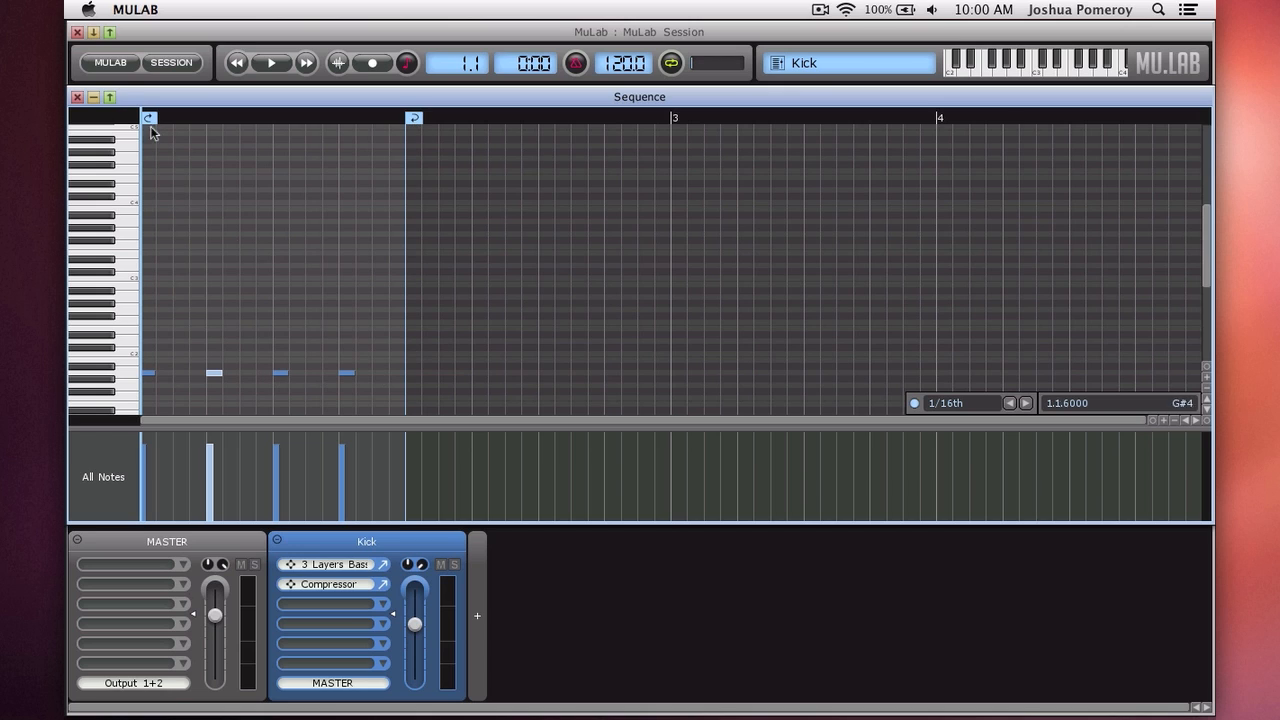
{"action": "left_click", "coordinate": [77, 97]}
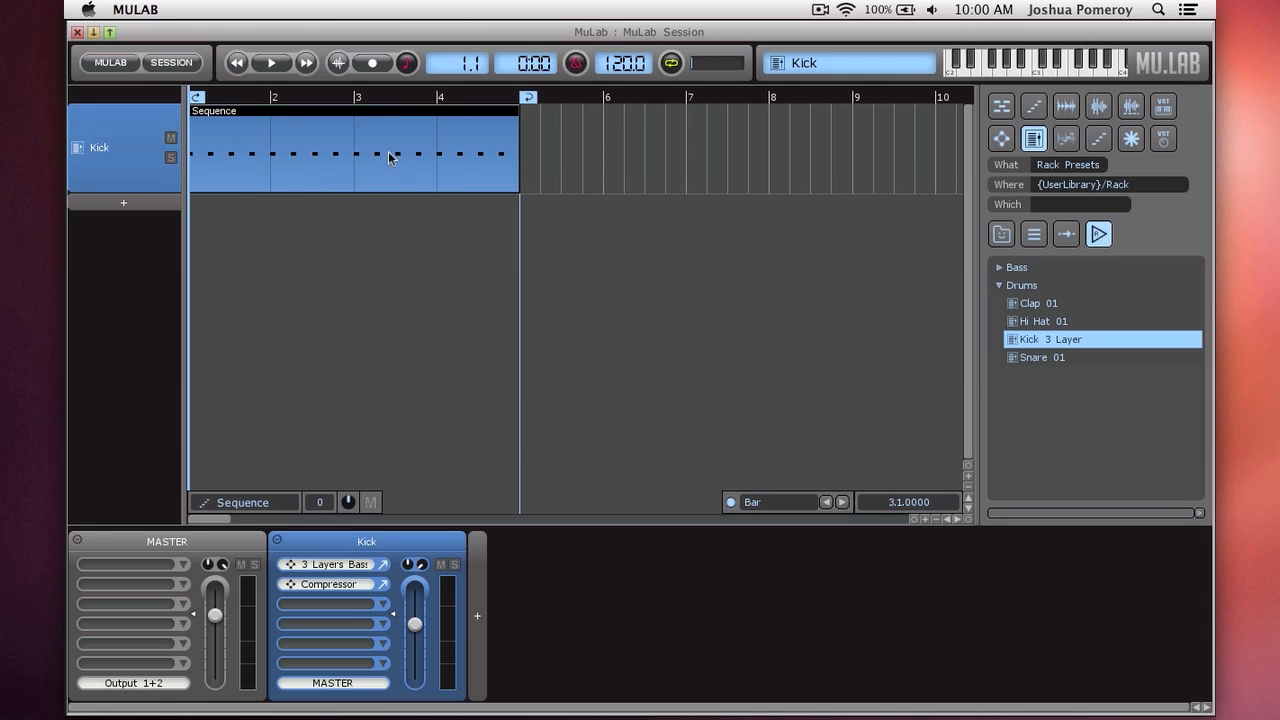
- Rename the sequence on the Kick track as Kick
{"action": "mouse_move", "coordinate": [510, 152]}
{"action": "left_mouse_down"}
{"action": "mouse_move", "coordinate": [791, 160]}
{"action": "mouse_move", "coordinate": [514, 156]}
{"action": "left_mouse_up"}
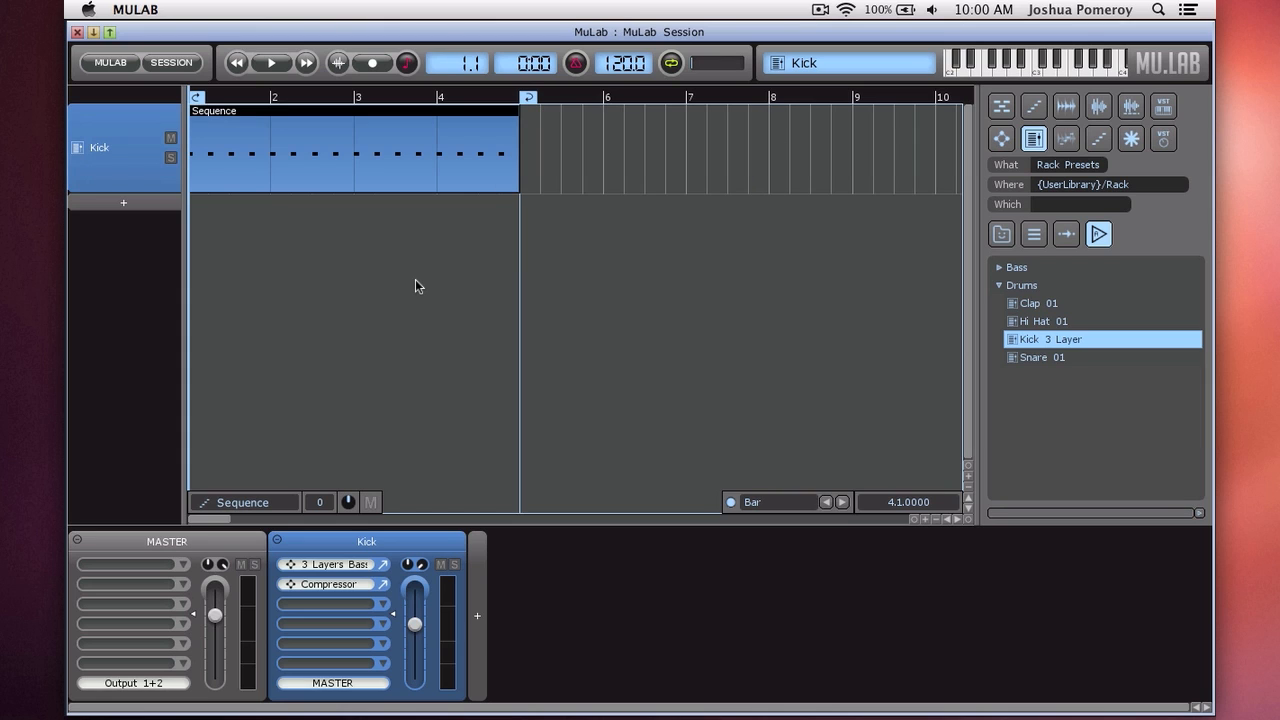
{"action": "left_click_drag", "start_coordinate": [461, 262], "coordinate": [355, 156]}
{"action": "key", "text": "super+r"}
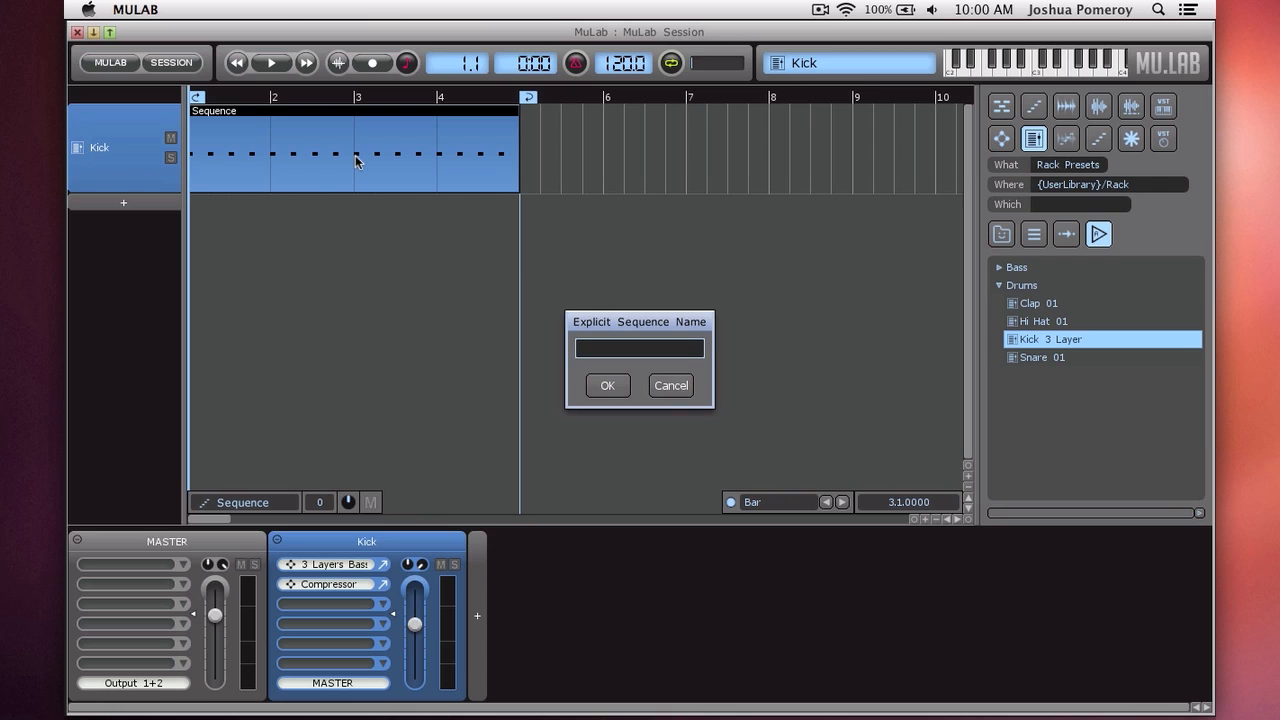
{"action": "type", "text": "Kick"}
{"action": "key", "text": "Return"}
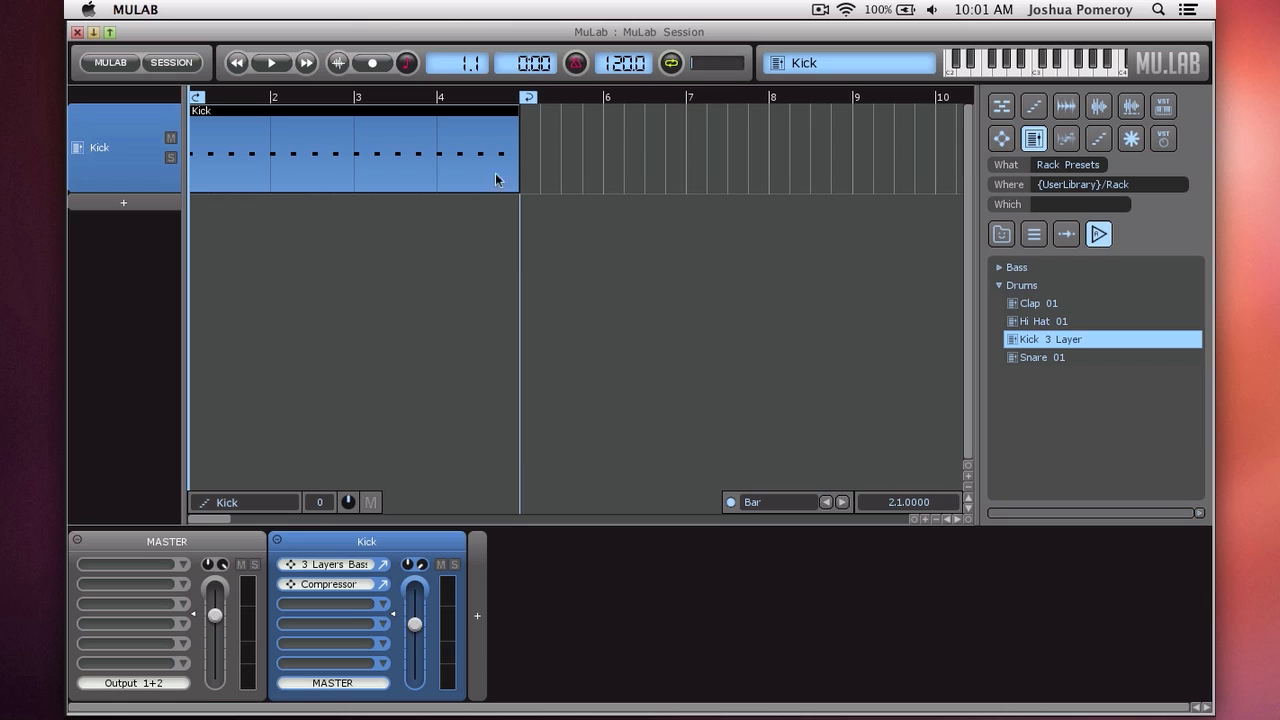
- Preview the Kick sequence from this session's list of sequences and briefly play back the arrangement
{"action": "left_click", "coordinate": [1038, 112]}
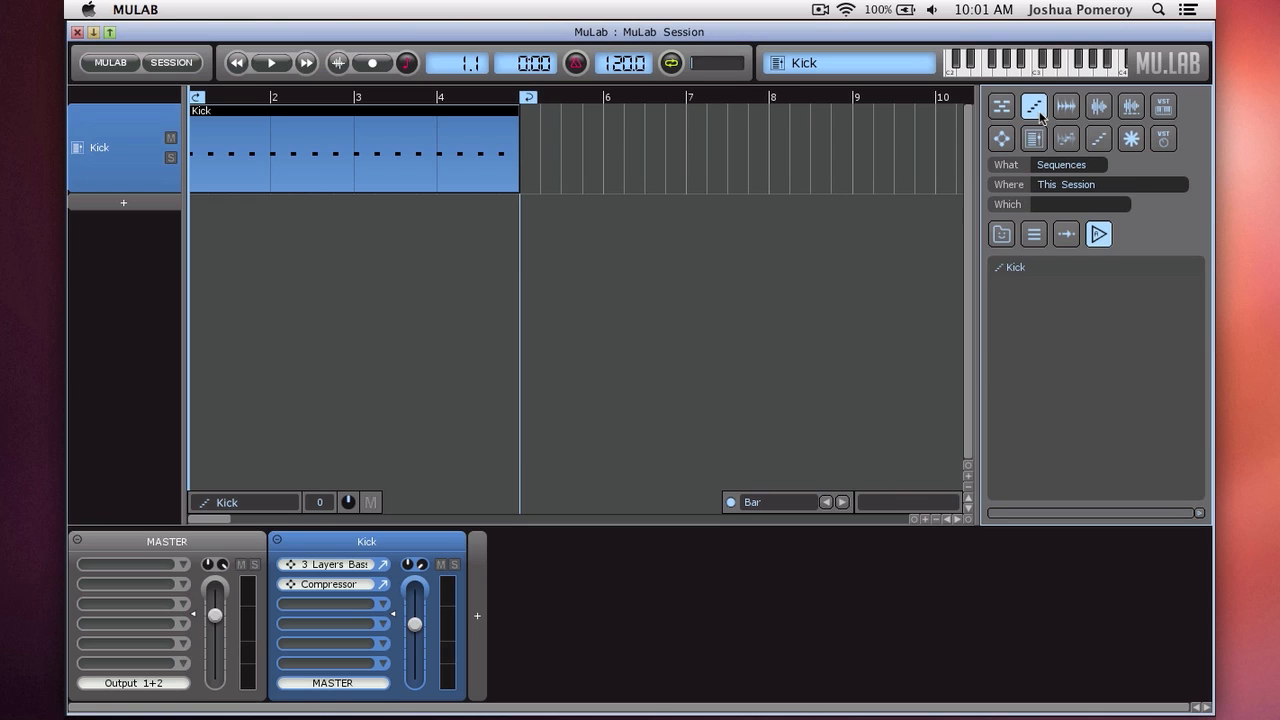
{"action": "left_click", "coordinate": [1010, 272]}
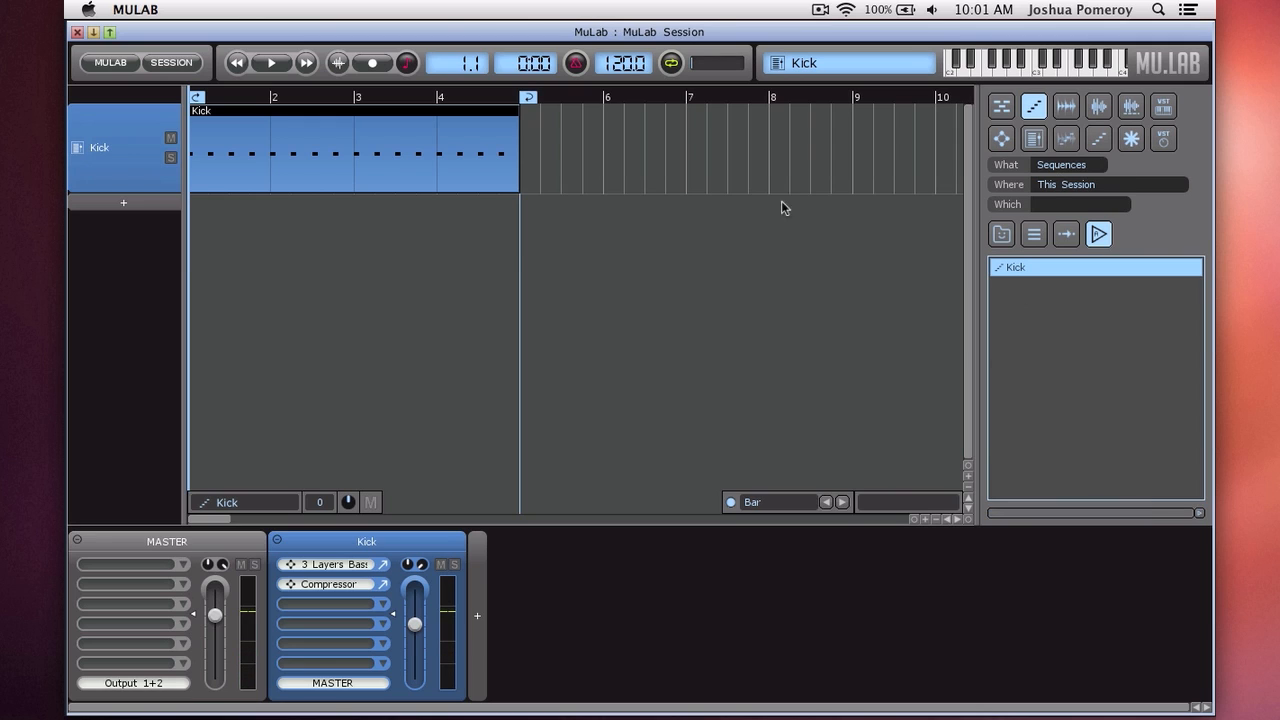
{"action": "left_click", "coordinate": [320, 289]}
{"action": "key", "text": "space"}
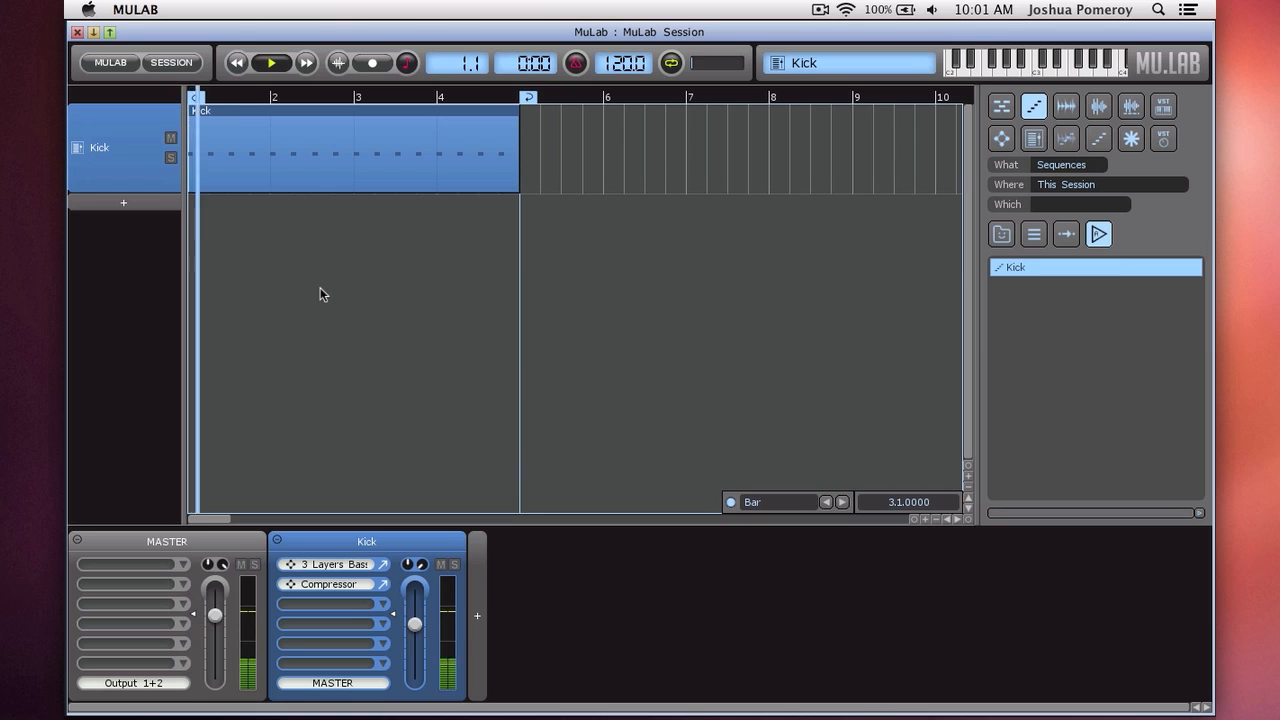
{"action": "key", "text": "space"}
- List the Drums rack presets, and switch to Finder to browse the Claps folder within Drum Samples in Music
{"action": "left_click", "coordinate": [1042, 142]}
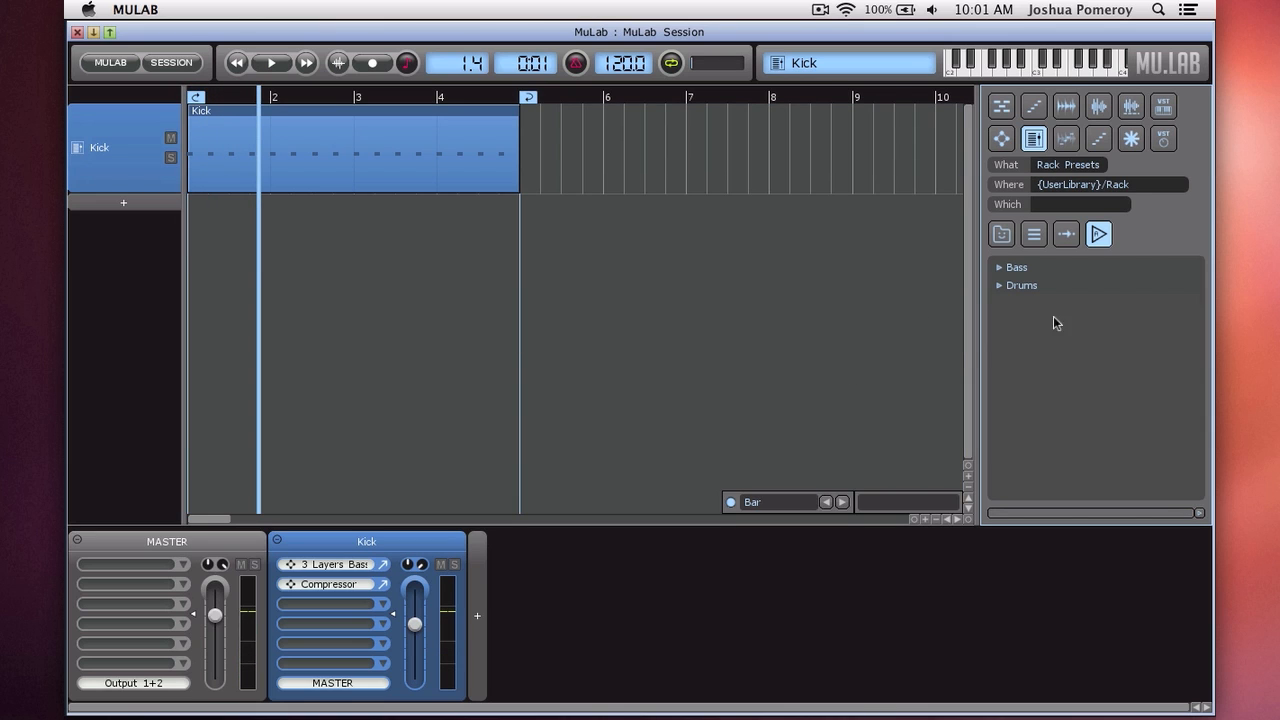
{"action": "left_click", "coordinate": [1030, 286]}
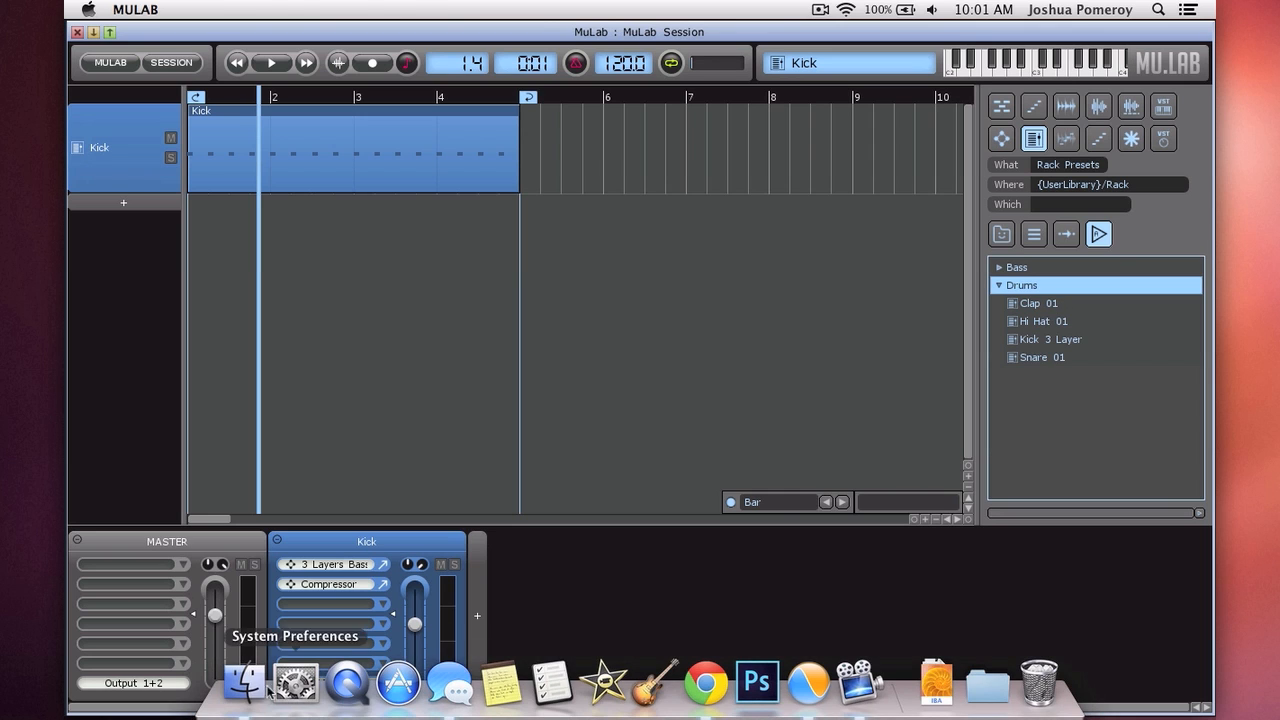
{"action": "left_click", "coordinate": [245, 688]}
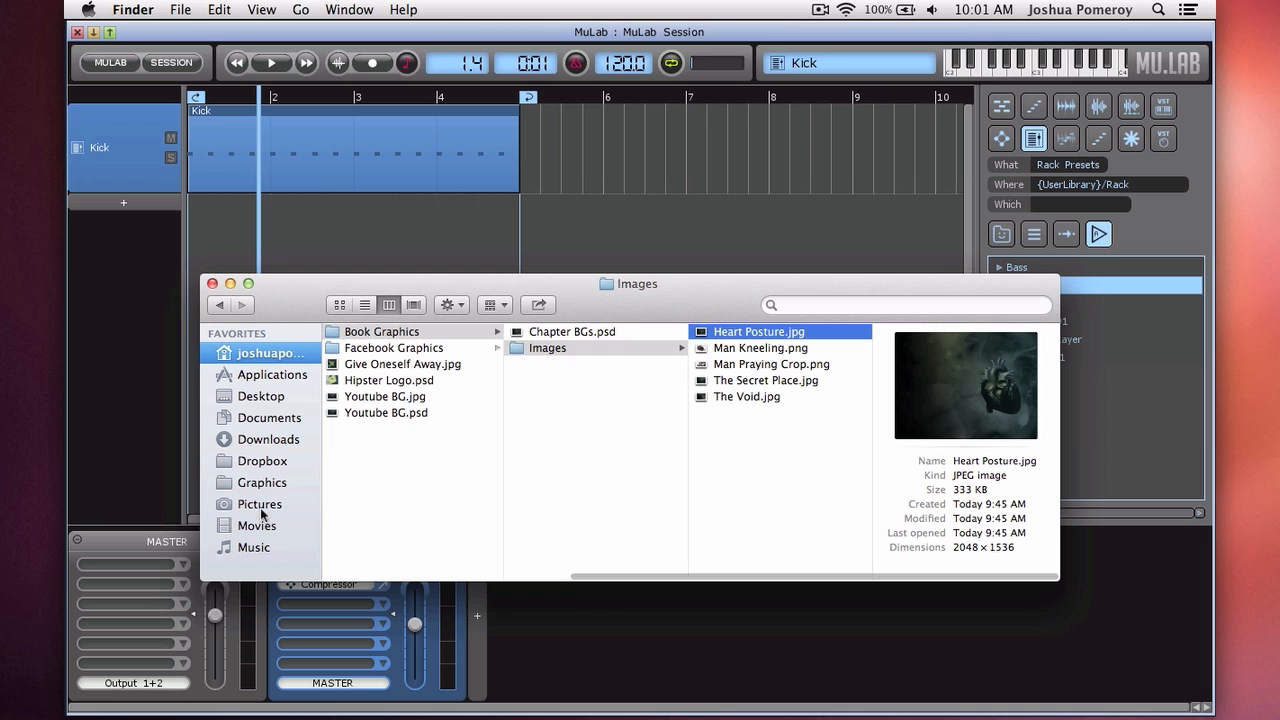
{"action": "left_click", "coordinate": [258, 549]}
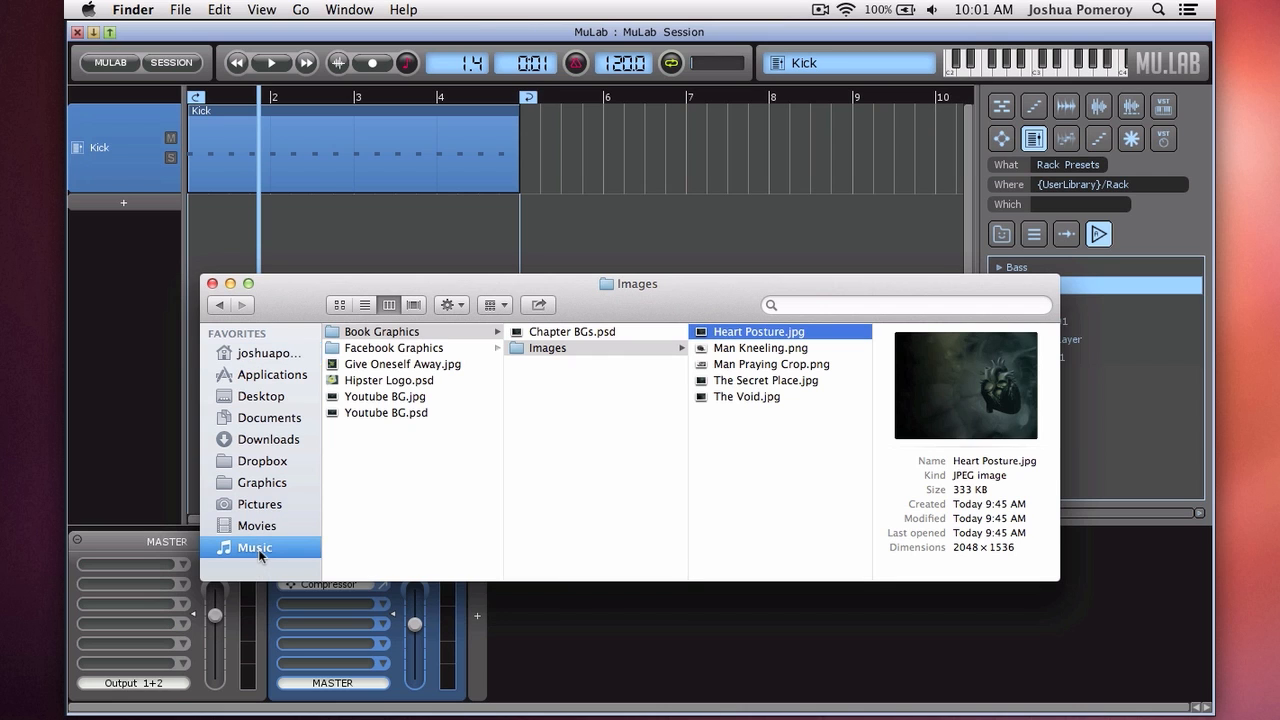
{"action": "left_click_drag", "start_coordinate": [724, 304], "coordinate": [782, 311]}
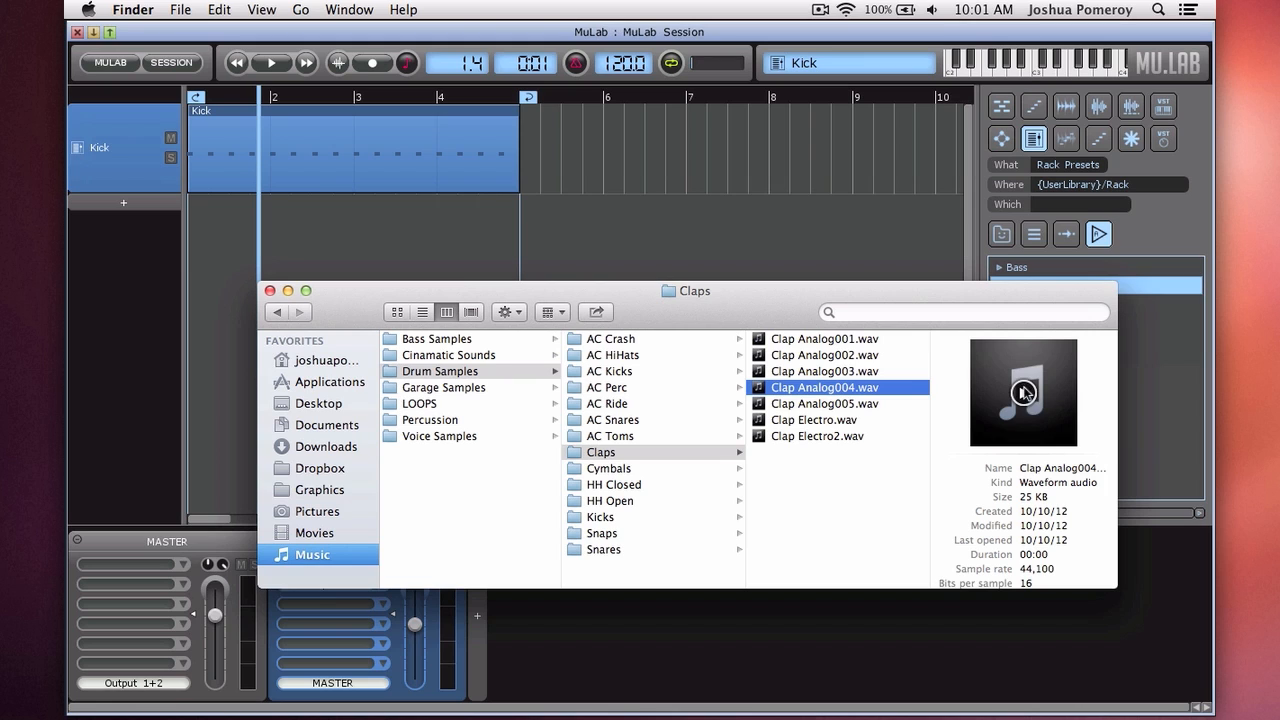
- Audition the clap samples from Clap Analog001.wav onward and select Clap Analog004.wav
{"action": "left_click", "coordinate": [840, 340]}
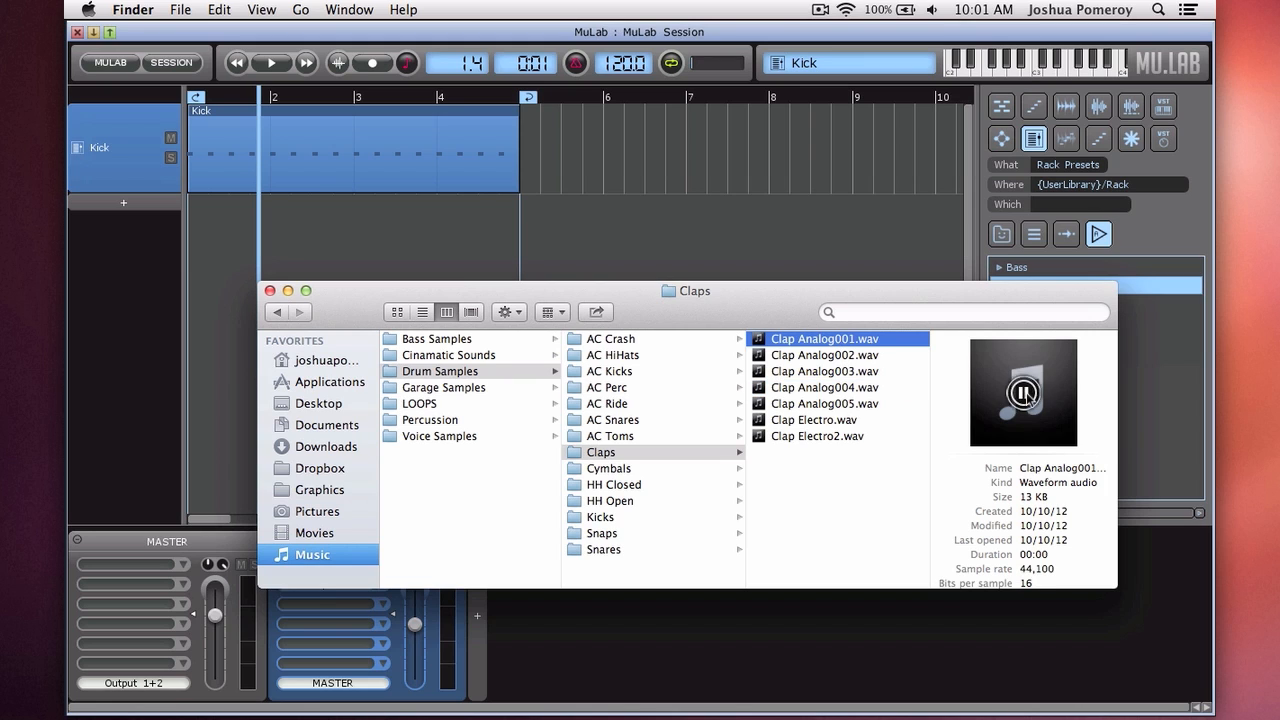
{"action": "left_click", "coordinate": [828, 355]}
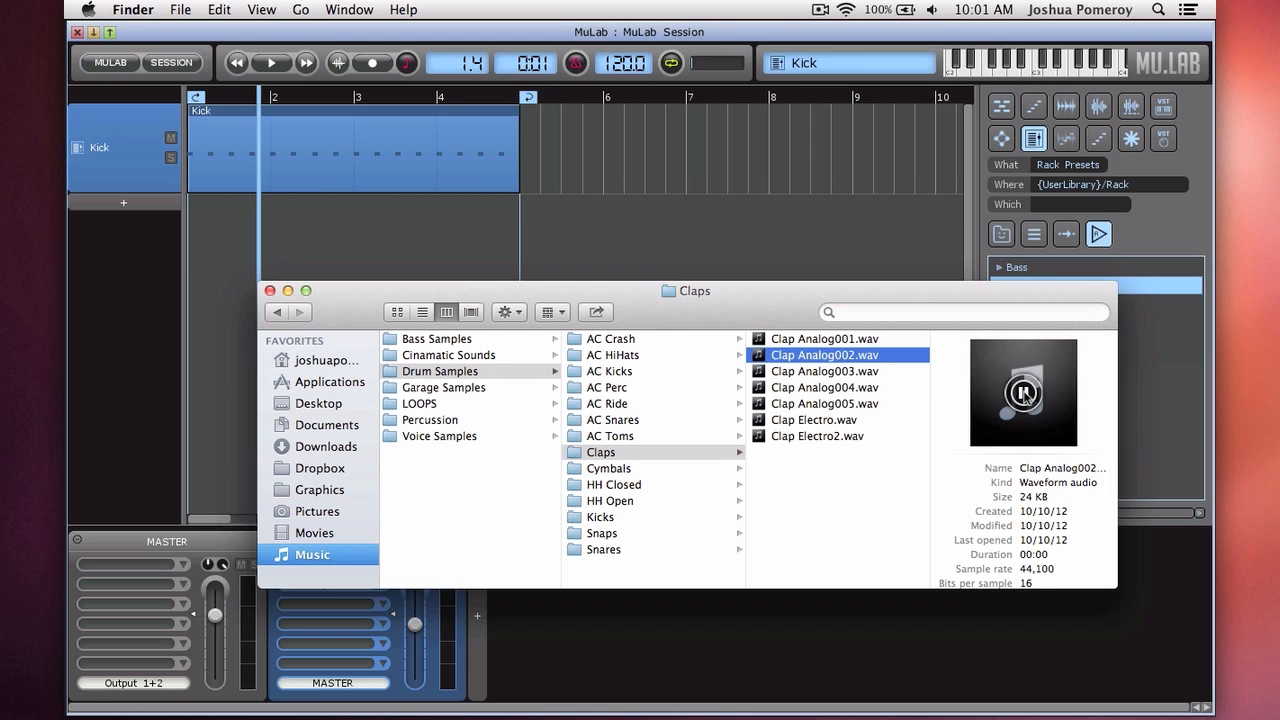
{"action": "left_click", "coordinate": [836, 372]}
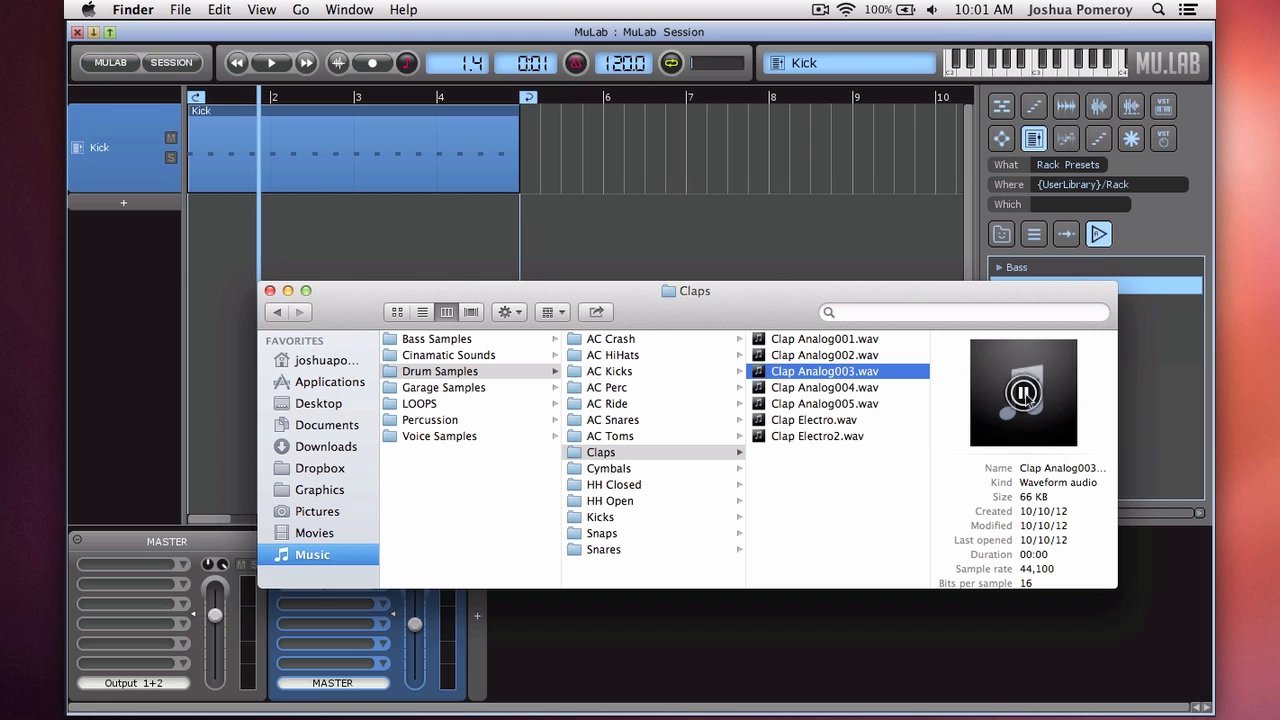
{"action": "left_click", "coordinate": [840, 388]}
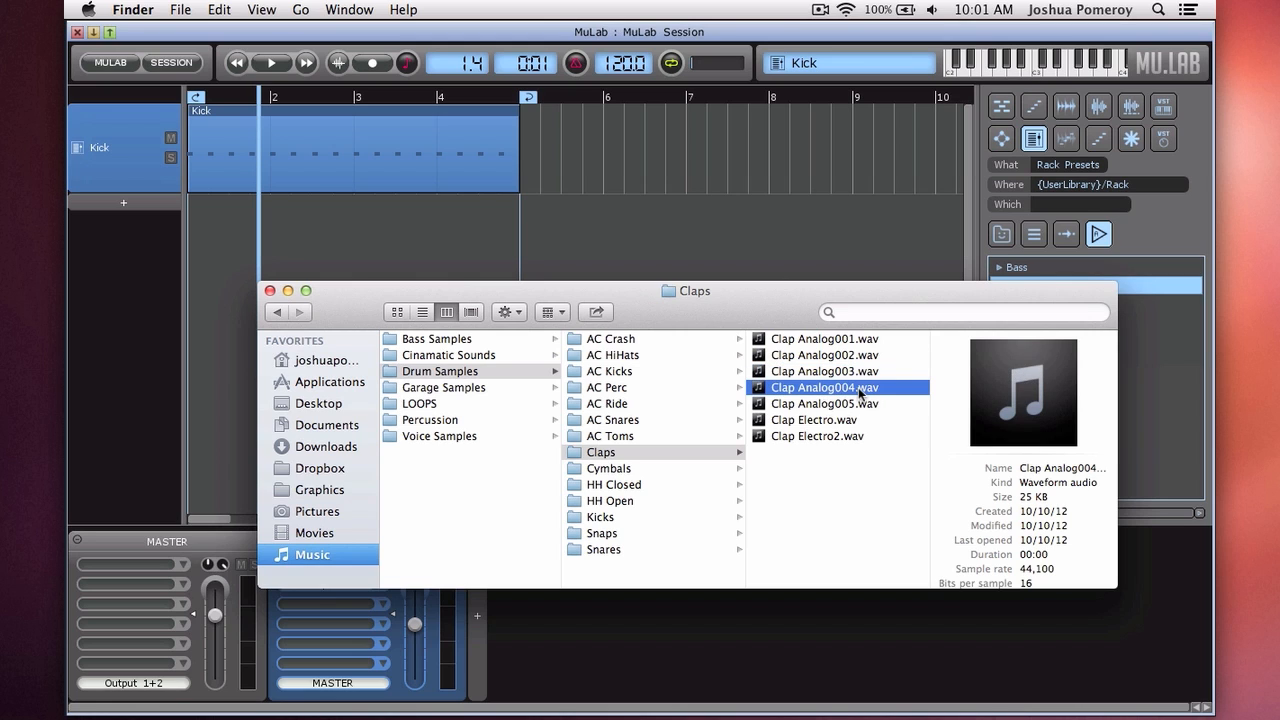
- Import Clap Analog004.wav as a pitched sample on a new track below Kick, closing the Finder and MuSampla windows
{"action": "left_click_drag", "start_coordinate": [862, 390], "coordinate": [222, 240]}
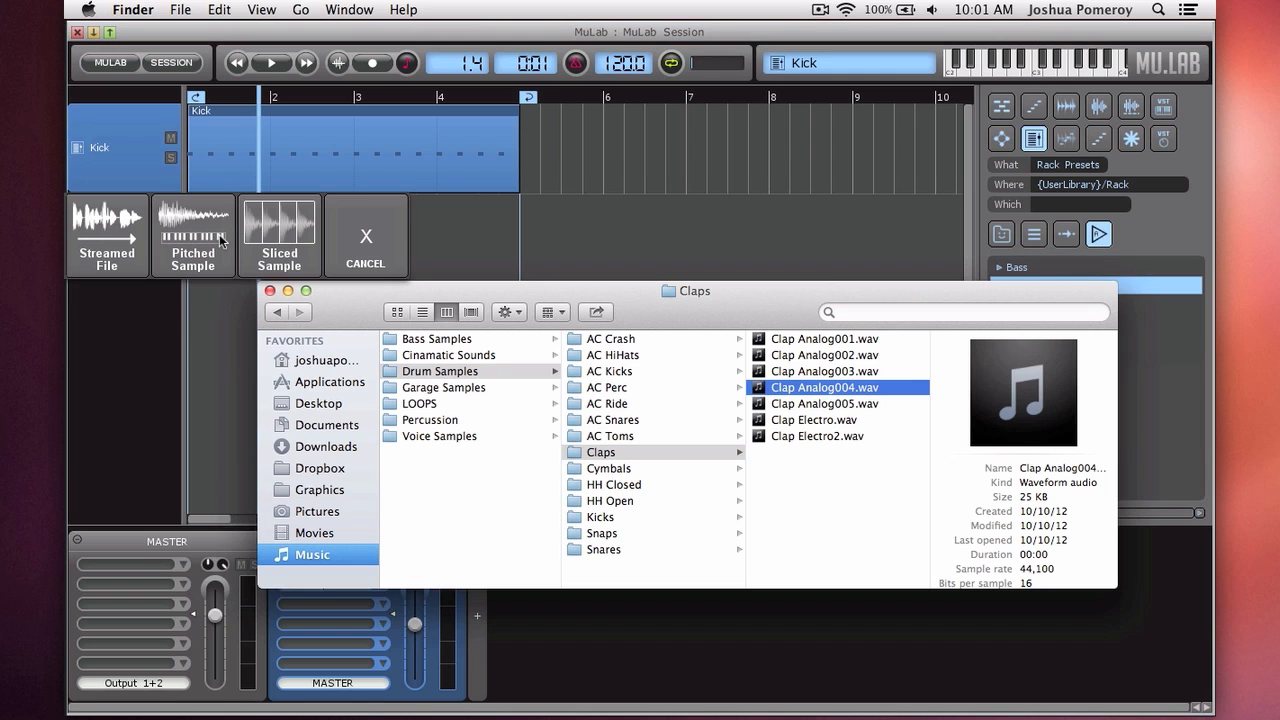
{"action": "left_click", "coordinate": [186, 244]}
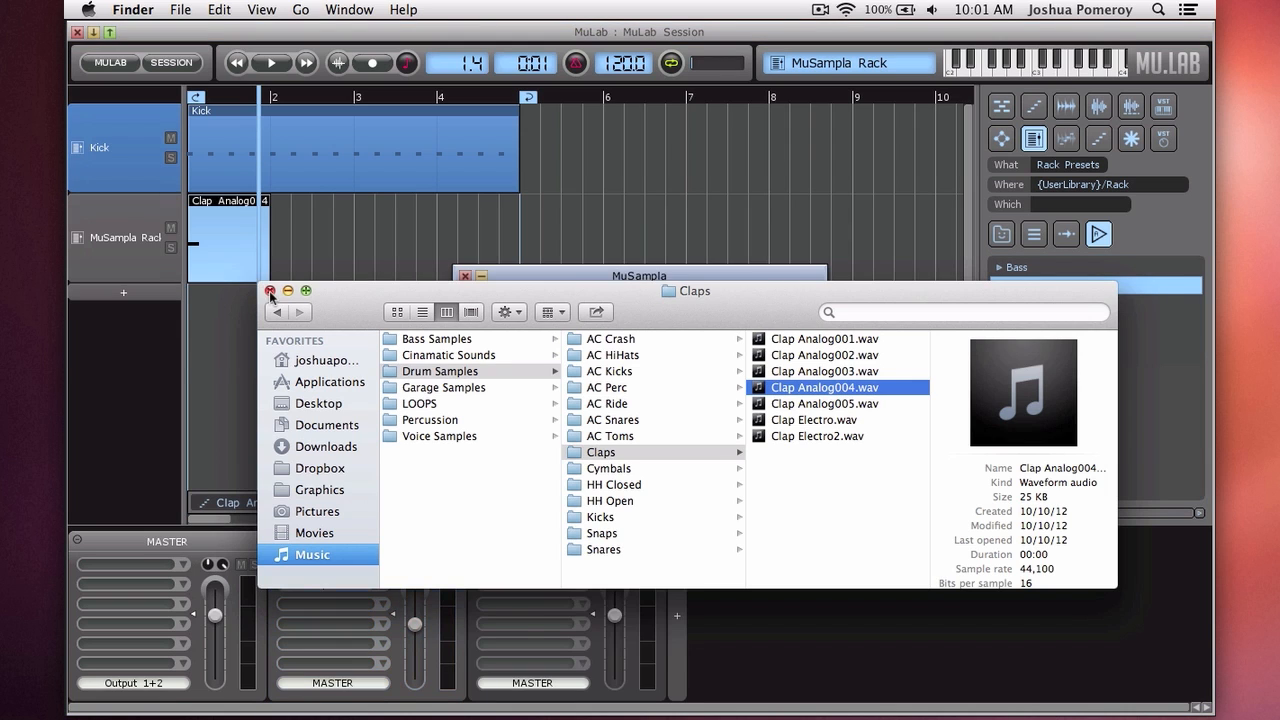
{"action": "left_click", "coordinate": [270, 291]}
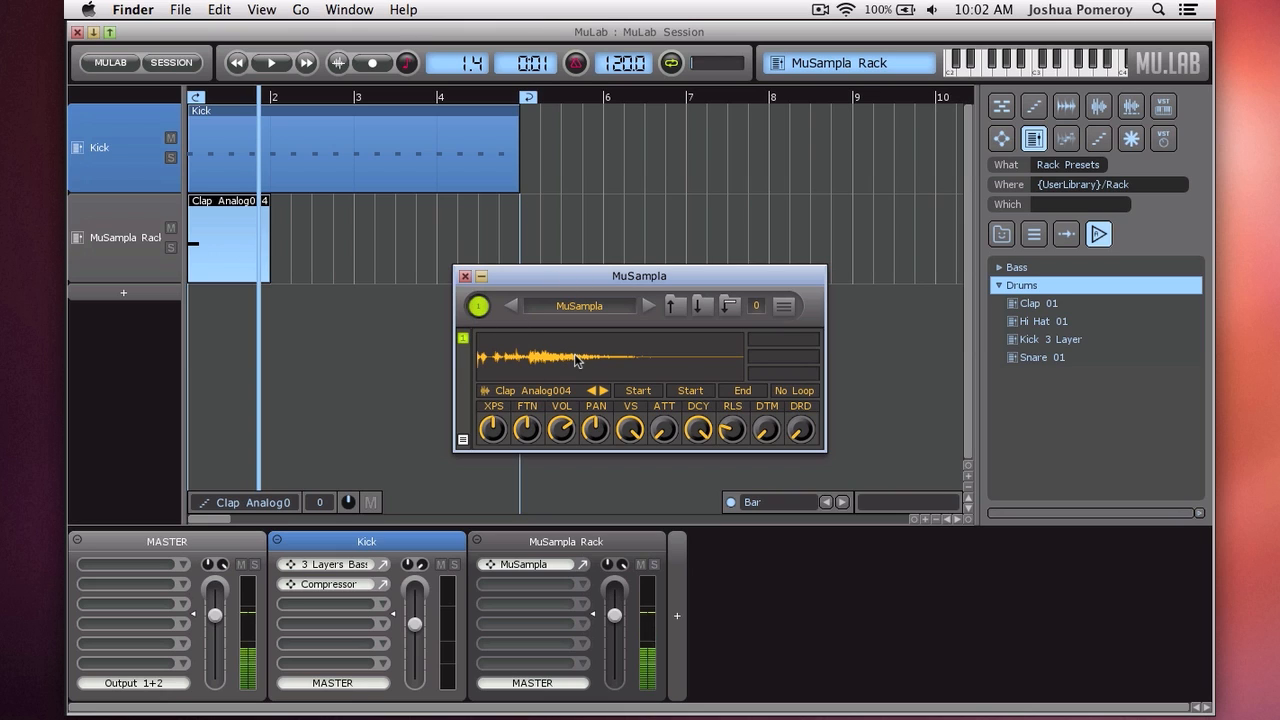
{"action": "left_click", "coordinate": [464, 275]}
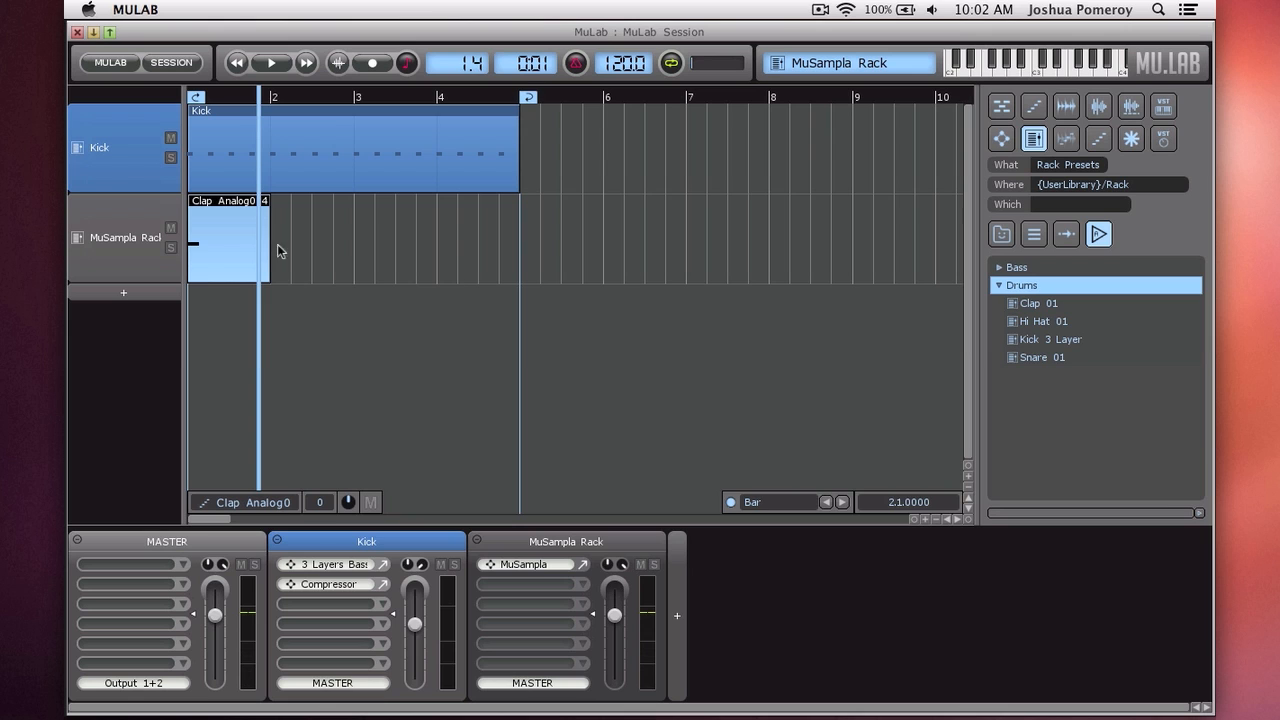
- Extend the clap sequence to four bars and place its C3 notes on beats 2 and 4 of the first bar
{"action": "left_click_drag", "start_coordinate": [263, 235], "coordinate": [509, 229]}
{"action": "double_click", "coordinate": [313, 248]}
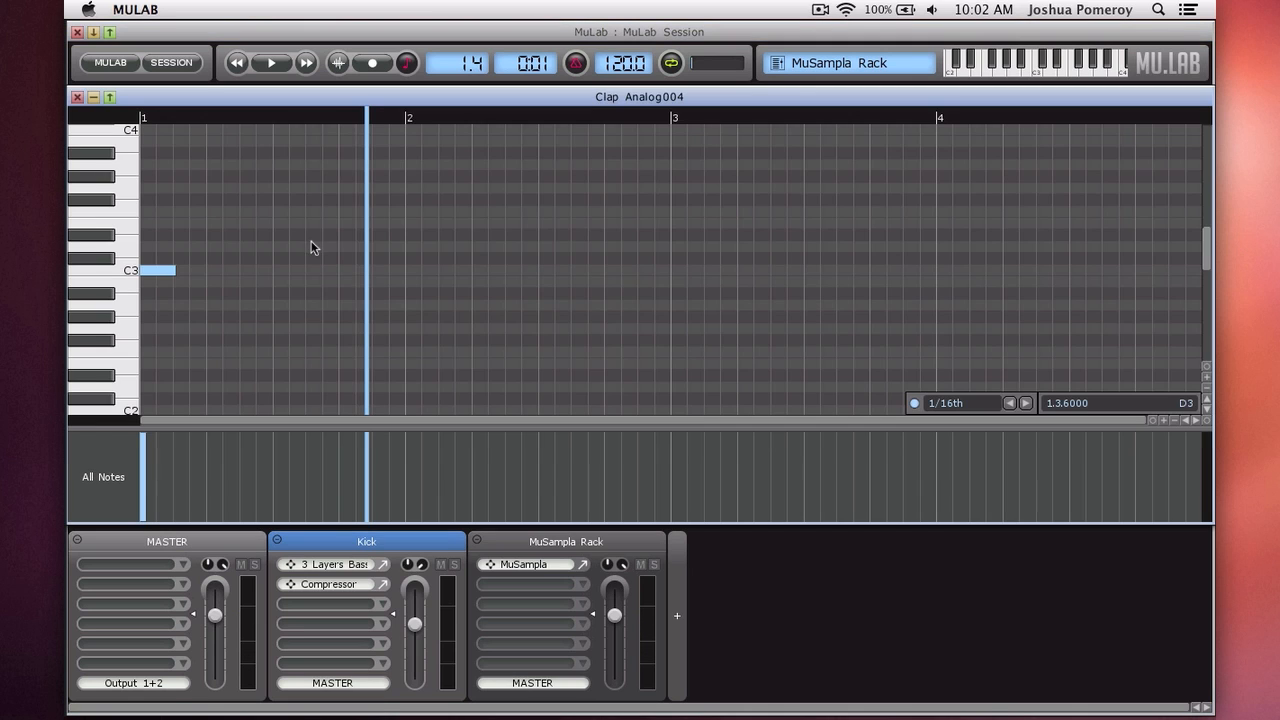
{"action": "left_click_drag", "start_coordinate": [155, 275], "coordinate": [242, 273]}
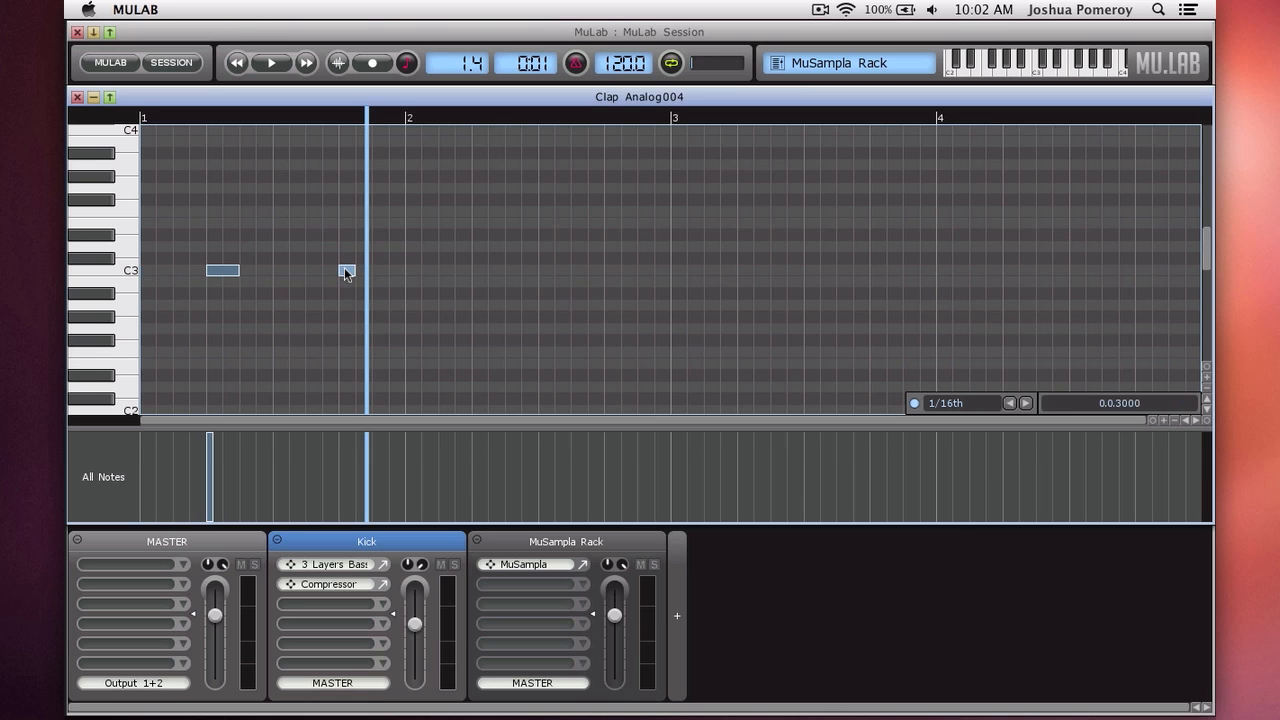
{"action": "left_click", "coordinate": [346, 270]}
- Play back the claps, slightly lower the first note's velocity and shorten it to a sixteenth note
{"action": "key", "text": "space"}
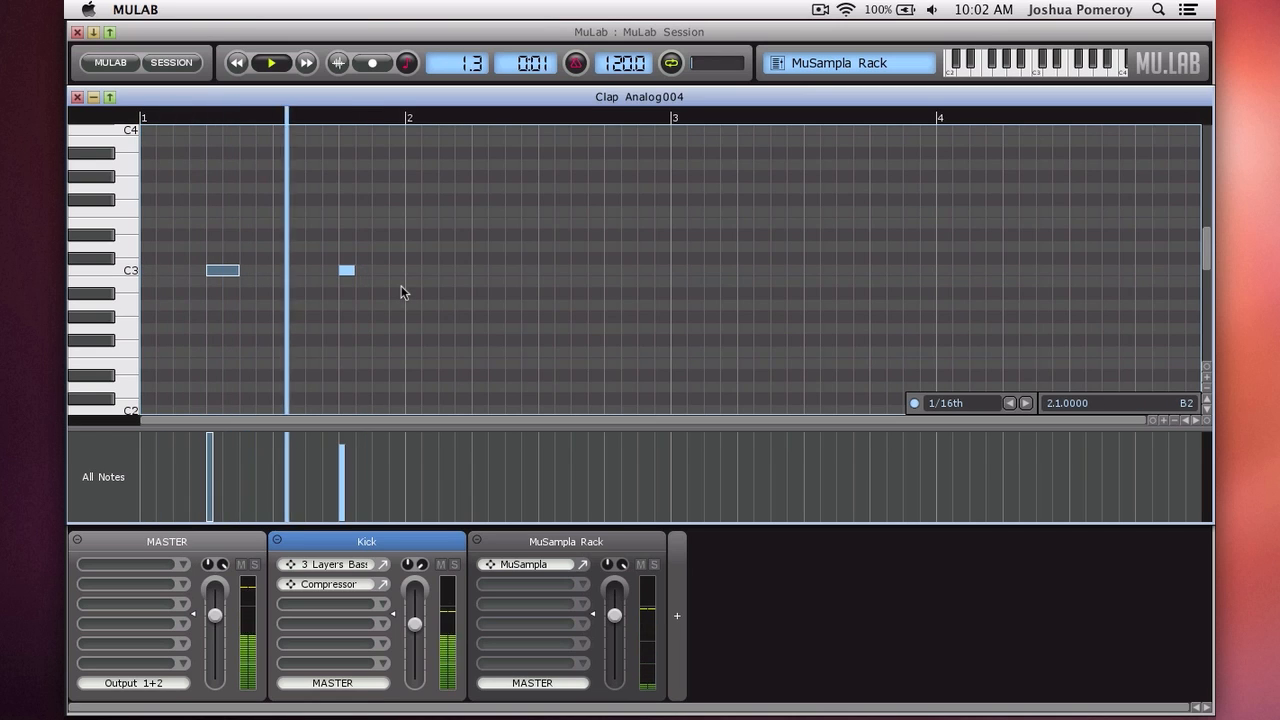
{"action": "key", "text": "space"}
{"action": "left_click_drag", "start_coordinate": [210, 441], "coordinate": [211, 447]}
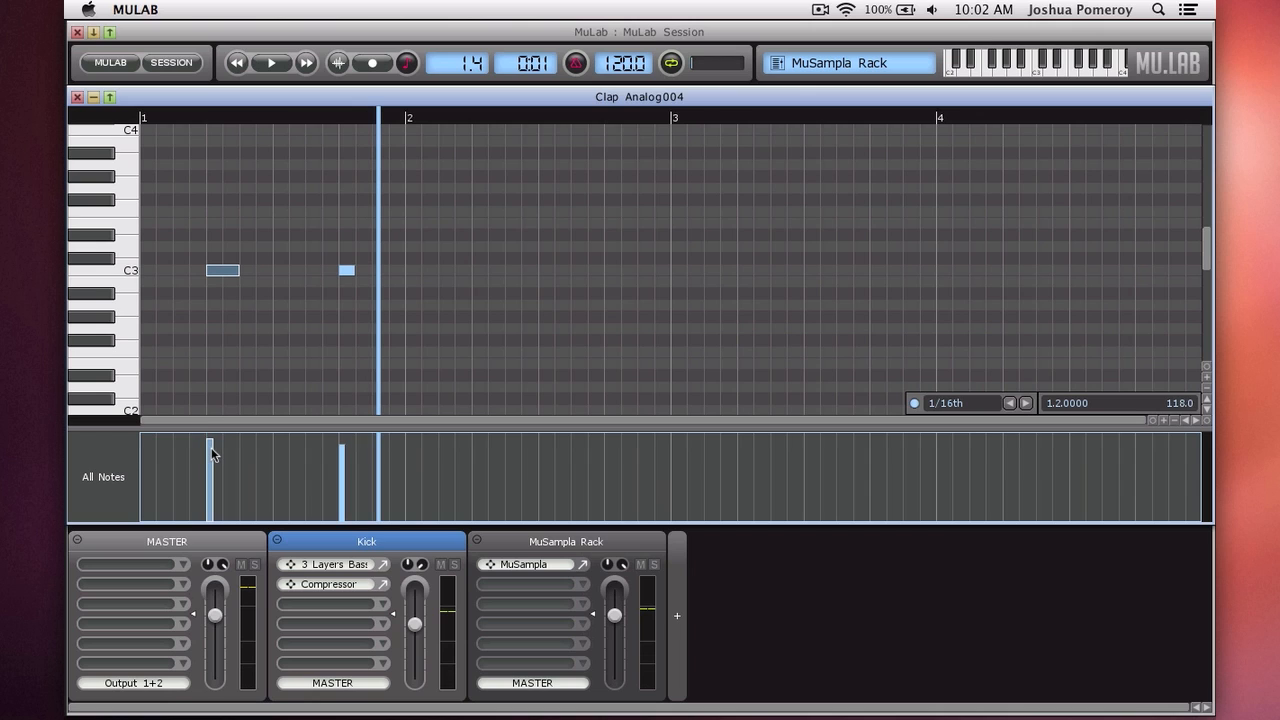
{"action": "left_click_drag", "start_coordinate": [237, 270], "coordinate": [222, 271]}
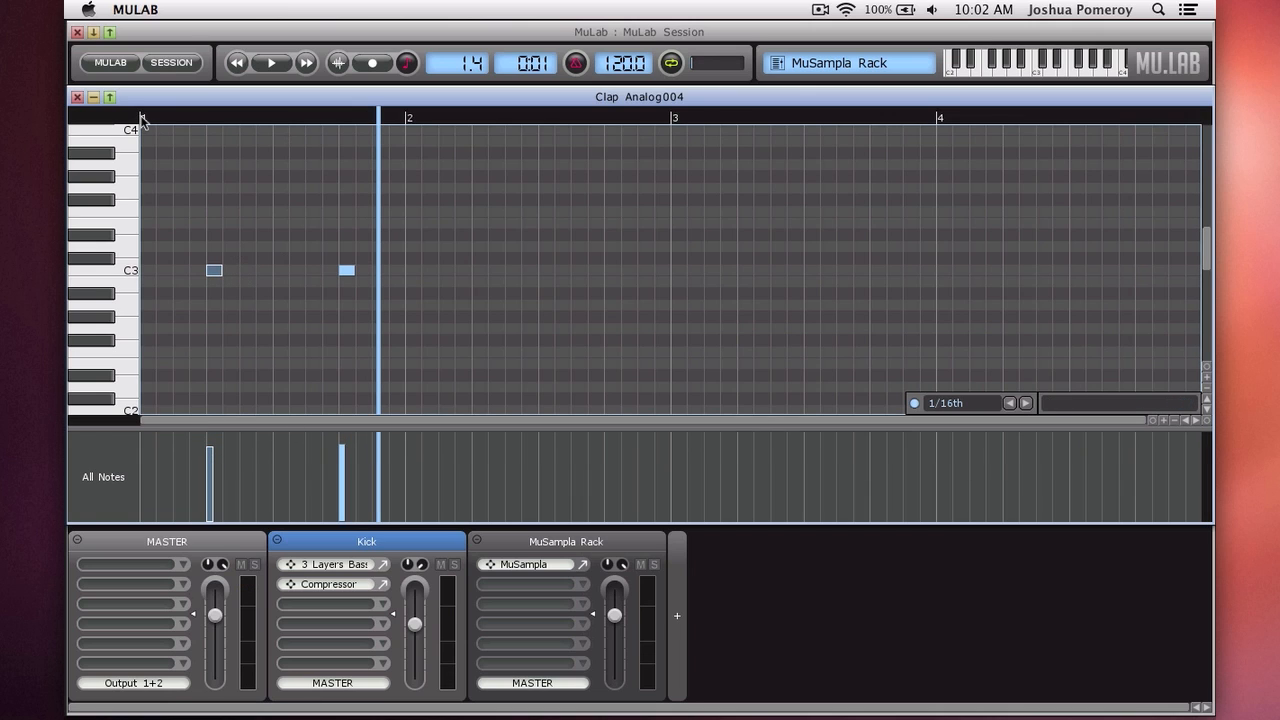
- Repeat the first bar's clap pattern across all four bars and play back the arrangement
{"action": "left_click_drag", "start_coordinate": [142, 120], "coordinate": [405, 143]}
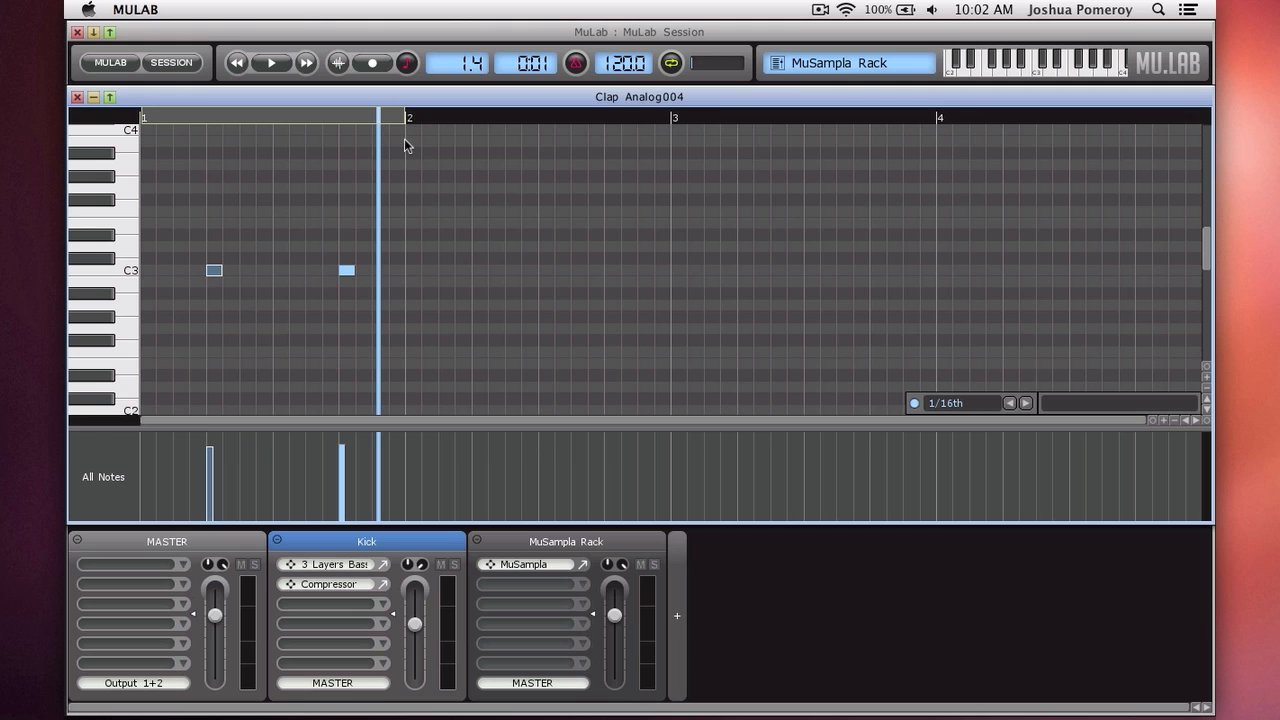
{"action": "left_click_drag", "start_coordinate": [404, 139], "coordinate": [404, 139]}
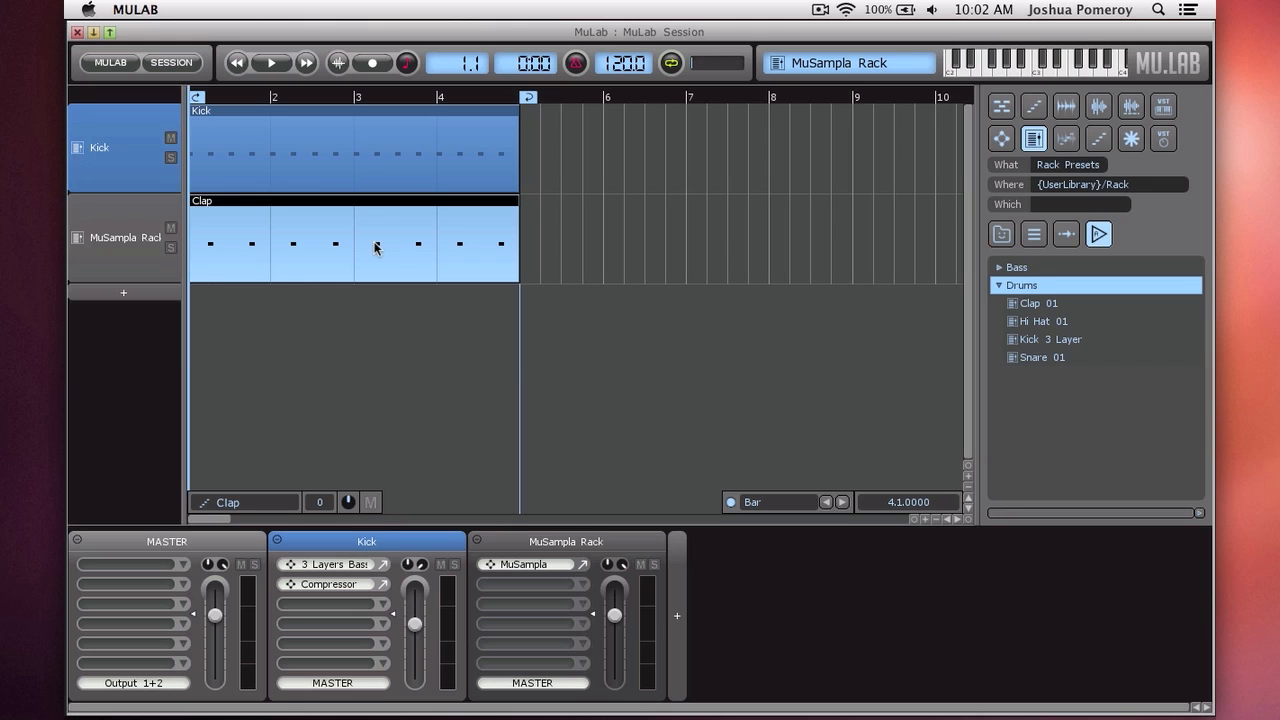
{"action": "key", "text": "space"}
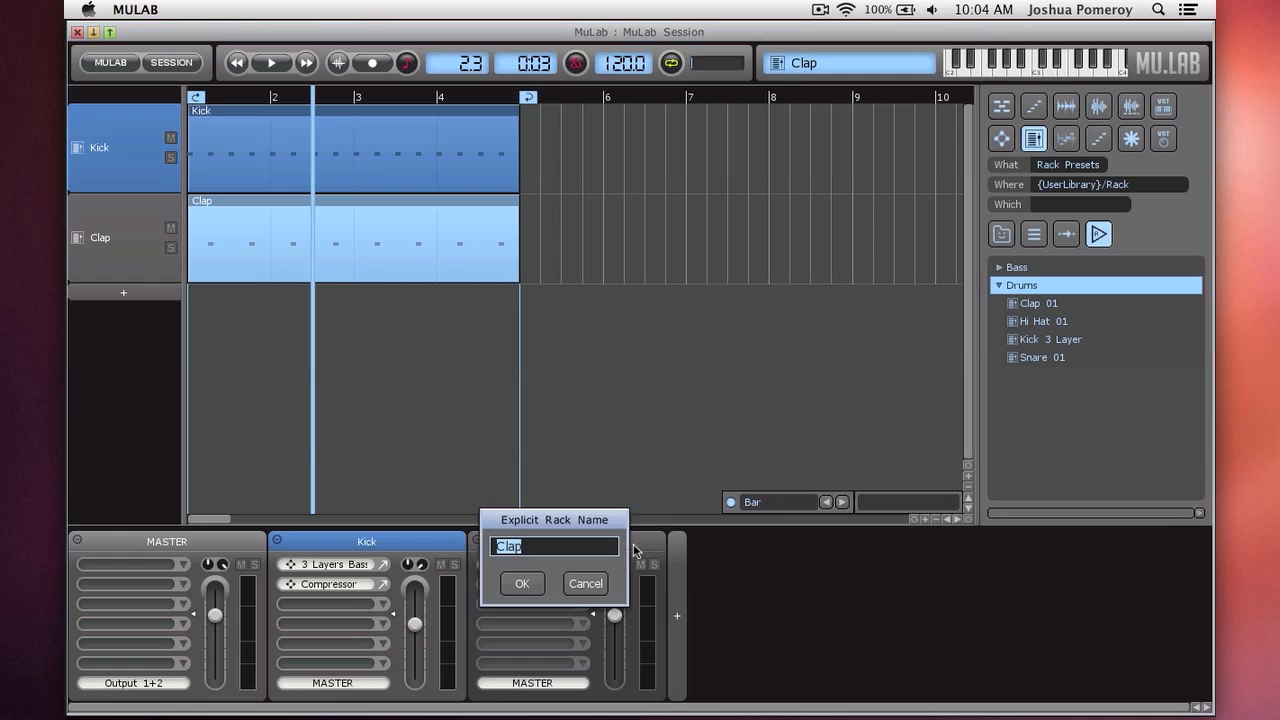
- Name the MuSampla rack Clap, give it the same blue colour as Kick, and play back the beat
{"action": "key", "text": "Return"}
{"action": "right_click", "coordinate": [646, 548]}
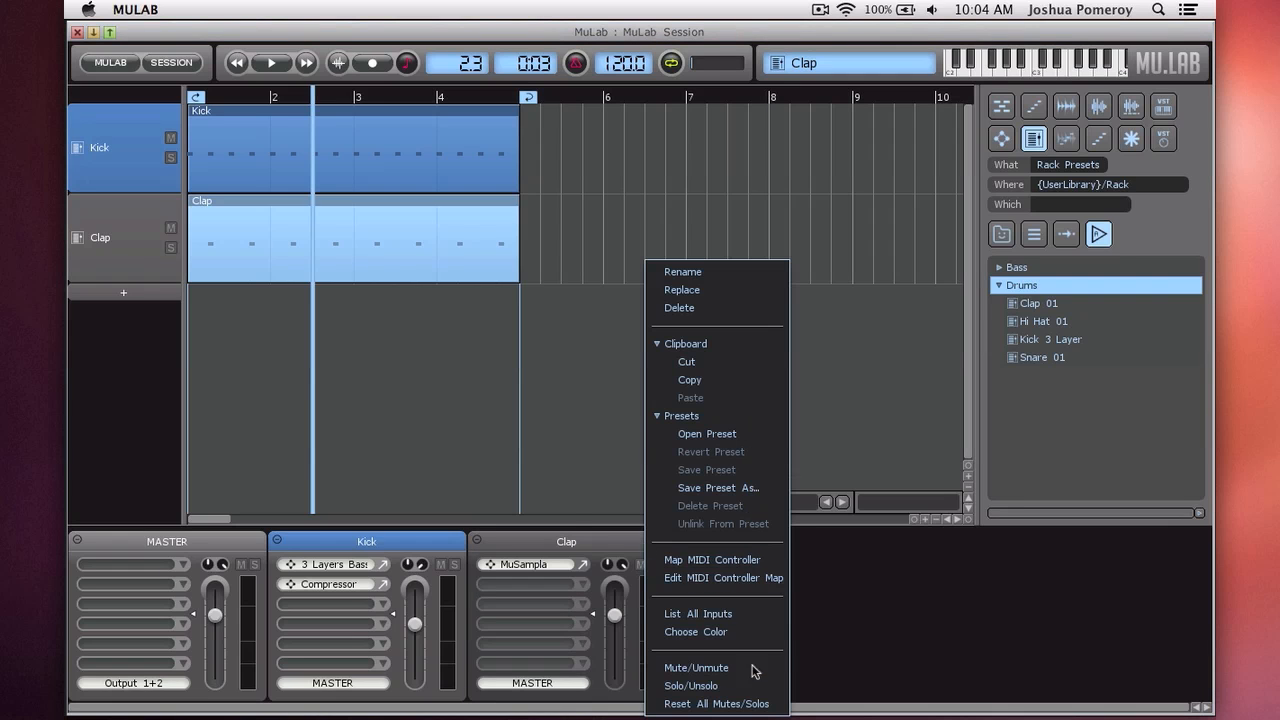
{"action": "left_click", "coordinate": [705, 632]}
{"action": "left_click", "coordinate": [597, 466]}
{"action": "left_click", "coordinate": [543, 529]}
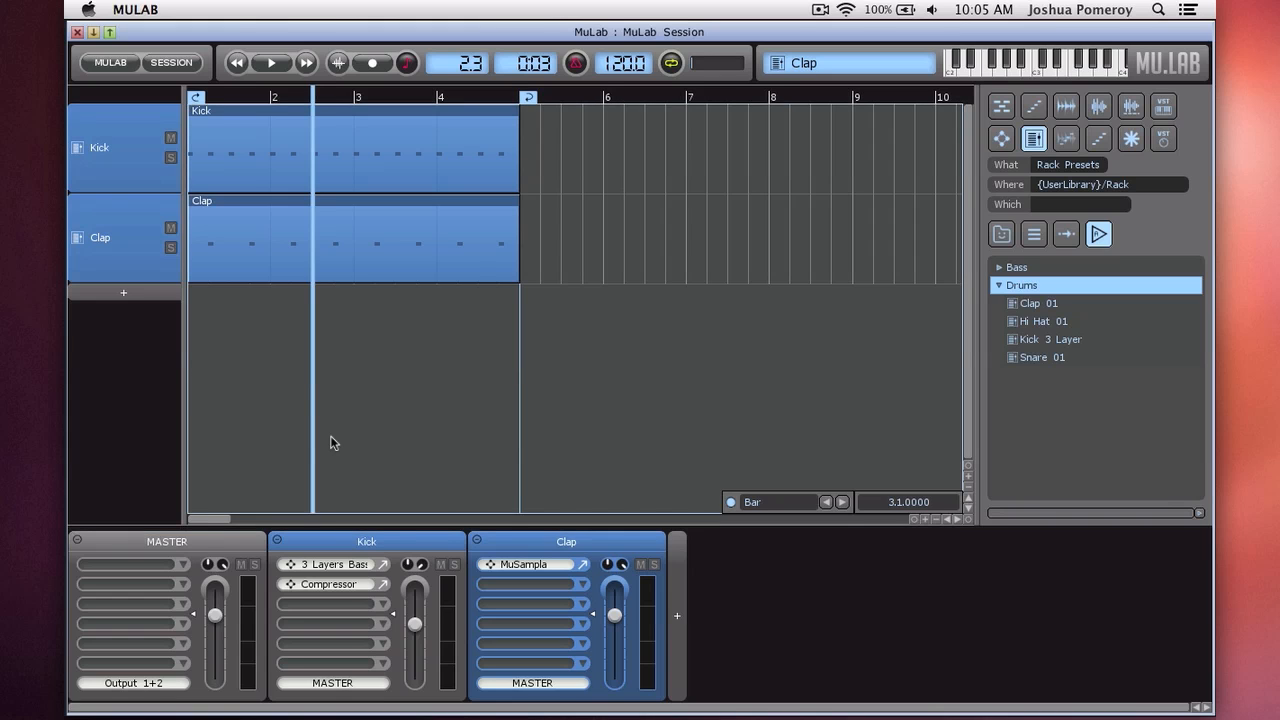
{"action": "key", "text": "space"}
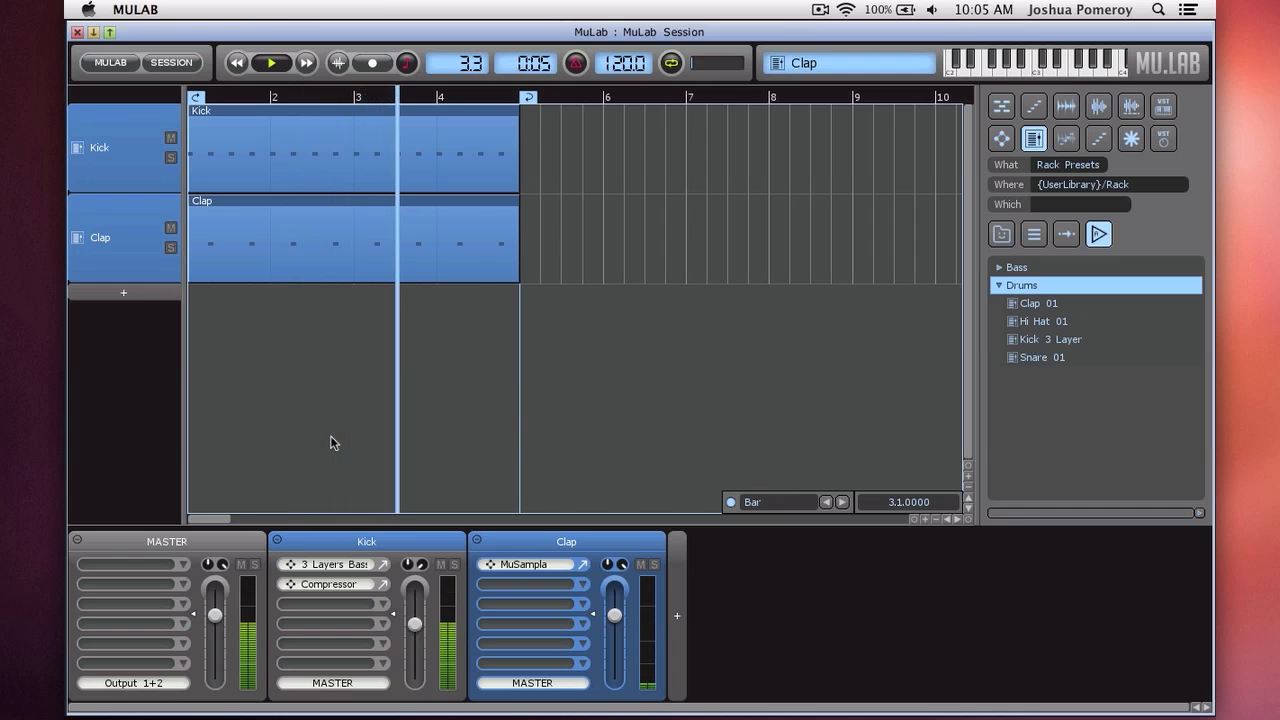
- Add the factory Saturation distortion effect below MuSampla in the Clap rack
{"action": "left_click", "coordinate": [577, 600]}
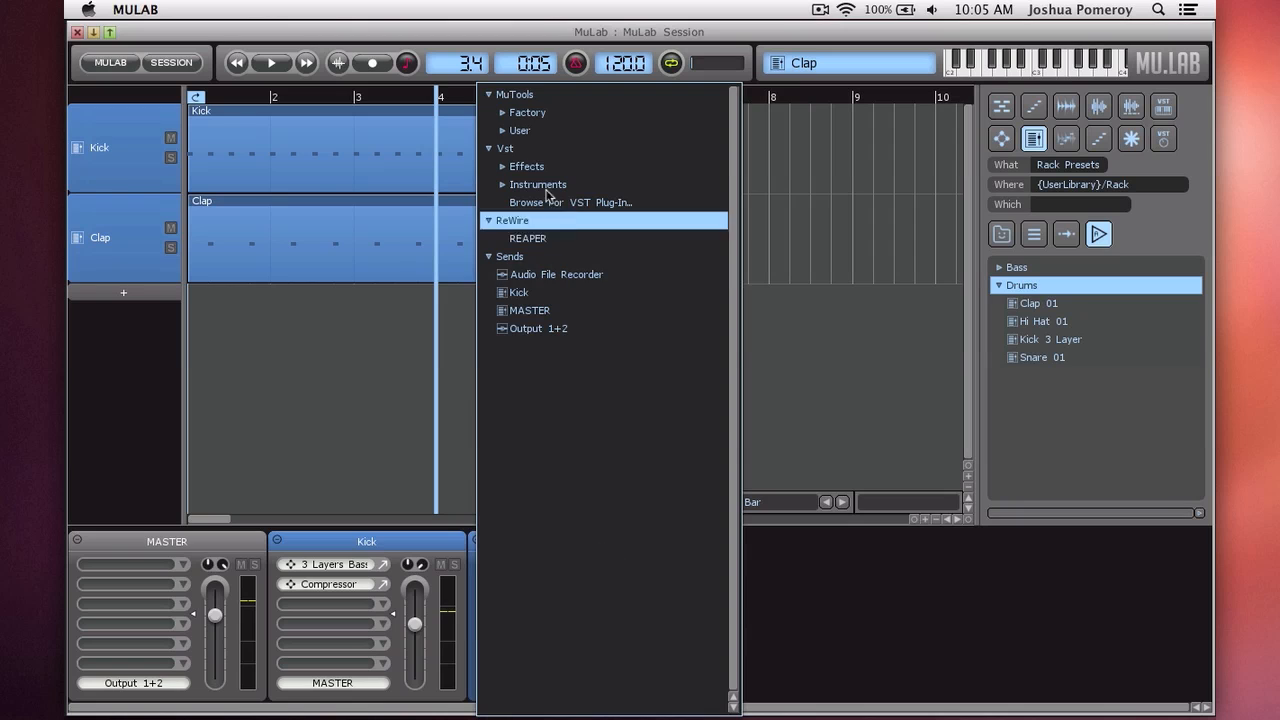
{"action": "left_click", "coordinate": [585, 112]}
{"action": "left_click", "coordinate": [597, 131]}
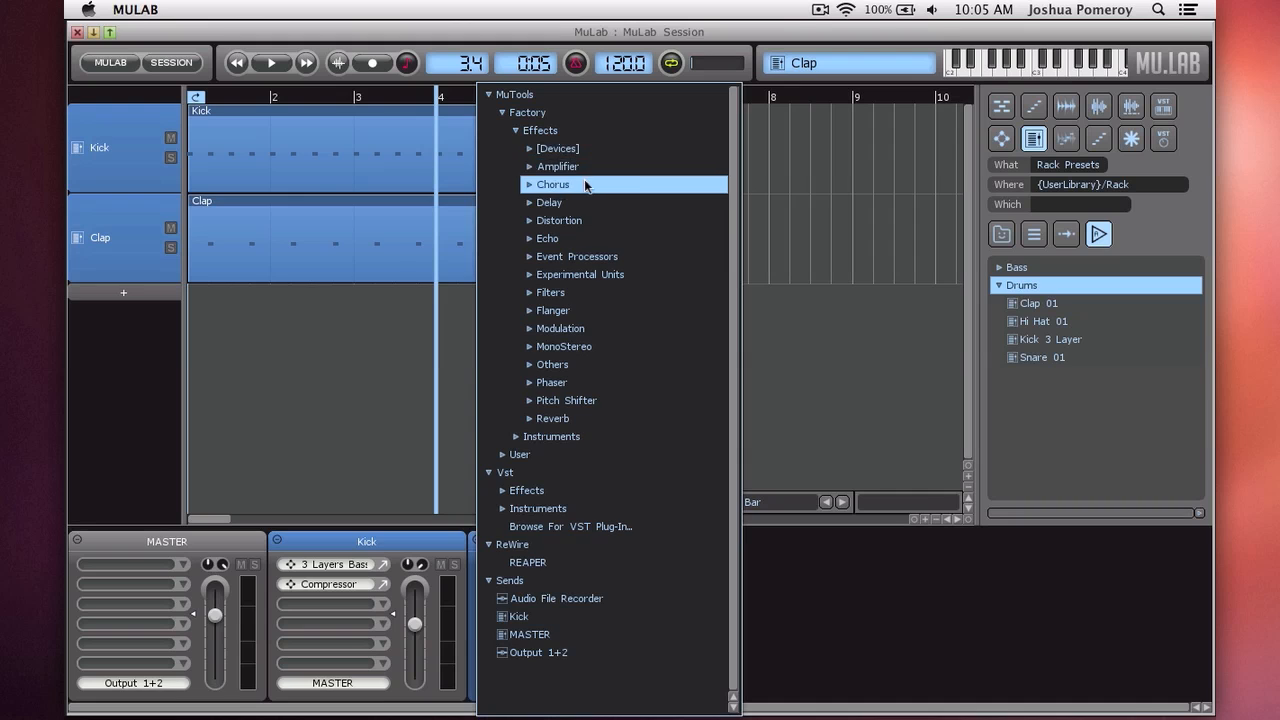
{"action": "left_click", "coordinate": [572, 221]}
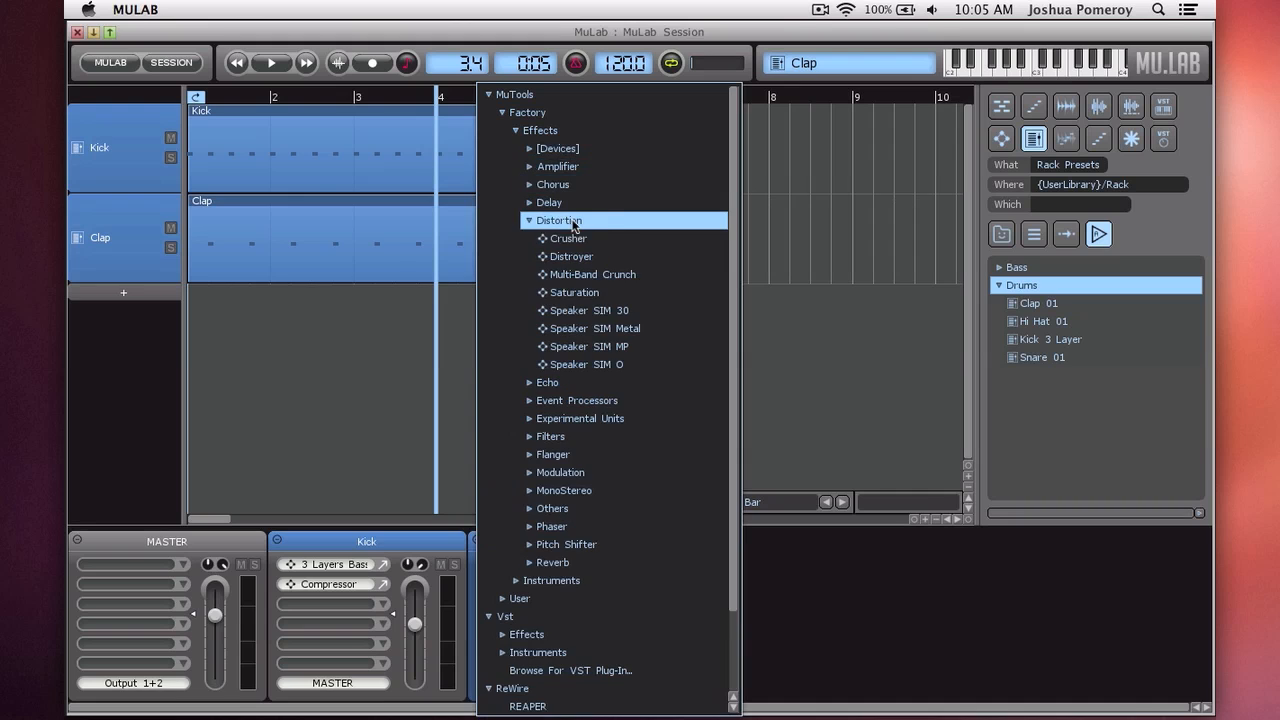
{"action": "left_click", "coordinate": [600, 292]}
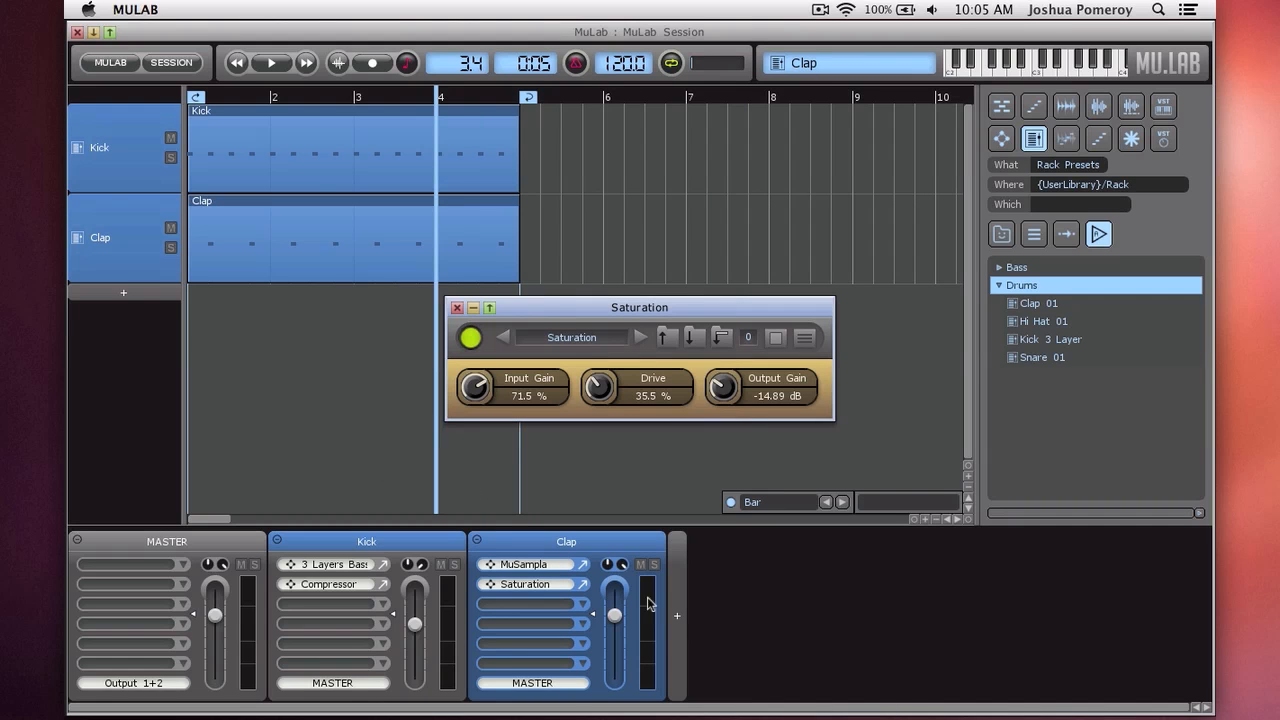
- Solo the Clap rack during playback and set Saturation to 50.0 % input gain, 50.0 % drive and -6.02 dB output gain
{"action": "left_click", "coordinate": [651, 548]}
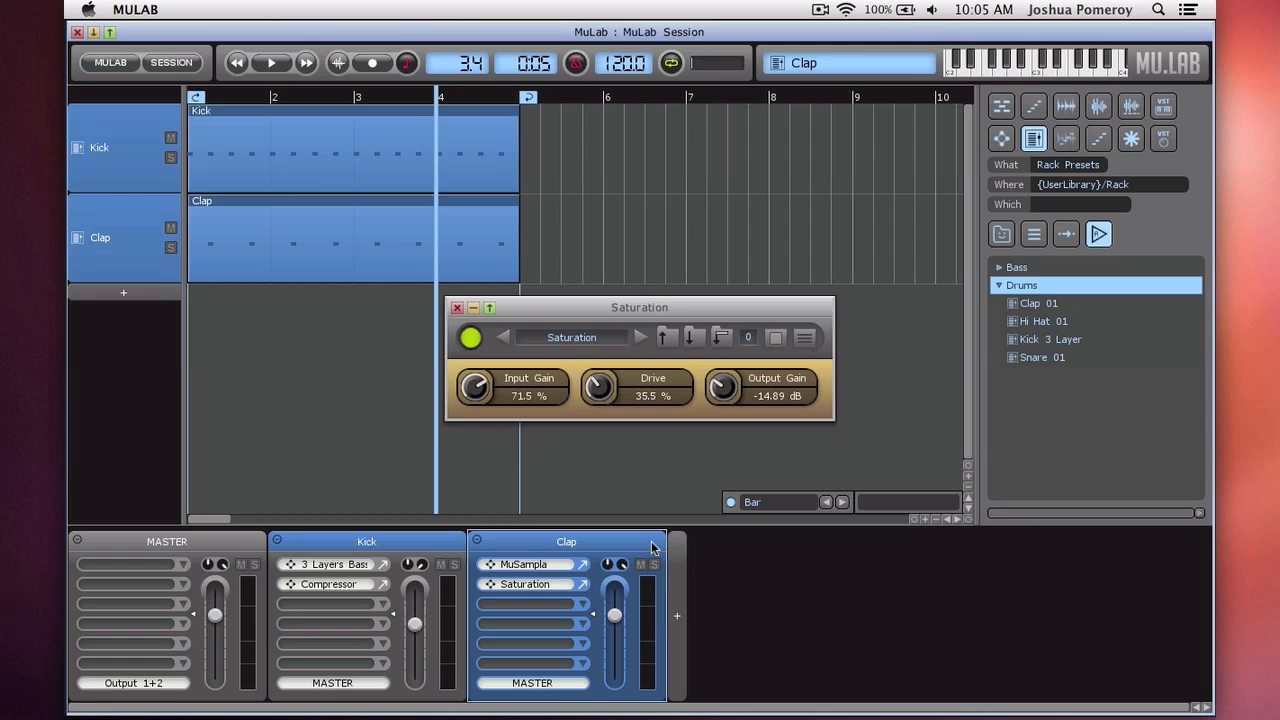
{"action": "key", "text": "s"}
{"action": "key", "text": "space"}
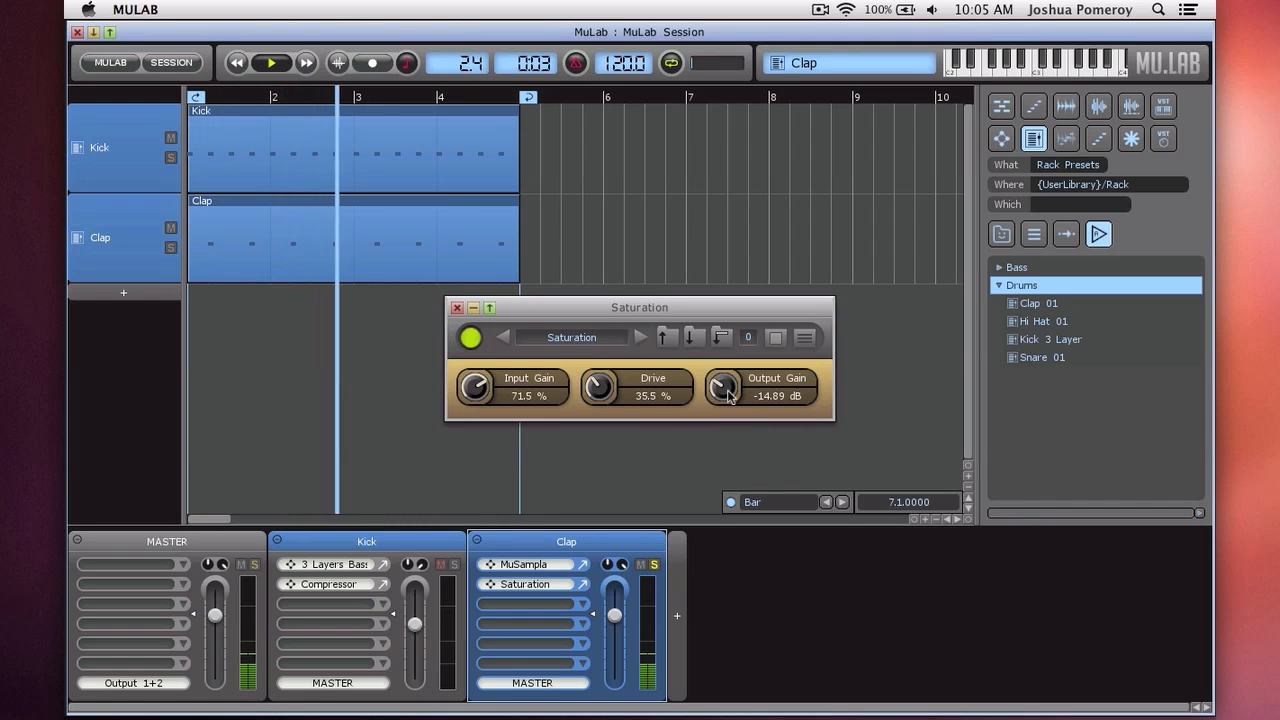
{"action": "left_click_drag", "start_coordinate": [729, 396], "coordinate": [729, 390]}
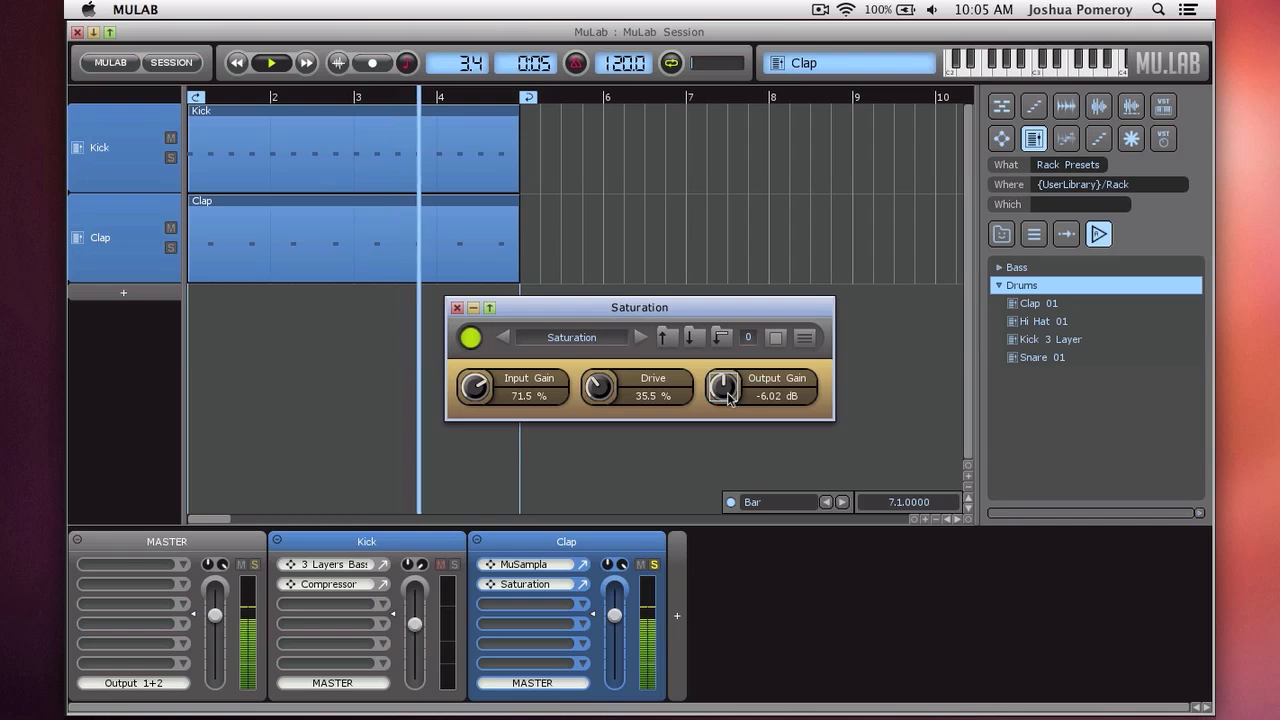
{"action": "left_click_drag", "start_coordinate": [480, 391], "coordinate": [480, 391]}
{"action": "double_click", "coordinate": [480, 396]}
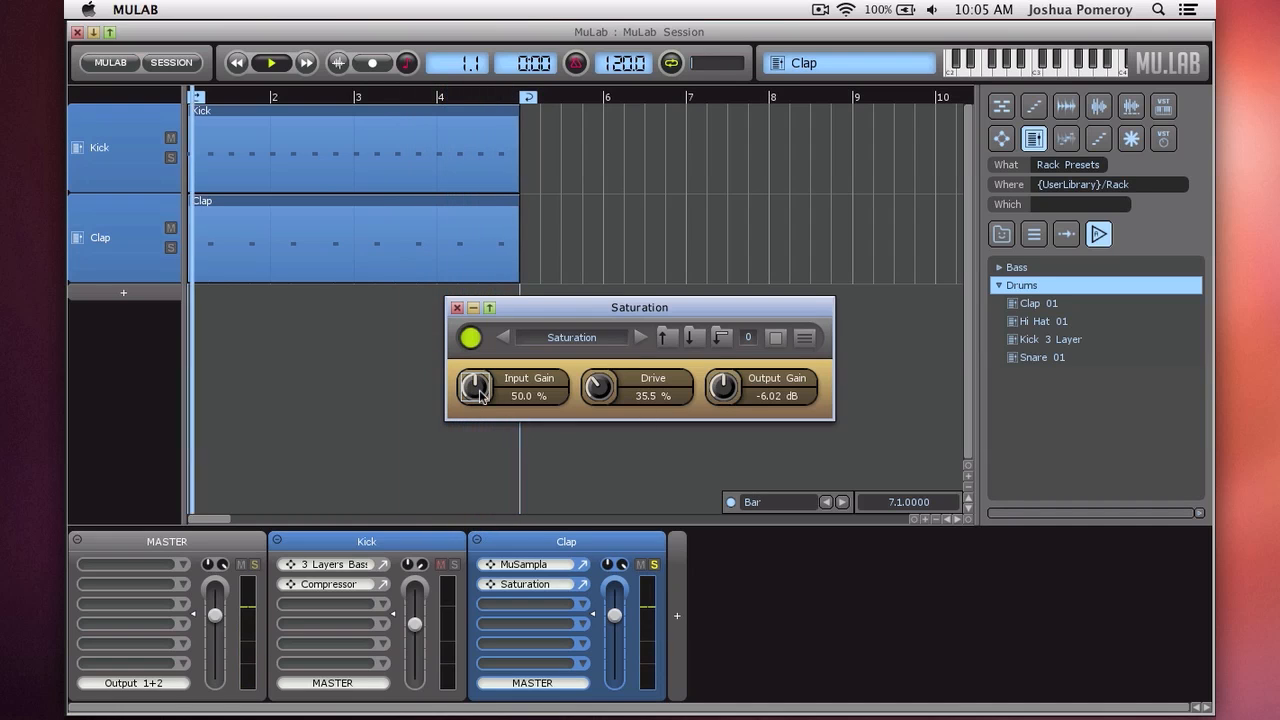
{"action": "double_click", "coordinate": [603, 396]}
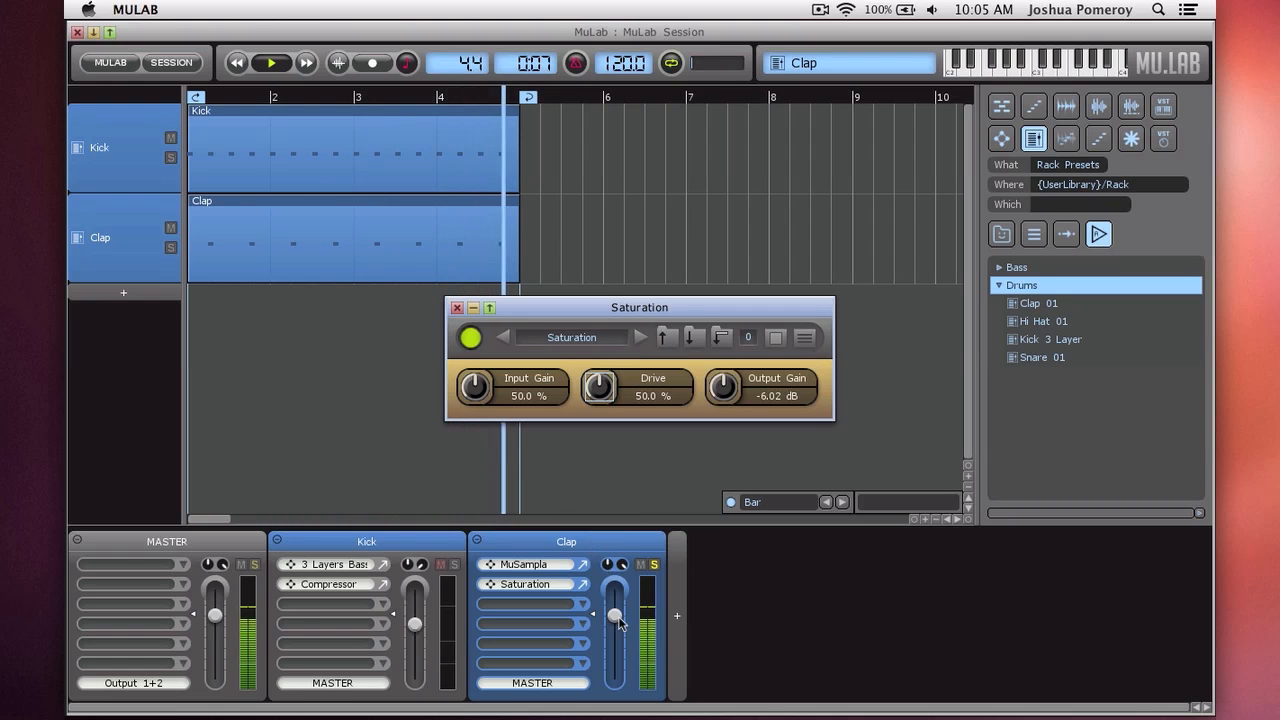
- Unsolo the Clap rack and lower its gain to about -4.78 dB against the kick
{"action": "left_click_drag", "start_coordinate": [615, 618], "coordinate": [615, 625]}
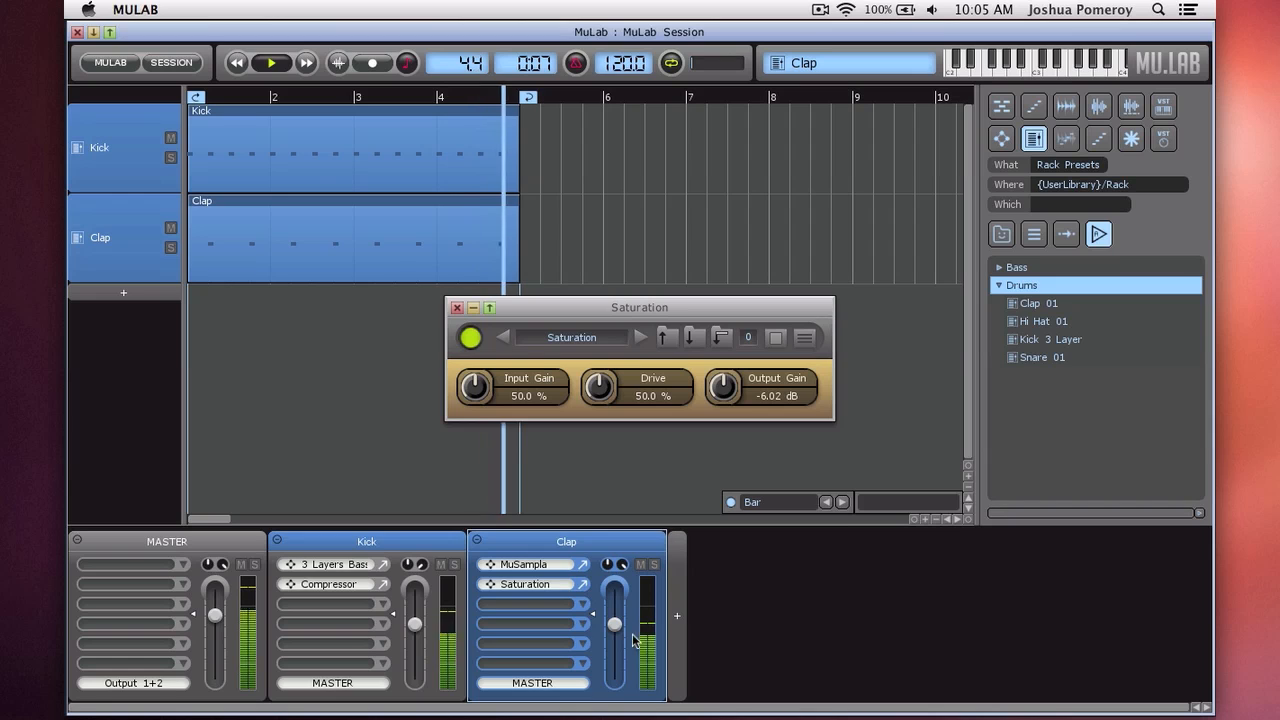
{"action": "mouse_move", "coordinate": [617, 637]}
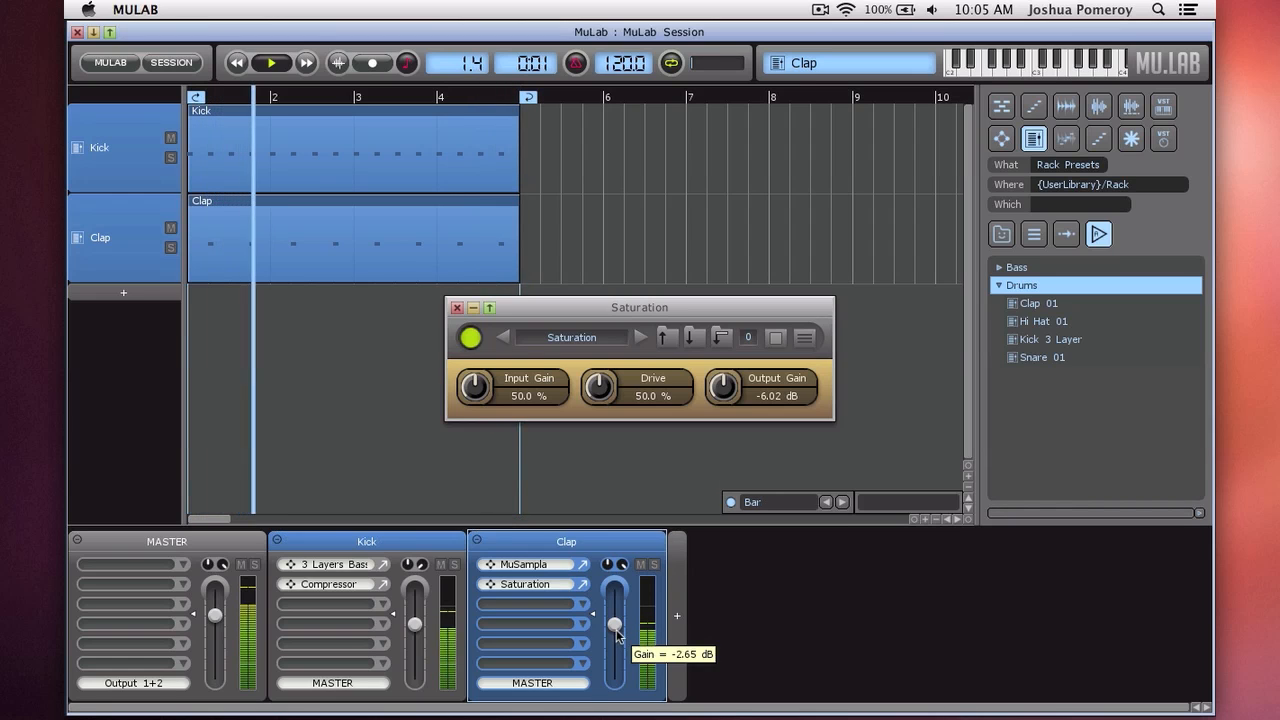
{"action": "scroll", "coordinate": [617, 636], "scroll_direction": "down", "scroll_amount": 3}
{"action": "scroll", "coordinate": [616, 633], "scroll_direction": "up", "scroll_amount": 1}
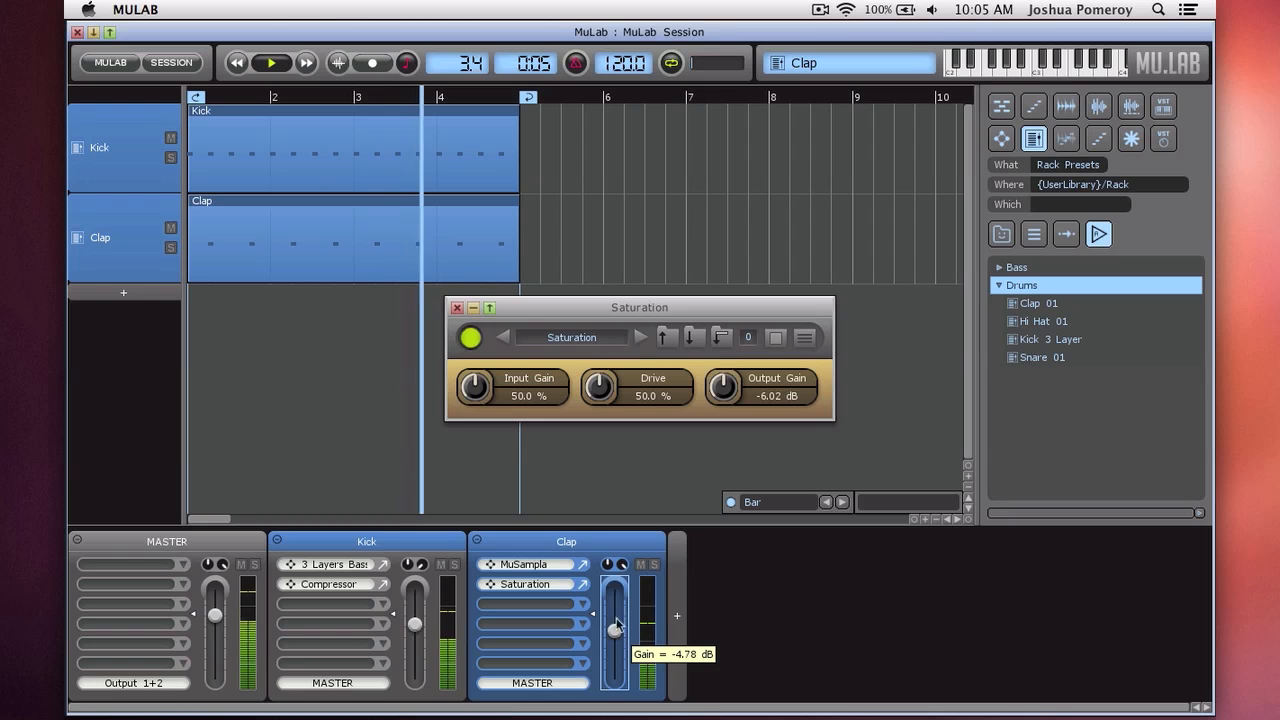
- Compare the clap with Saturation bypassed and active, close the effect window and stop playback
{"action": "left_click", "coordinate": [471, 339]}
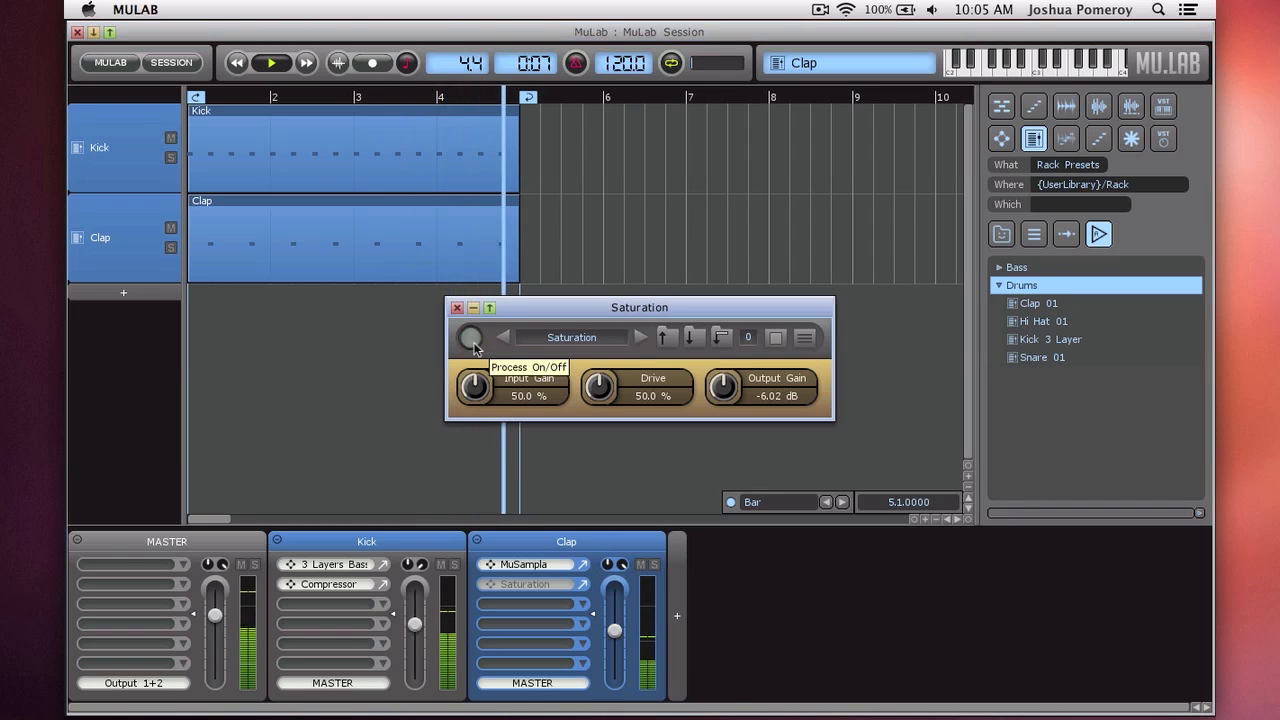
{"action": "left_click", "coordinate": [471, 339]}
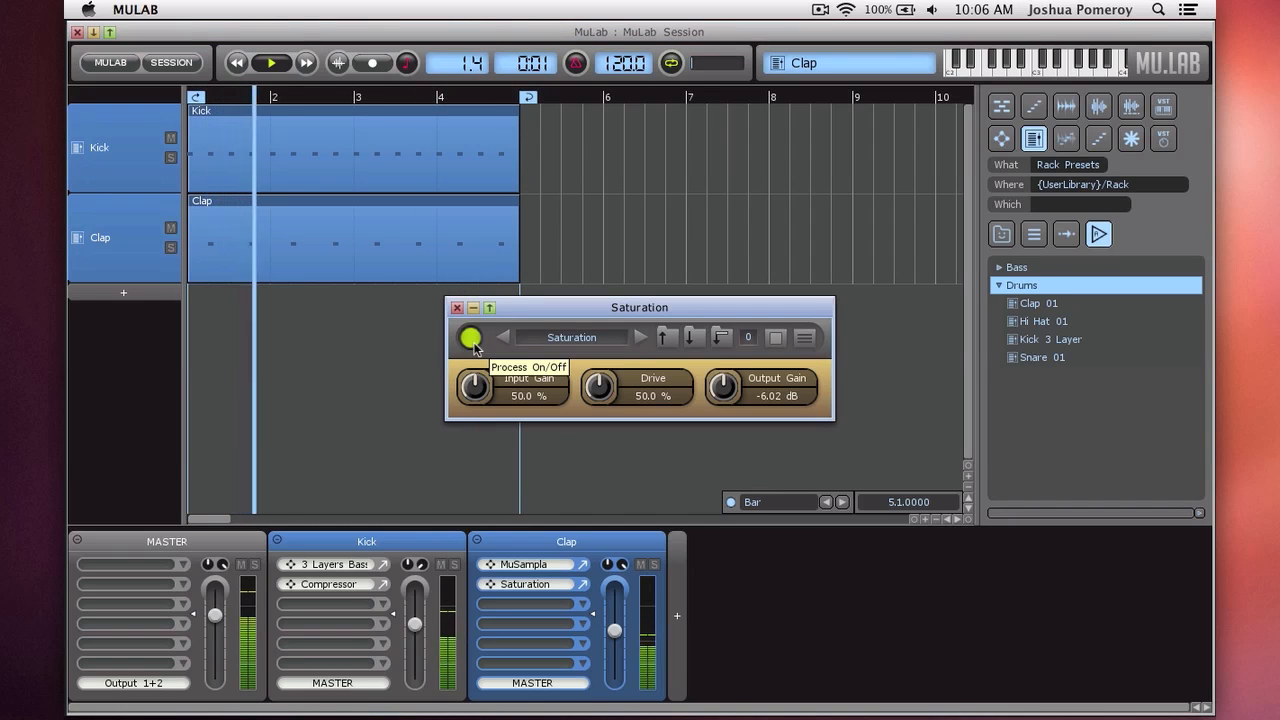
{"action": "left_click", "coordinate": [457, 308]}
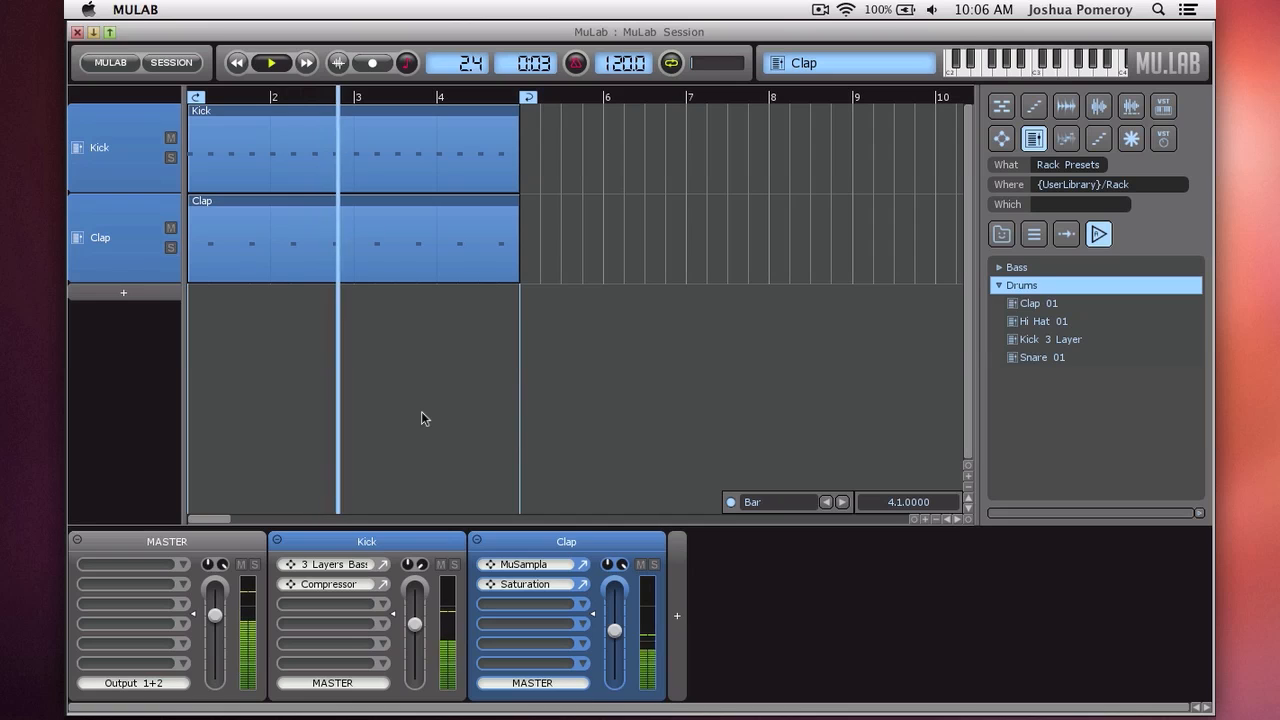
{"action": "key", "text": "space"}
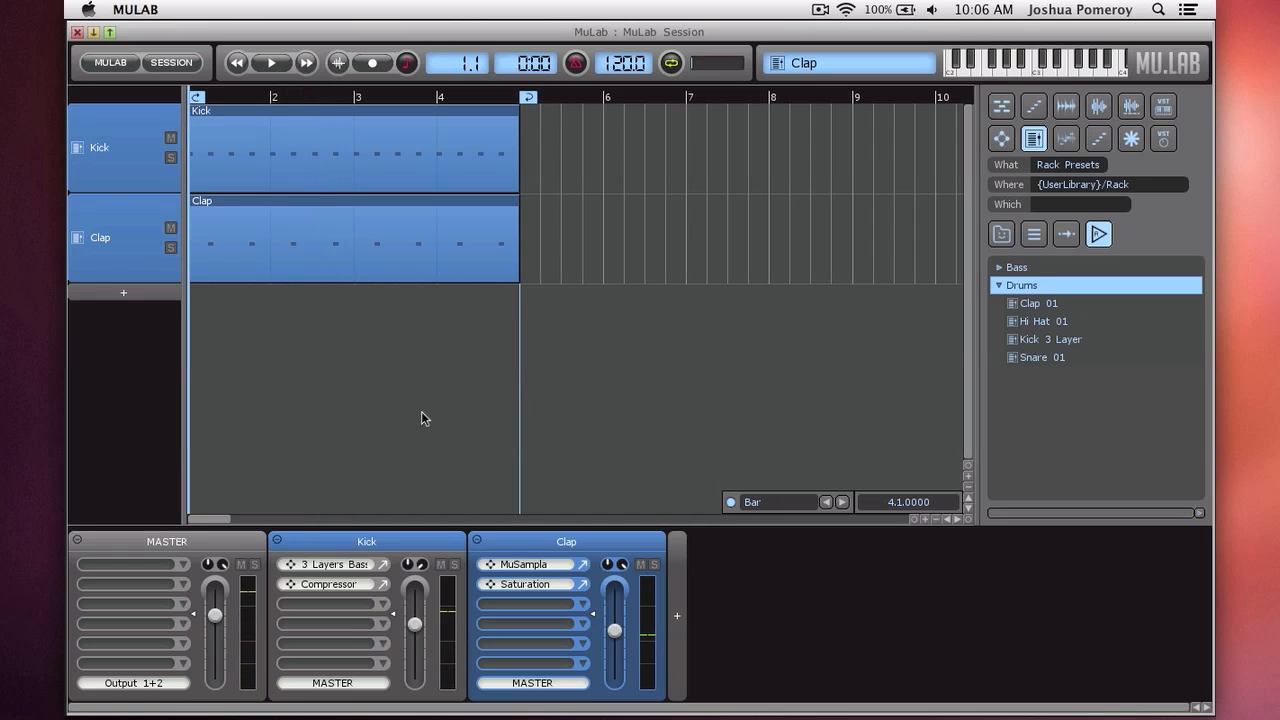
- Collapse the Drums rack presets and start adding an instrument track below Clap
{"action": "left_click", "coordinate": [999, 286]}
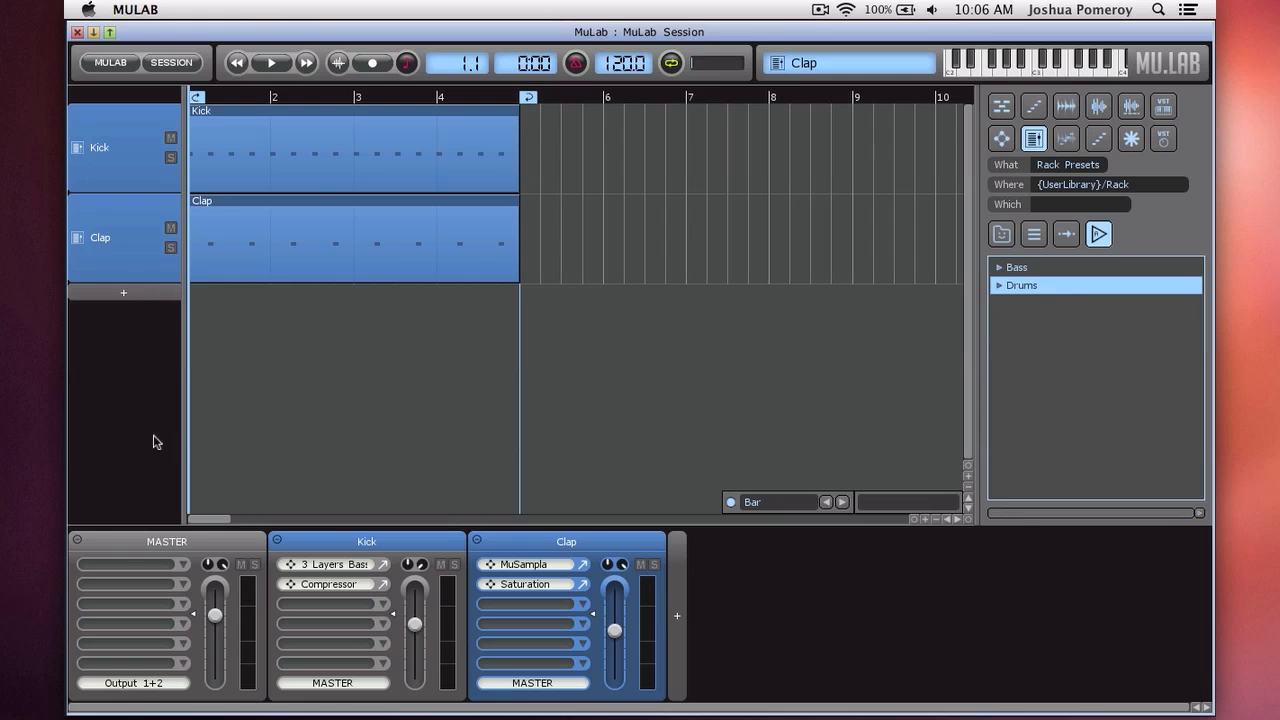
{"action": "left_click", "coordinate": [141, 296]}
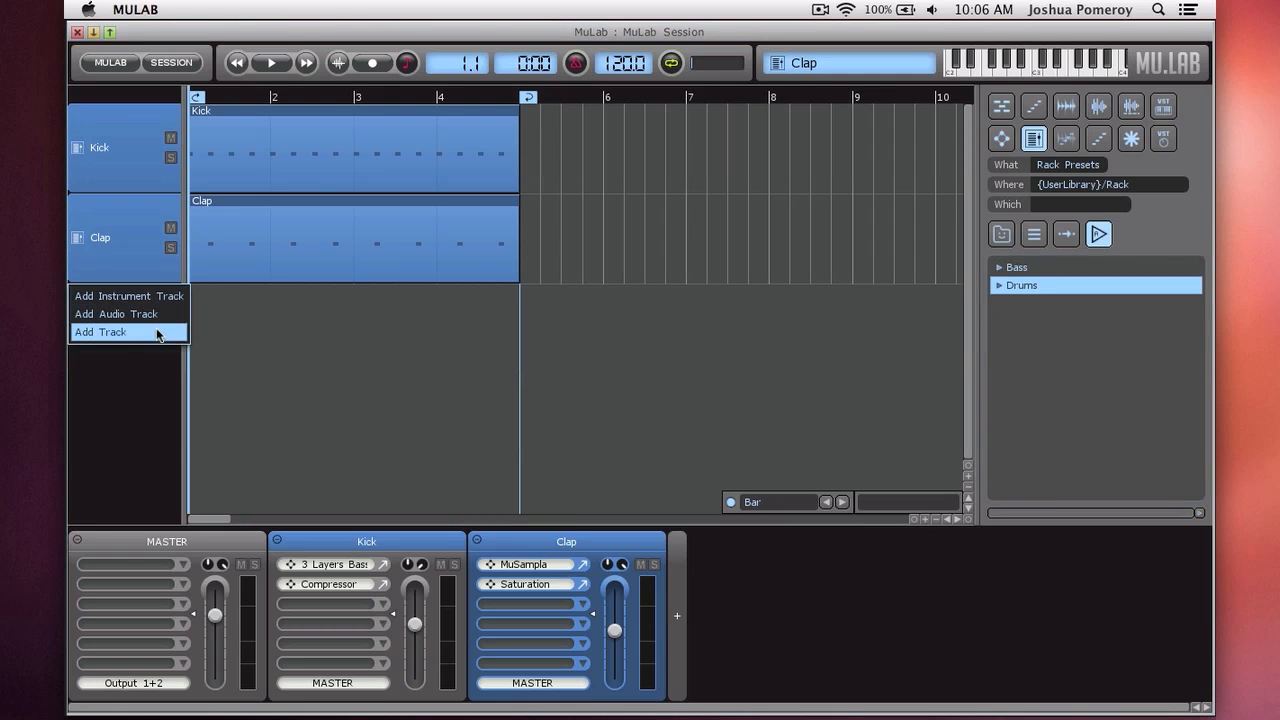
{"action": "left_click", "coordinate": [164, 297]}
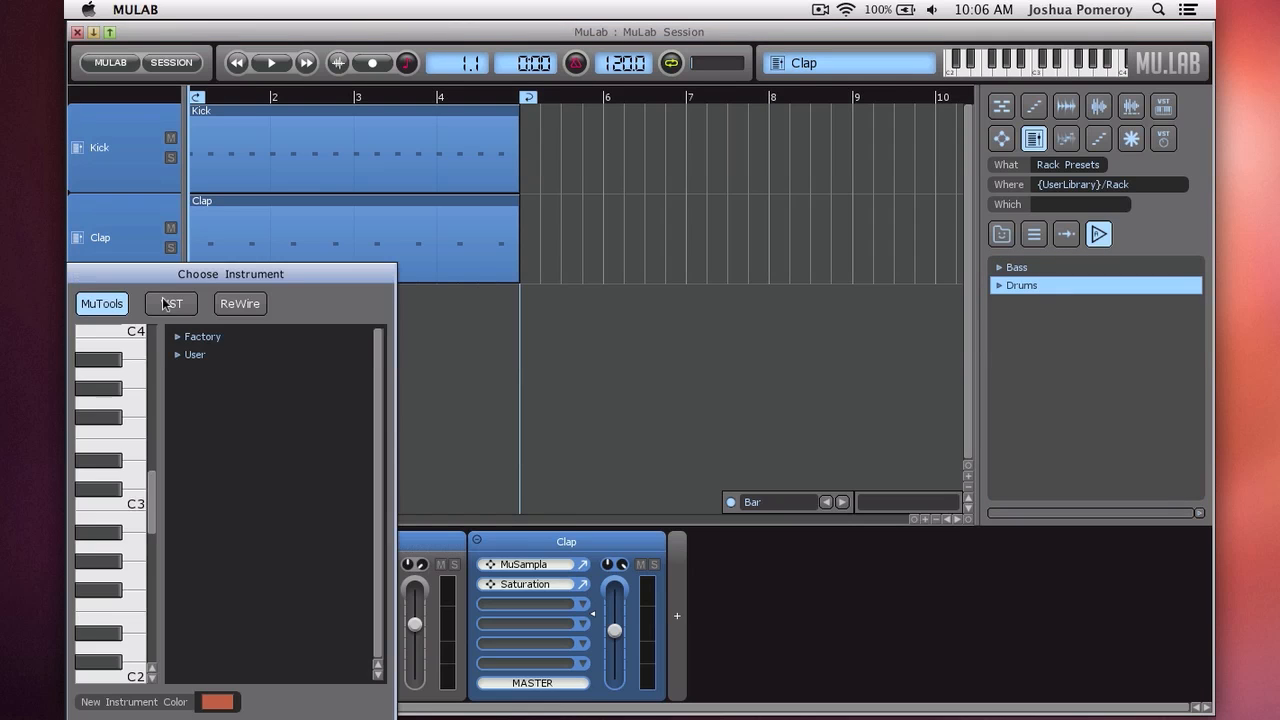
{"action": "left_click_drag", "start_coordinate": [297, 276], "coordinate": [500, 74]}
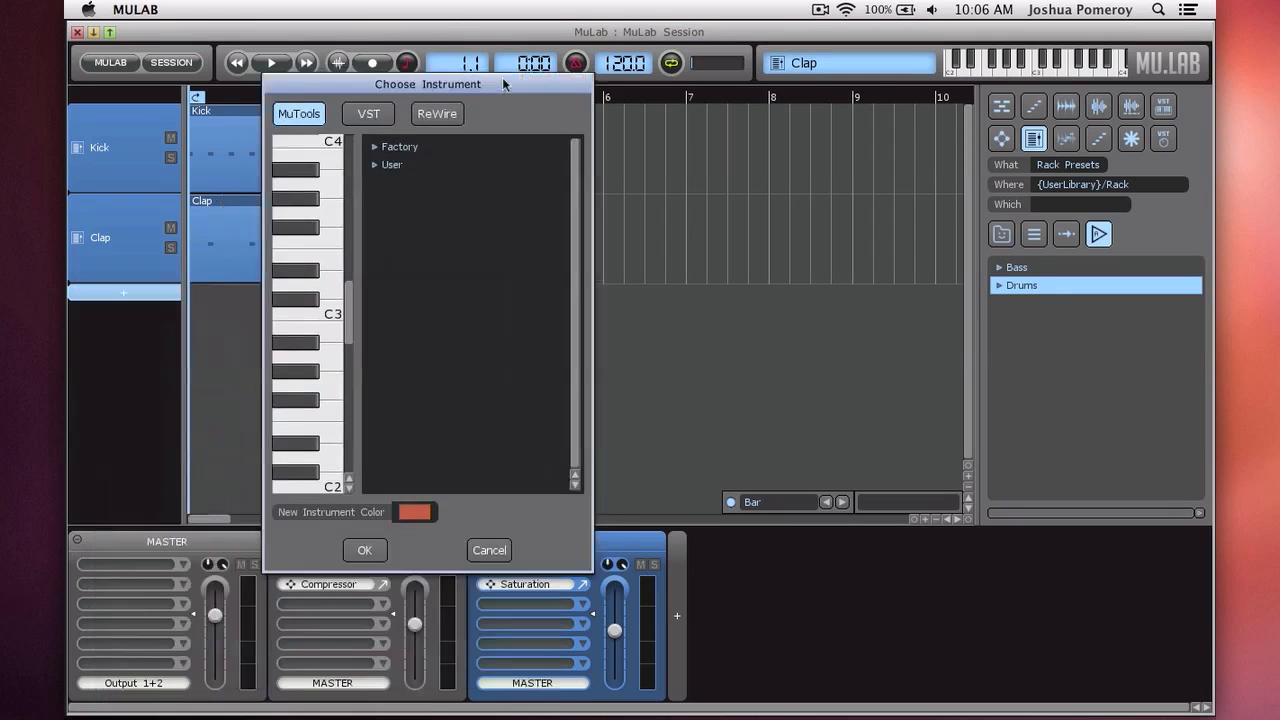
- Pick Fat Bass Polysix from the factory Bass instruments after auditioning DubWubby
{"action": "left_click", "coordinate": [390, 135]}
{"action": "left_click", "coordinate": [430, 156]}
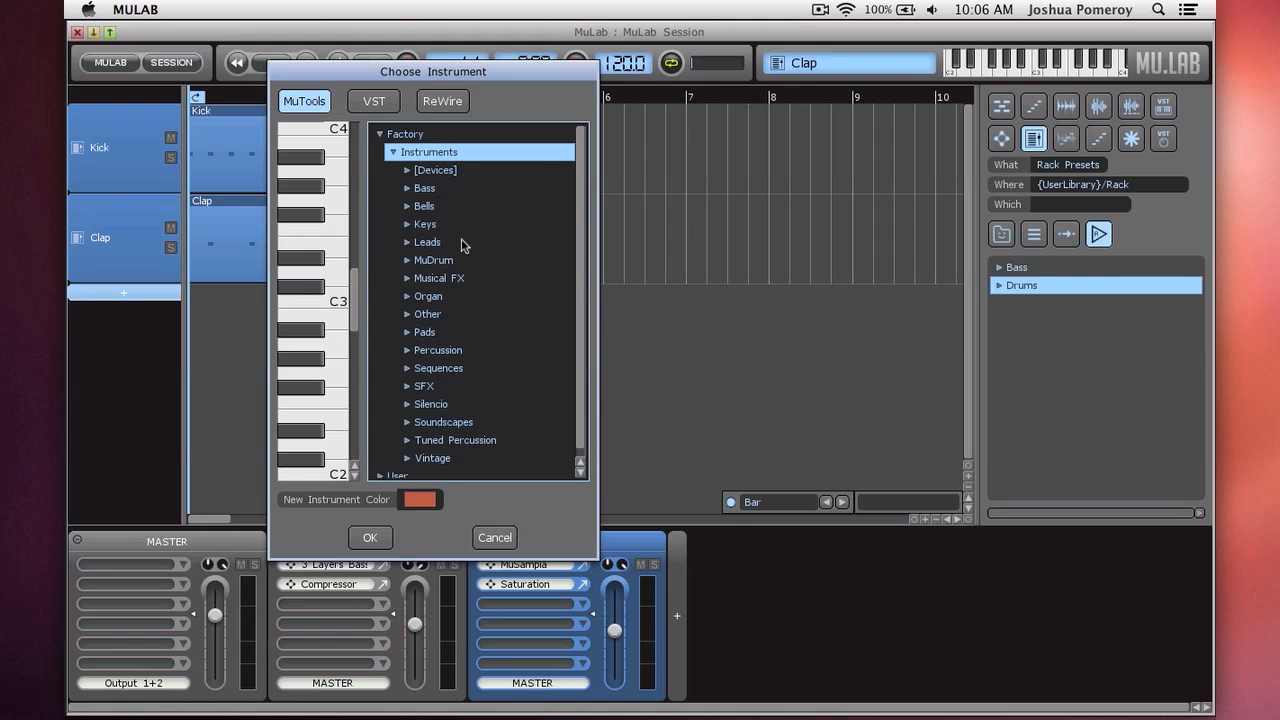
{"action": "left_click", "coordinate": [426, 189]}
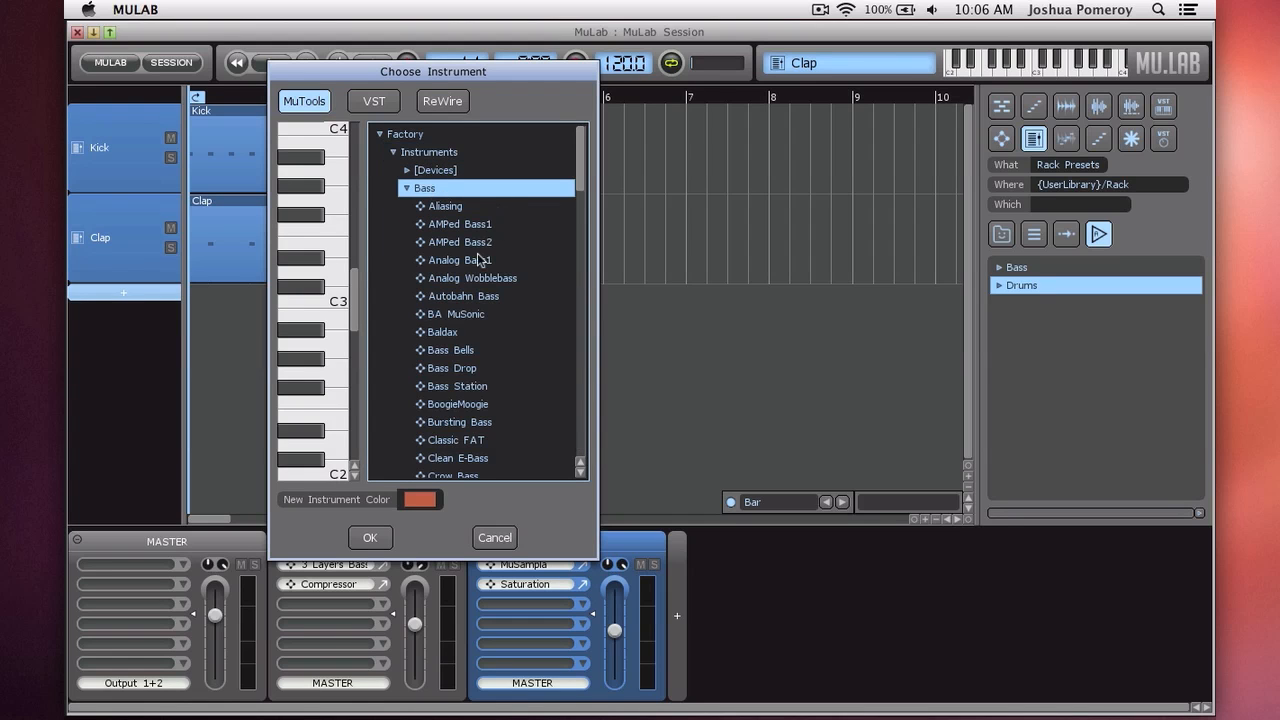
{"action": "scroll", "coordinate": [490, 277], "scroll_direction": "down", "scroll_amount": 3}
{"action": "left_click", "coordinate": [463, 281]}
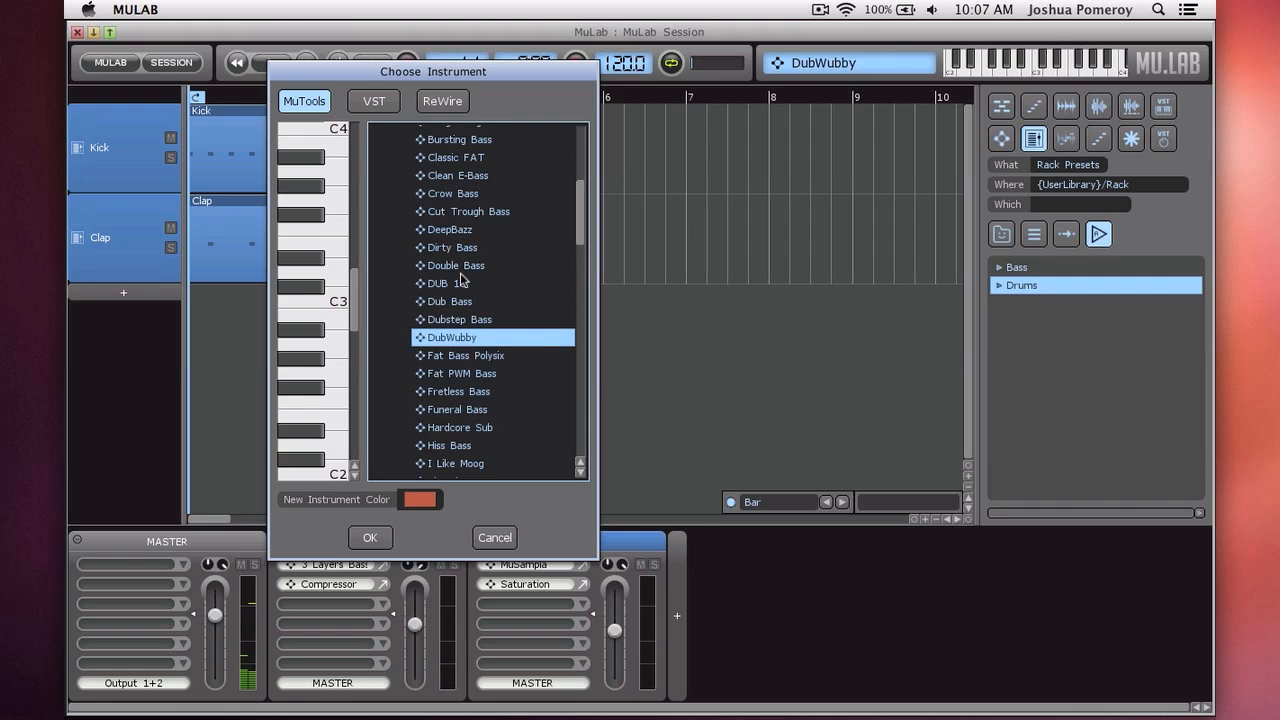
{"action": "key", "text": "Down"}
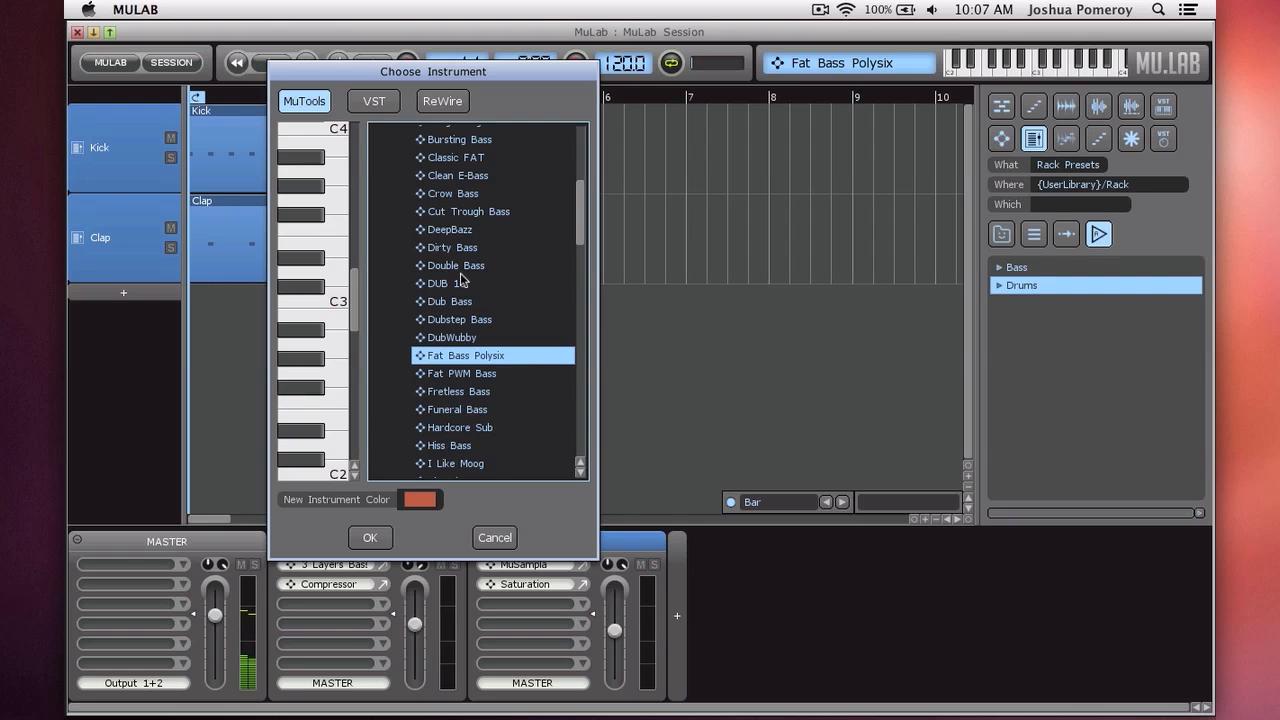
- Give the new instrument the preset purple color and add it as a track below Clap
{"action": "left_click", "coordinate": [420, 502]}
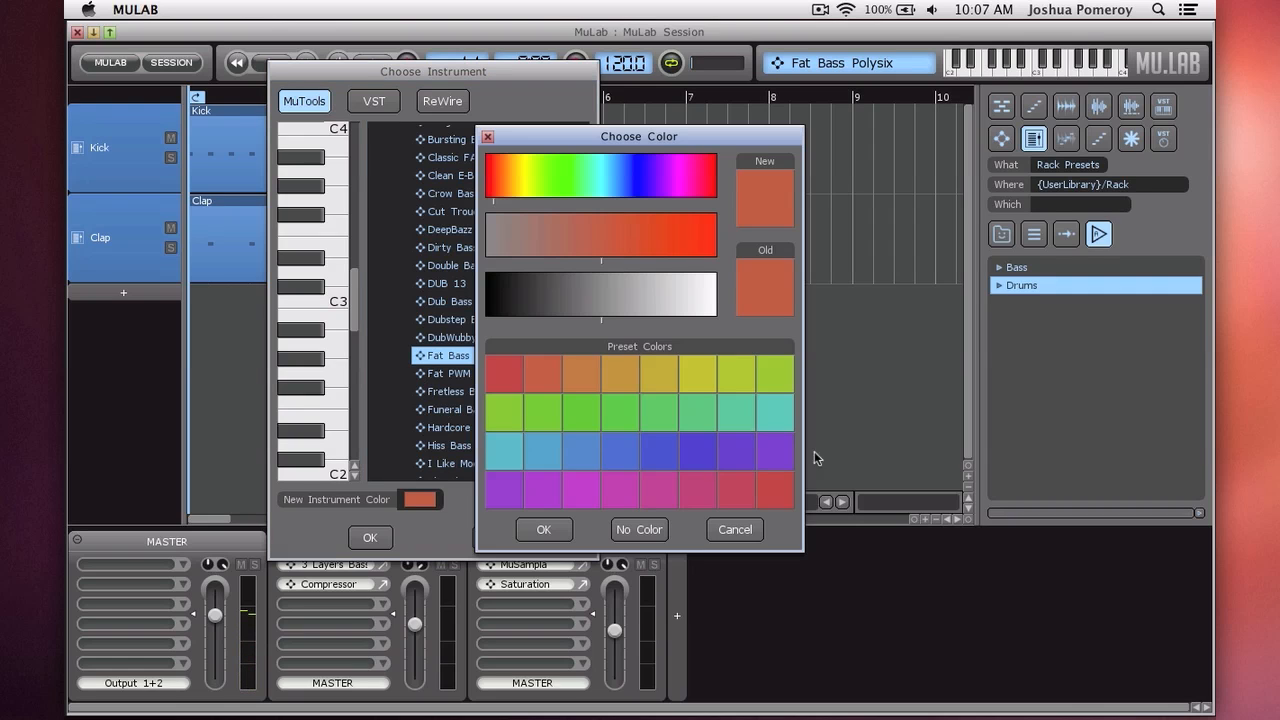
{"action": "left_click", "coordinate": [734, 458]}
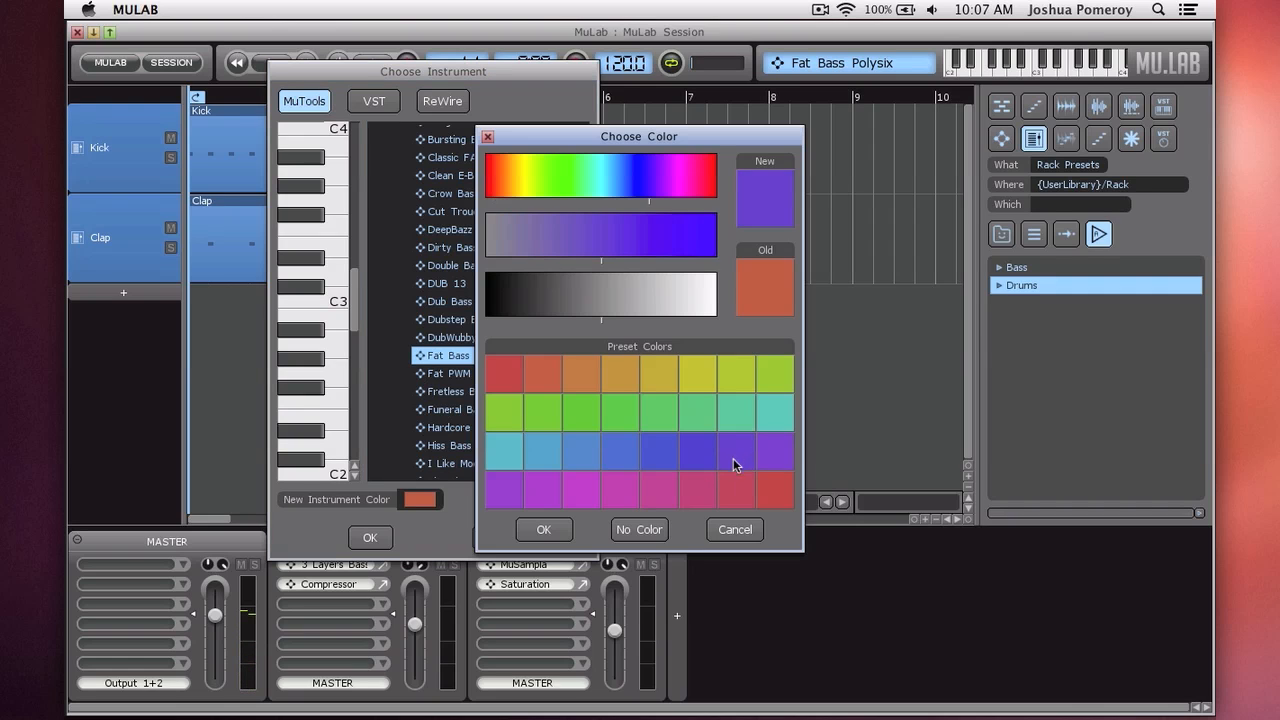
{"action": "left_click", "coordinate": [535, 530]}
{"action": "left_click", "coordinate": [370, 538]}
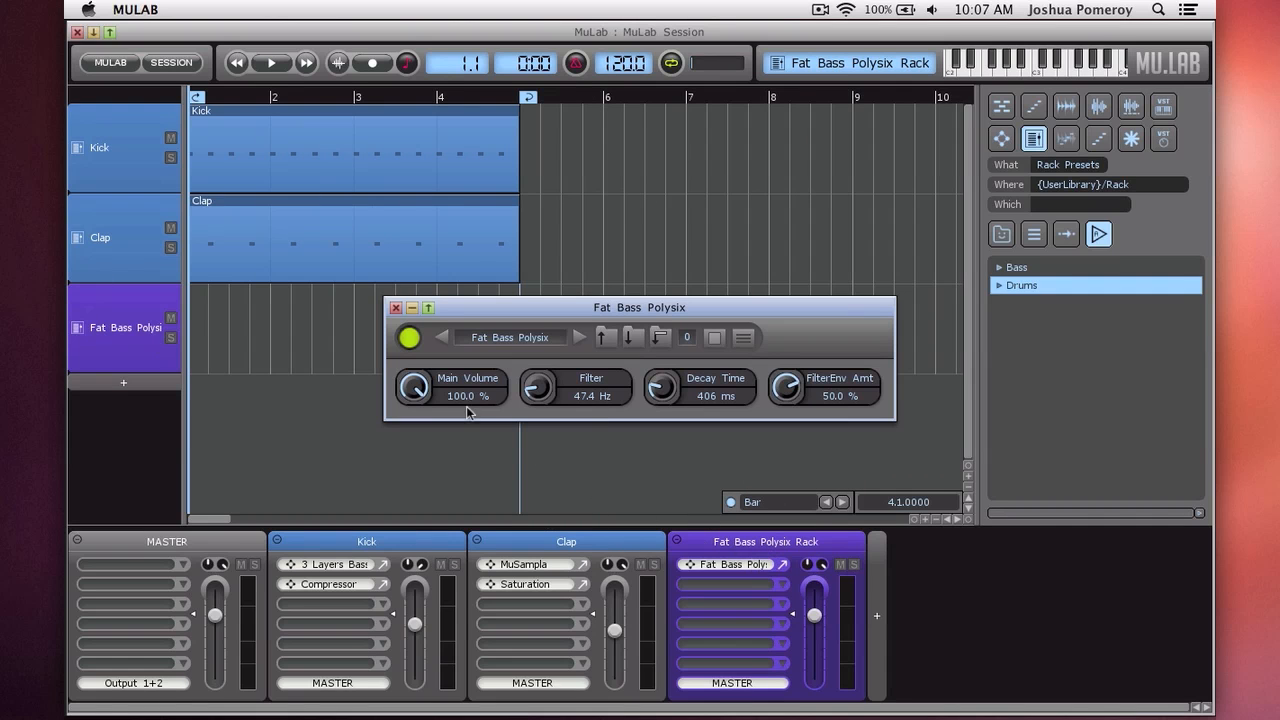
- Raise the Fat Bass Polysix filter to about 85.2 Hz, close its window and try the bass sound over the looping beat
{"action": "left_click_drag", "start_coordinate": [547, 398], "coordinate": [537, 362]}
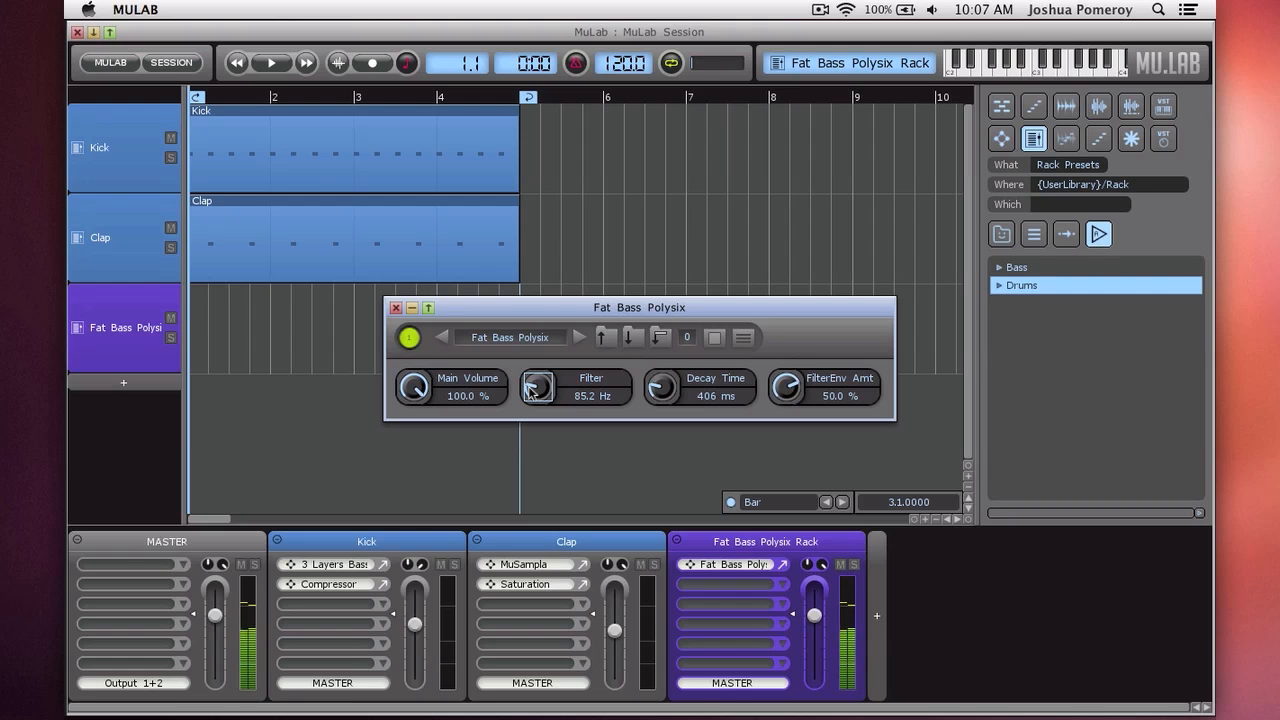
{"action": "left_click", "coordinate": [395, 308]}
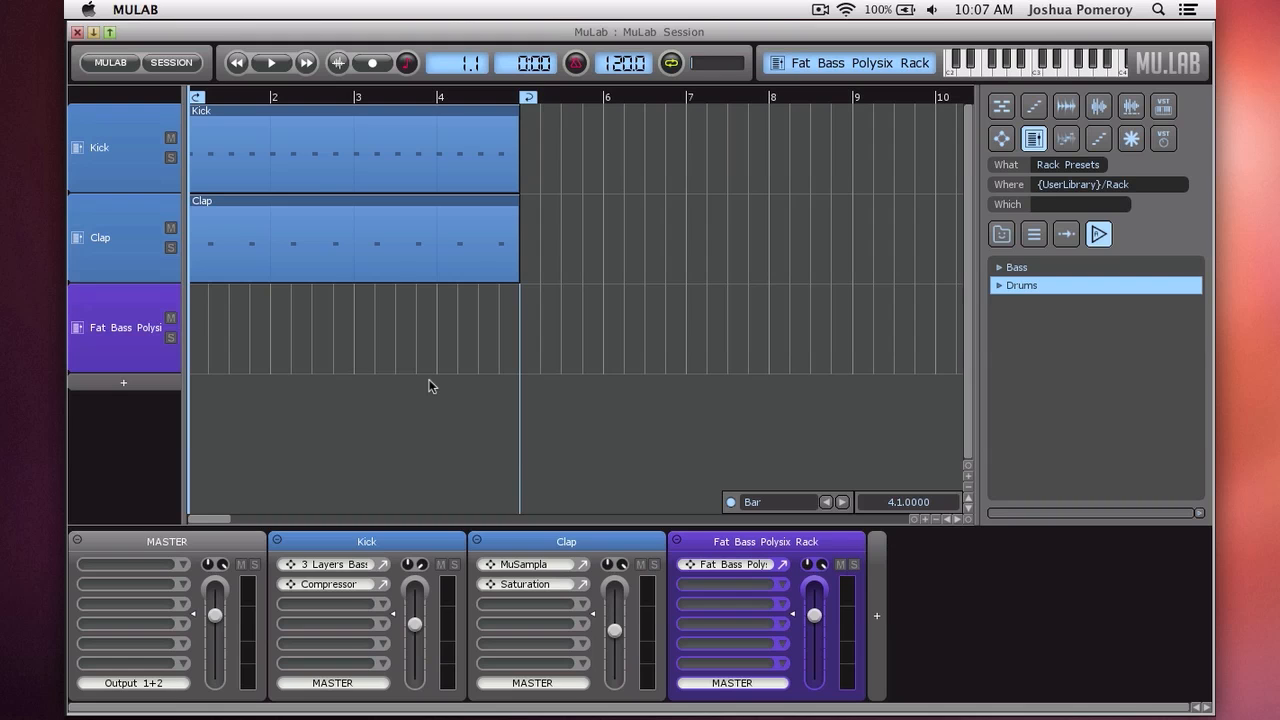
{"action": "key", "text": "space"}
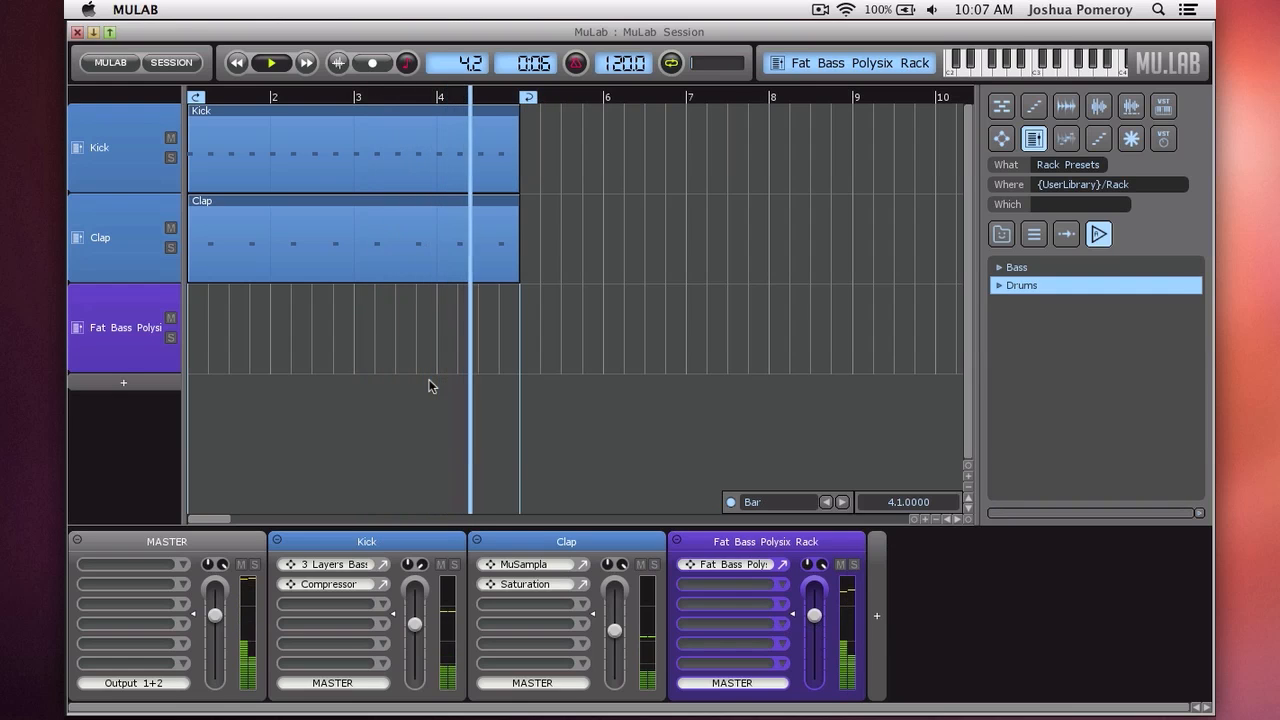
{"action": "key", "text": "space"}
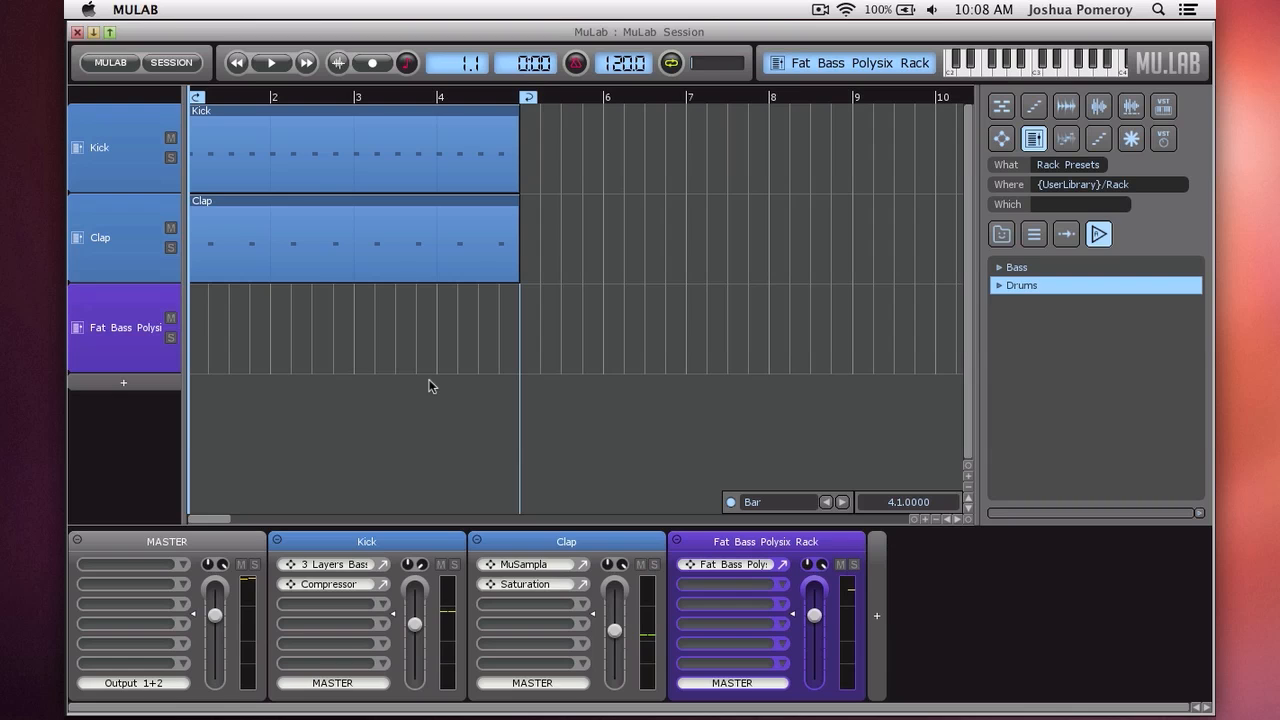
- Set the event recording grid to 1/16th in the record events setup
{"action": "left_click", "coordinate": [407, 64]}
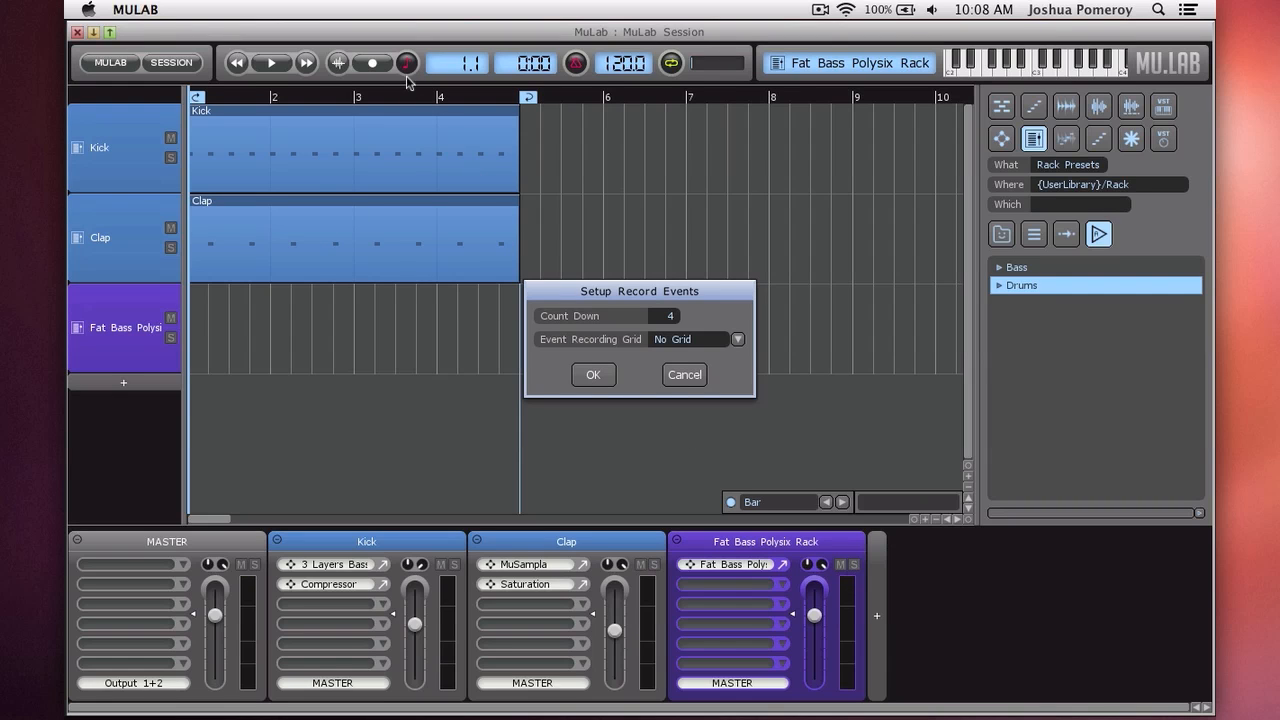
{"action": "left_click", "coordinate": [738, 340]}
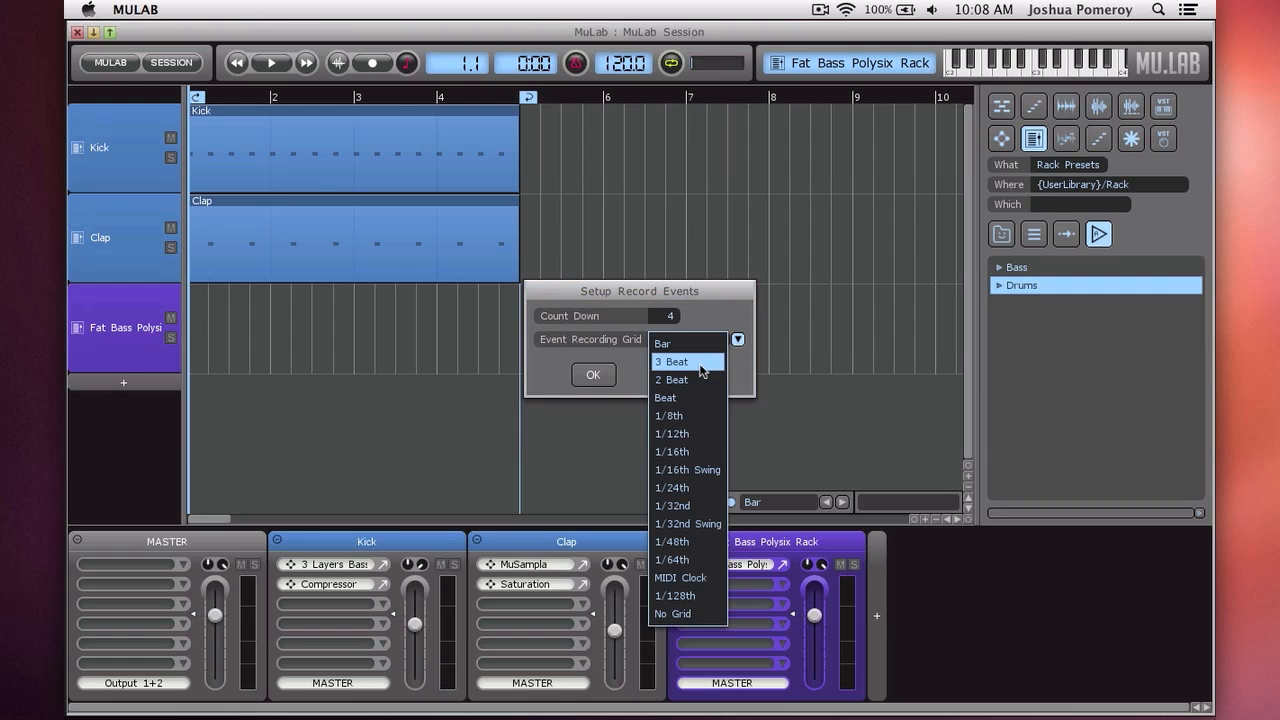
{"action": "left_click", "coordinate": [700, 451]}
{"action": "left_click", "coordinate": [593, 375]}
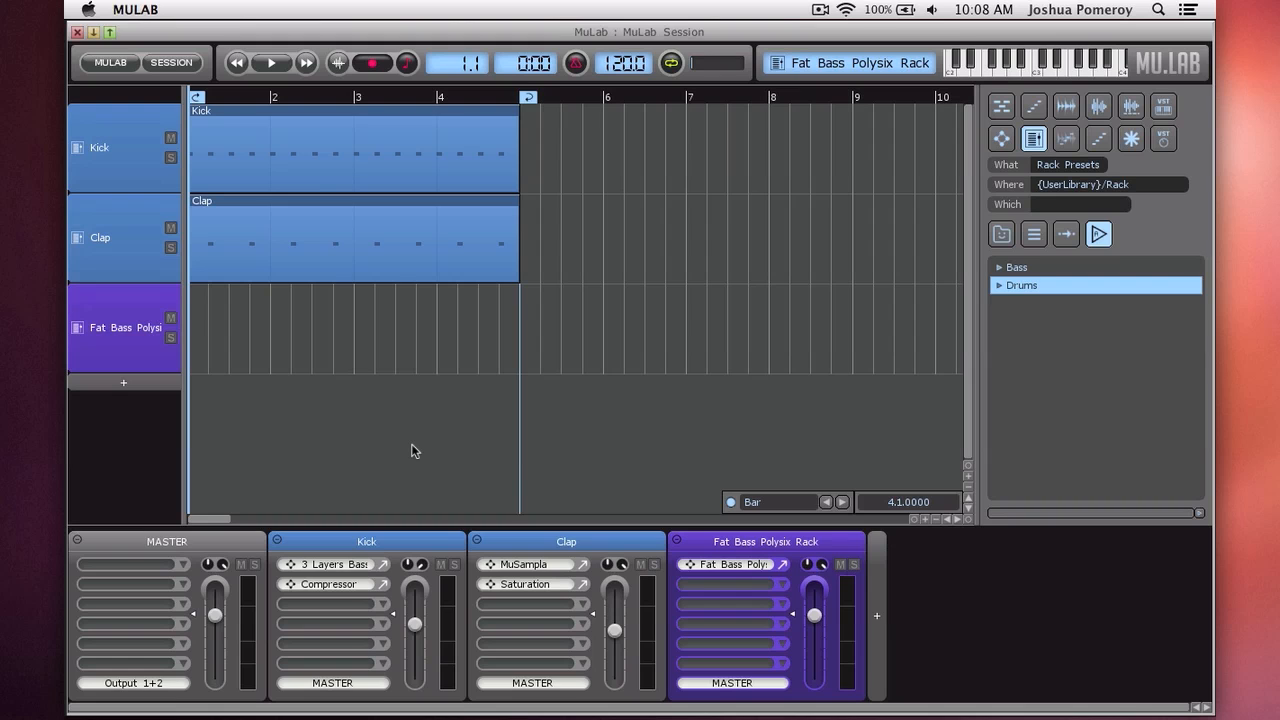
- Record a four-bar bass part on the Fat Bass Polysix track over the beat and play it back
{"action": "key", "text": "space"}
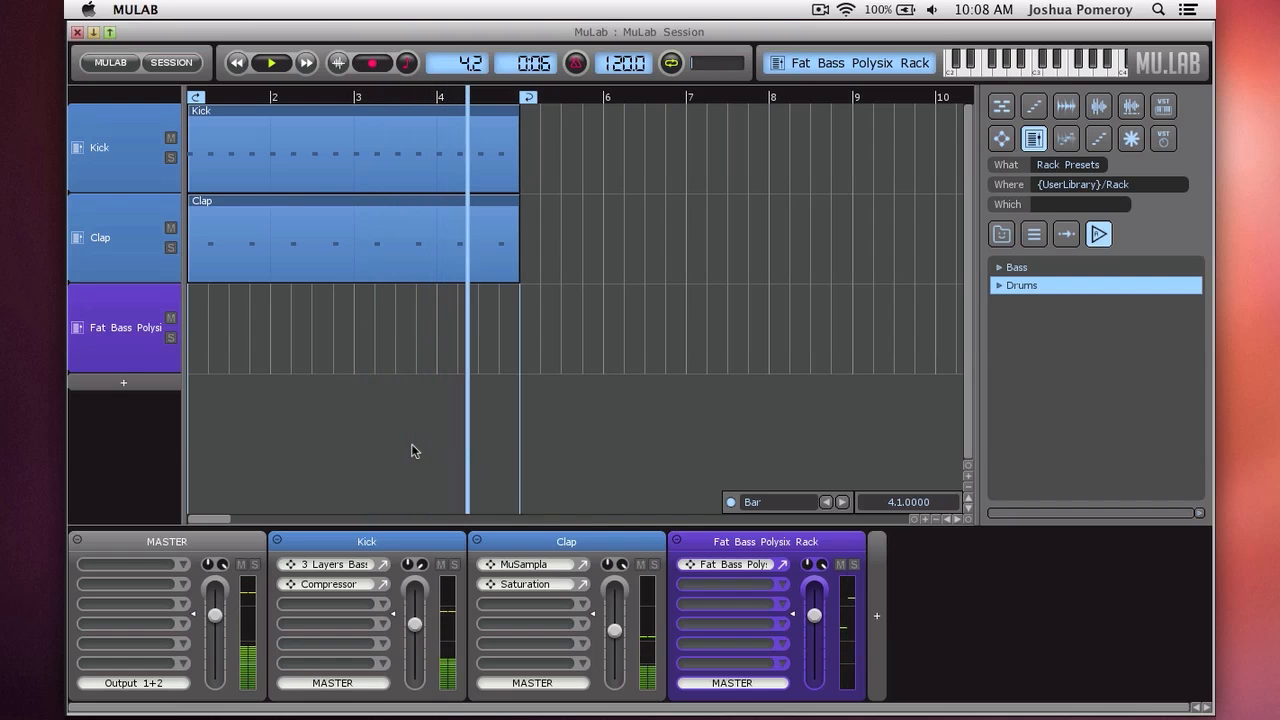
{"action": "key", "text": "space"}
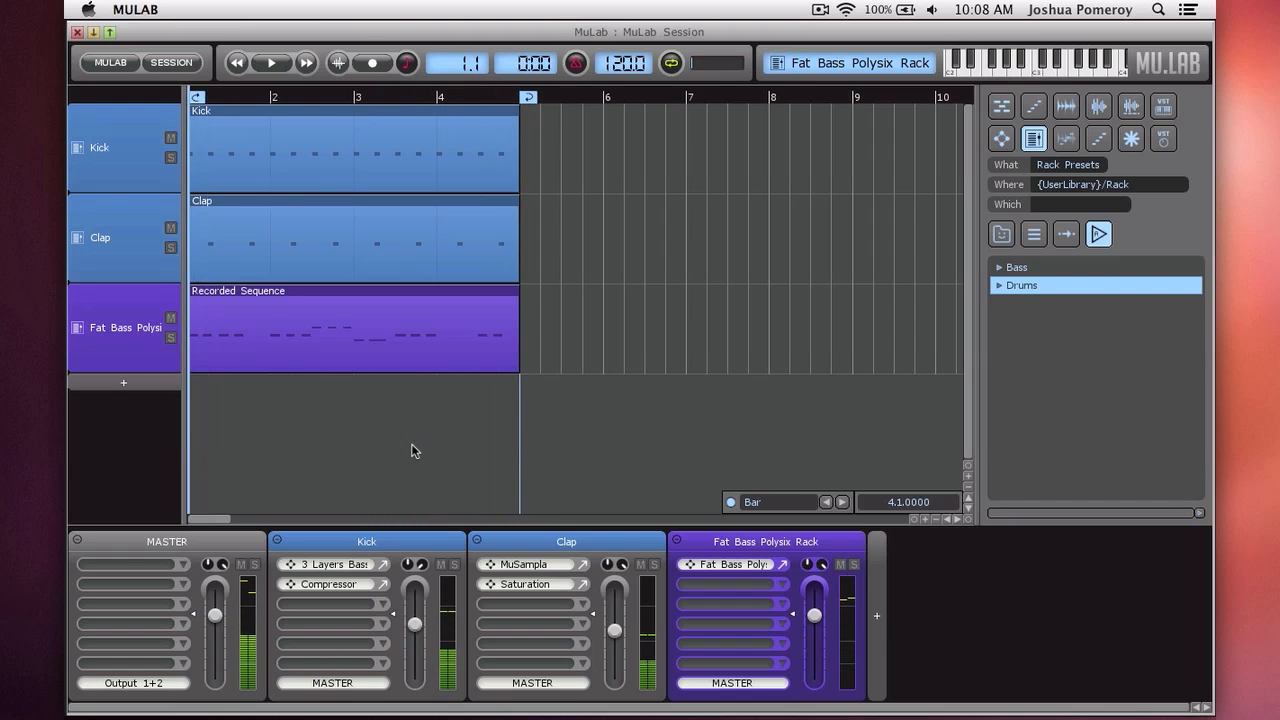
{"action": "key", "text": "space"}
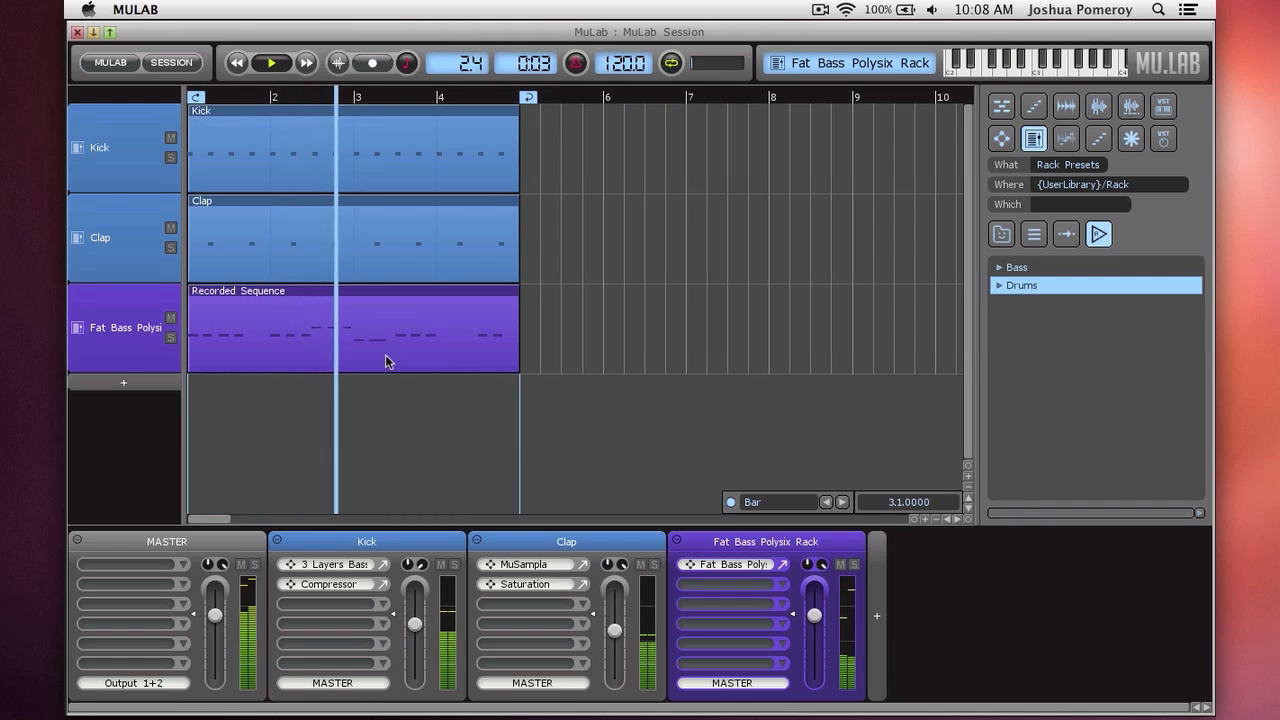
{"action": "key", "text": "space"}
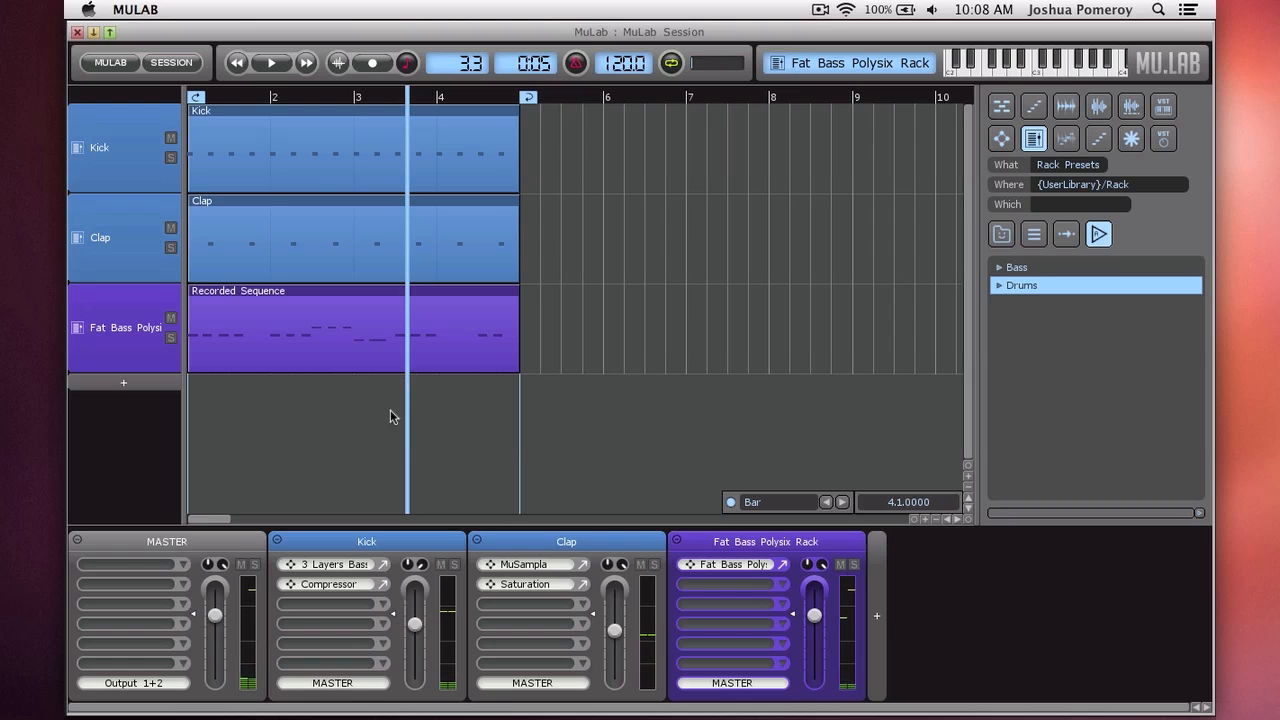
- Delete the recorded four-bar sequence from the Fat Bass Polysix track
{"action": "left_click", "coordinate": [293, 340]}
{"action": "key", "text": "Delete"}
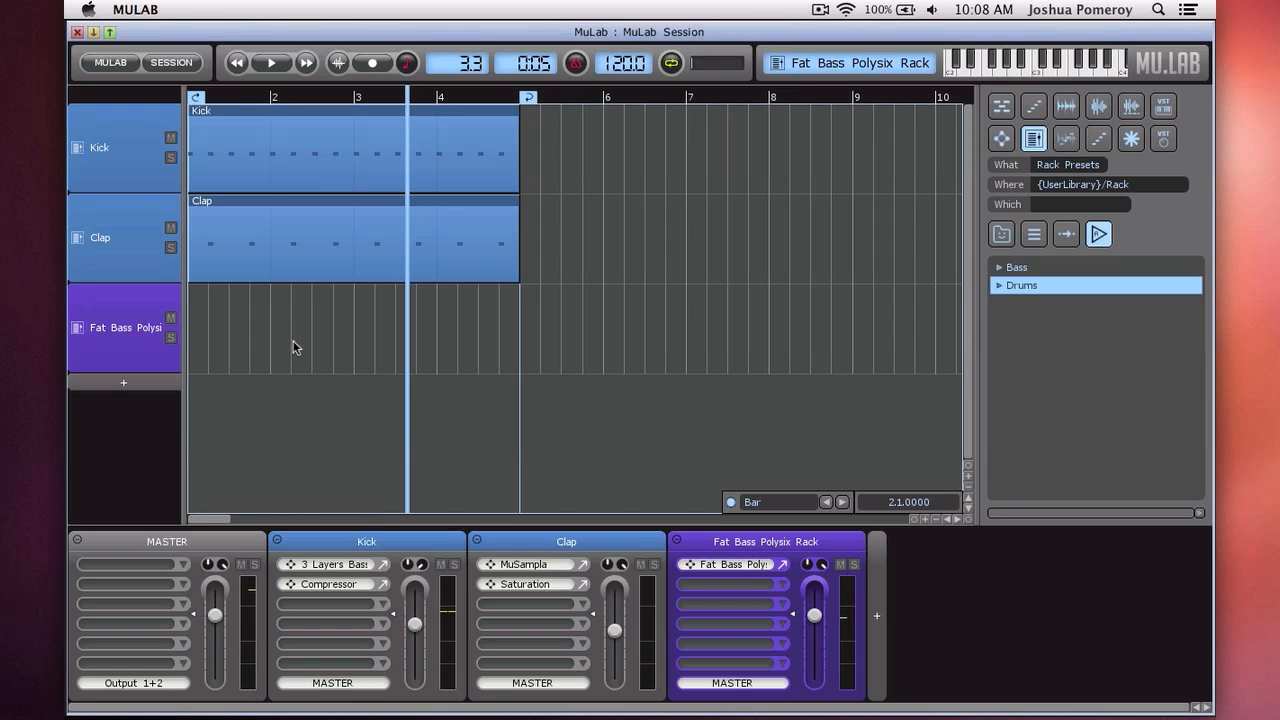
- Move the loop end to bar 9 and extend the Kick and Clap sequences to eight bars
{"action": "scroll", "coordinate": [330, 321], "scroll_direction": "down", "scroll_amount": 1}
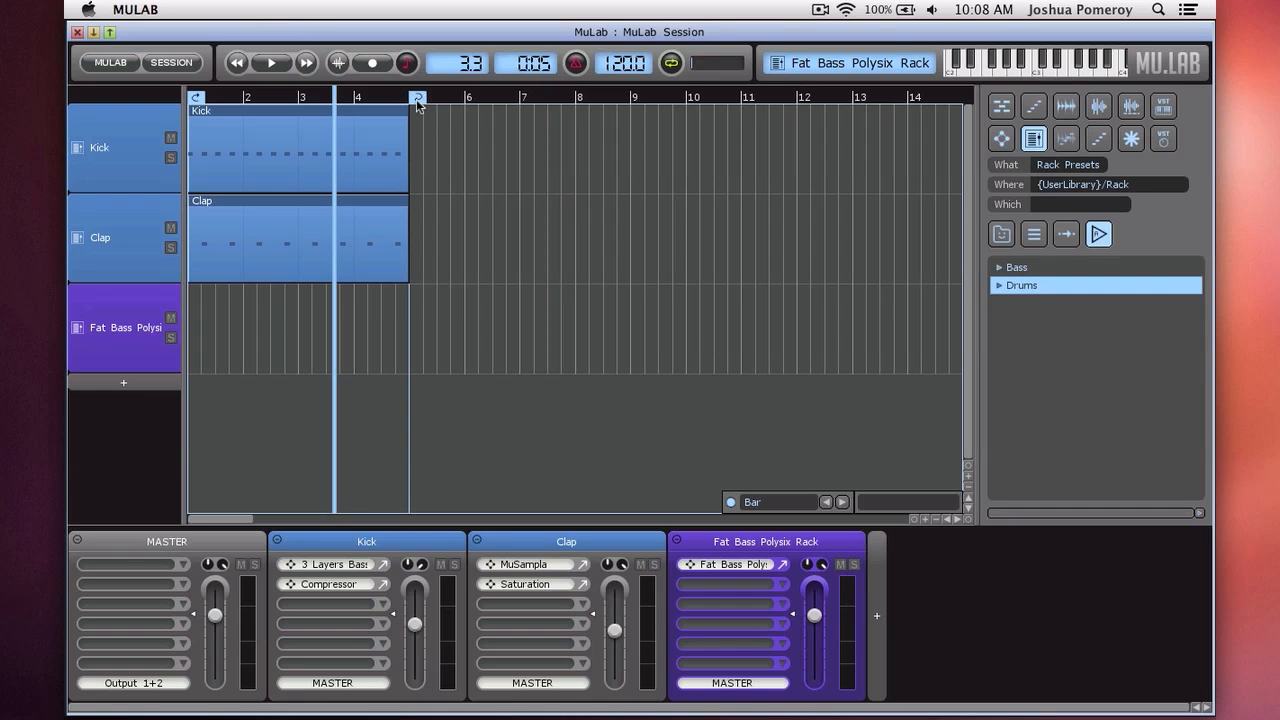
{"action": "left_click", "coordinate": [628, 99]}
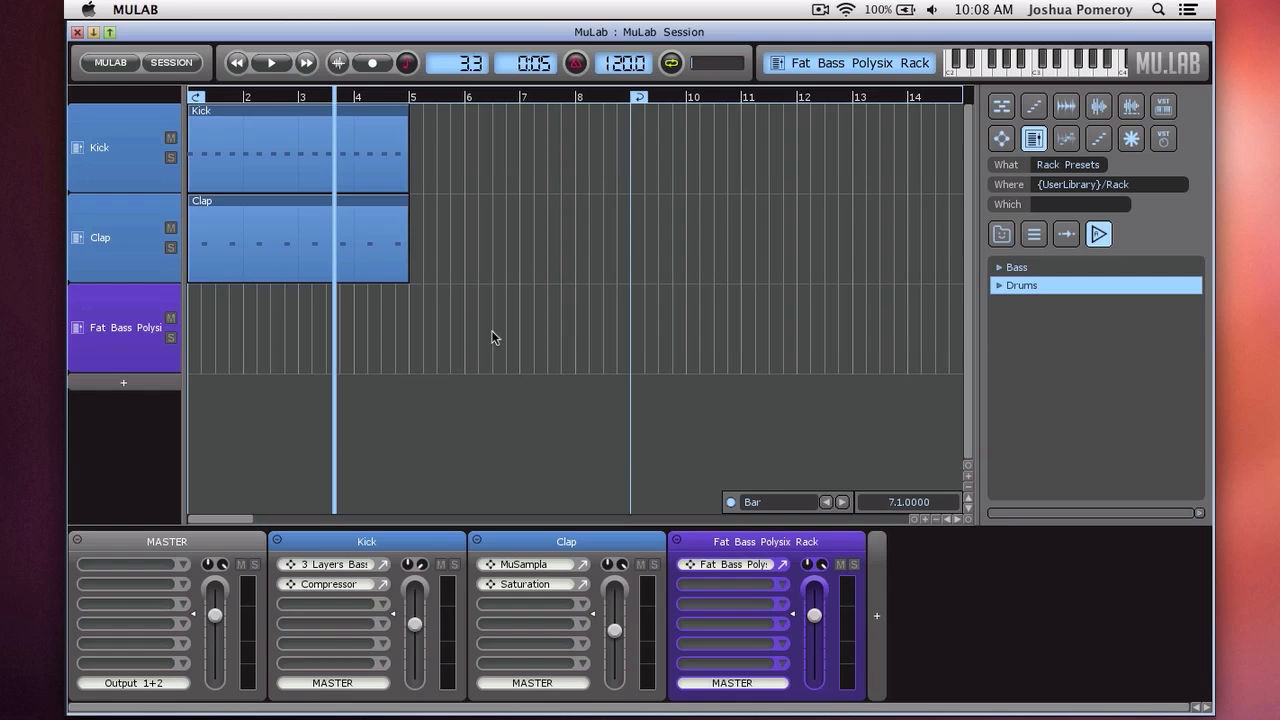
{"action": "left_click_drag", "start_coordinate": [493, 331], "coordinate": [339, 197]}
{"action": "left_click_drag", "start_coordinate": [409, 169], "coordinate": [609, 318]}
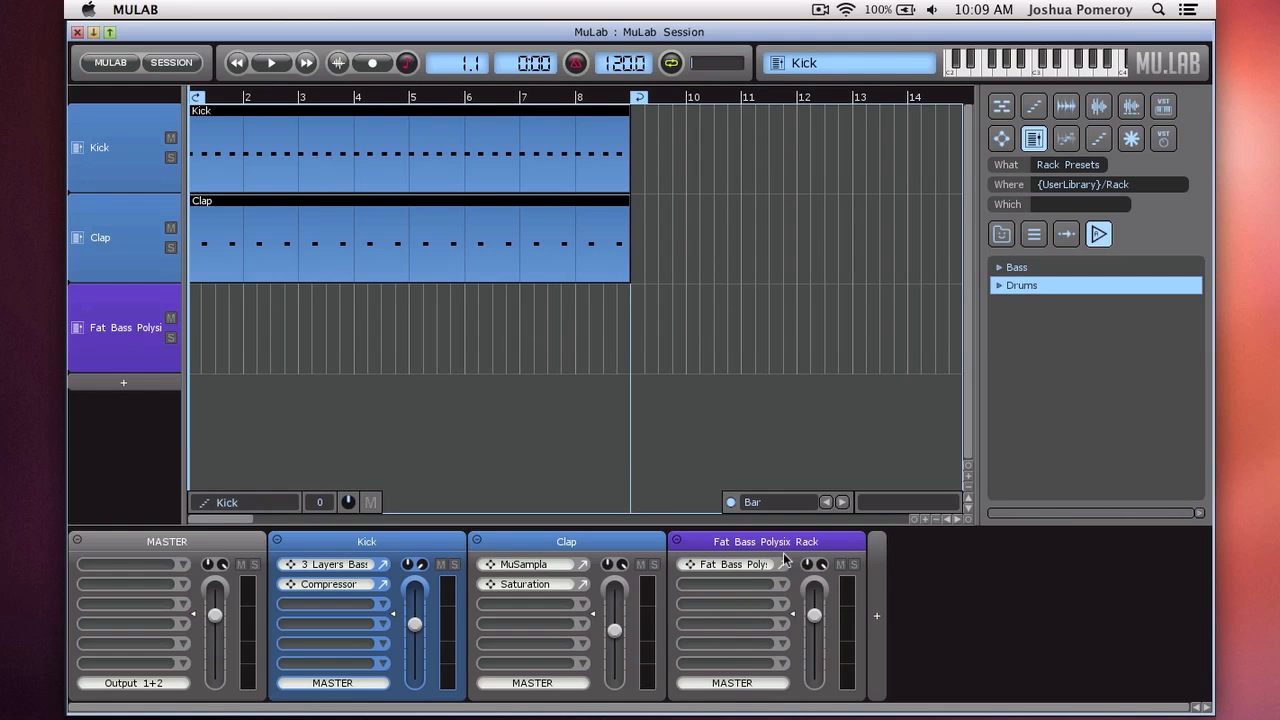
- Rename the Fat Bass Polysix rack as Bass
{"action": "double_click", "coordinate": [781, 546]}
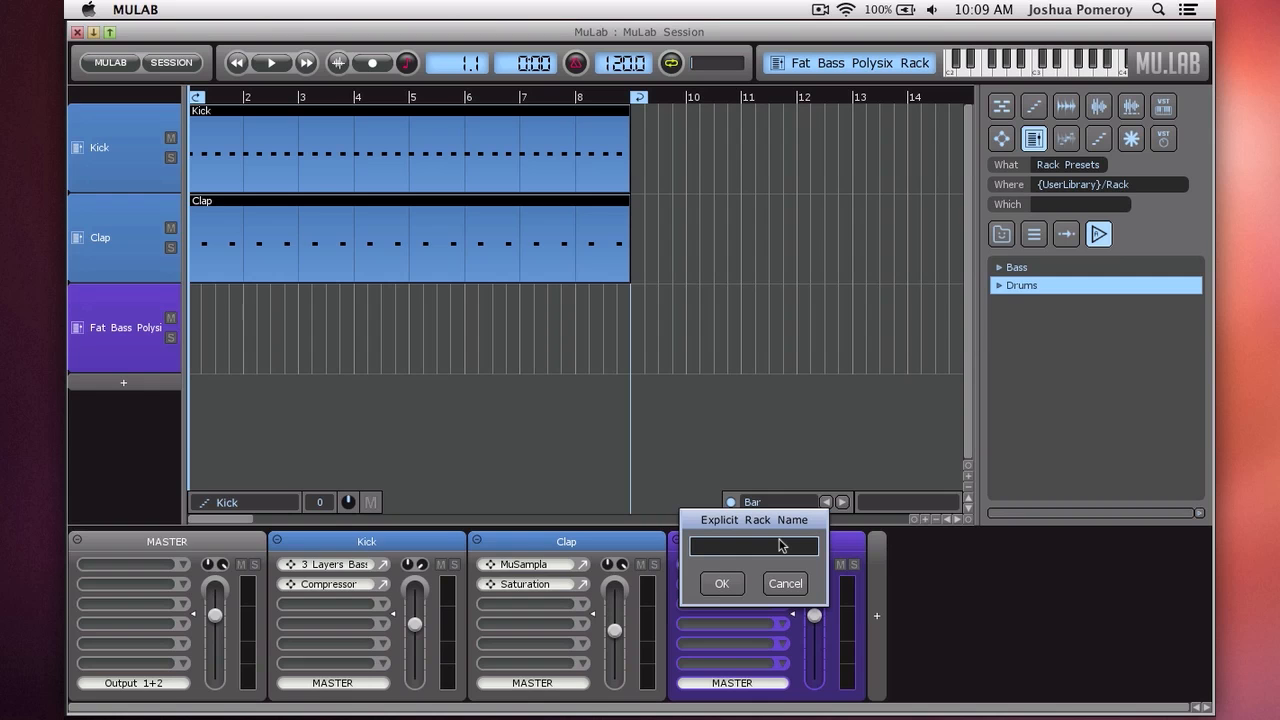
{"action": "type", "text": "Bass"}
{"action": "key", "text": "Return"}
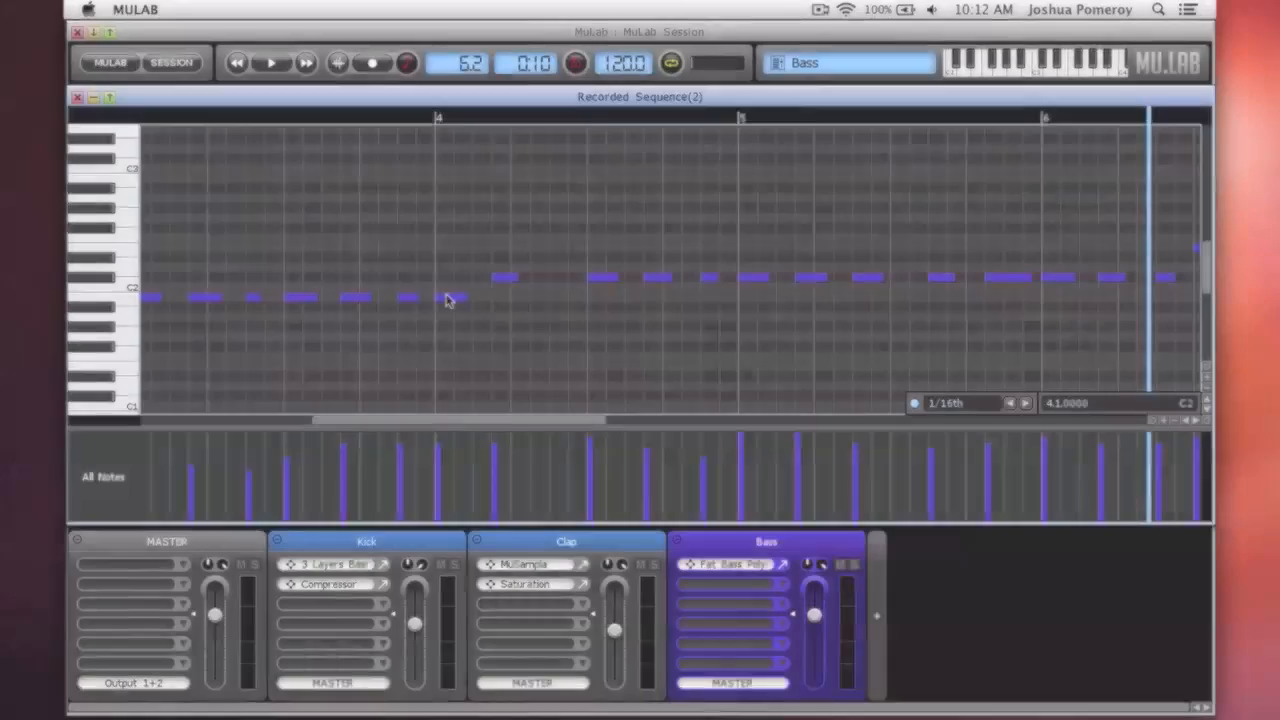
- Raise the bass notes at the start of bars 4 and 8 by two semitones and play the arrangement
{"action": "left_click", "coordinate": [449, 297]}
{"action": "scroll", "coordinate": [591, 335], "scroll_direction": "down", "scroll_amount": 3}
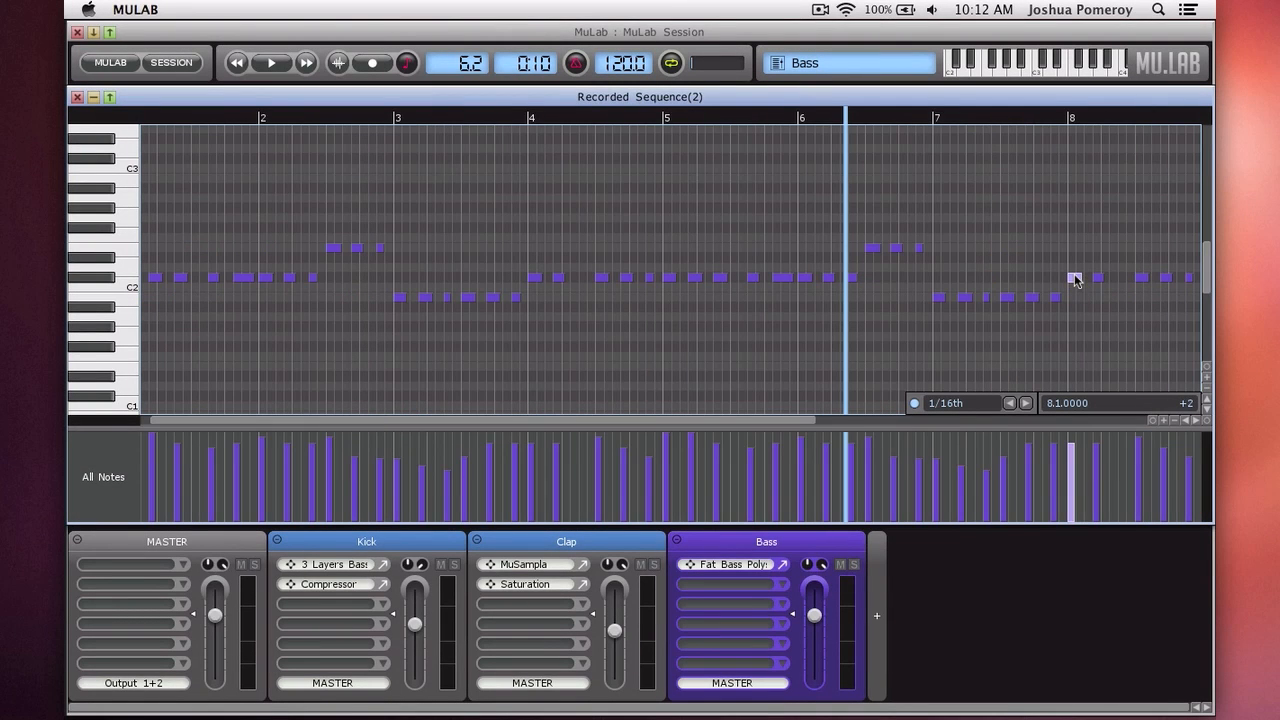
{"action": "key", "text": "space"}
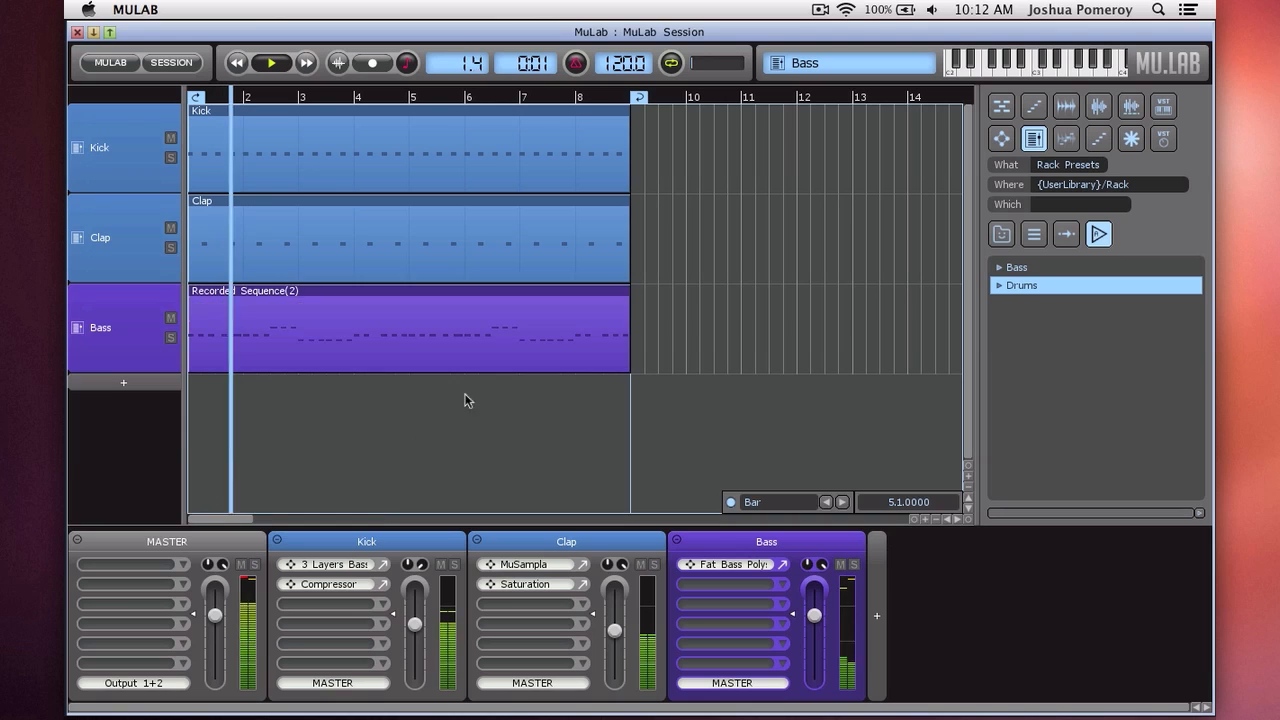
- Rename the eight-bar recorded sequence on the Bass track as Bass
{"action": "left_click_drag", "start_coordinate": [437, 346], "coordinate": [433, 339]}
{"action": "key", "text": "super+r"}
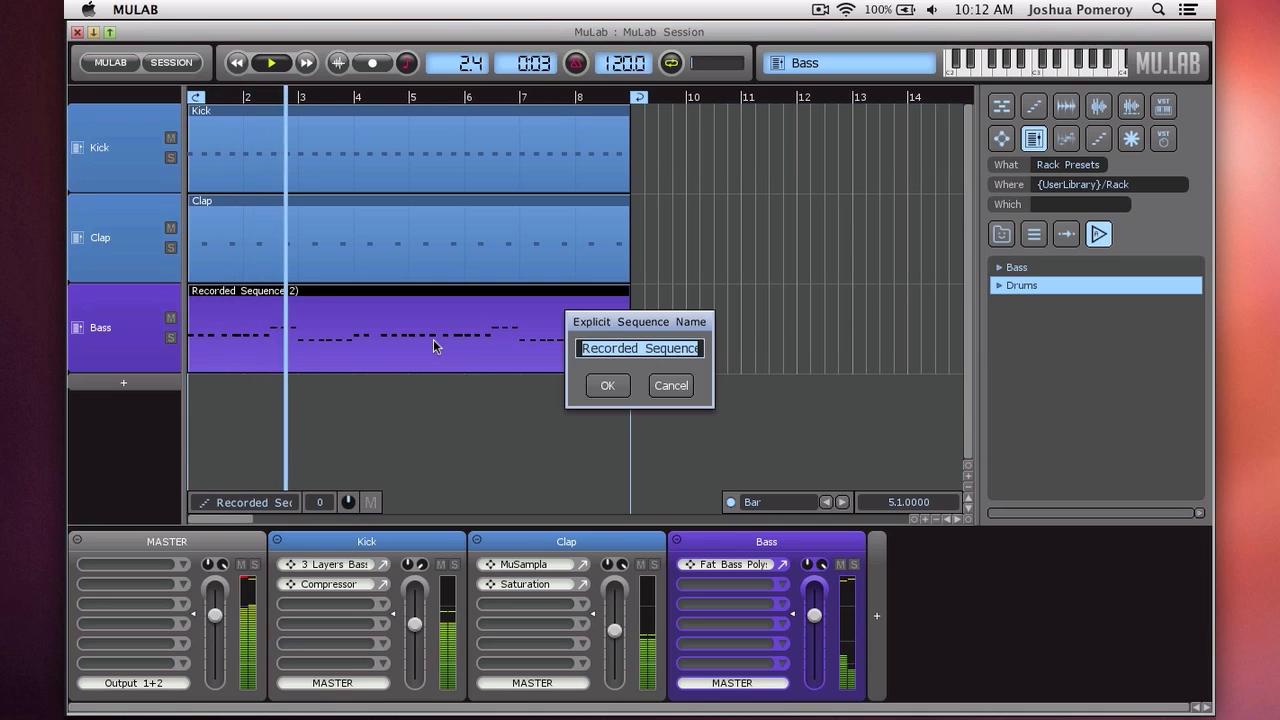
{"action": "type", "text": "Bass"}
{"action": "key", "text": "Return"}
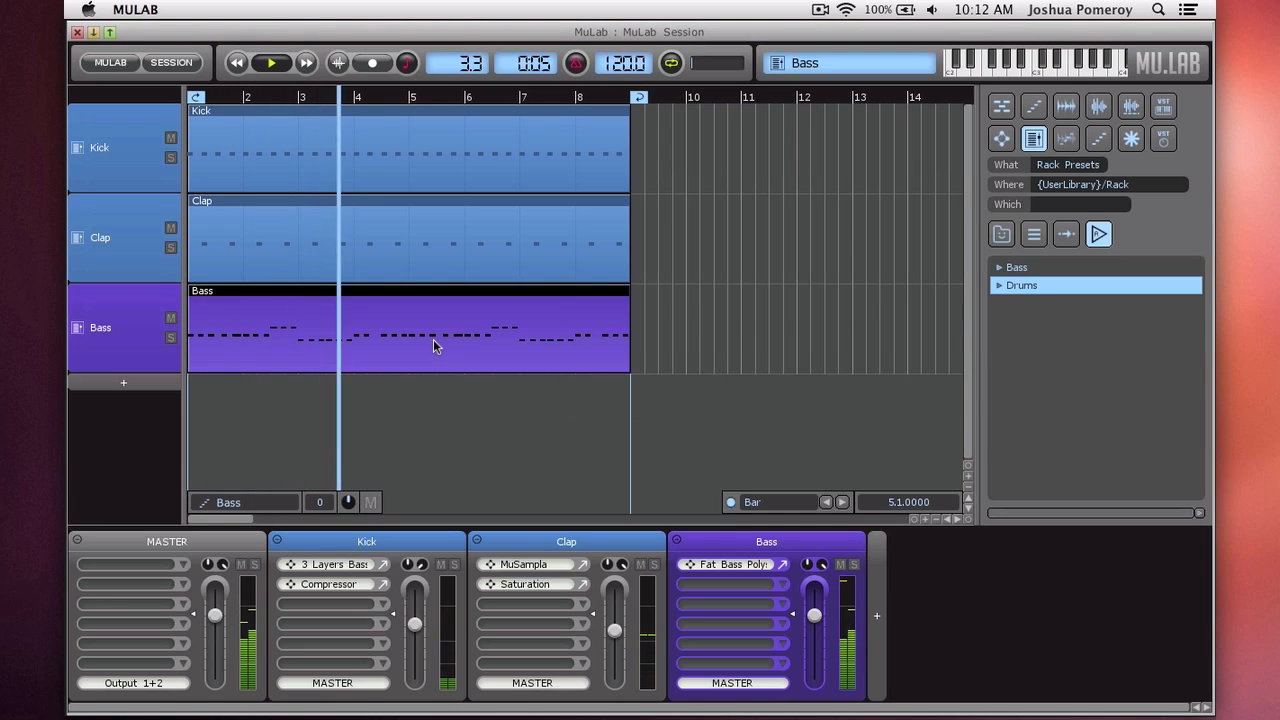
- List this session's sequences and delete the unused Recorded Sequence
{"action": "left_click", "coordinate": [1034, 106]}
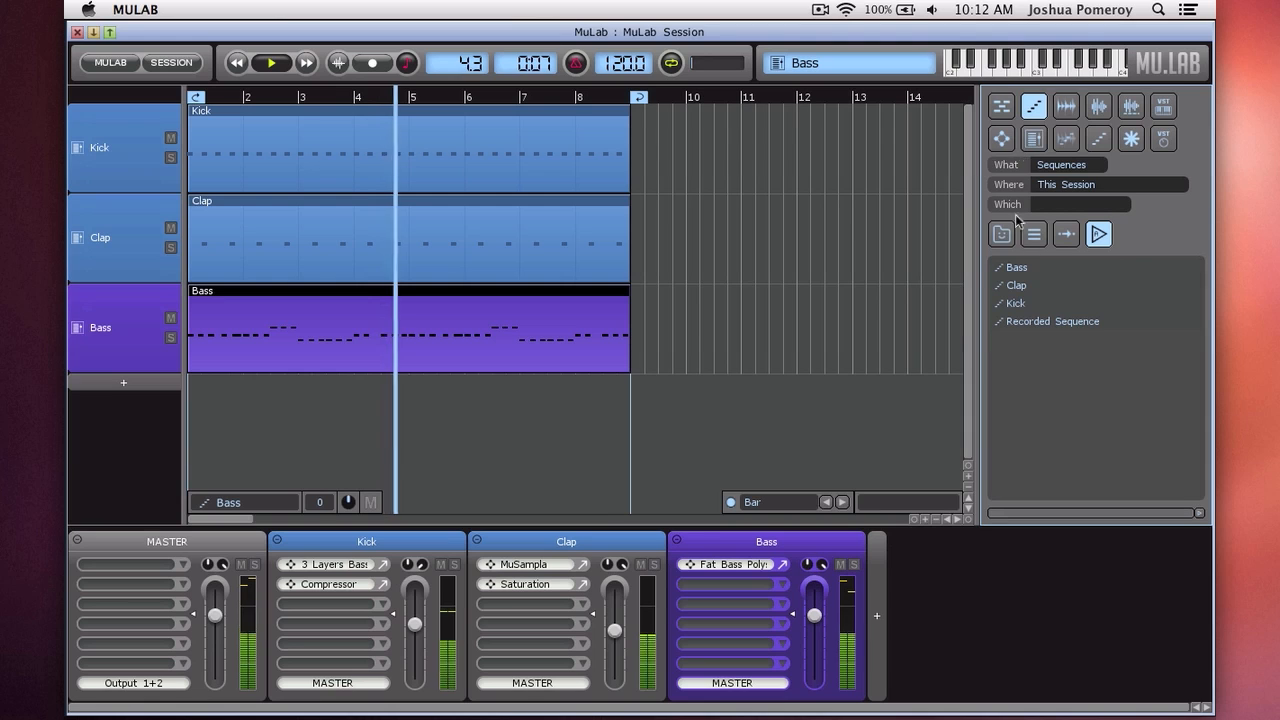
{"action": "right_click", "coordinate": [1066, 327]}
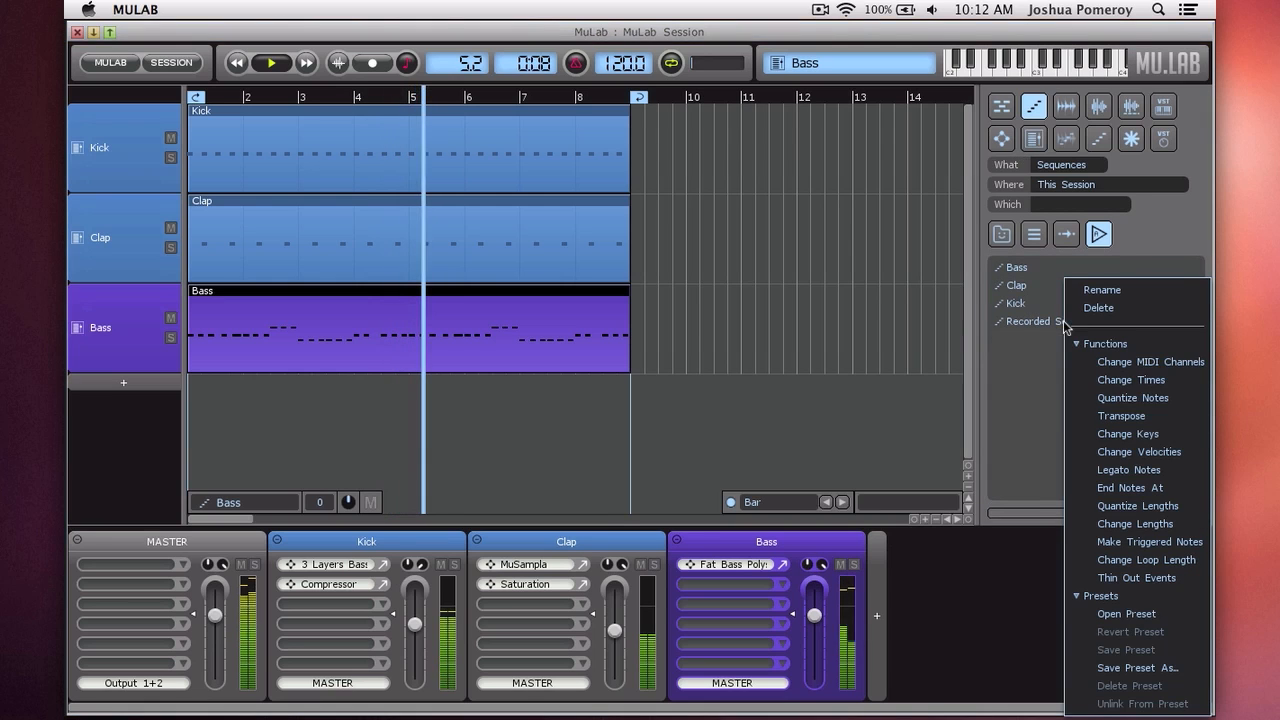
{"action": "left_click", "coordinate": [1133, 316]}
{"action": "left_click", "coordinate": [582, 404]}
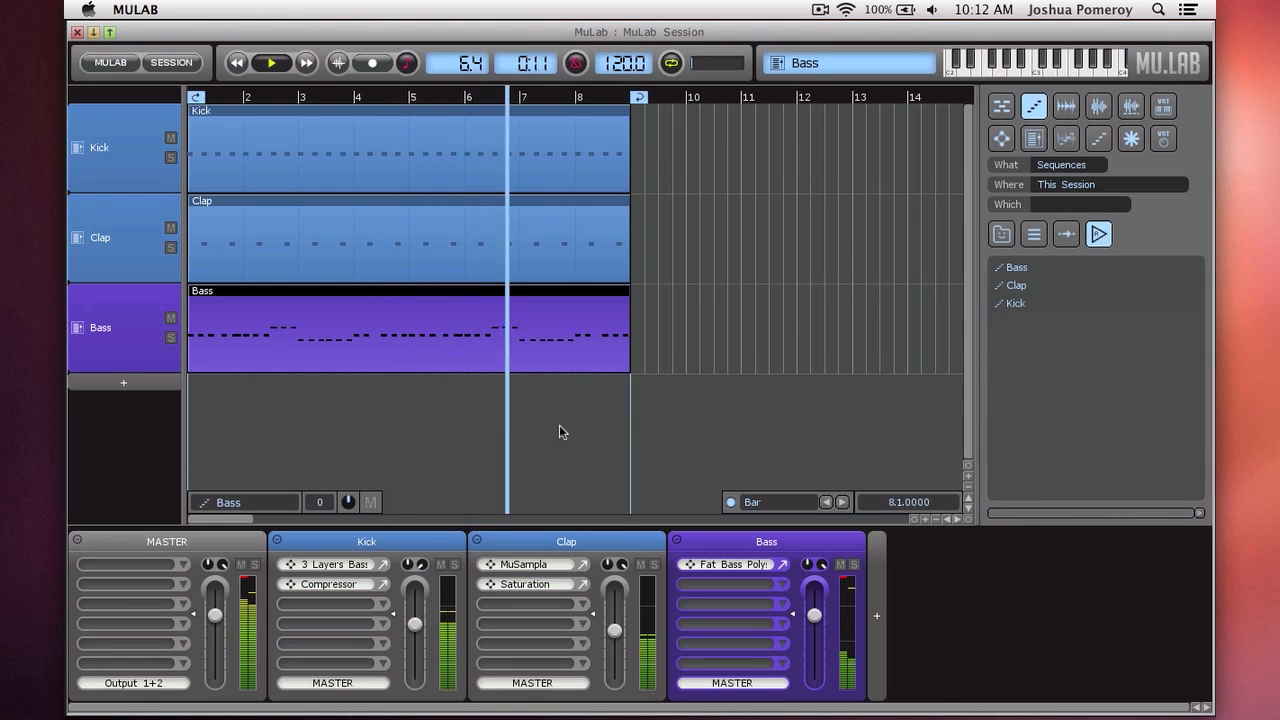
- Lower the Bass rack's fader slightly to balance it against the drums
{"action": "left_click_drag", "start_coordinate": [810, 622], "coordinate": [838, 622]}
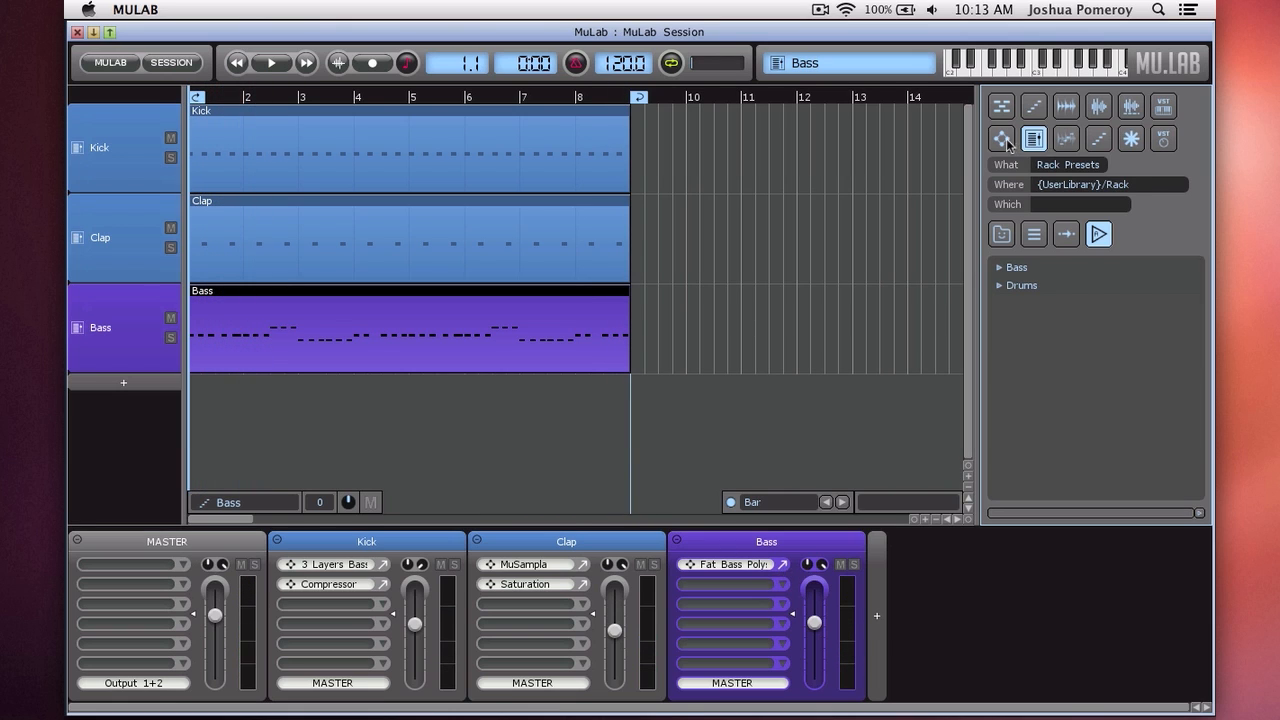
- Find Funeral Bass among the Bass instrument MUX presets and add it as a new track below the Bass track
{"action": "left_click", "coordinate": [1002, 286]}
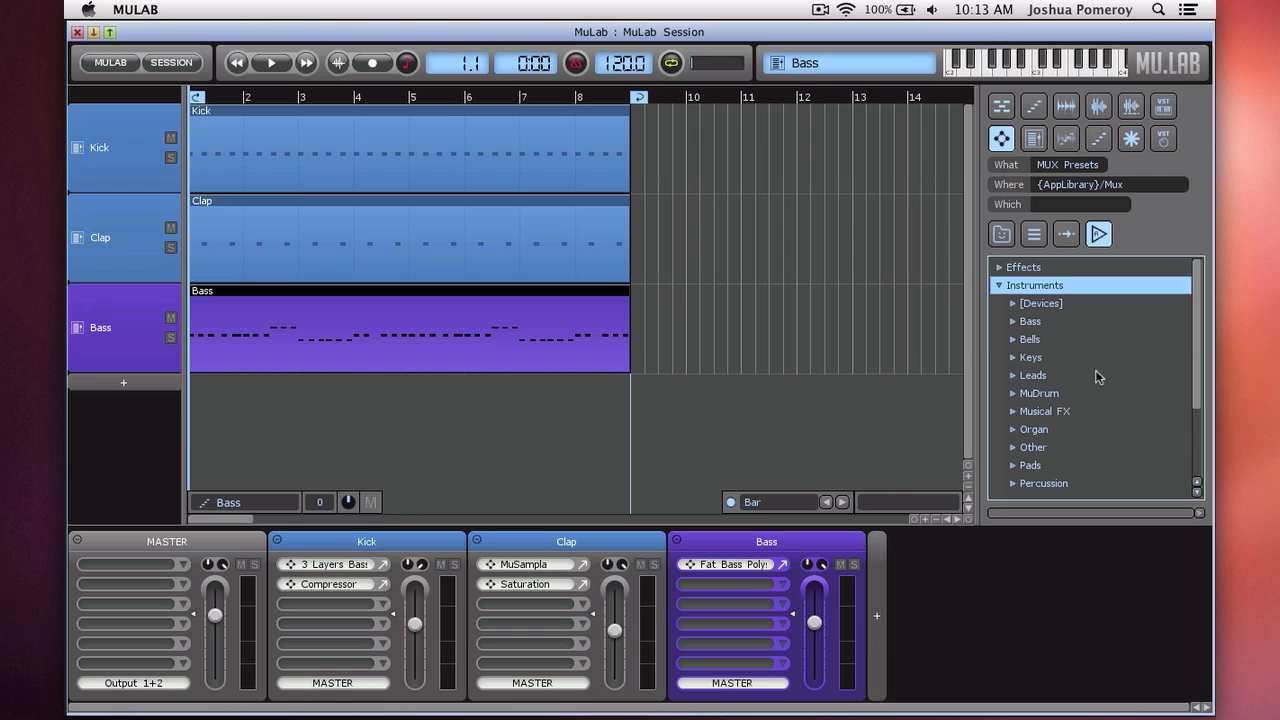
{"action": "left_click", "coordinate": [1037, 341]}
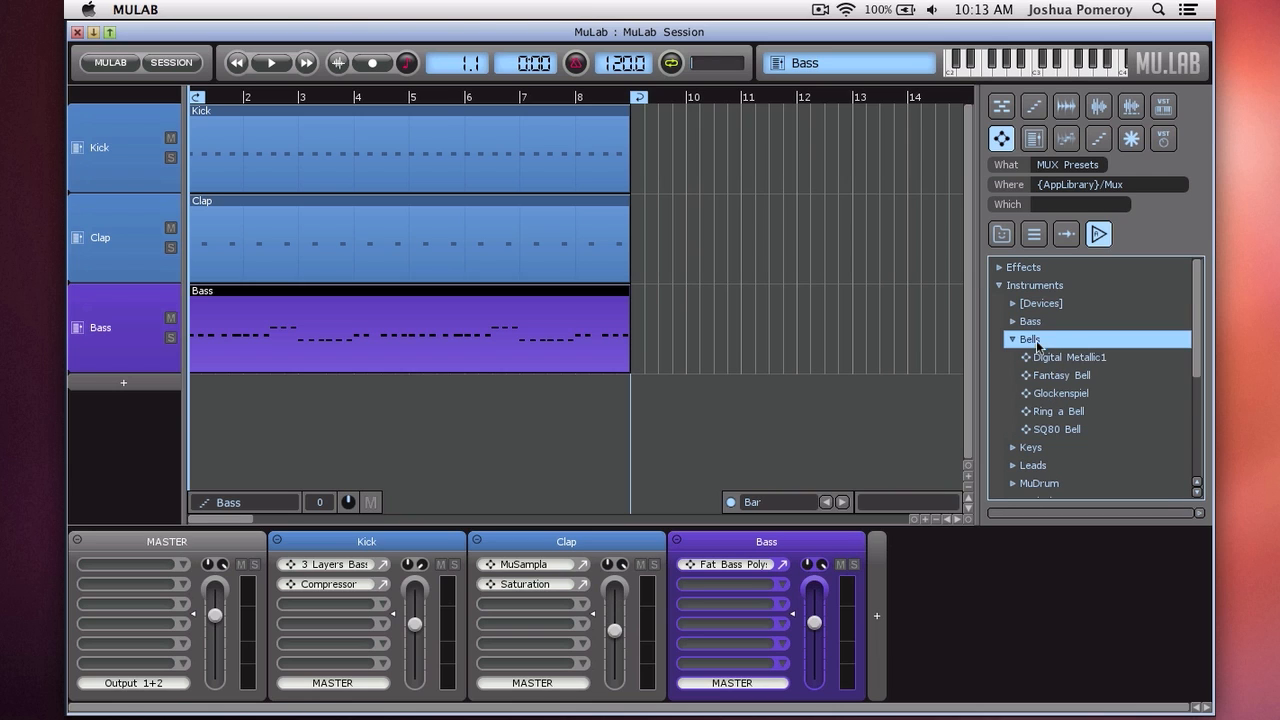
{"action": "left_click", "coordinate": [1047, 321]}
{"action": "scroll", "coordinate": [1076, 346], "scroll_direction": "down", "scroll_amount": 6}
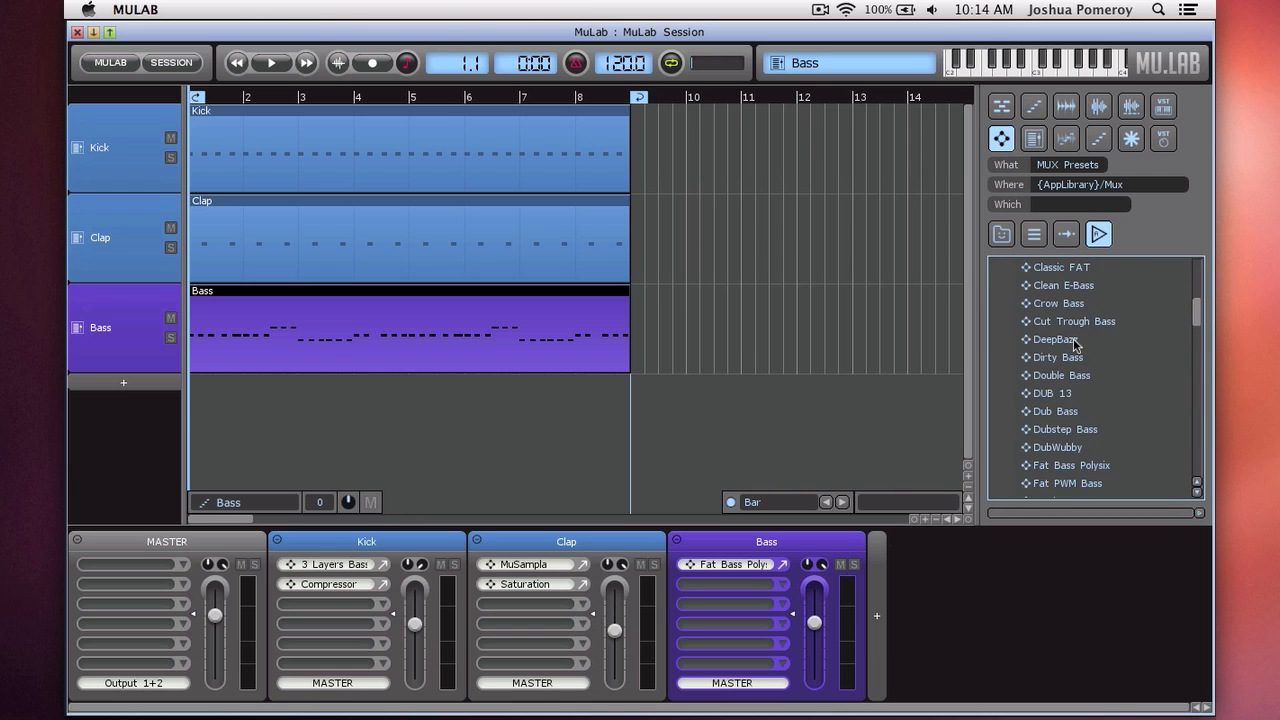
{"action": "scroll", "coordinate": [1065, 430], "scroll_direction": "down", "scroll_amount": 2}
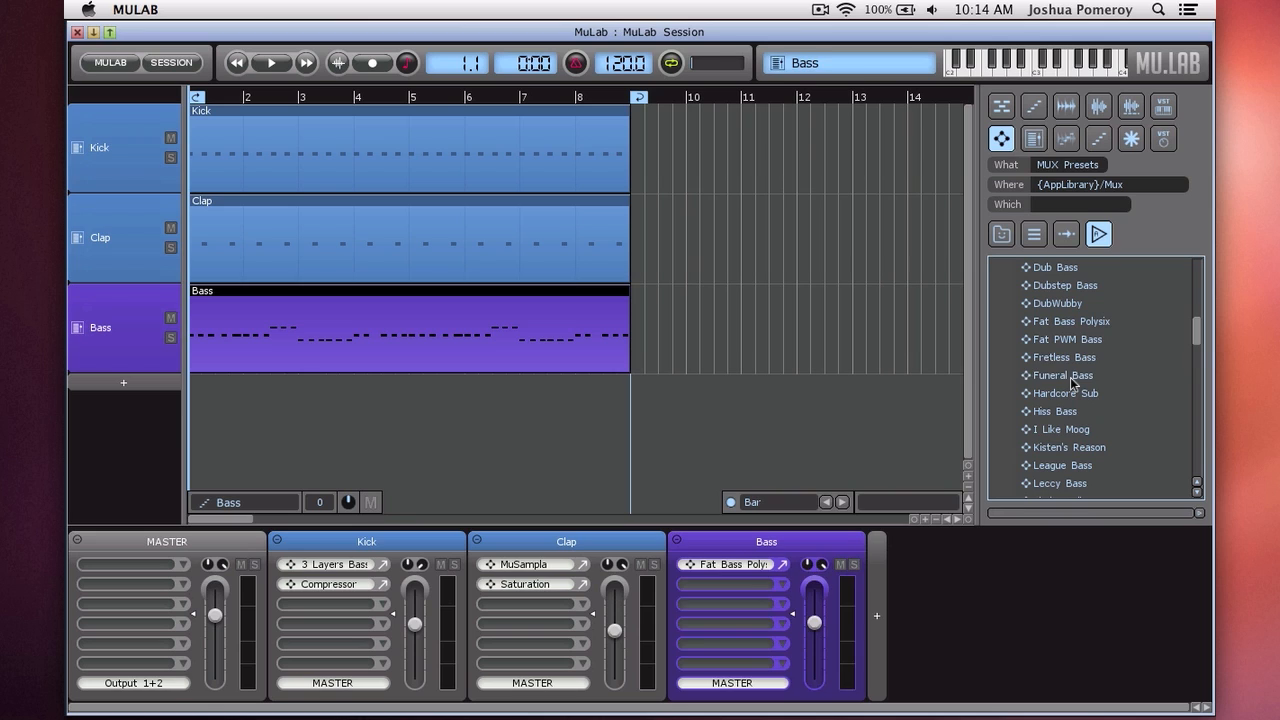
{"action": "left_click", "coordinate": [1073, 379]}
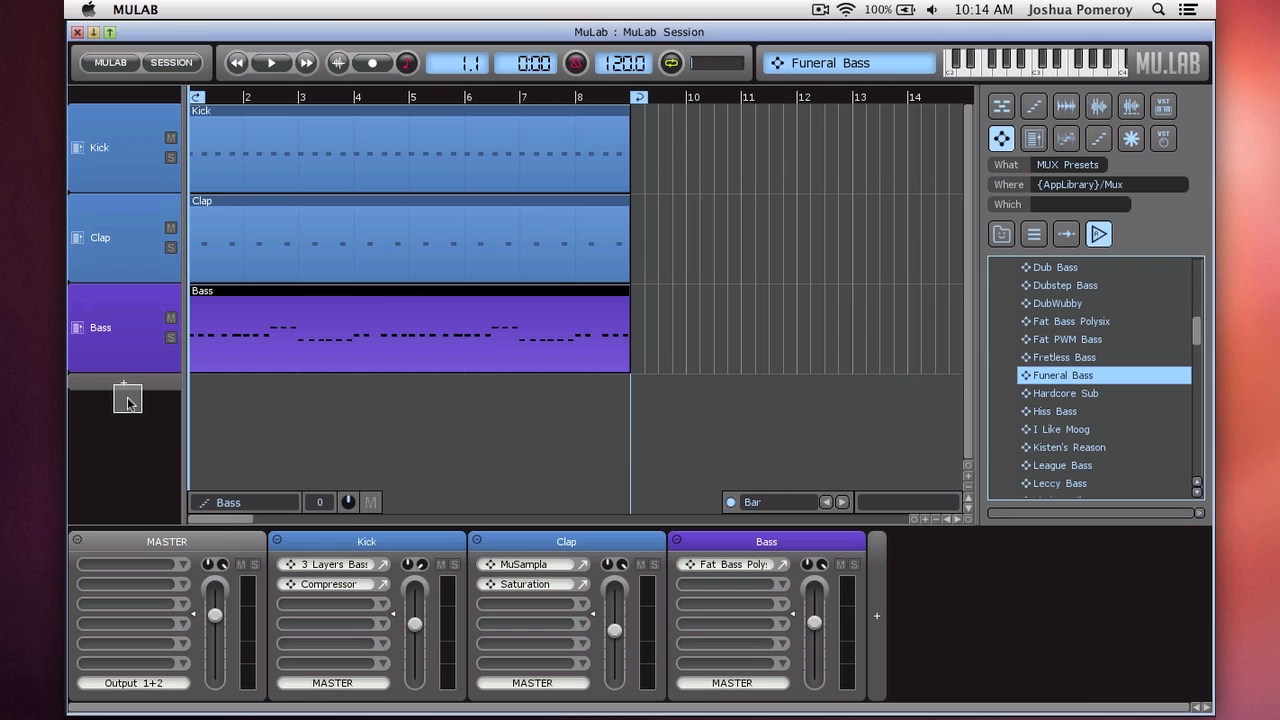
{"action": "left_click_drag", "start_coordinate": [128, 403], "coordinate": [127, 400]}
- Change the Funeral Bass rack's color to the magenta-purple preset color
{"action": "right_click", "coordinate": [1030, 545]}
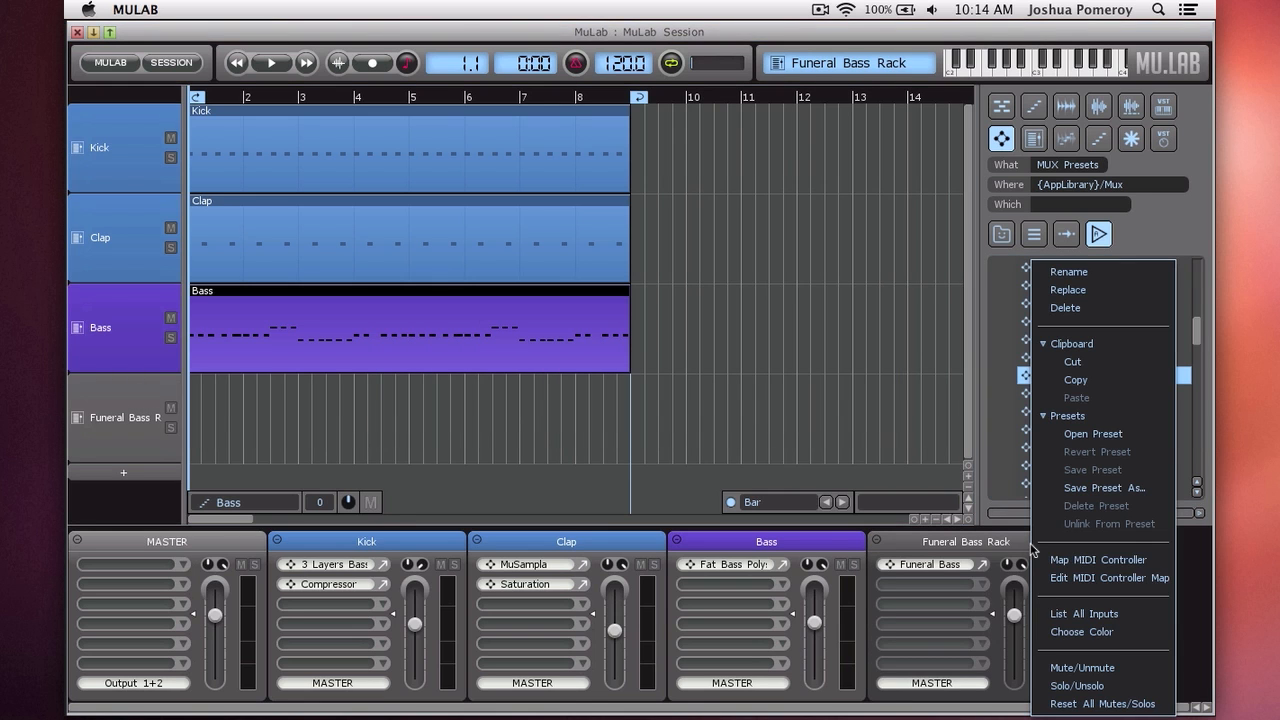
{"action": "left_click", "coordinate": [1127, 642]}
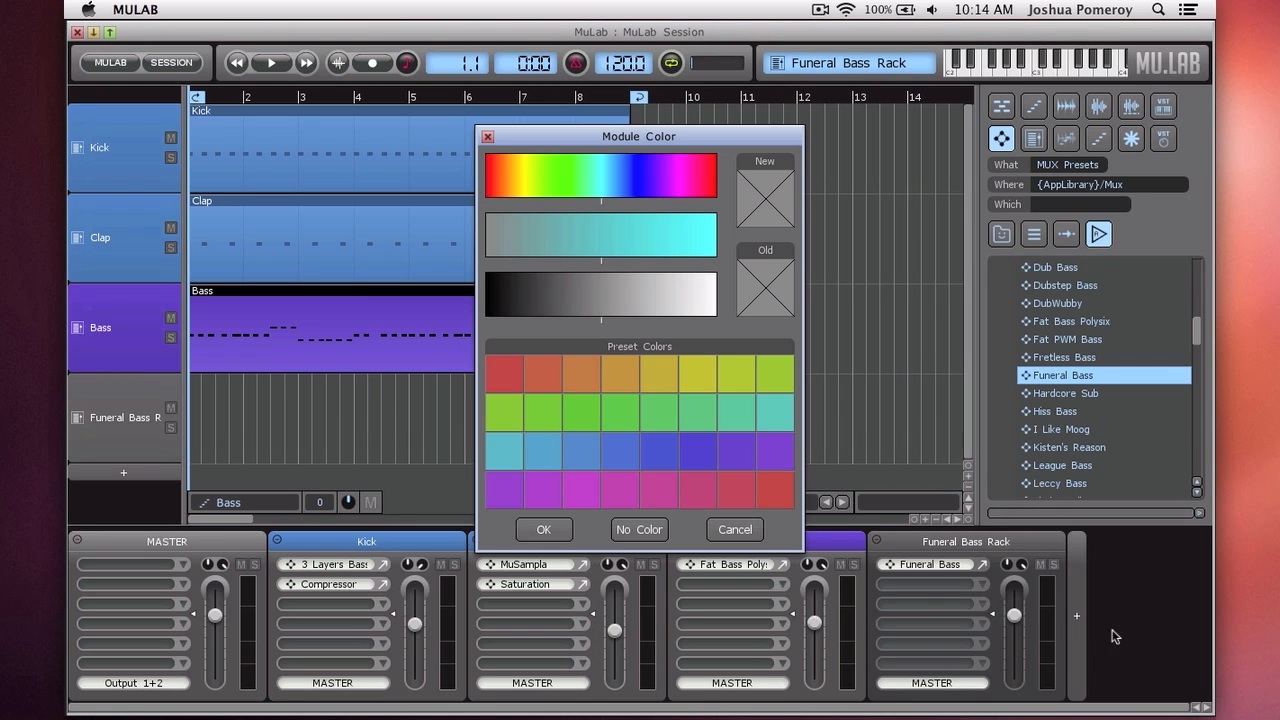
{"action": "left_click", "coordinate": [524, 490]}
{"action": "left_click", "coordinate": [543, 529]}
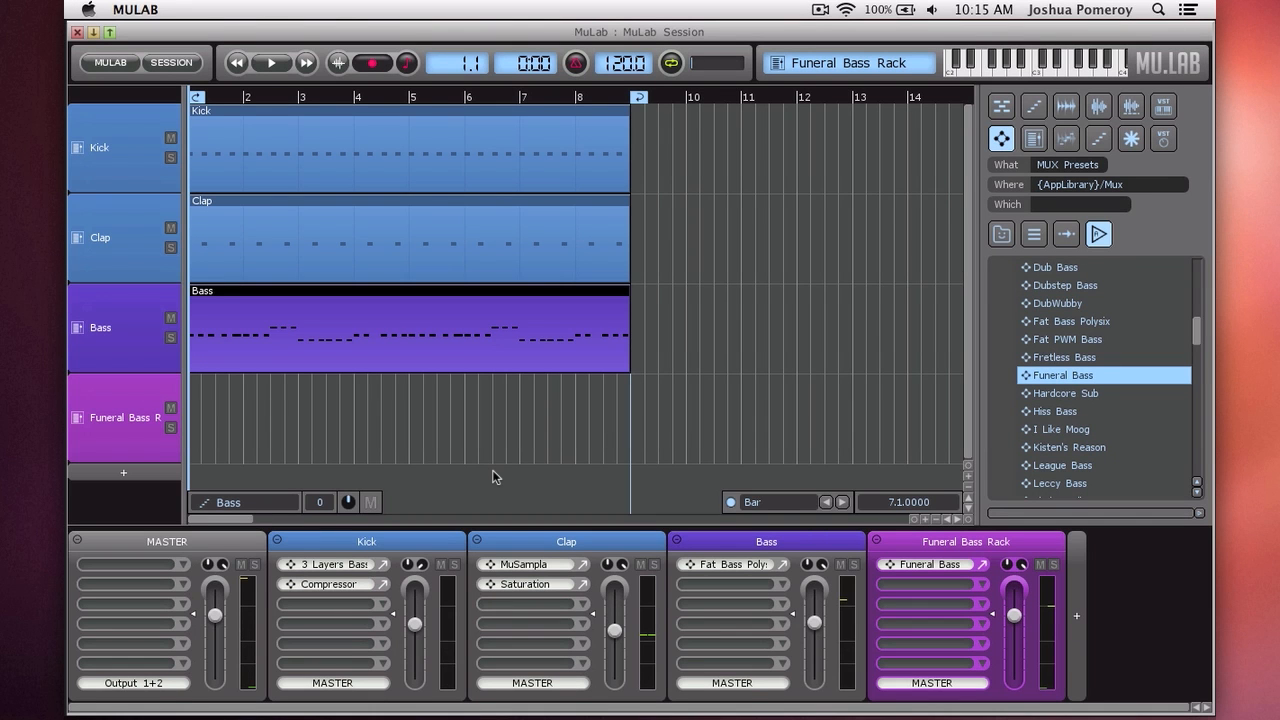
- Record an eight-bar Synth1 part on the Funeral Bass track and review its notes during playback
{"action": "key", "text": "space"}
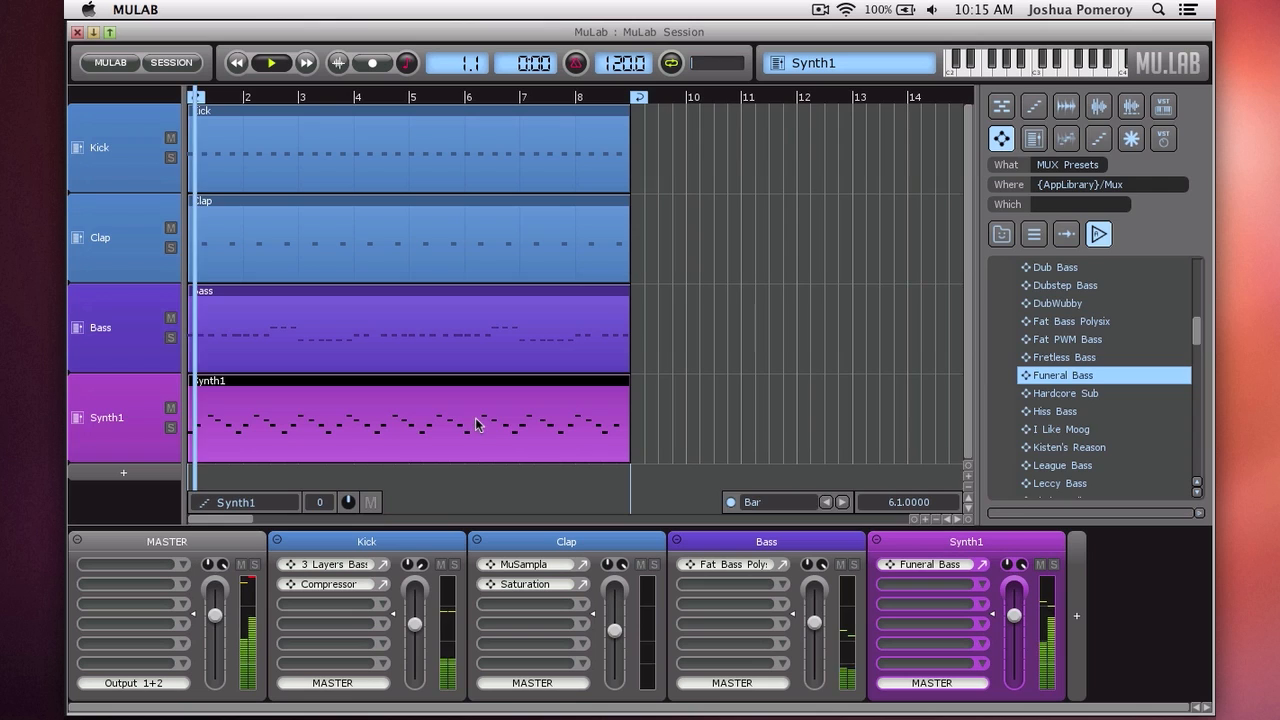
{"action": "double_click", "coordinate": [560, 425]}
{"action": "scroll", "coordinate": [870, 290], "scroll_direction": "up", "scroll_amount": 5}
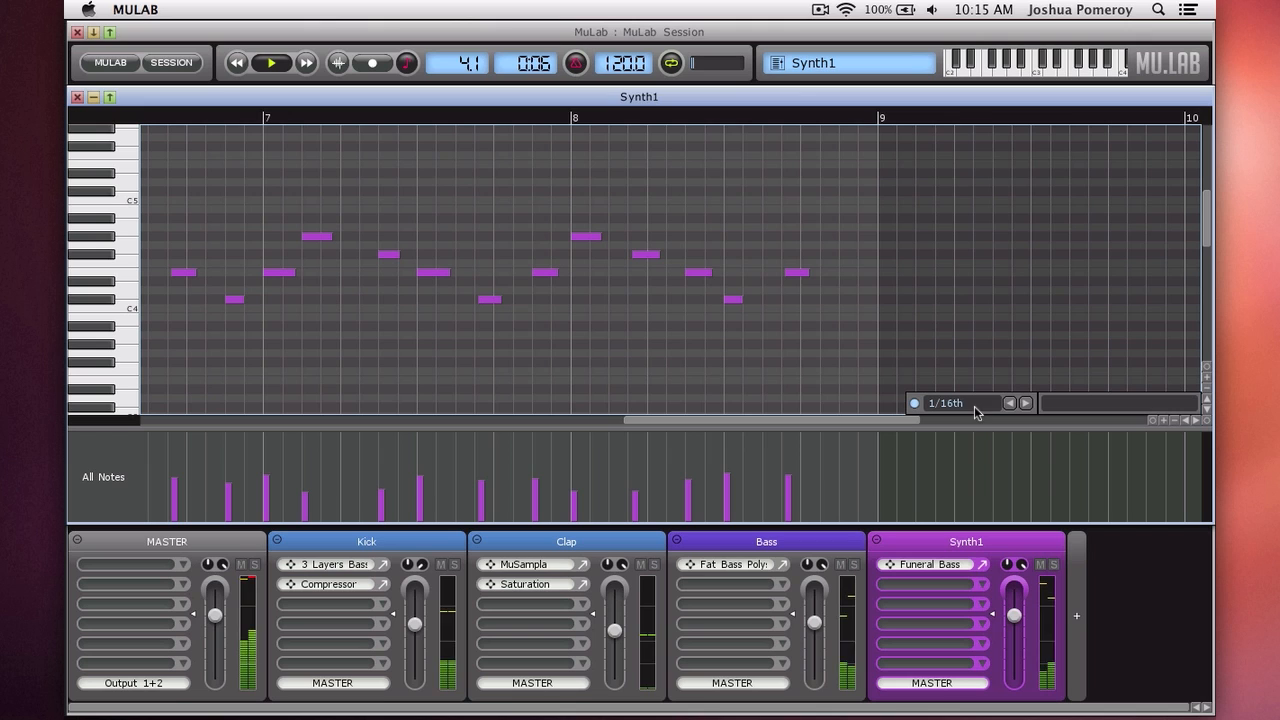
{"action": "key", "text": "Escape"}
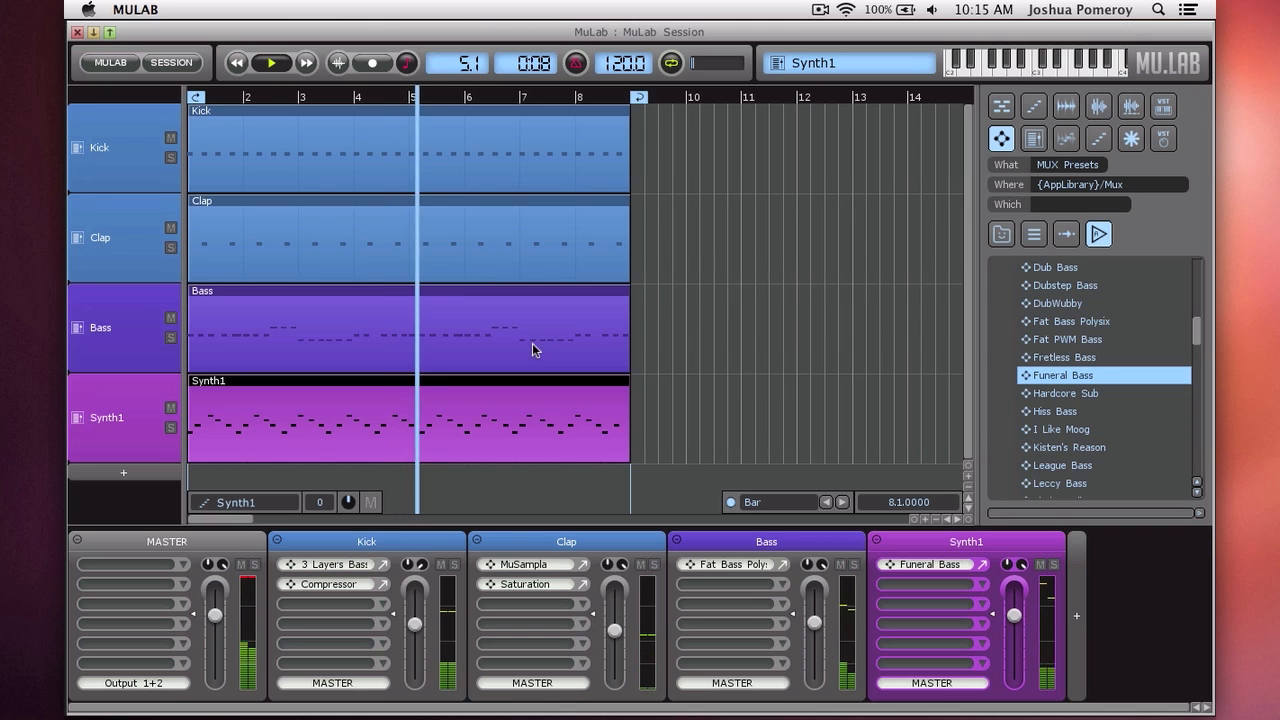
- Replay the arrangement from the start with the Bass track muted and shorten the Funeral Bass synth's Decay Time to 98.5 ms
{"action": "key", "text": "space"}
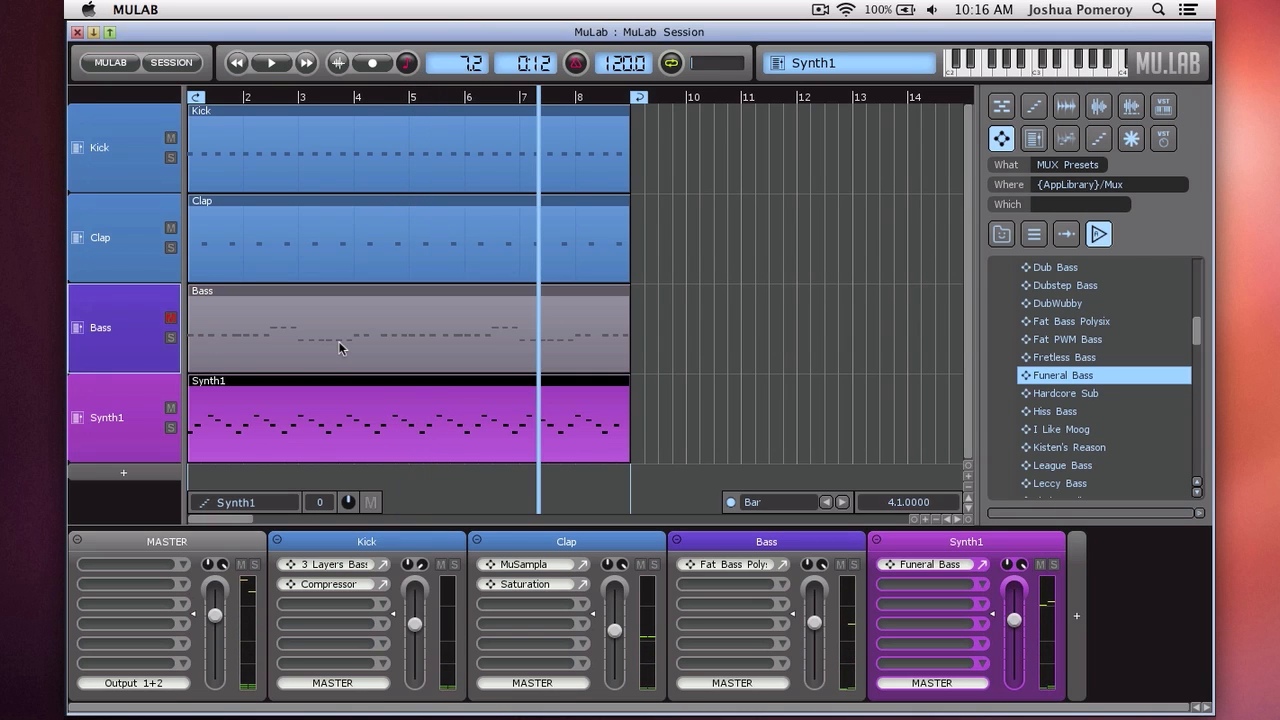
{"action": "key", "text": "Return"}
{"action": "key", "text": "space"}
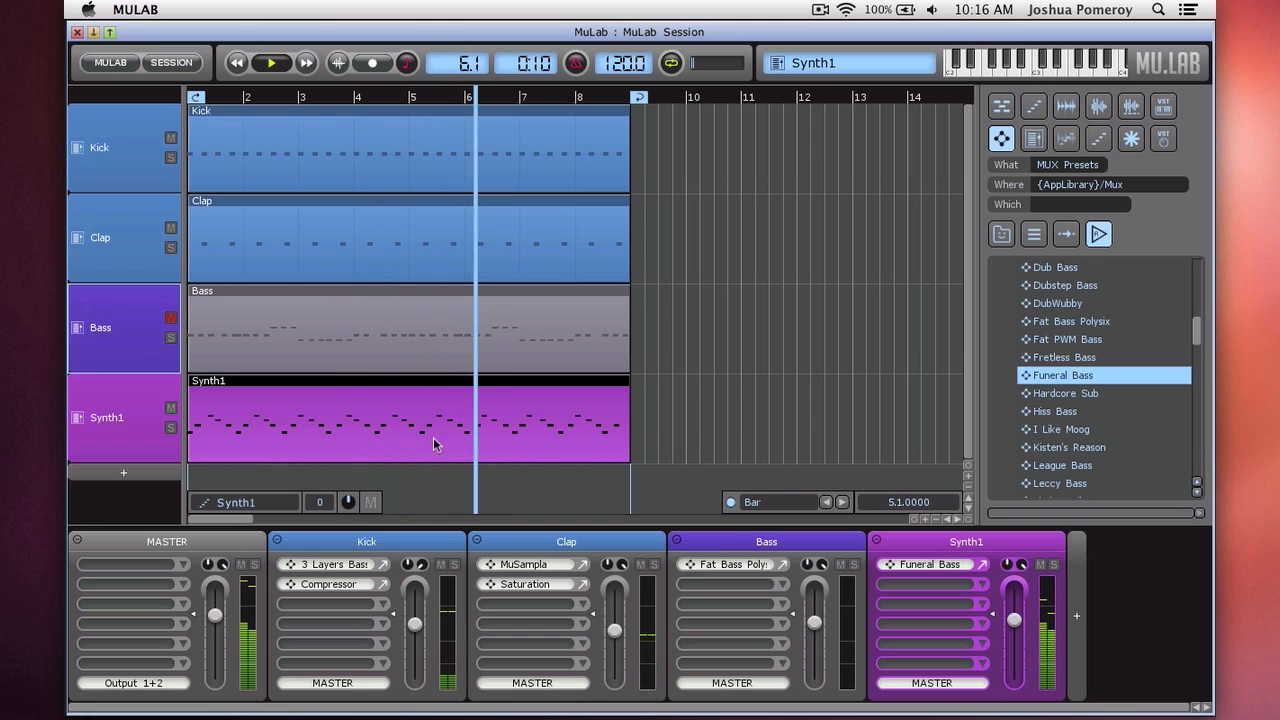
{"action": "left_click", "coordinate": [979, 566]}
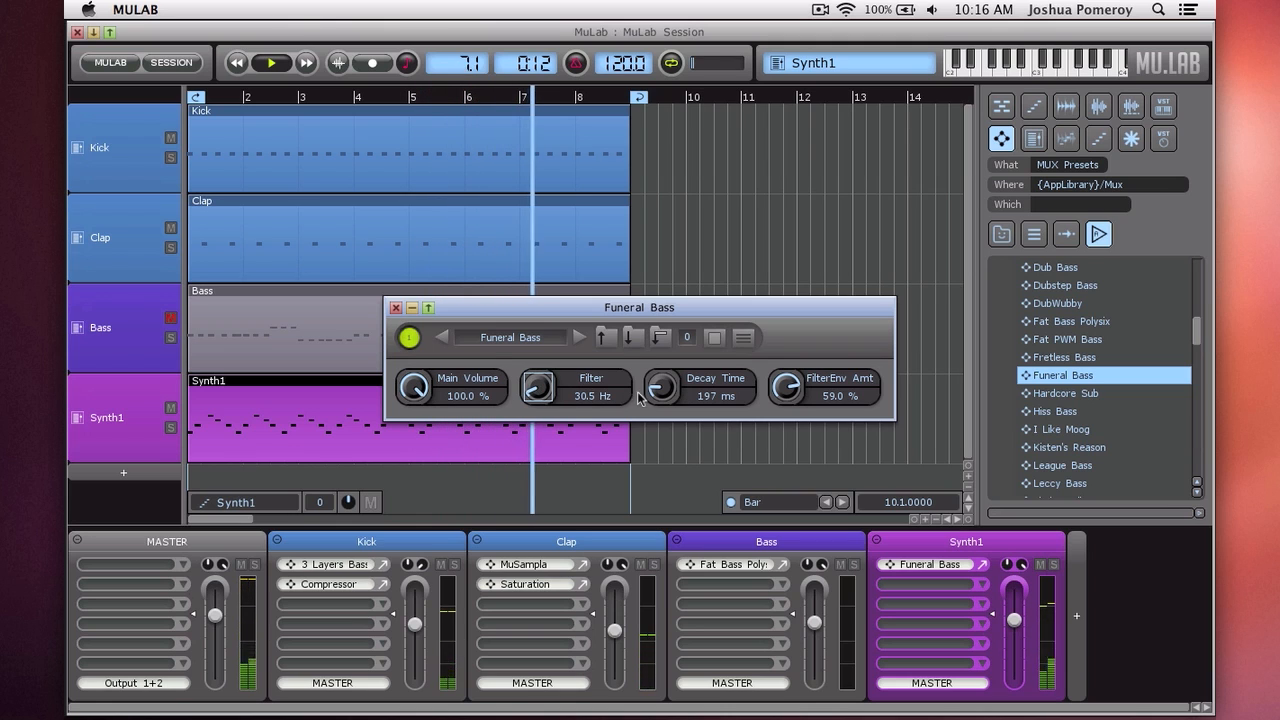
{"action": "mouse_move", "coordinate": [660, 398]}
{"action": "left_mouse_down"}
{"action": "mouse_move", "coordinate": [657, 266]}
{"action": "mouse_move", "coordinate": [665, 420]}
{"action": "left_mouse_up"}
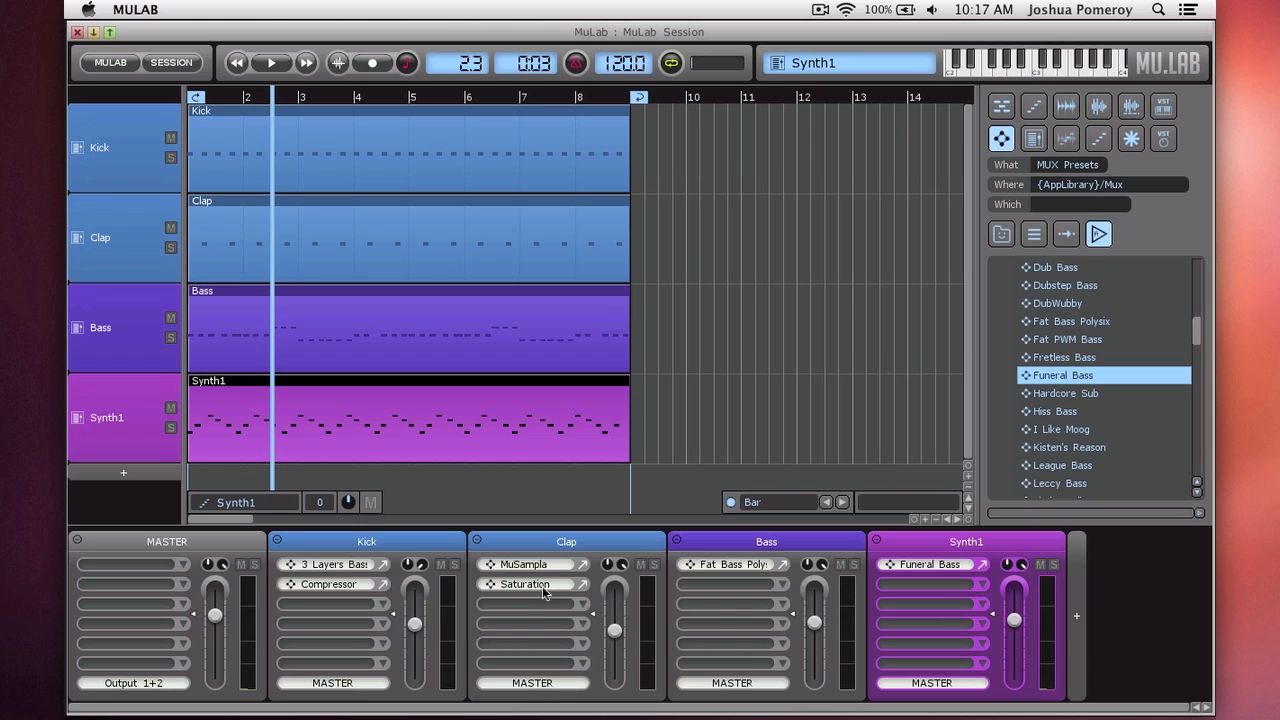
- Copy the Clap rack's Saturation effect to the second slot of the Synth1 rack and set its Drive to 40.0 %
{"action": "left_click_drag", "start_coordinate": [948, 585], "coordinate": [948, 585]}
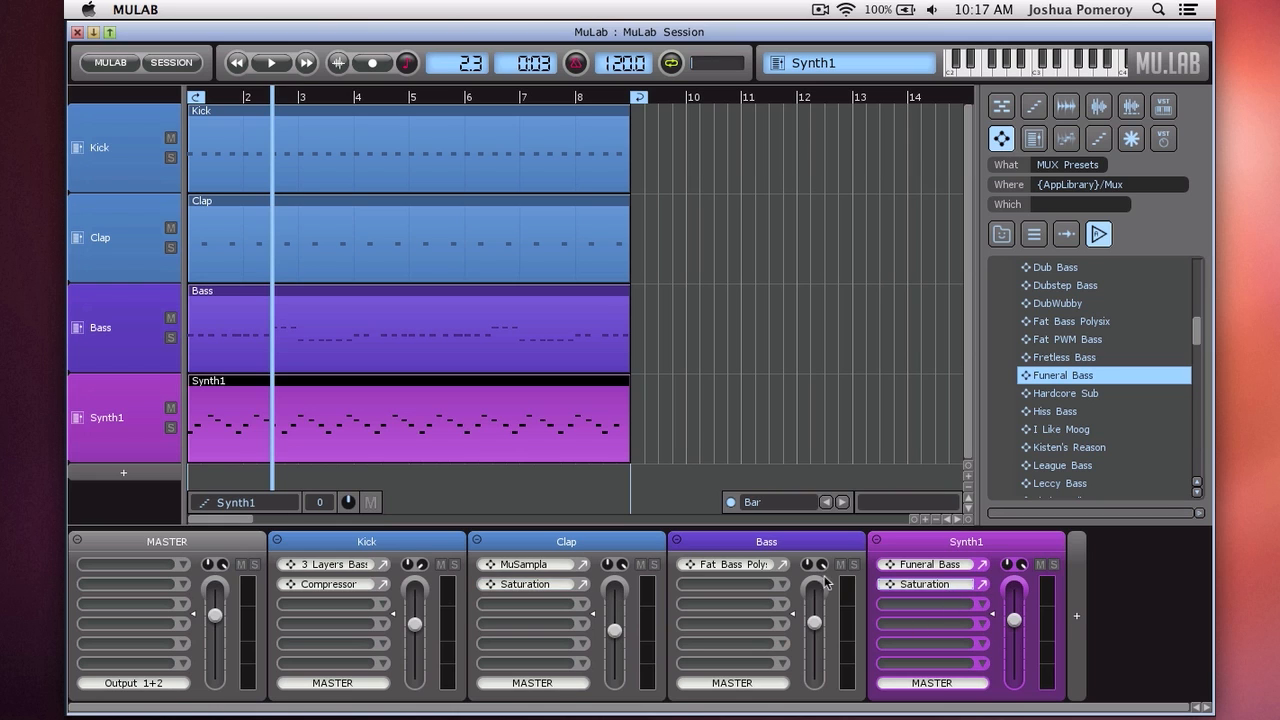
{"action": "key", "text": "space"}
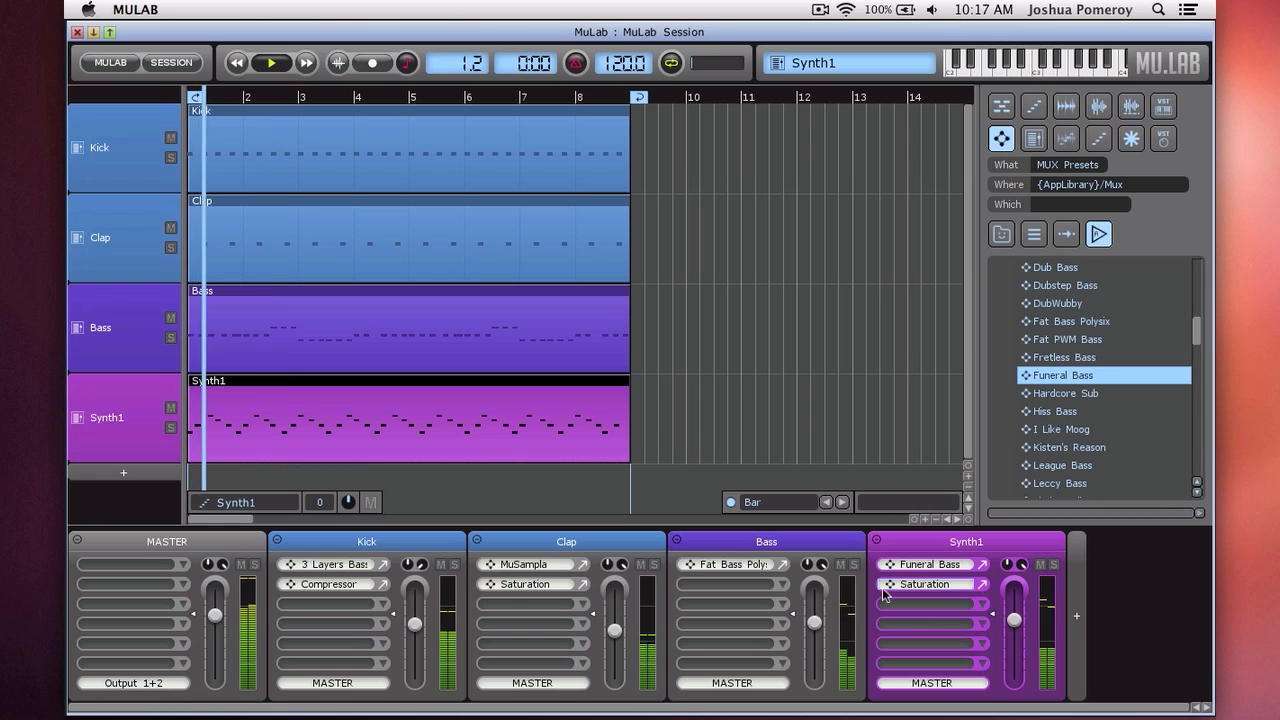
{"action": "left_click", "coordinate": [981, 587]}
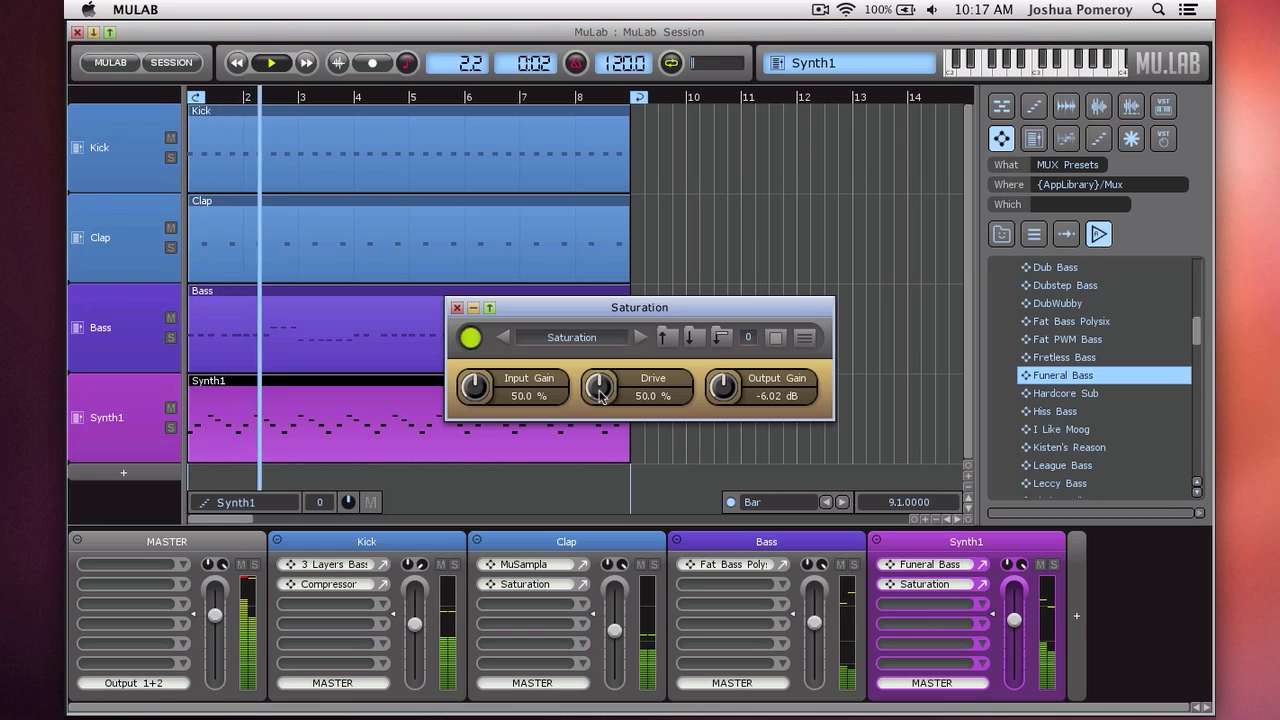
{"action": "left_click_drag", "start_coordinate": [599, 386], "coordinate": [600, 390]}
{"action": "scroll", "coordinate": [600, 391], "scroll_direction": "down", "scroll_amount": 2}
{"action": "scroll", "coordinate": [600, 391], "scroll_direction": "up", "scroll_amount": 1}
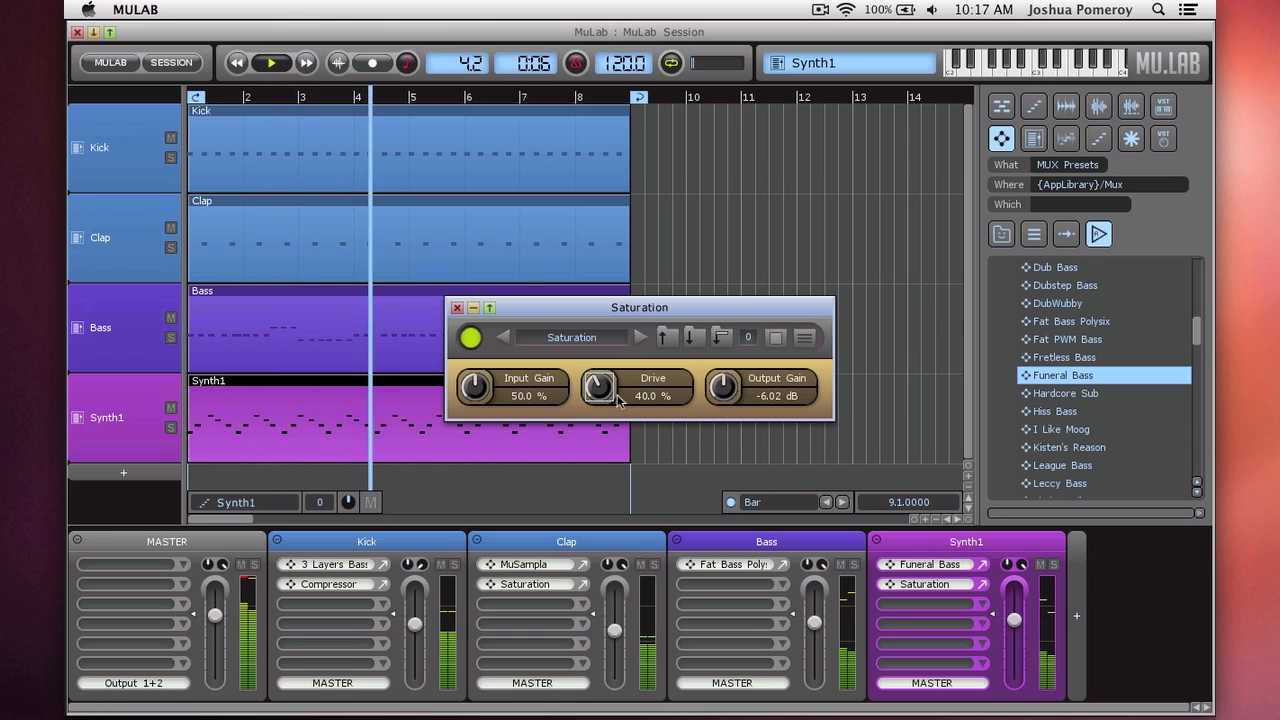
- Compare the Synth1 sound with its Saturation effect bypassed and active, and stop playback
{"action": "left_click", "coordinate": [949, 584]}
{"action": "left_click", "coordinate": [949, 584]}
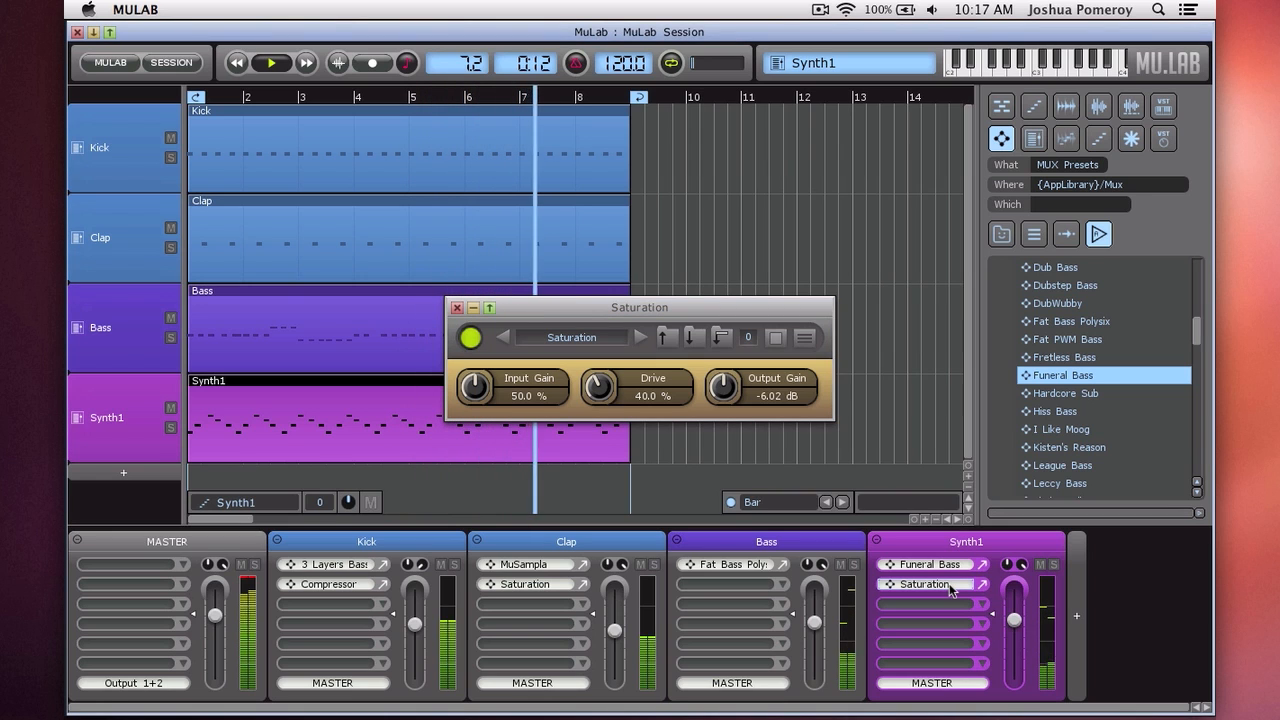
{"action": "left_click", "coordinate": [457, 308]}
{"action": "key", "text": "space"}
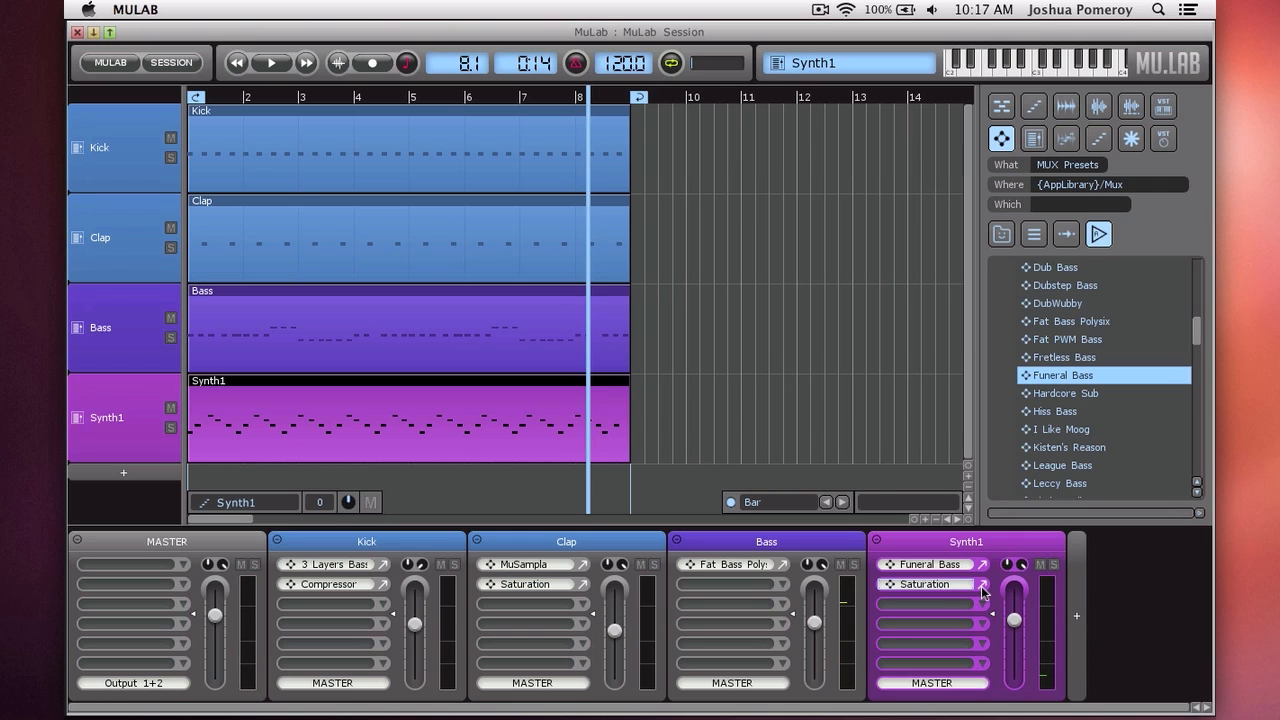
- Play the arrangement and raise the Drive of Synth1's Saturation effect to 45.5 %
{"action": "key", "text": "space"}
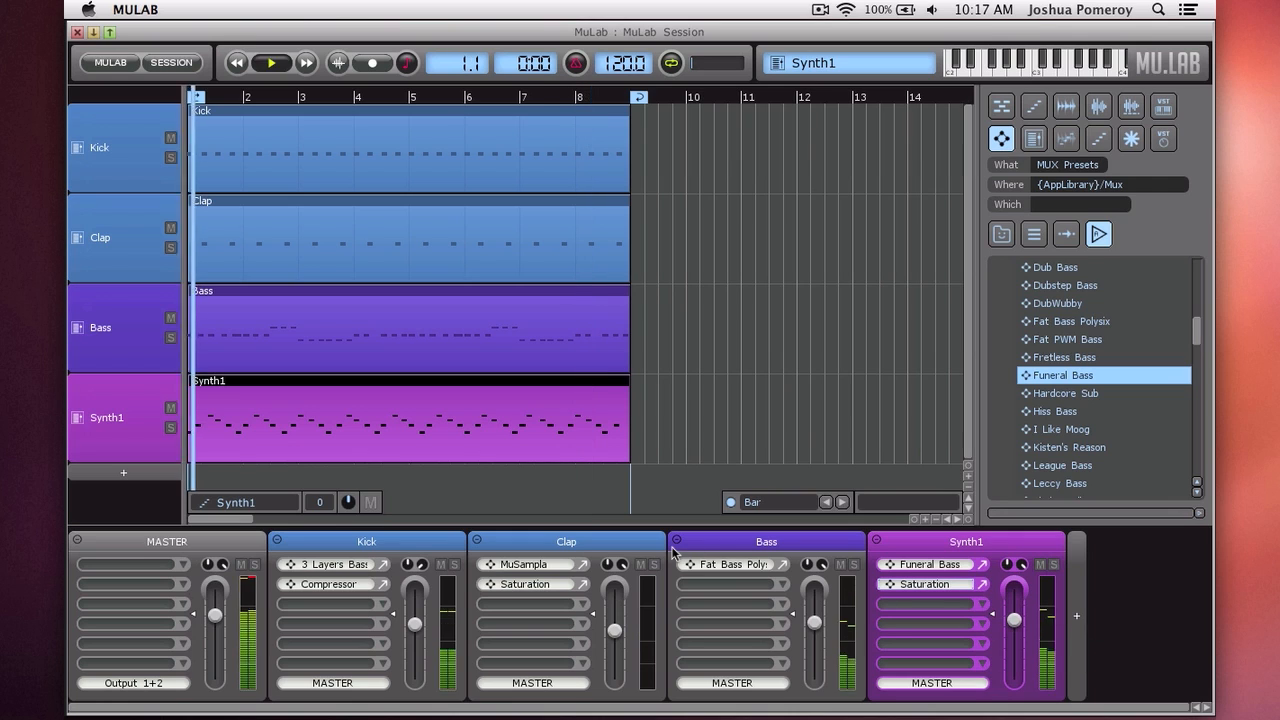
{"action": "mouse_move", "coordinate": [1017, 620]}
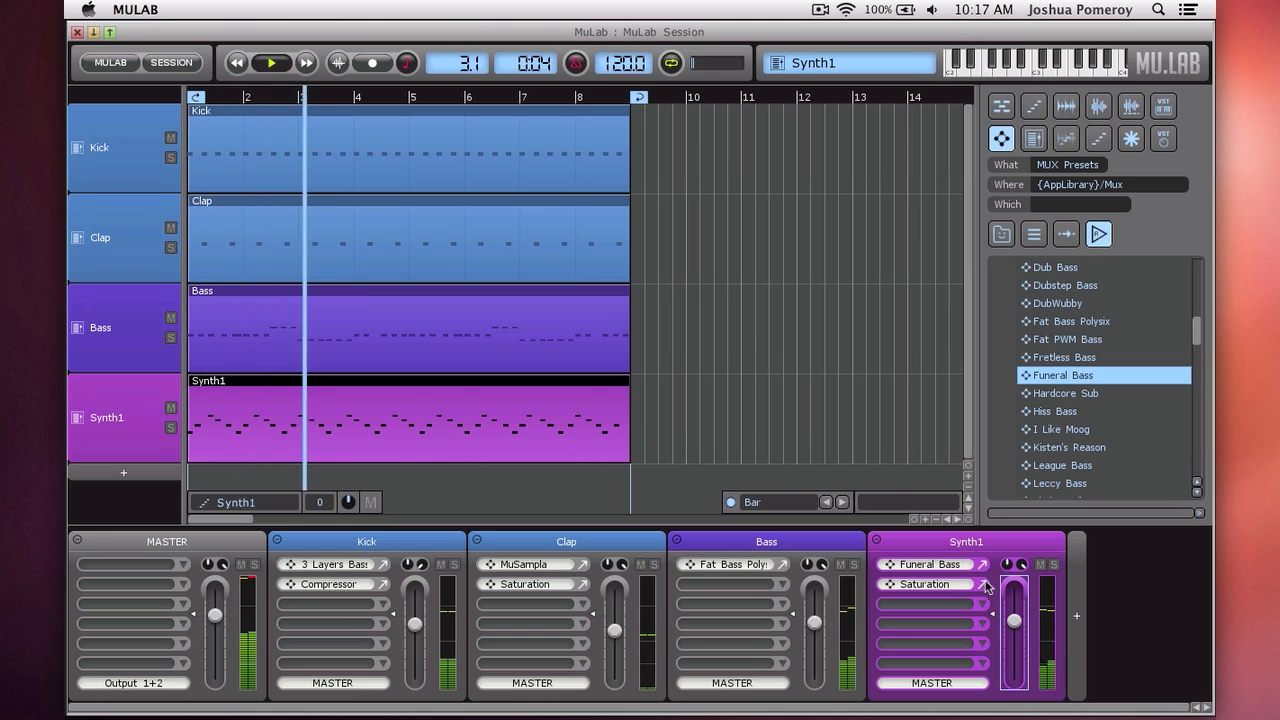
{"action": "left_click", "coordinate": [925, 584]}
{"action": "scroll", "coordinate": [600, 391], "scroll_direction": "up", "scroll_amount": 4}
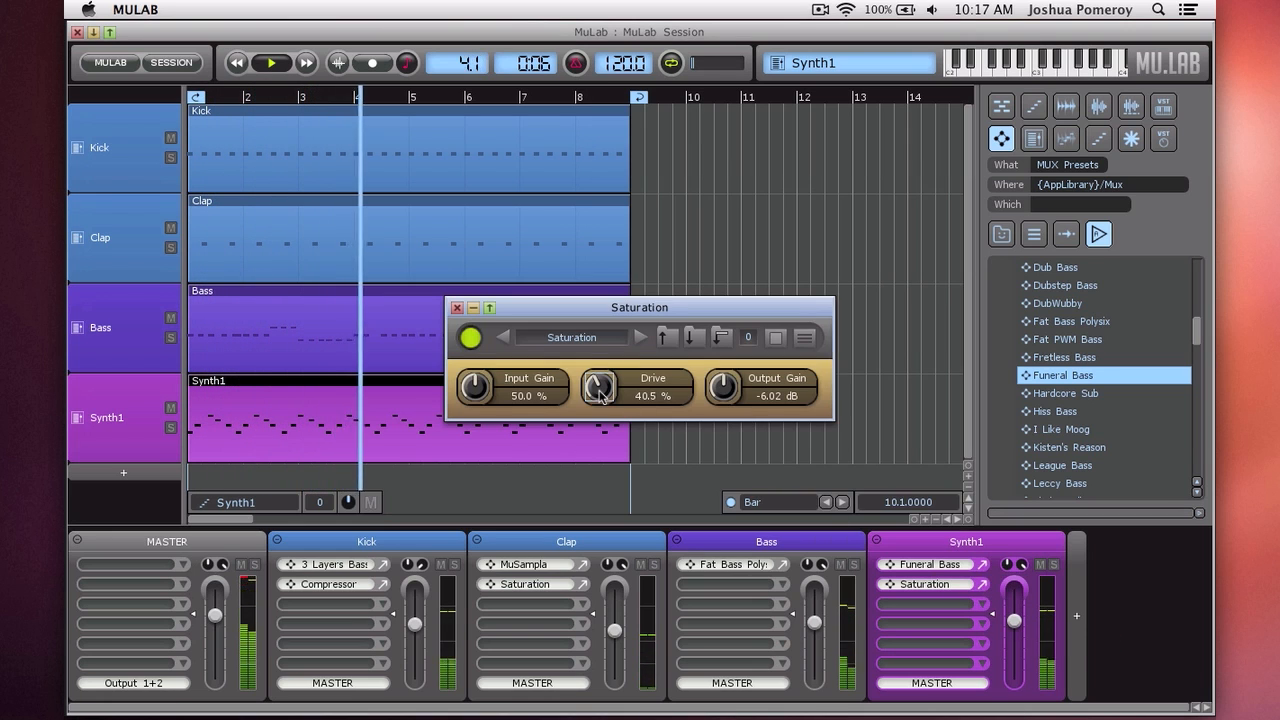
{"action": "scroll", "coordinate": [600, 391], "scroll_direction": "up", "scroll_amount": 1}
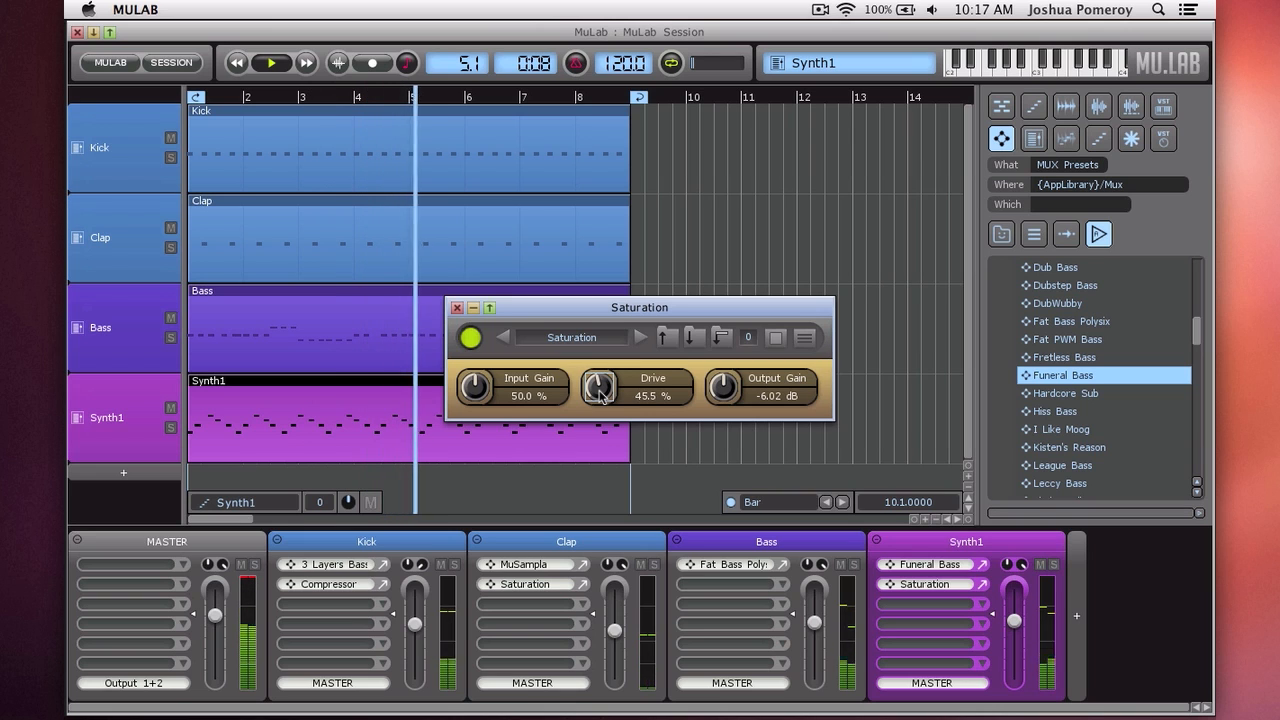
{"action": "left_click", "coordinate": [457, 309]}
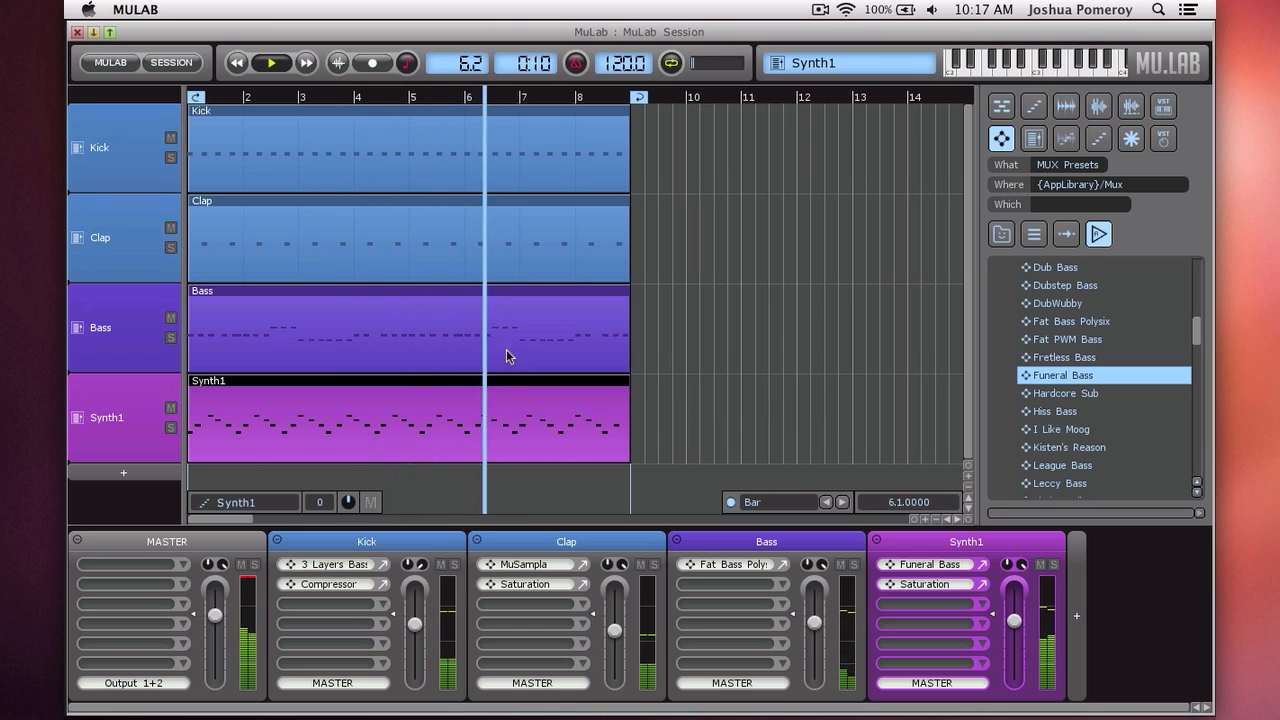
- Try the Funeral Bass synth with its Filter opened to 18707.9 Hz and Decay Time at 0 ms
{"action": "left_click", "coordinate": [982, 565]}
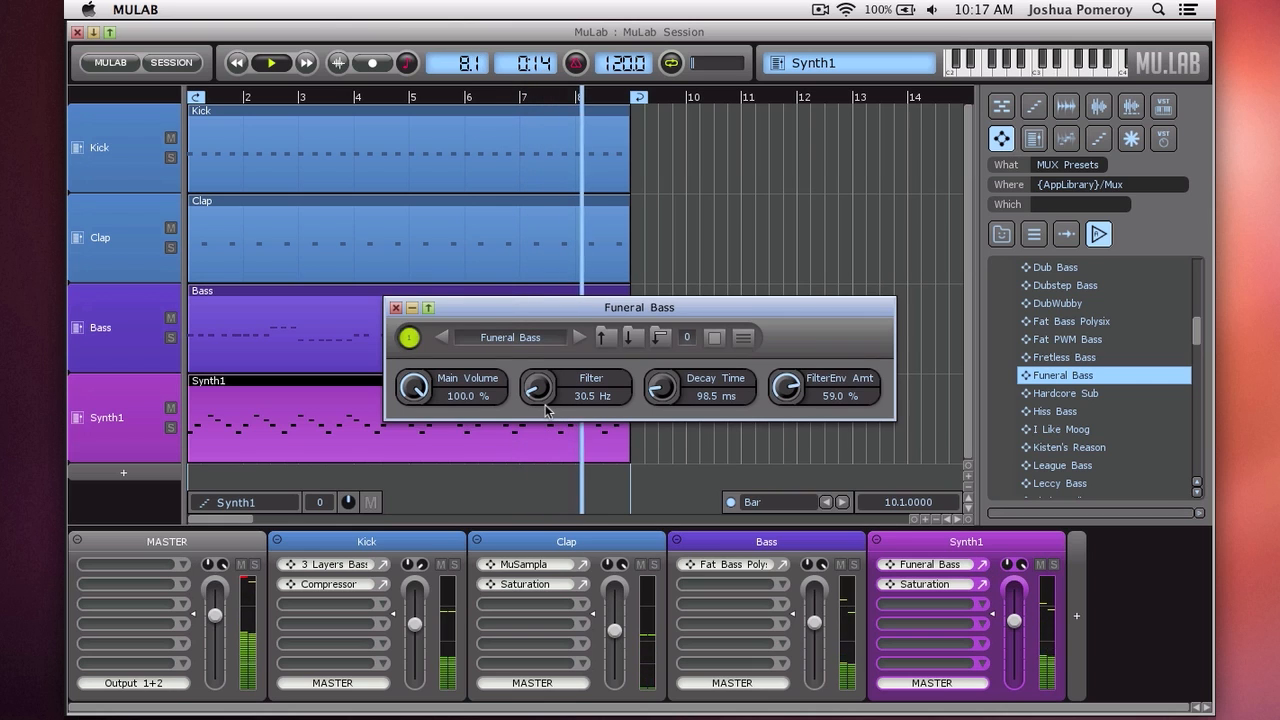
{"action": "left_click_drag", "start_coordinate": [537, 397], "coordinate": [531, 277]}
{"action": "left_click_drag", "start_coordinate": [663, 388], "coordinate": [676, 442]}
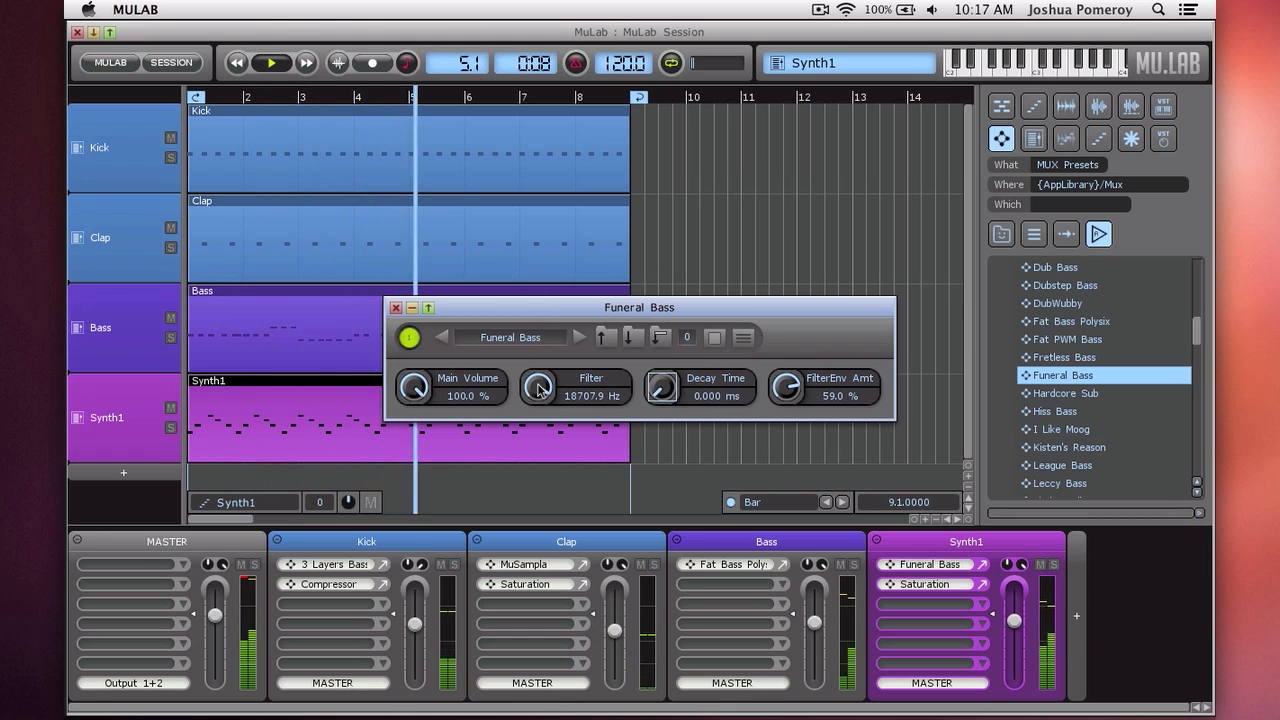
- Set the Funeral Bass synth's Filter to 34.1 Hz and Decay Time to 46.3 ms, and listen to the arrangement at a higher system volume
{"action": "left_click_drag", "start_coordinate": [538, 388], "coordinate": [552, 547]}
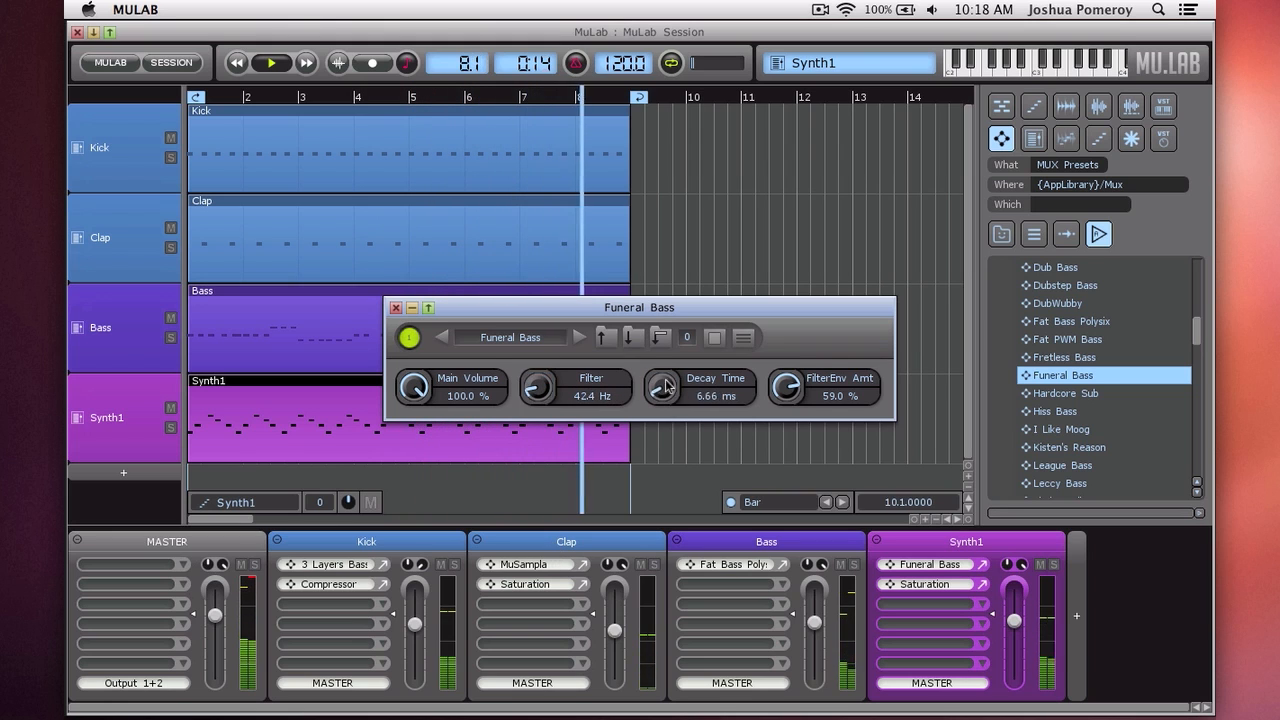
{"action": "left_click_drag", "start_coordinate": [663, 392], "coordinate": [666, 377]}
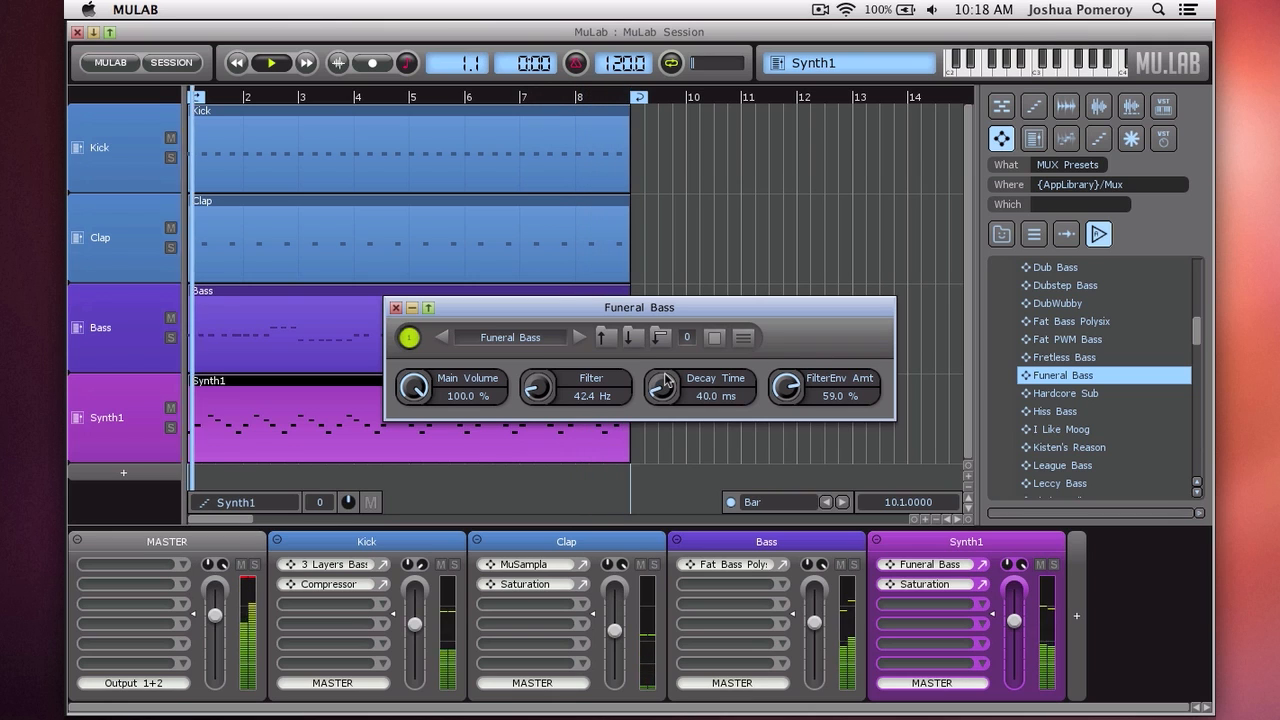
{"action": "left_click_drag", "start_coordinate": [547, 393], "coordinate": [548, 404]}
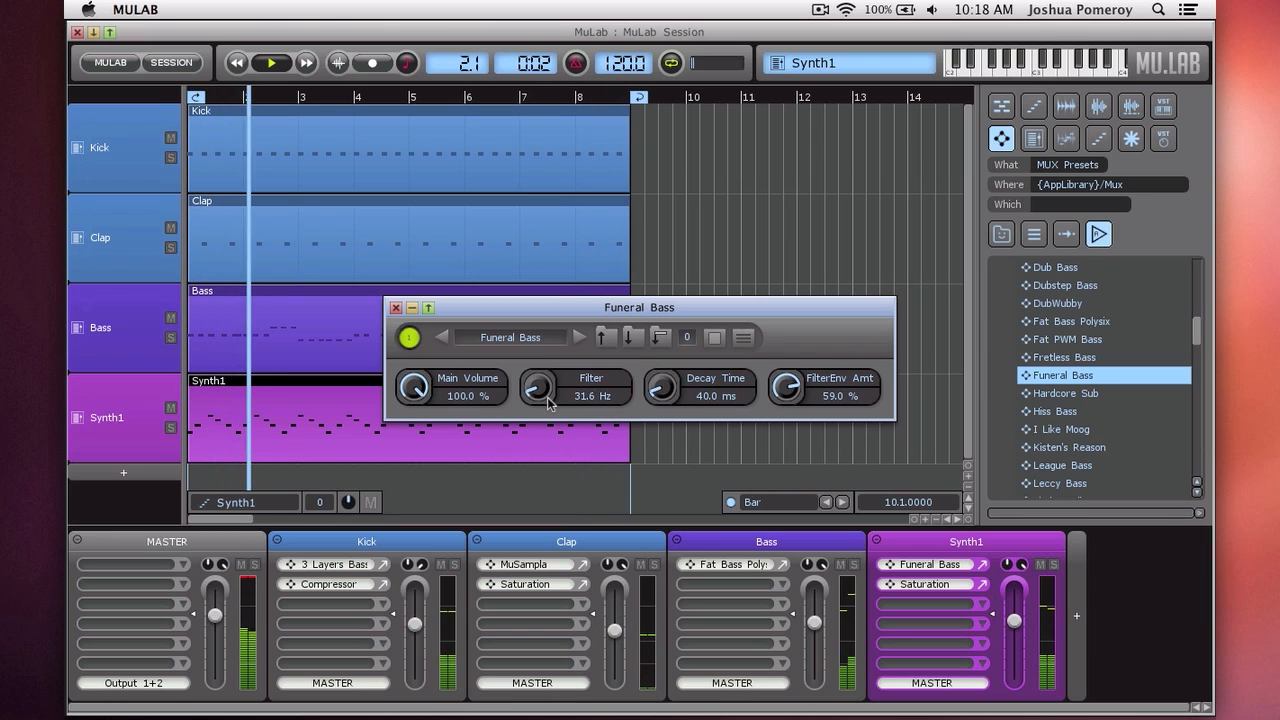
{"action": "left_click", "coordinate": [662, 391]}
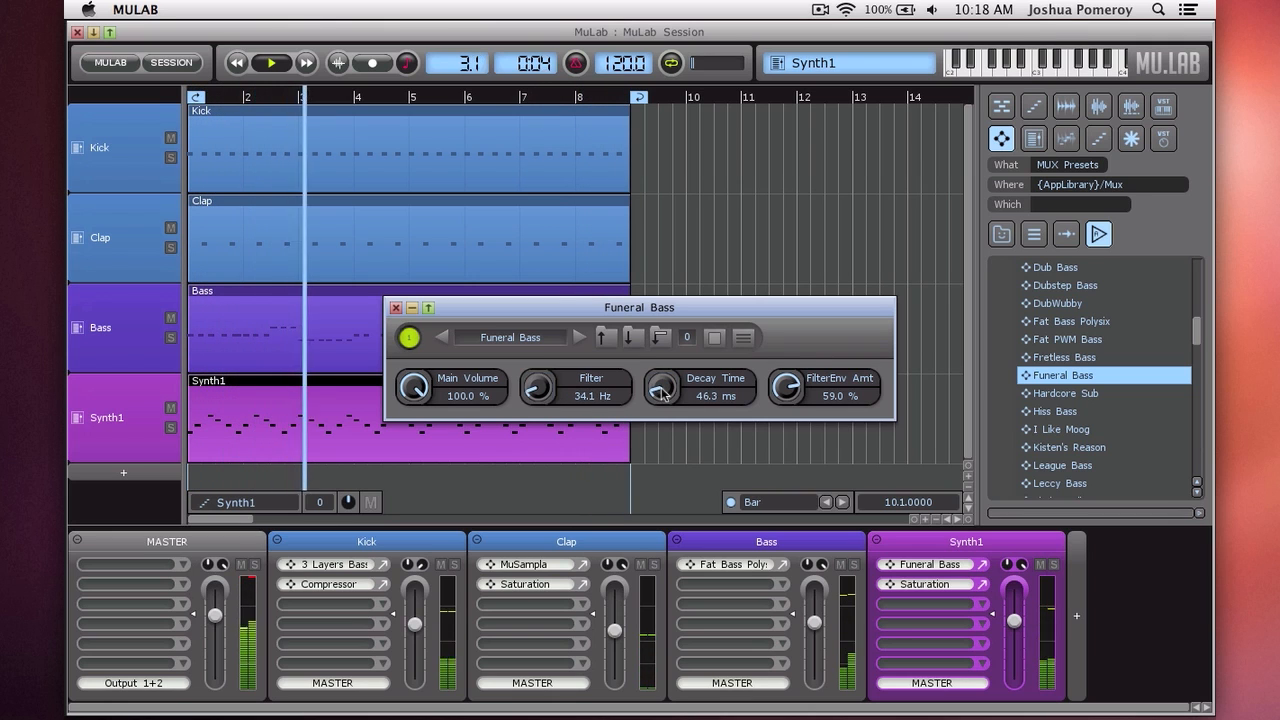
{"action": "left_click", "coordinate": [396, 308]}
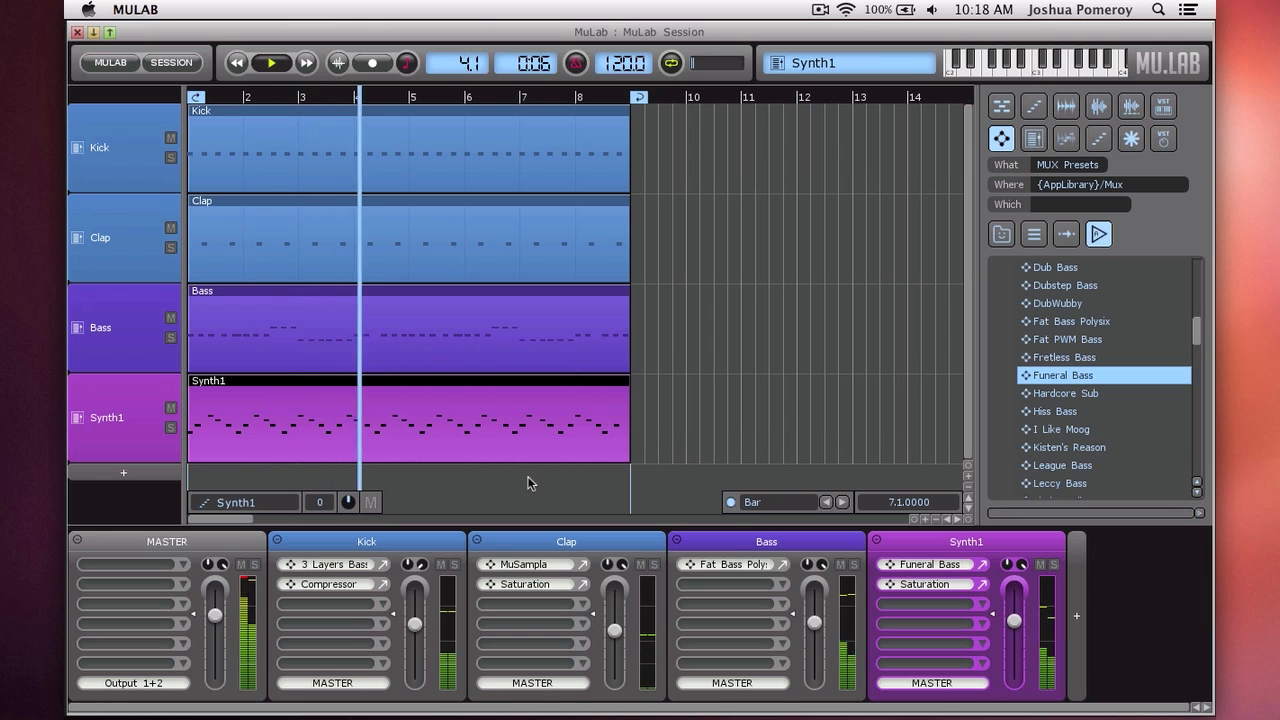
{"action": "key", "text": "XF86AudioRaiseVolume"}
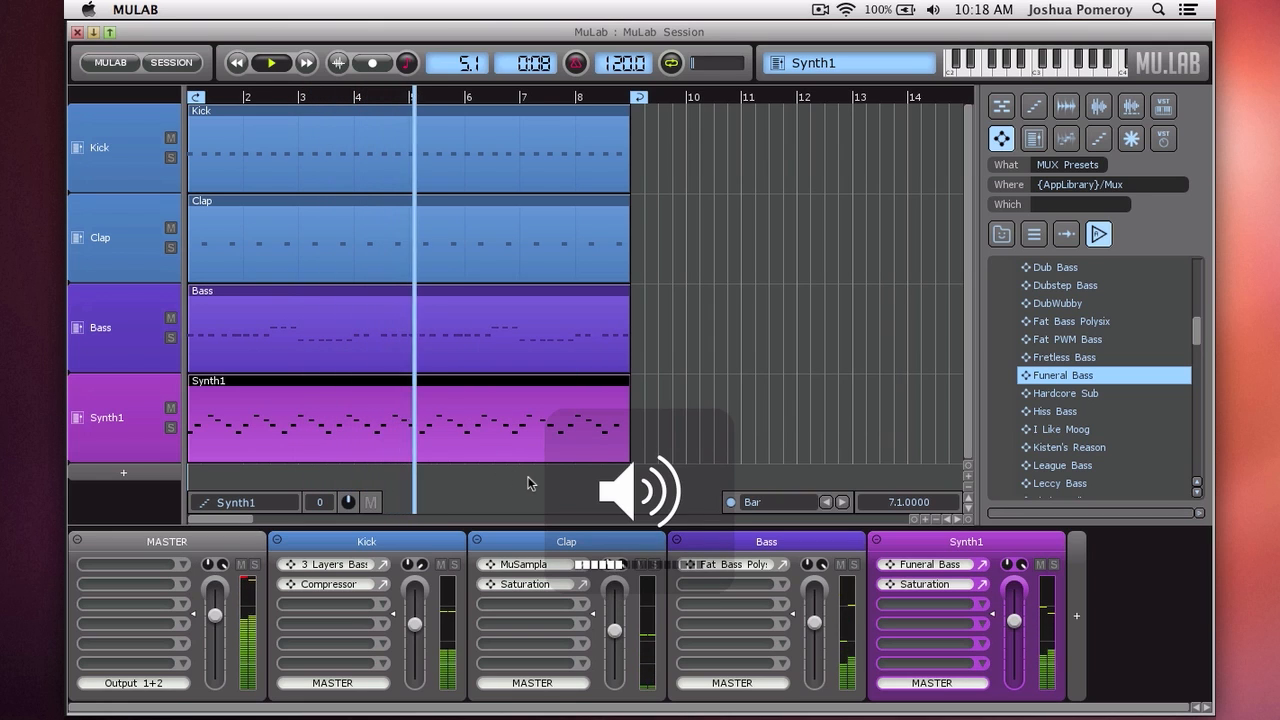
{"action": "key", "text": "space"}
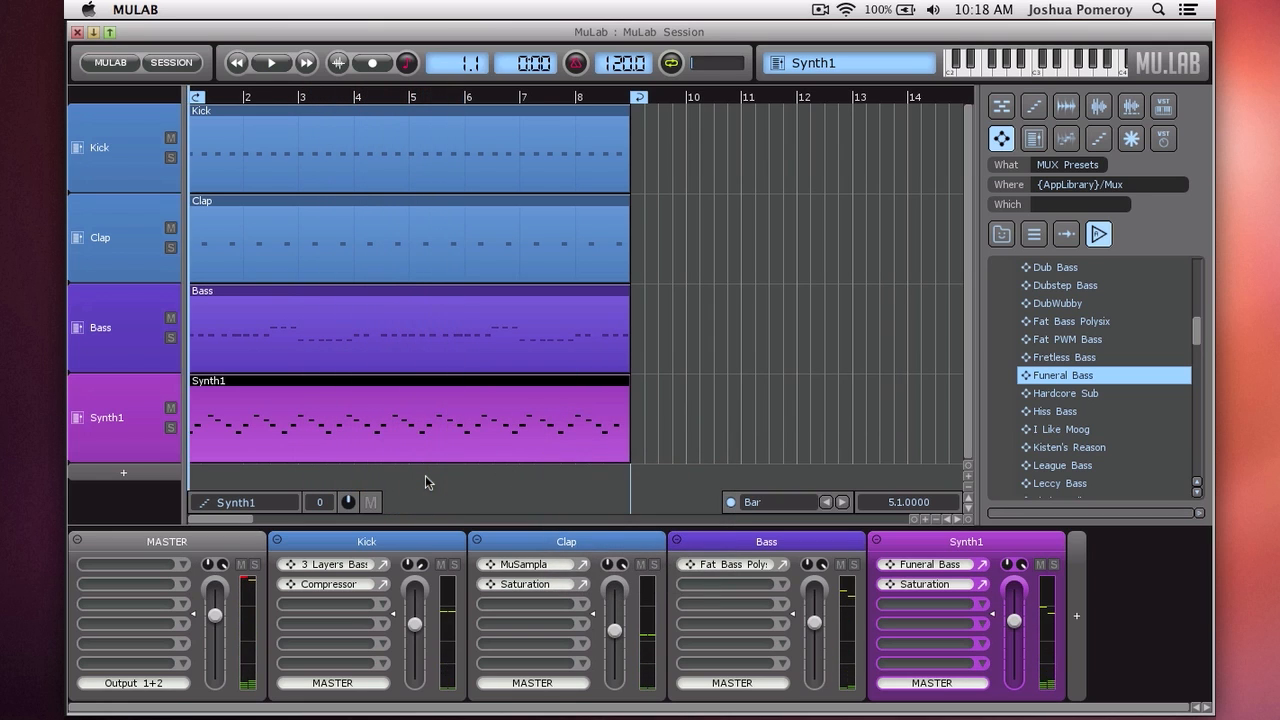
- Play the arrangement, solo the Bass track, and stop playback
{"action": "scroll", "coordinate": [155, 495], "scroll_direction": "down", "scroll_amount": 2}
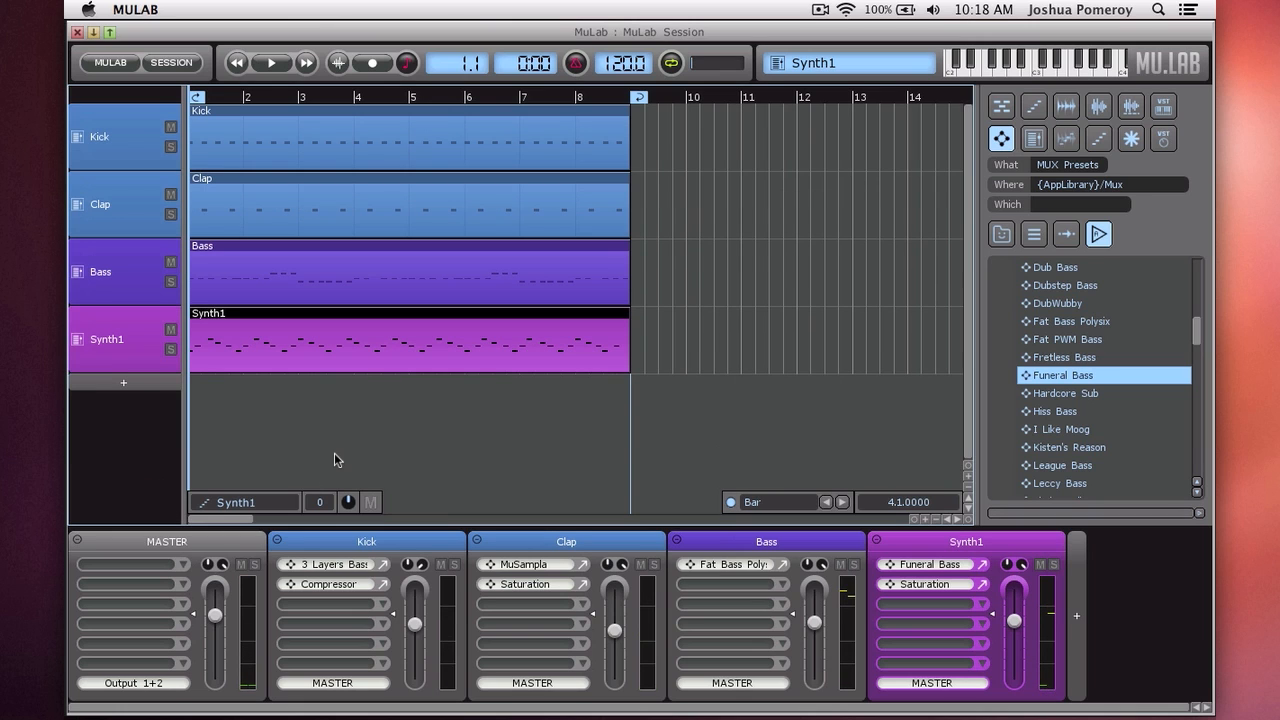
{"action": "key", "text": "space"}
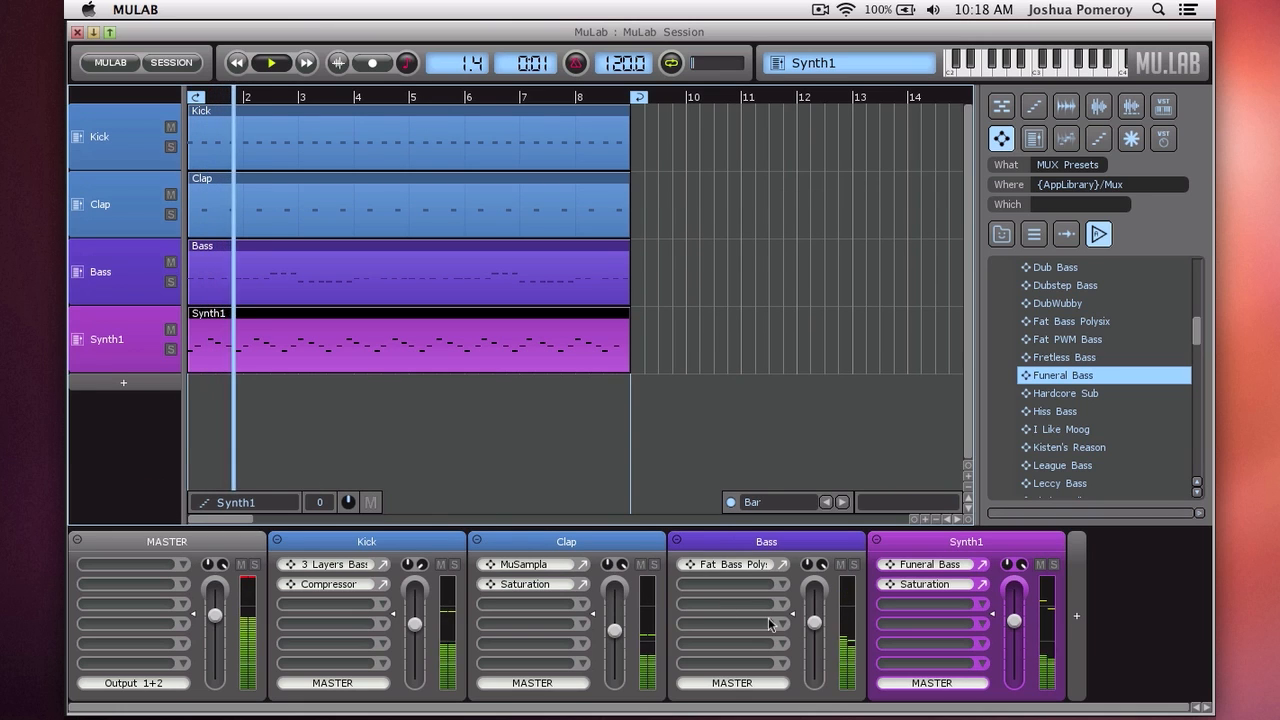
{"action": "mouse_move", "coordinate": [814, 622]}
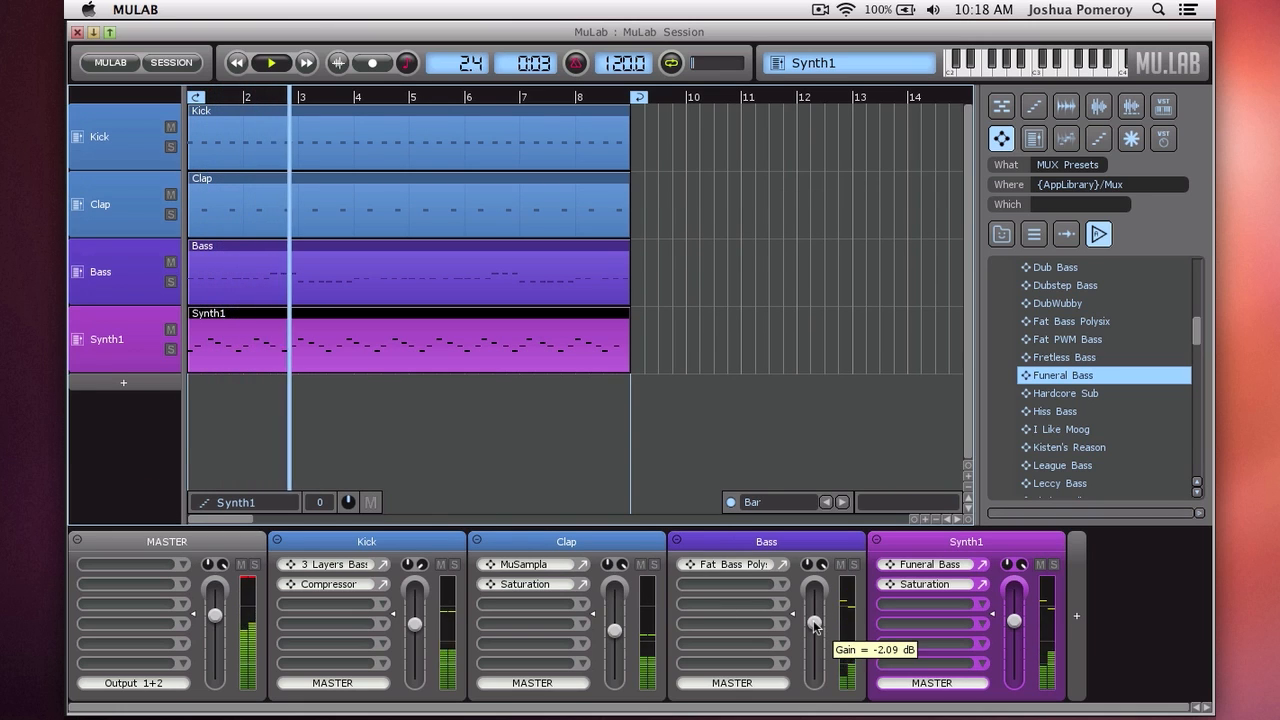
{"action": "left_click", "coordinate": [854, 566]}
{"action": "key", "text": "space"}
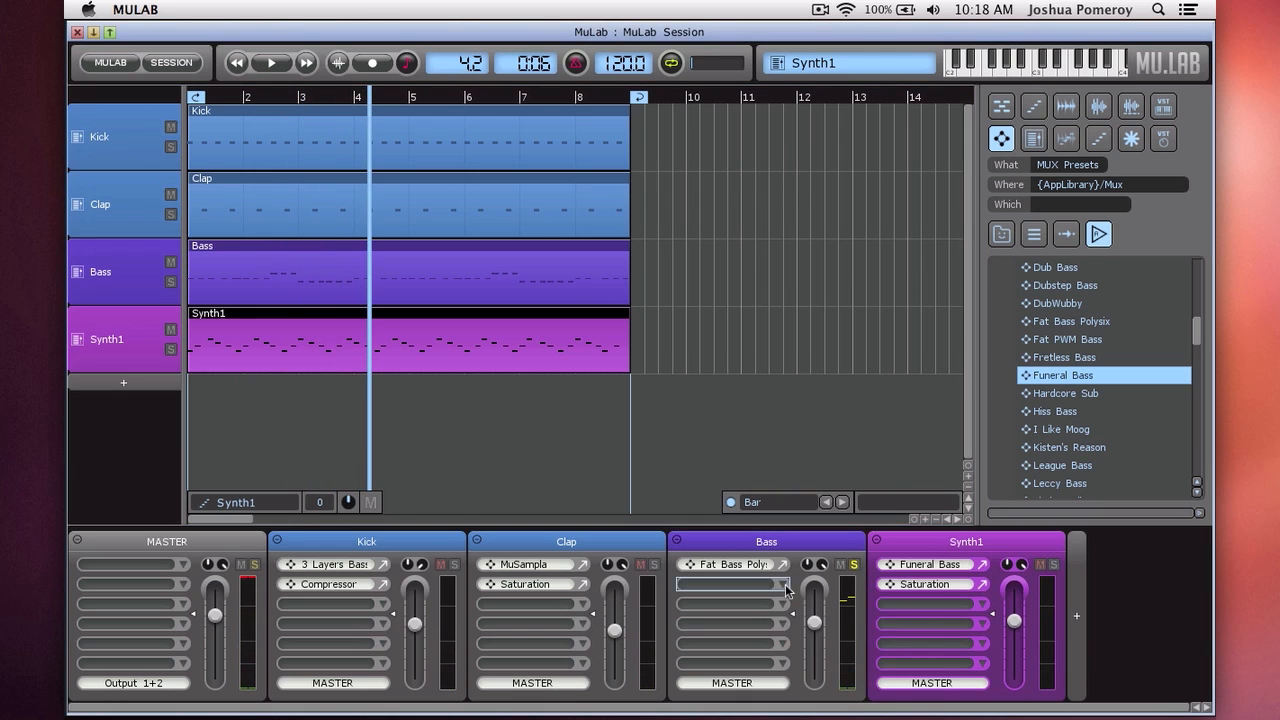
- Add the TAL-Tube VST effect to the second slot of the Bass track
{"action": "left_click", "coordinate": [785, 584]}
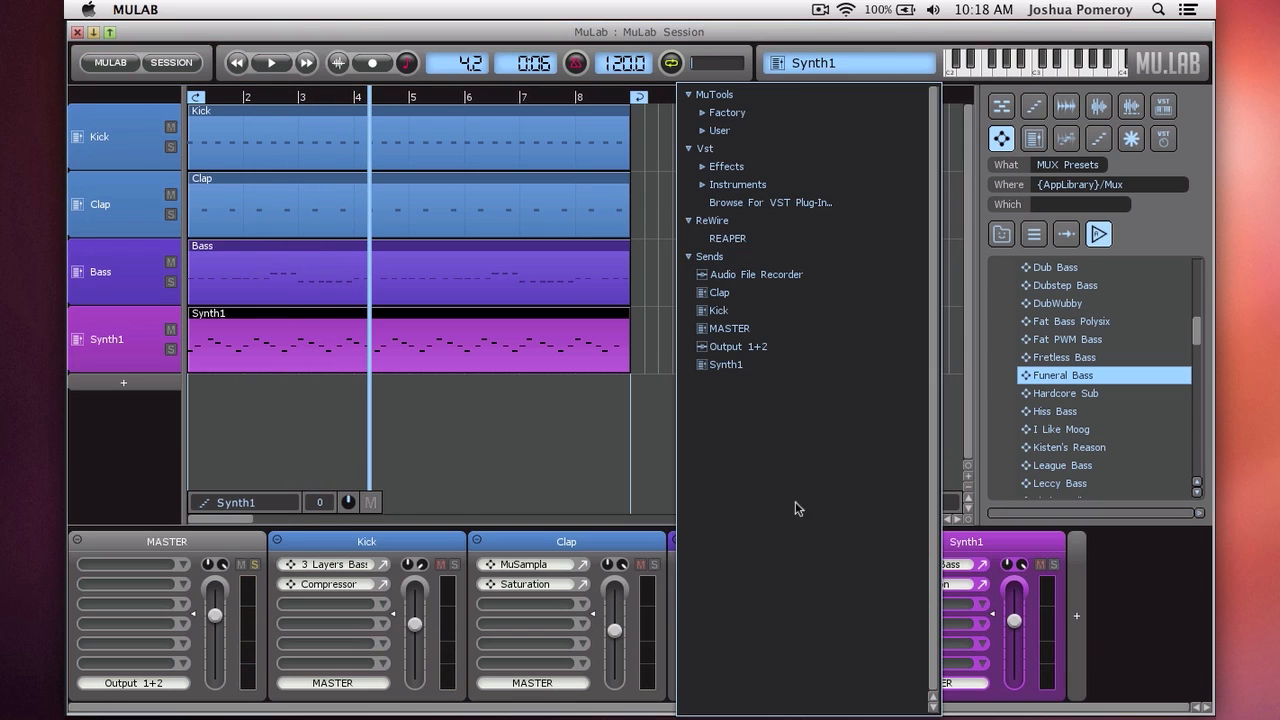
{"action": "left_click", "coordinate": [802, 167]}
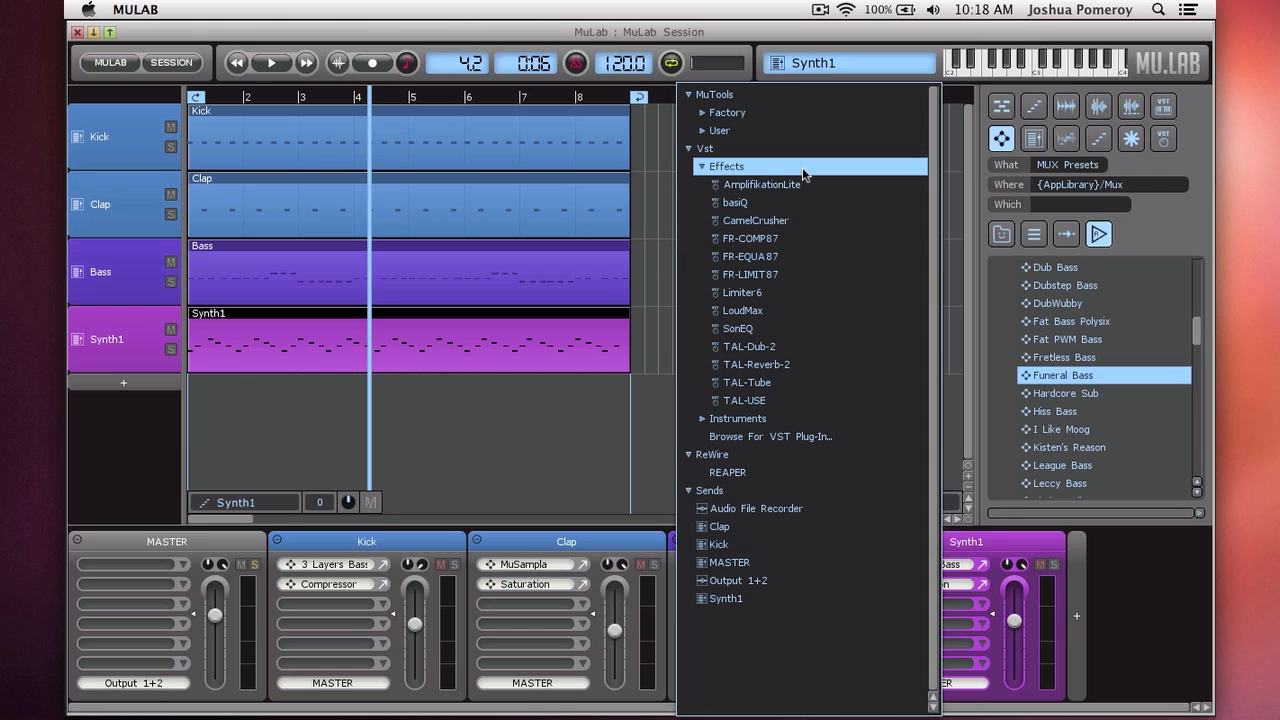
{"action": "left_click", "coordinate": [805, 380]}
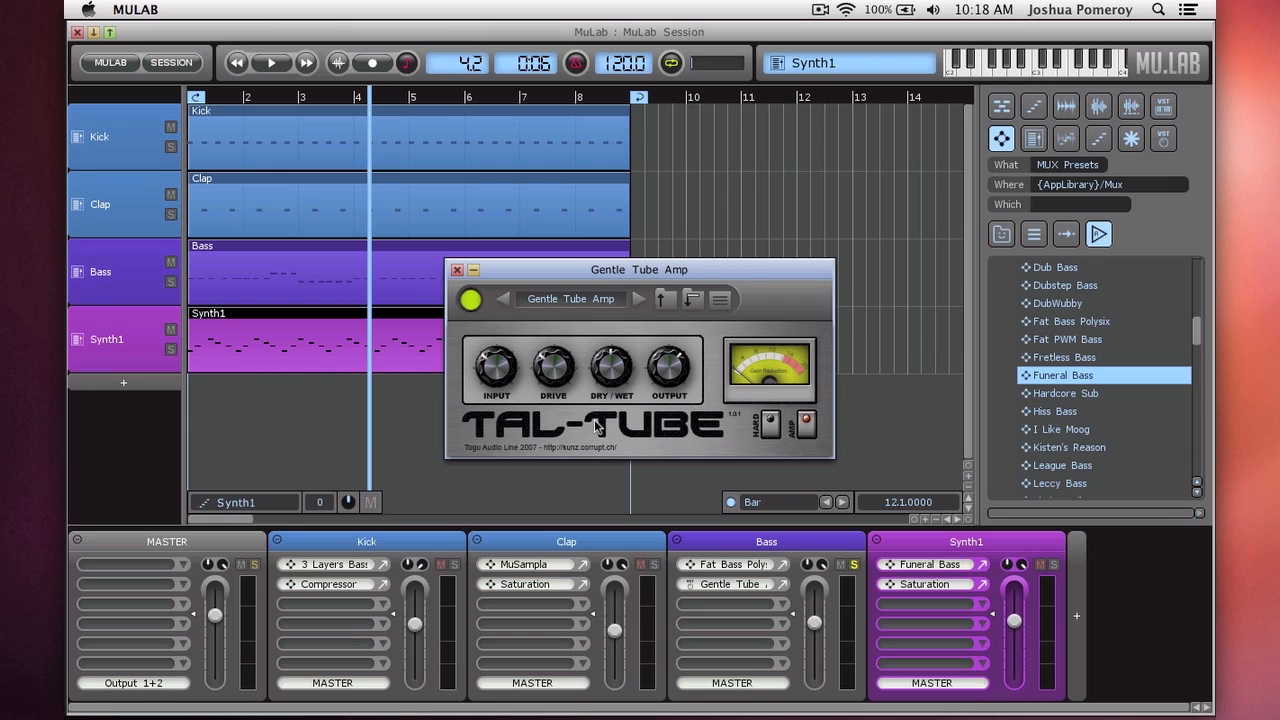
- Compare the soloed Bass sound with the Gentle Tube Amp preset of TAL-Tube active and bypassed, leaving it active
{"action": "key", "text": "space"}
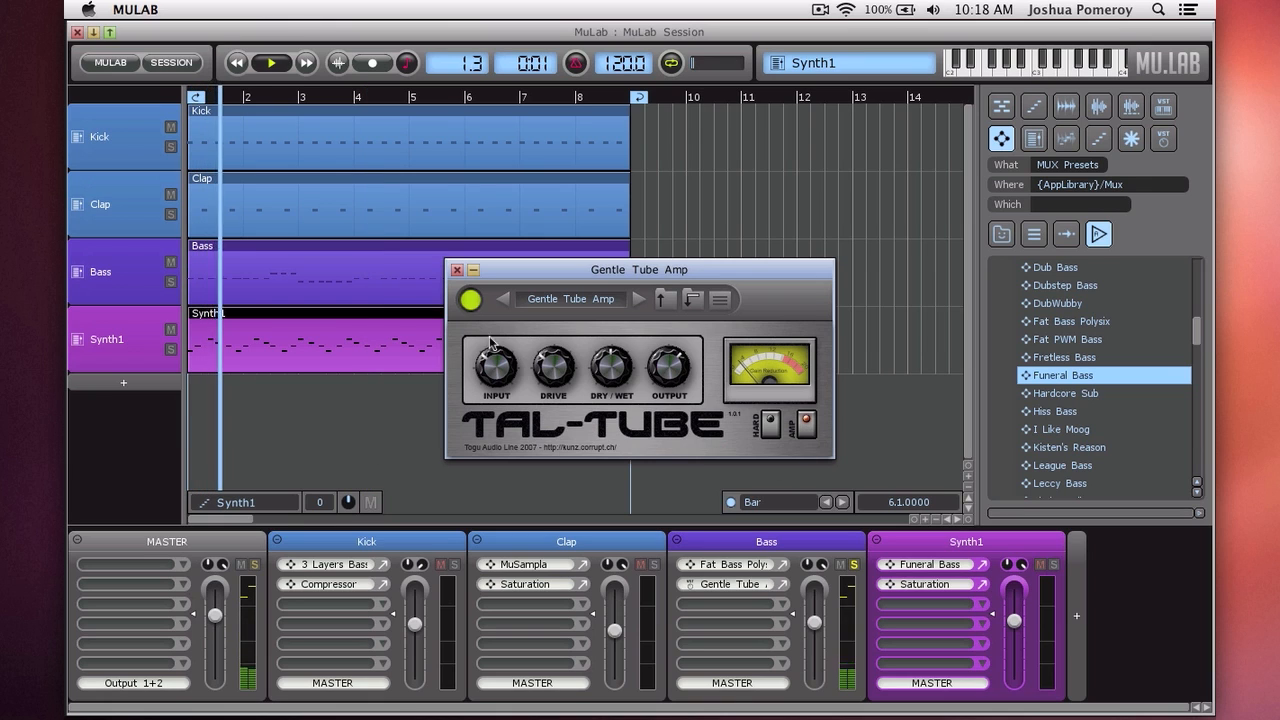
{"action": "left_click", "coordinate": [472, 304]}
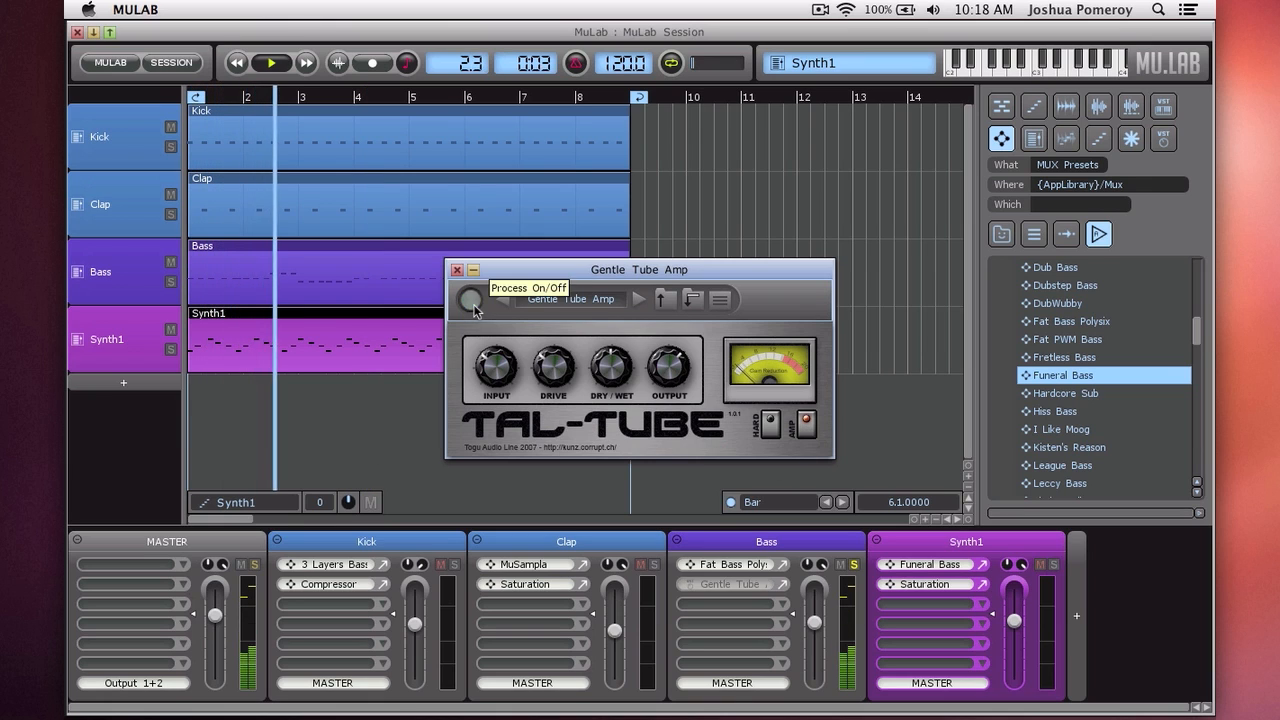
{"action": "key", "text": "space"}
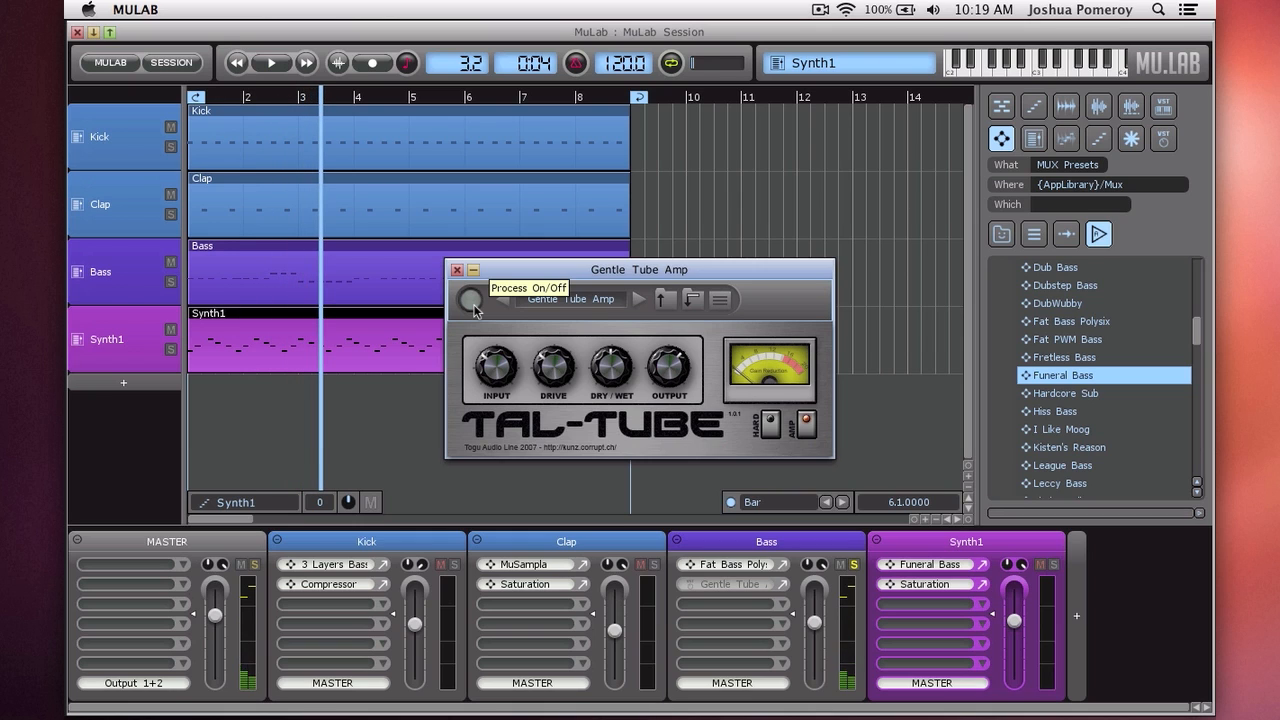
{"action": "left_click", "coordinate": [472, 304]}
{"action": "key", "text": "space"}
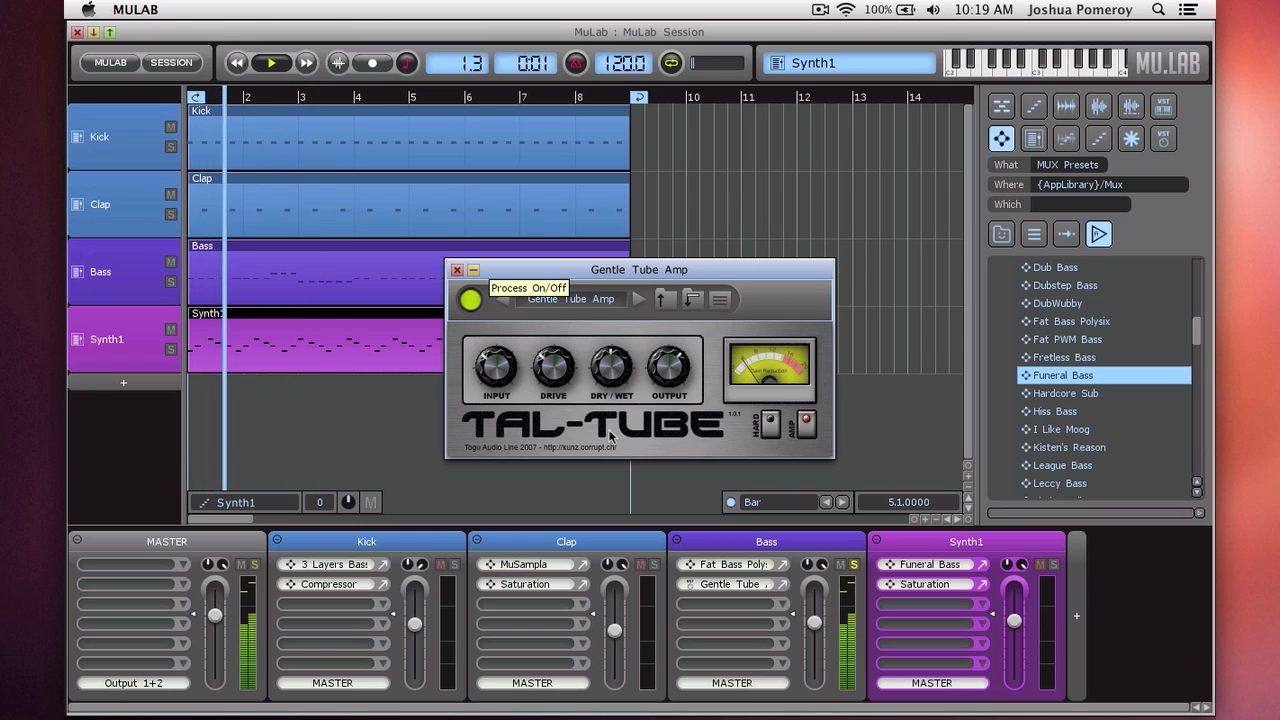
- Lower the Bass track's gain slightly, solo the Kick track alongside it, and stop playback
{"action": "left_click_drag", "start_coordinate": [819, 626], "coordinate": [819, 634]}
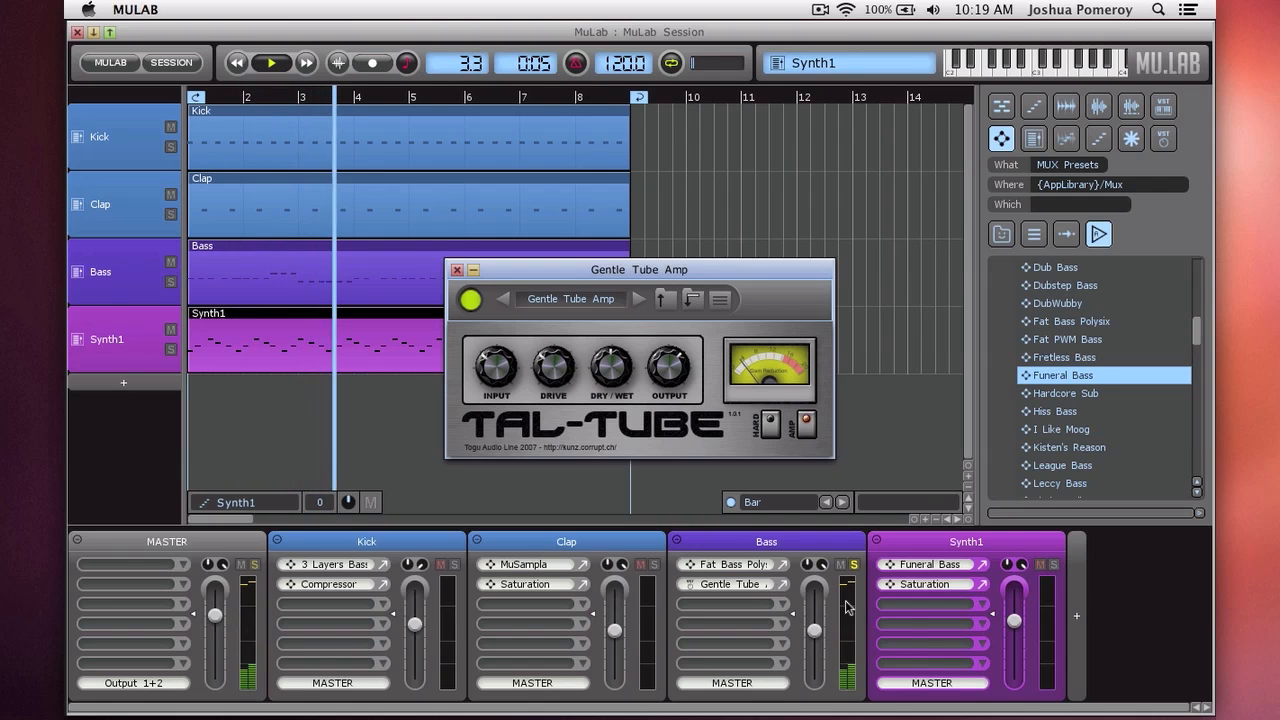
{"action": "left_click", "coordinate": [170, 148]}
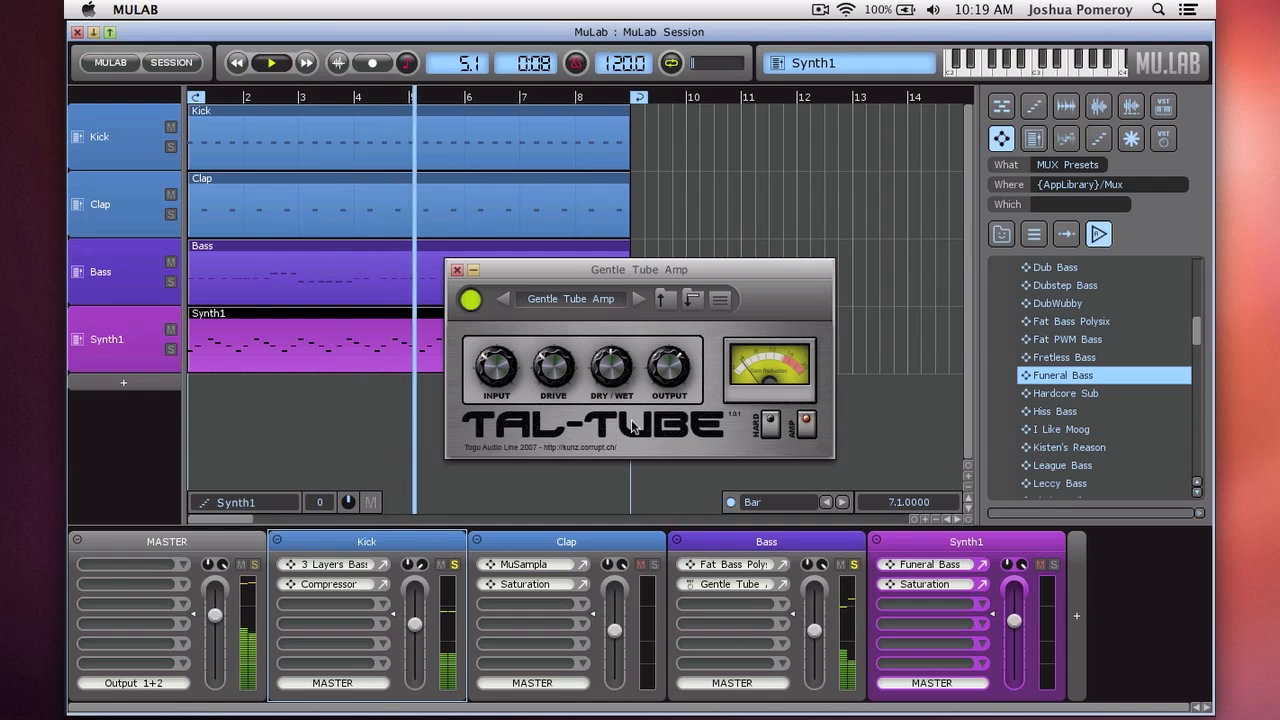
{"action": "key", "text": "space"}
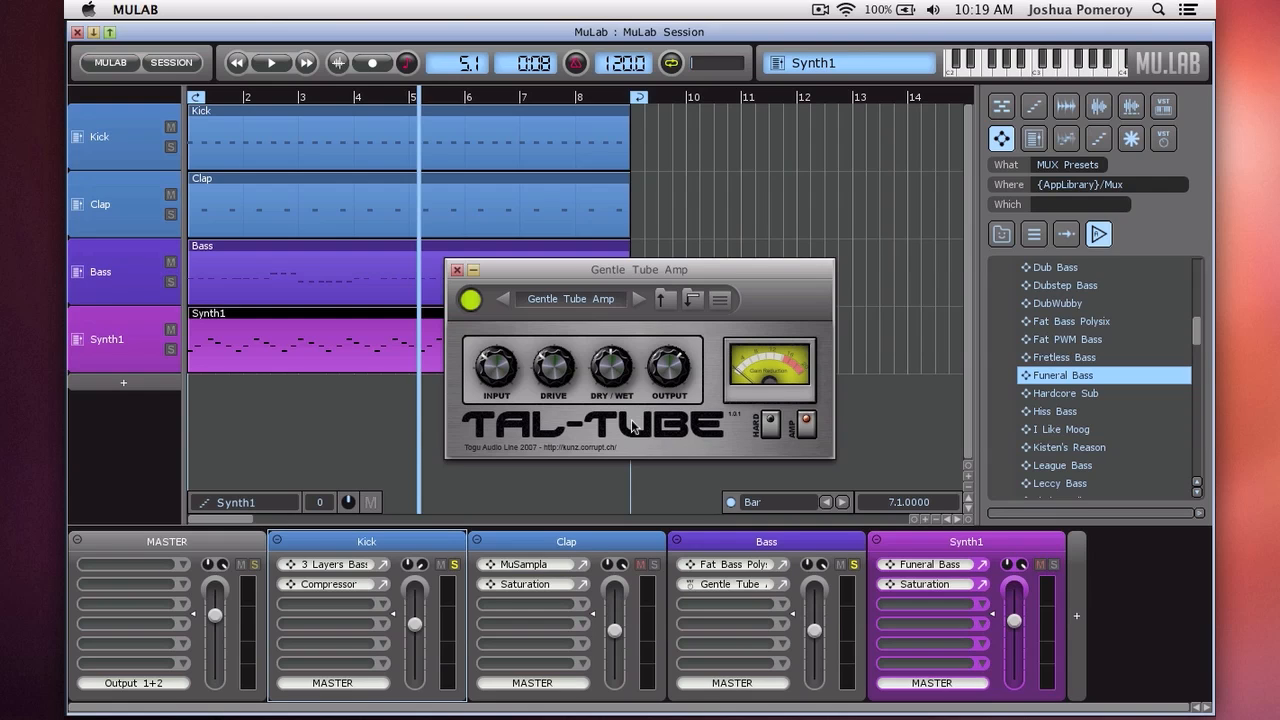
- Examine the Kick's 3 Layers BassDrum and its 808 BD layer settings, and close all the plug-in windows
{"action": "left_click", "coordinate": [383, 565]}
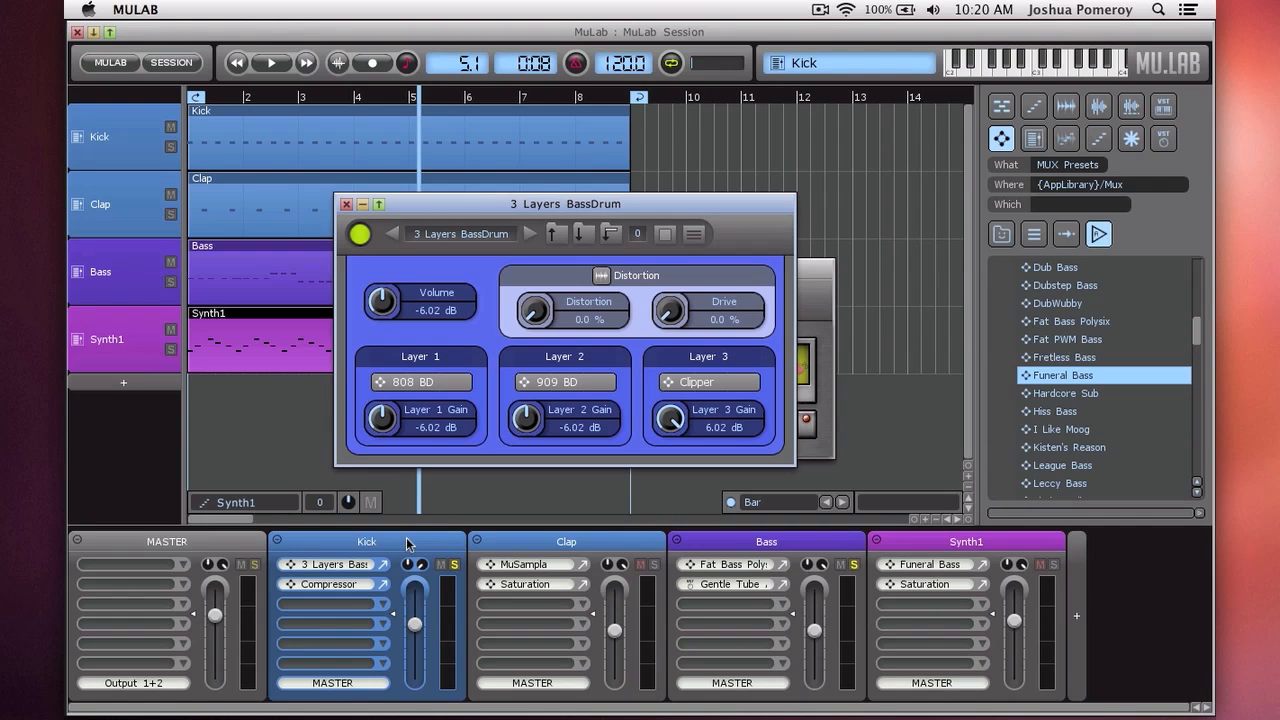
{"action": "left_click", "coordinate": [427, 392]}
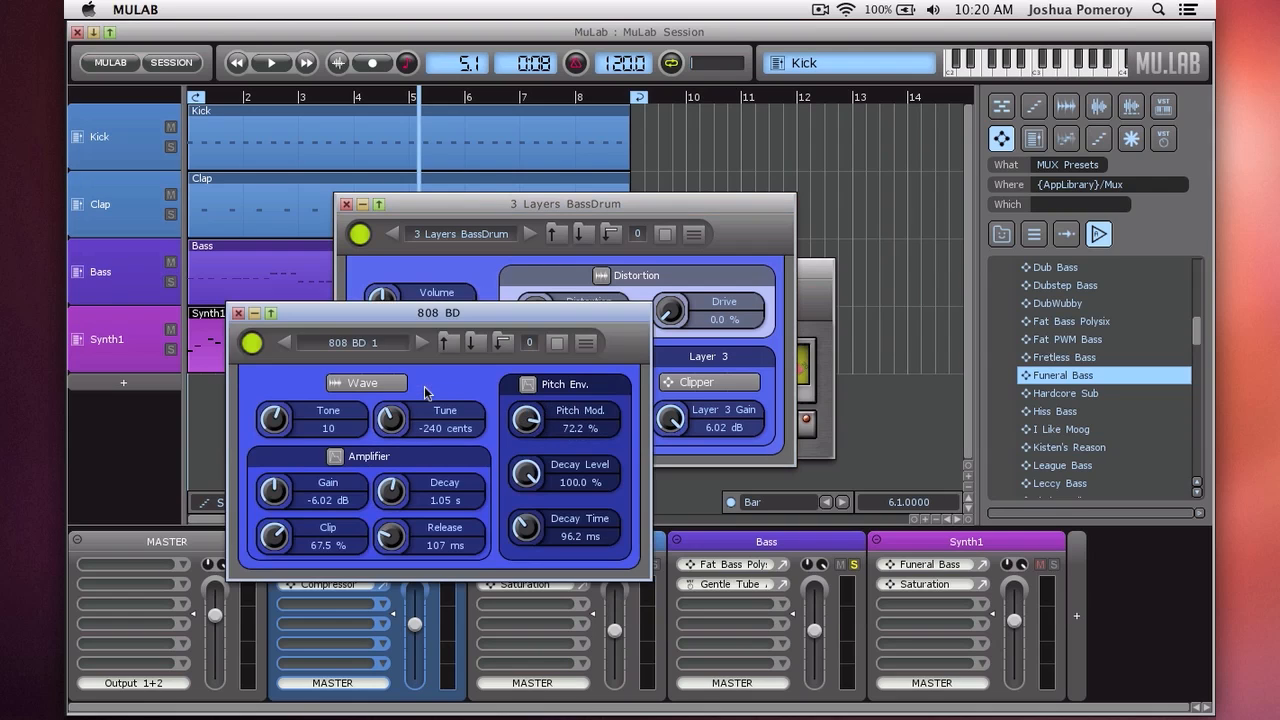
{"action": "left_click", "coordinate": [241, 315]}
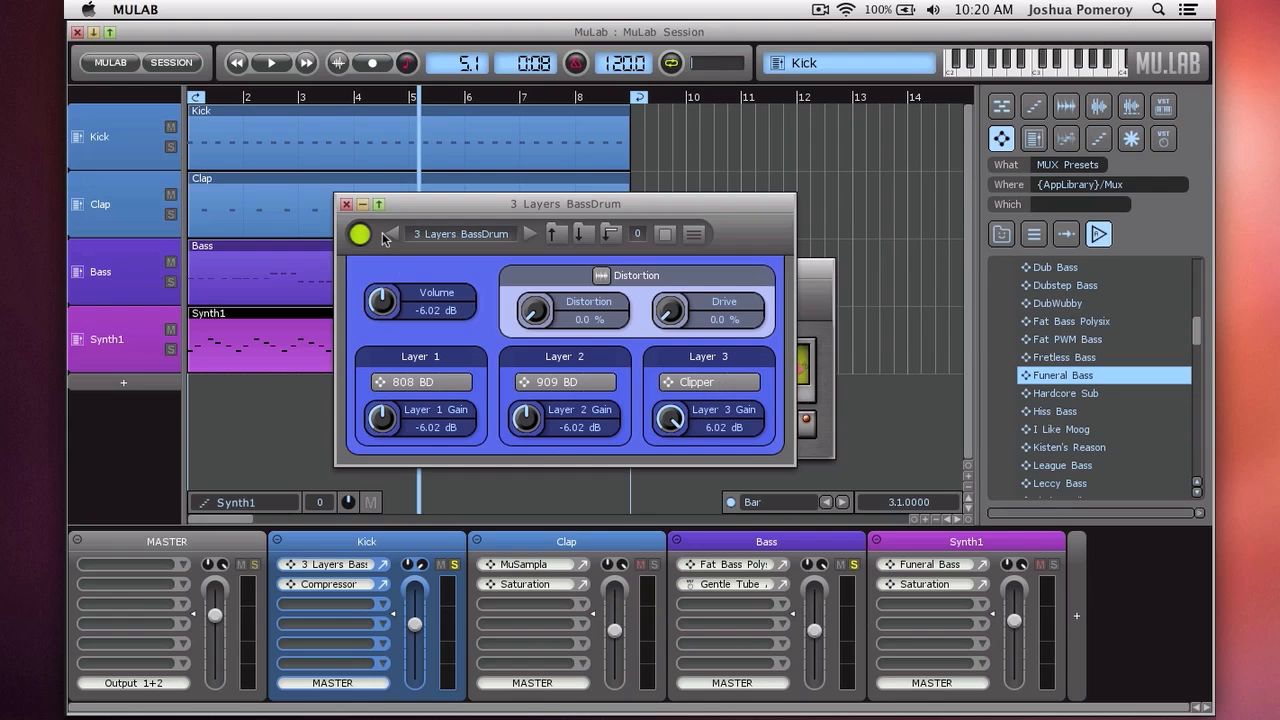
{"action": "left_click", "coordinate": [346, 204]}
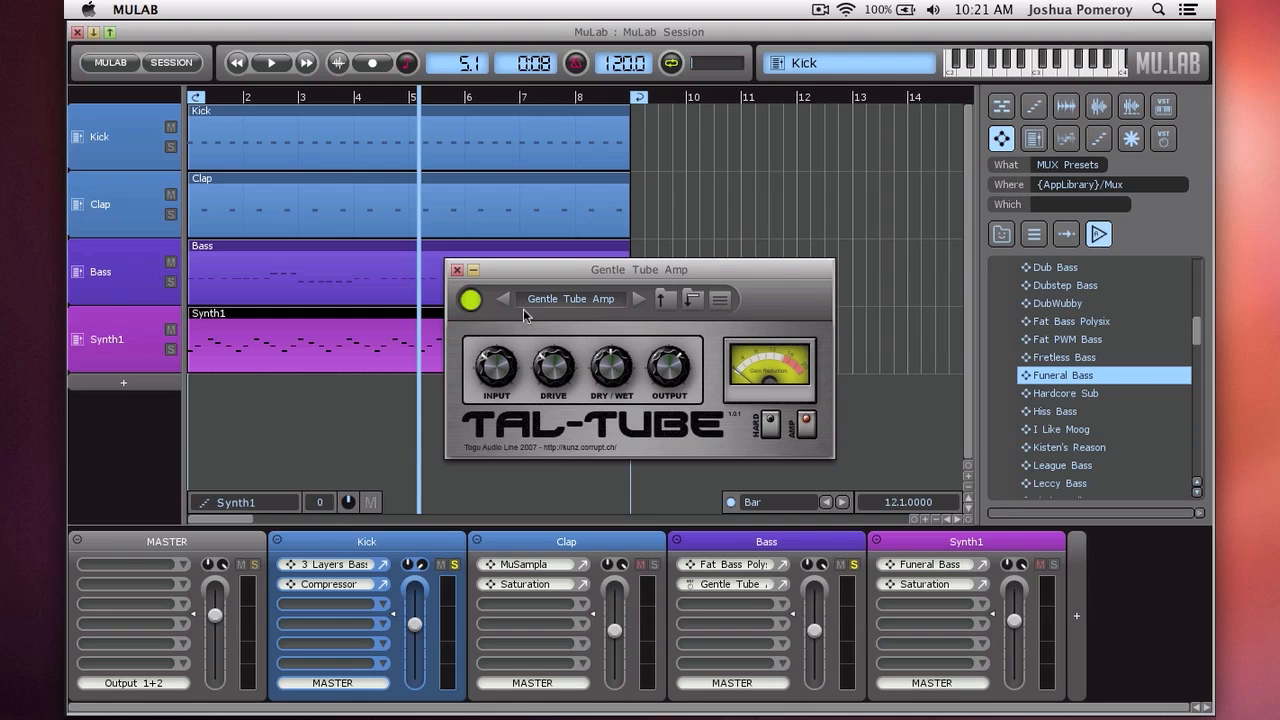
{"action": "left_click", "coordinate": [457, 270]}
- Play the soloed Kick and Bass with the Bass gain at -5.10 dB, stop playback, and clear both solos
{"action": "key", "text": "space"}
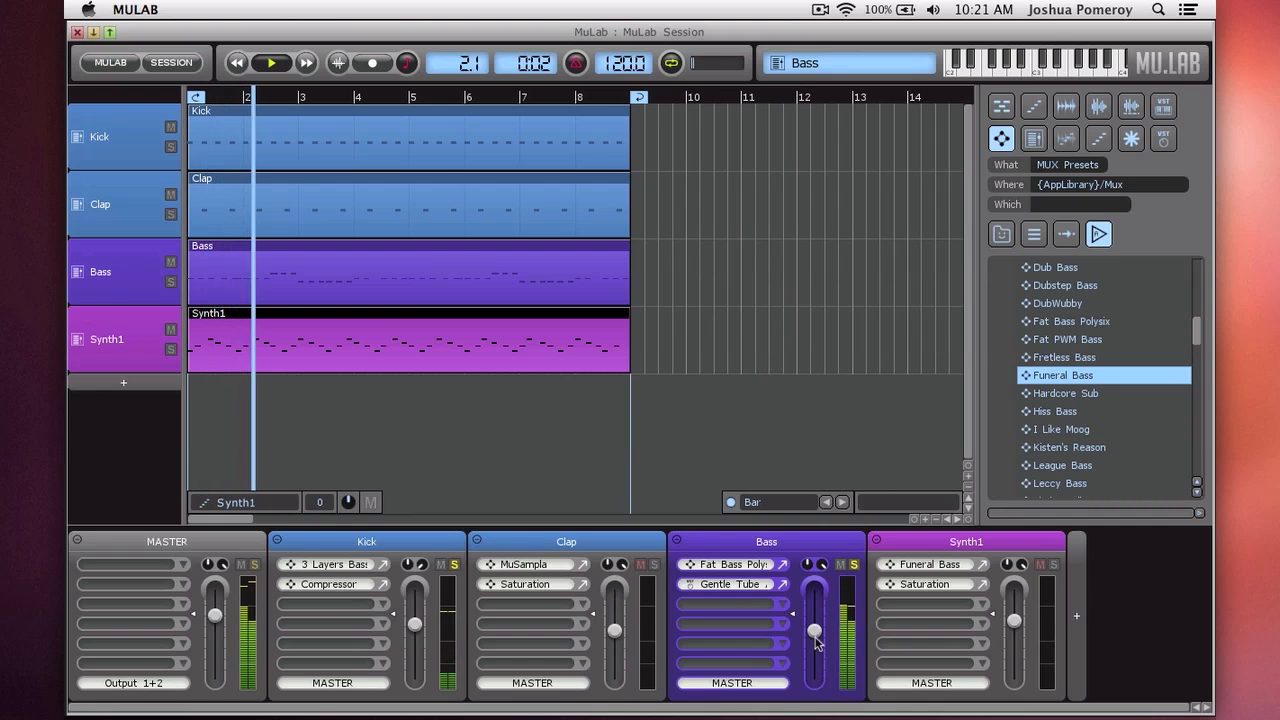
{"action": "mouse_move", "coordinate": [815, 640]}
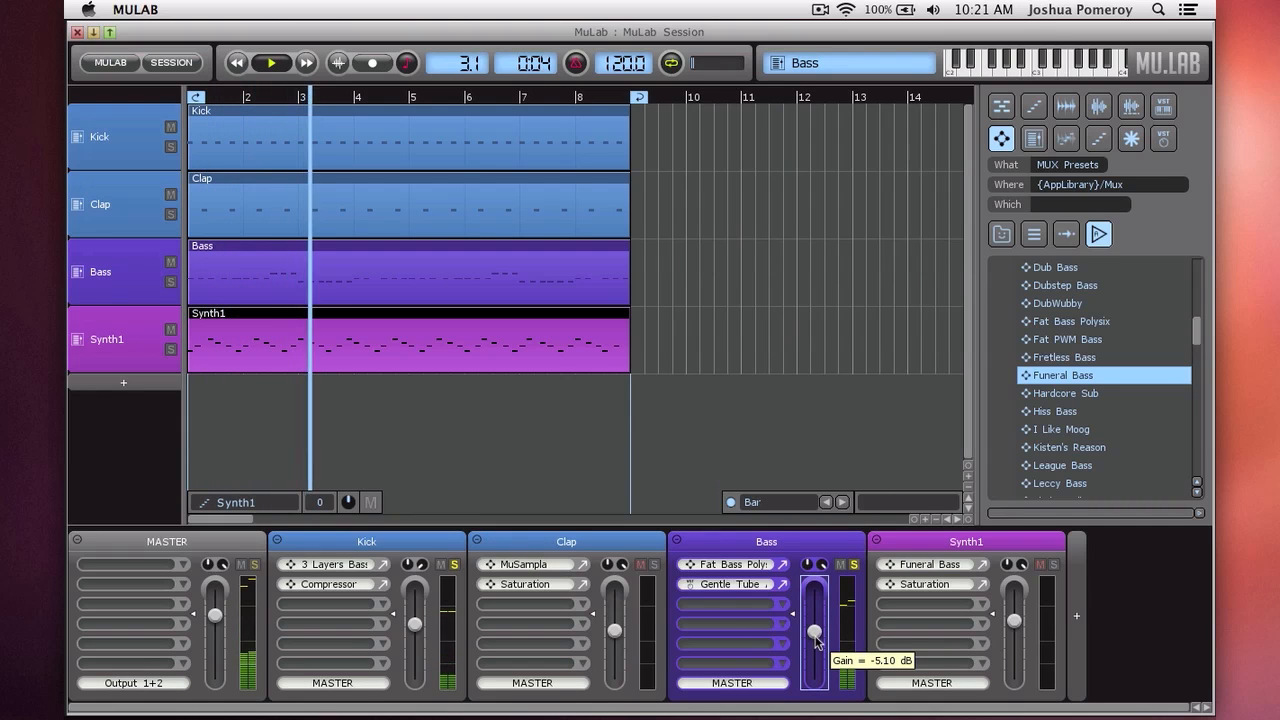
{"action": "key", "text": "space"}
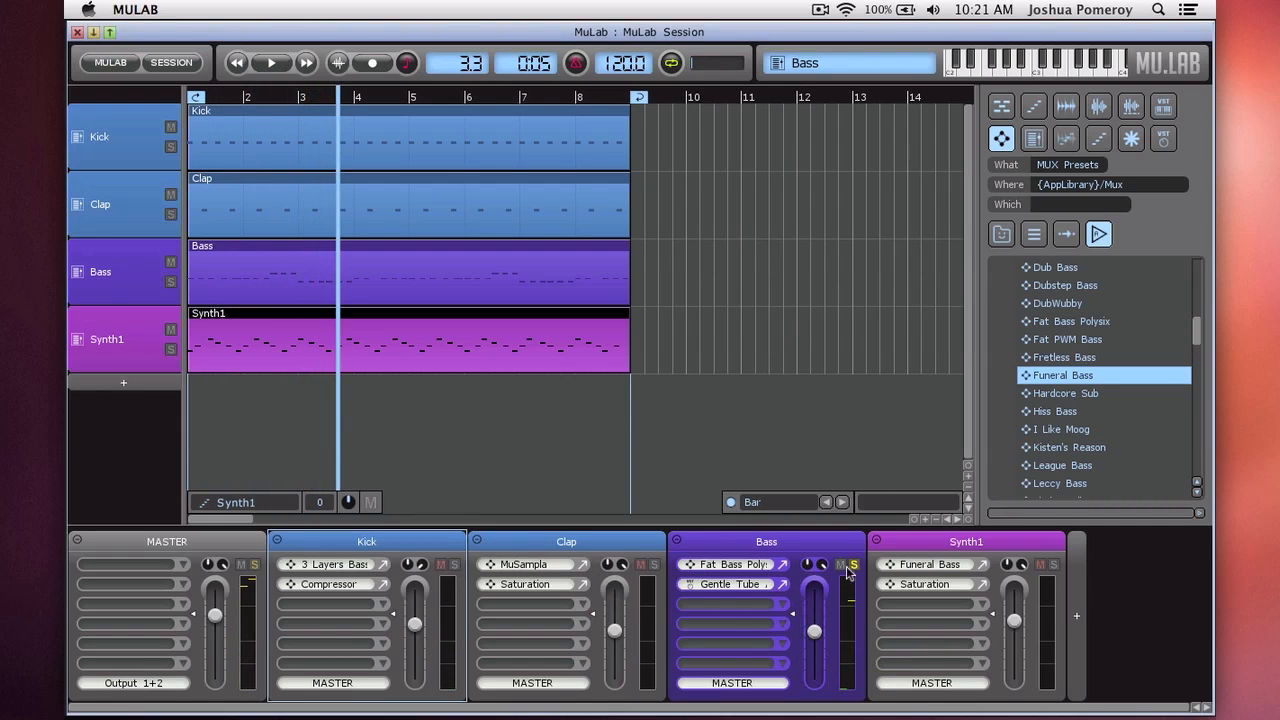
- Play the full arrangement, solo the Synth1 track, and stop playback
{"action": "key", "text": "space"}
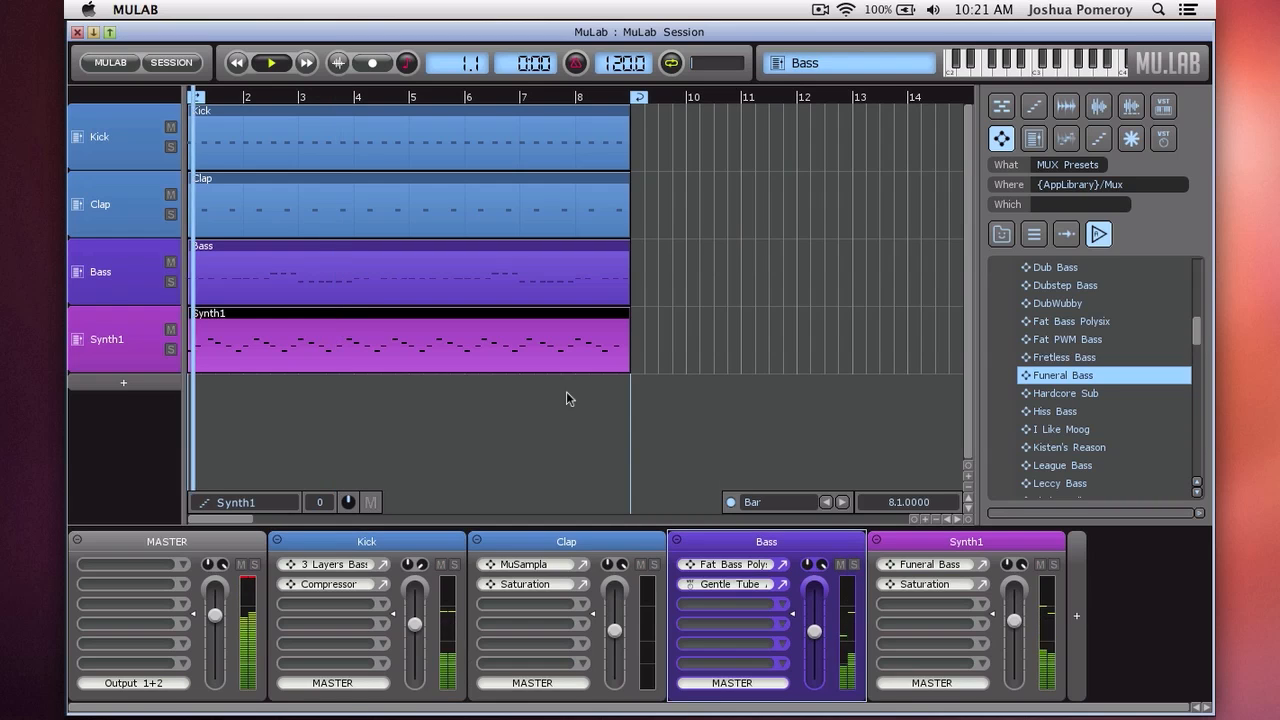
{"action": "mouse_move", "coordinate": [1018, 625]}
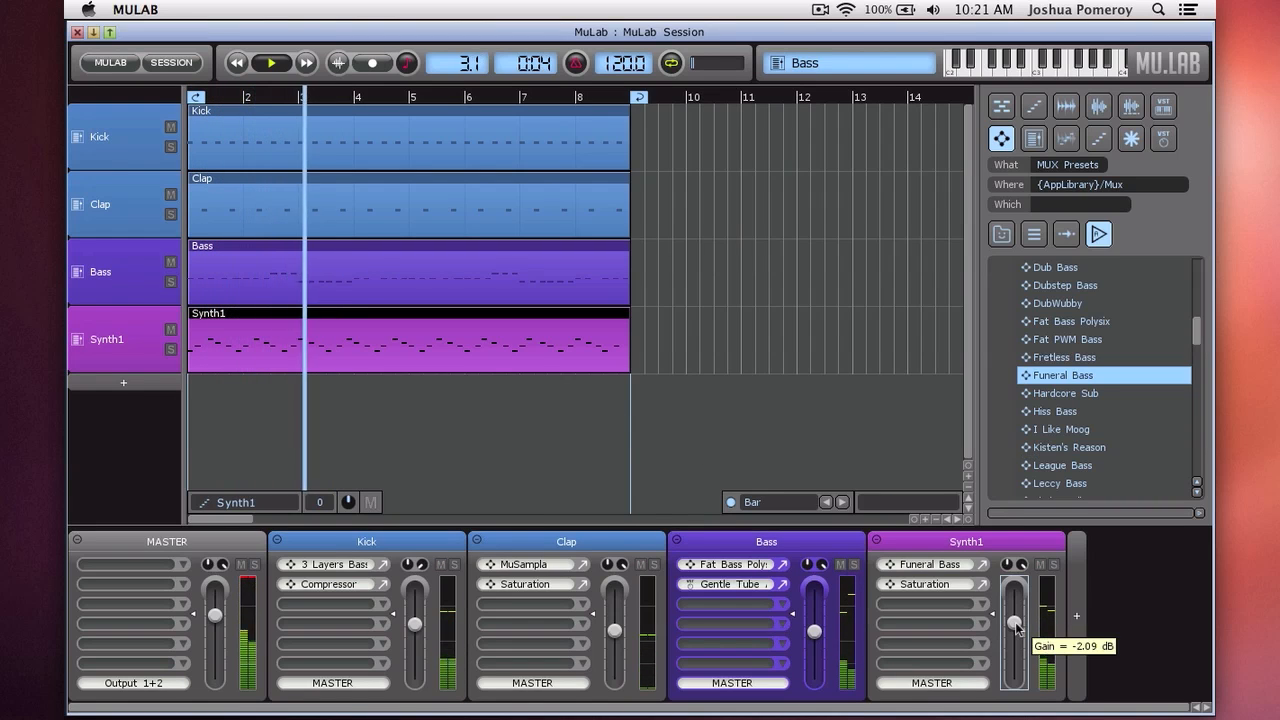
{"action": "left_click", "coordinate": [1055, 567]}
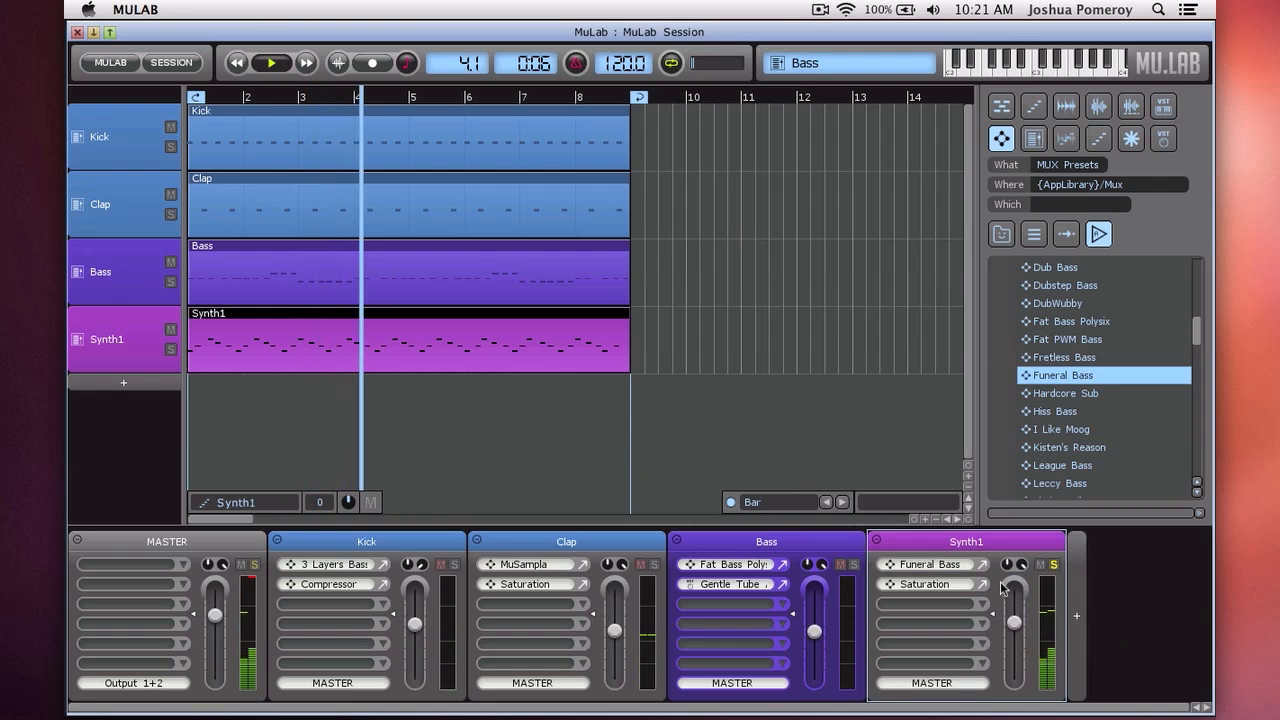
{"action": "key", "text": "space"}
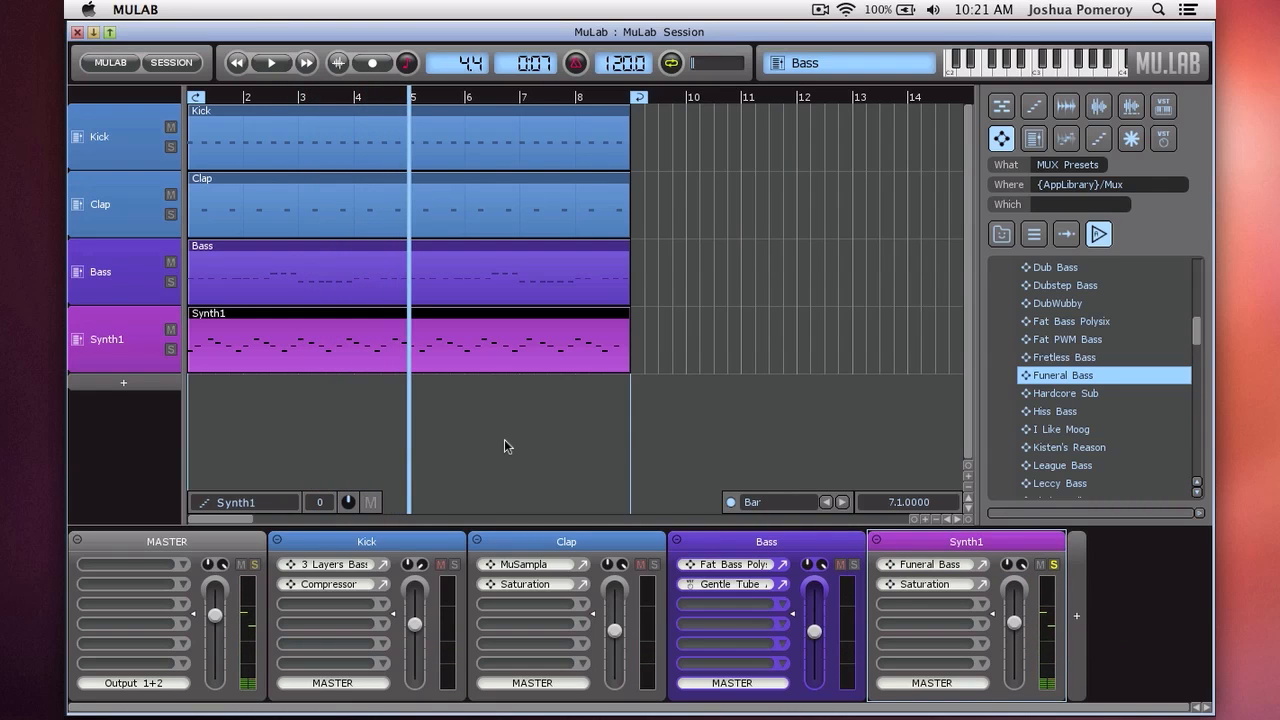
- Add the factory Hipass Filter effect to the third slot of the Synth1 track
{"action": "left_click", "coordinate": [983, 612]}
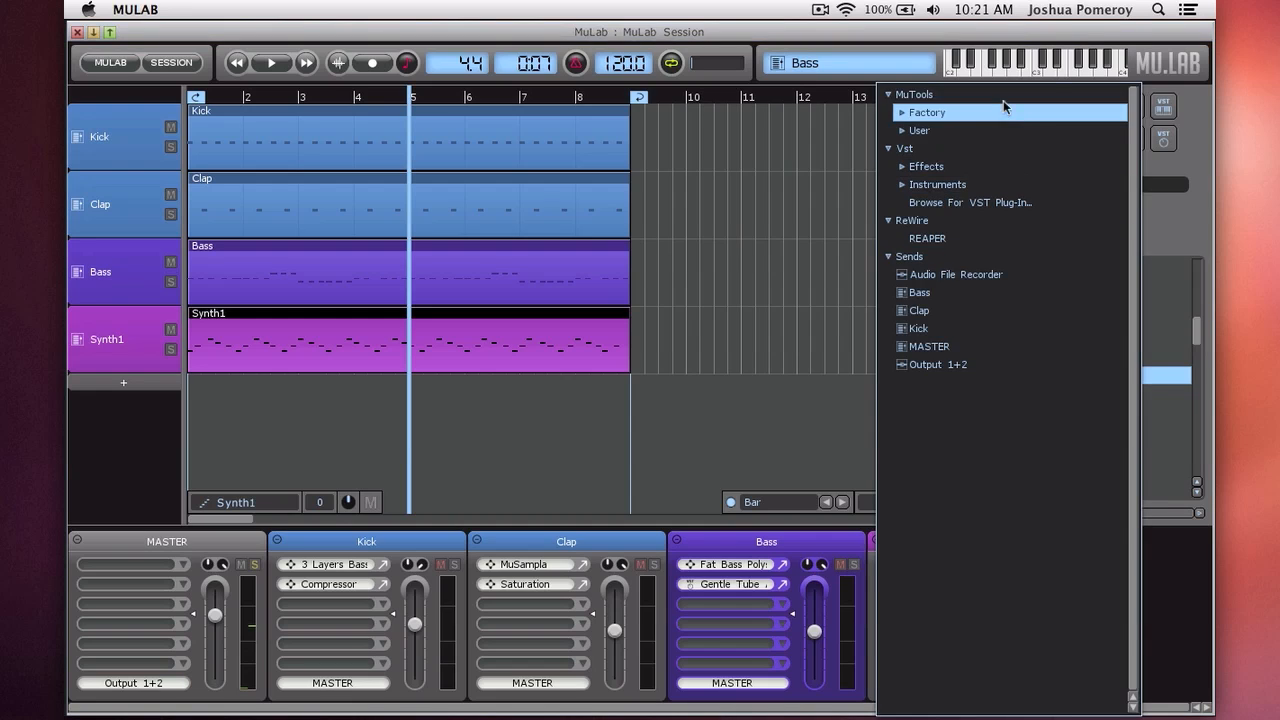
{"action": "left_click", "coordinate": [993, 125]}
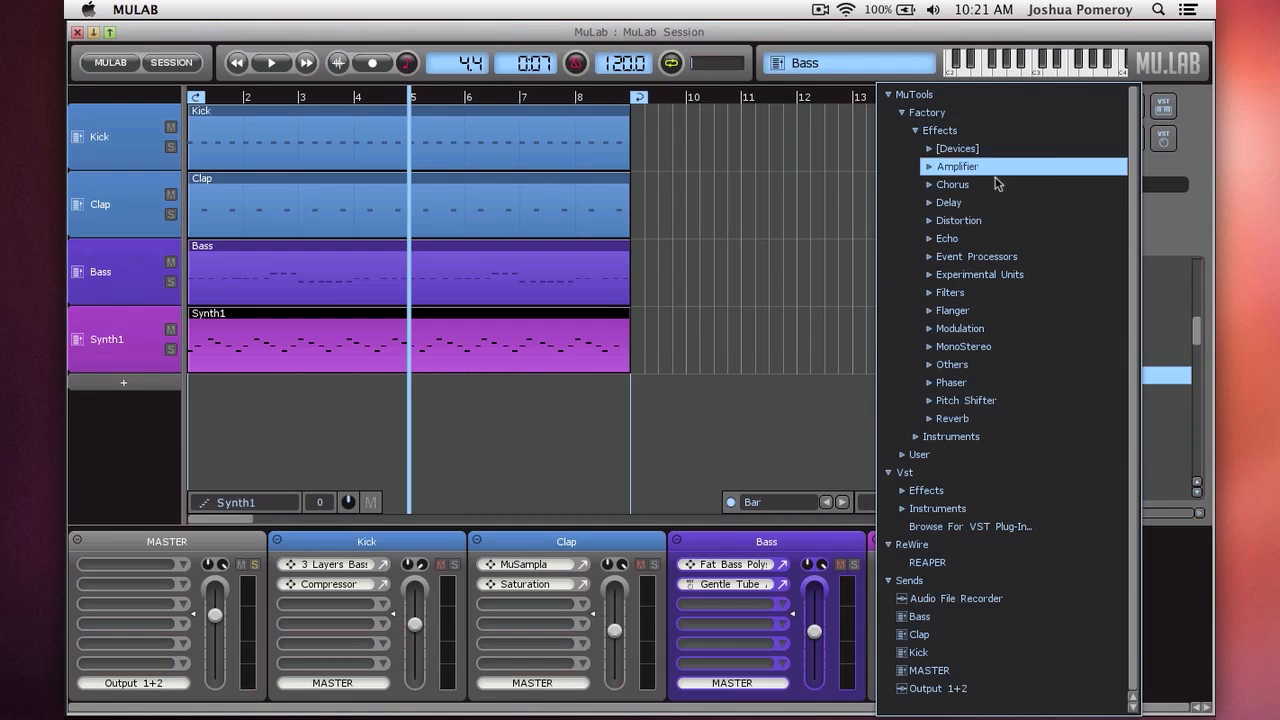
{"action": "left_click", "coordinate": [1000, 292]}
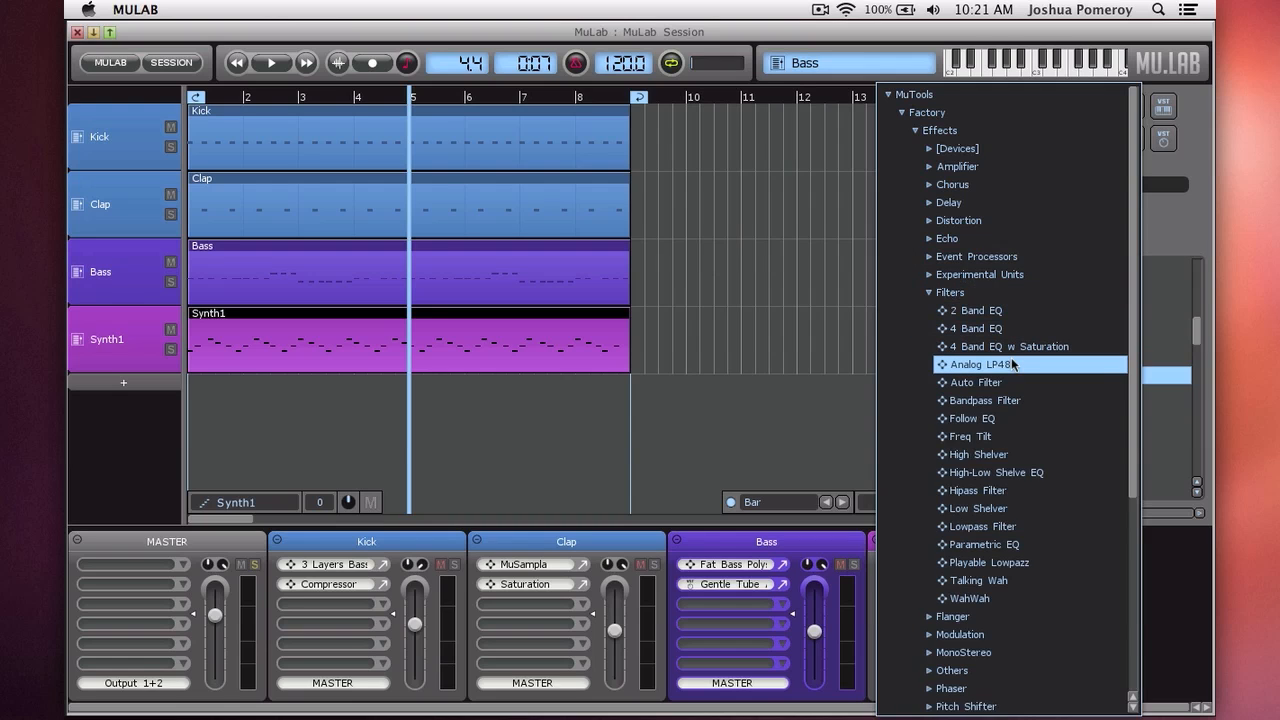
{"action": "left_click", "coordinate": [1014, 490]}
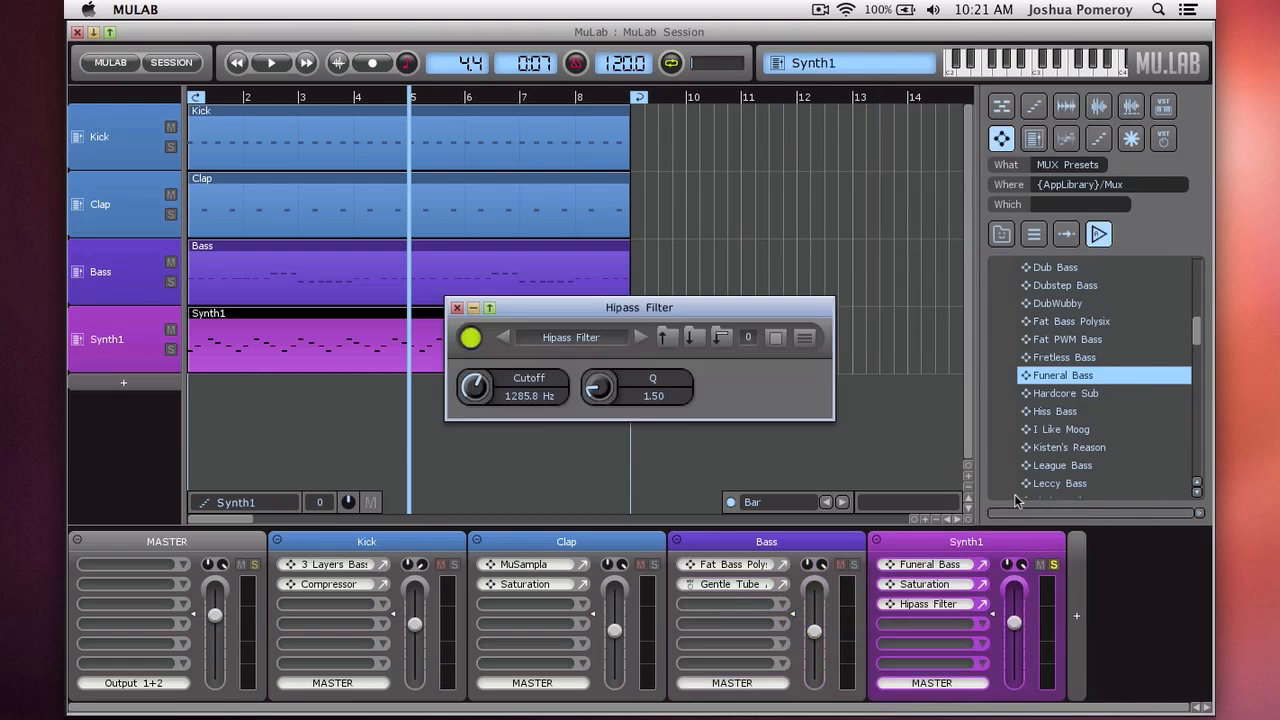
- Play the soloed Synth1, comparing the Hipass Filter active and bypassed, and set its Cutoff to 383.3 Hz
{"action": "key", "text": "space"}
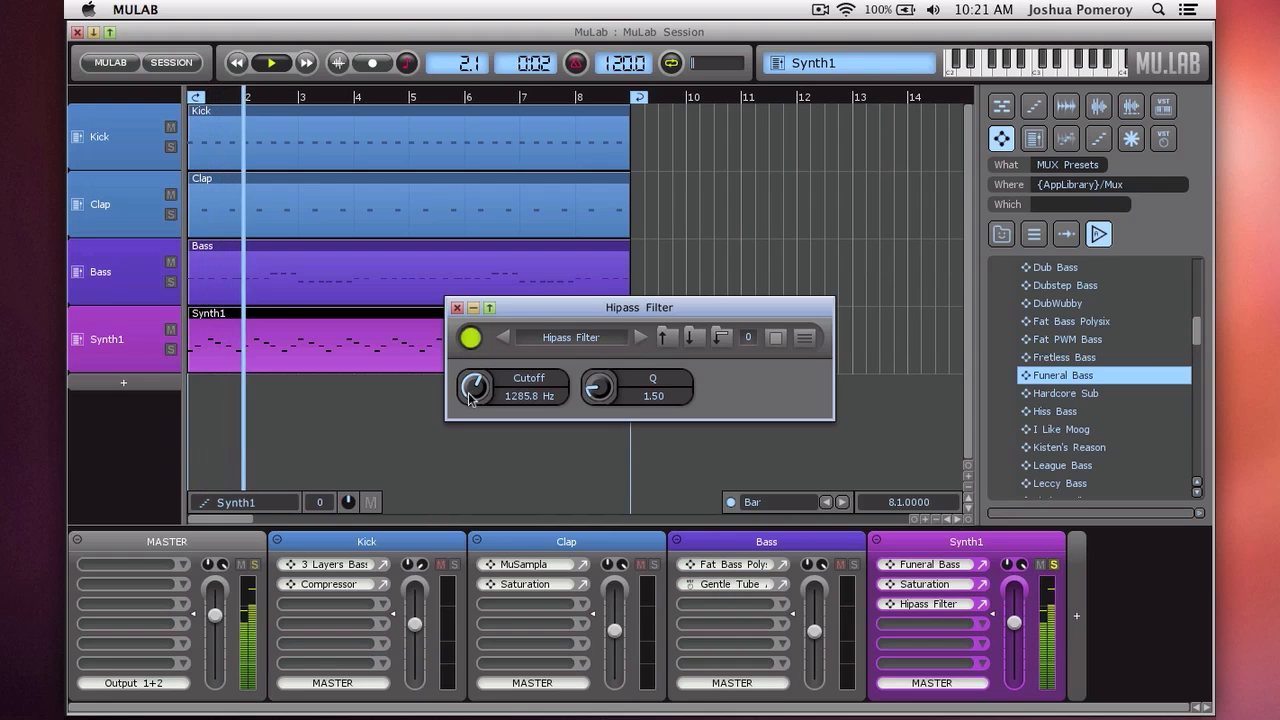
{"action": "left_click_drag", "start_coordinate": [475, 405], "coordinate": [474, 451]}
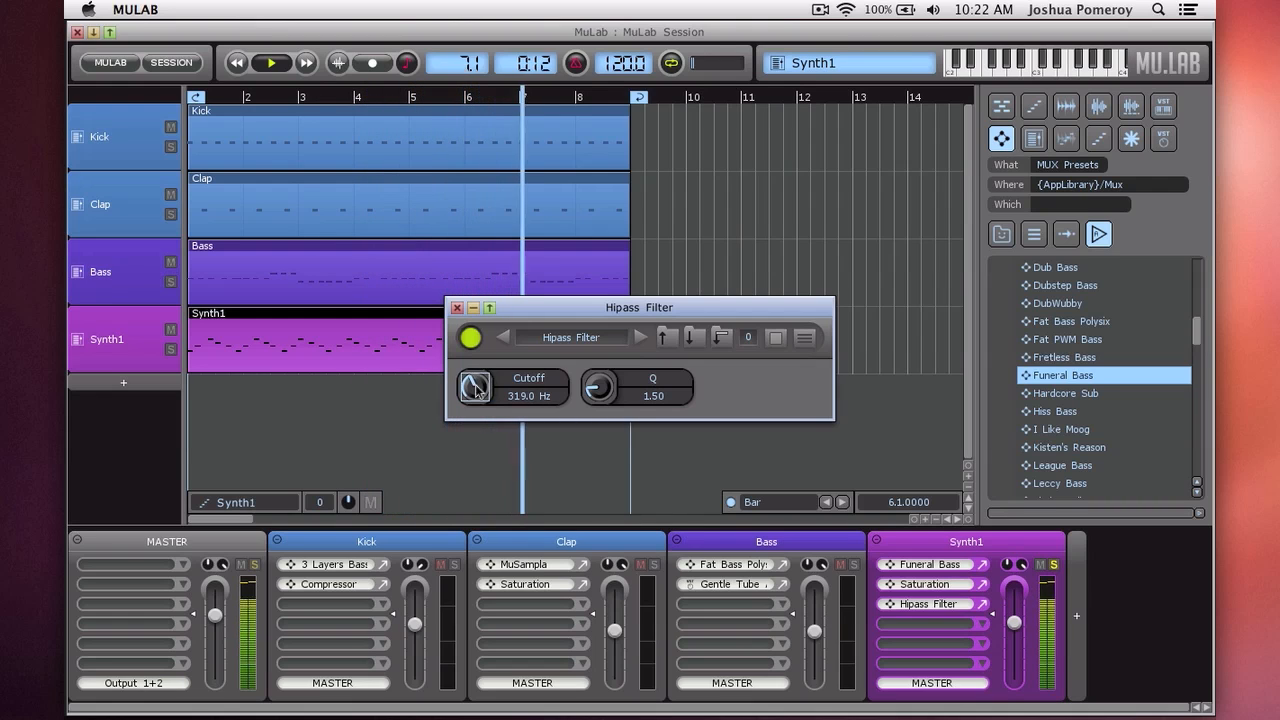
{"action": "left_click", "coordinate": [470, 338]}
{"action": "left_click", "coordinate": [471, 338]}
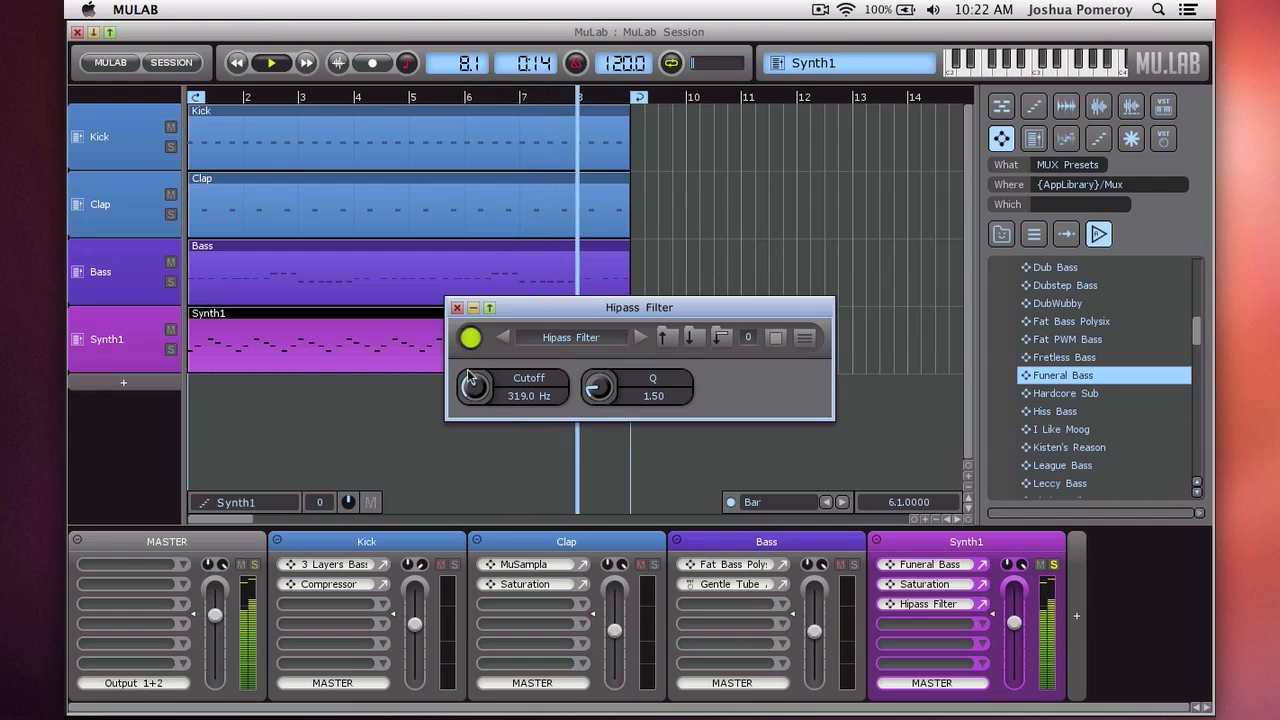
{"action": "left_click_drag", "start_coordinate": [472, 394], "coordinate": [473, 385]}
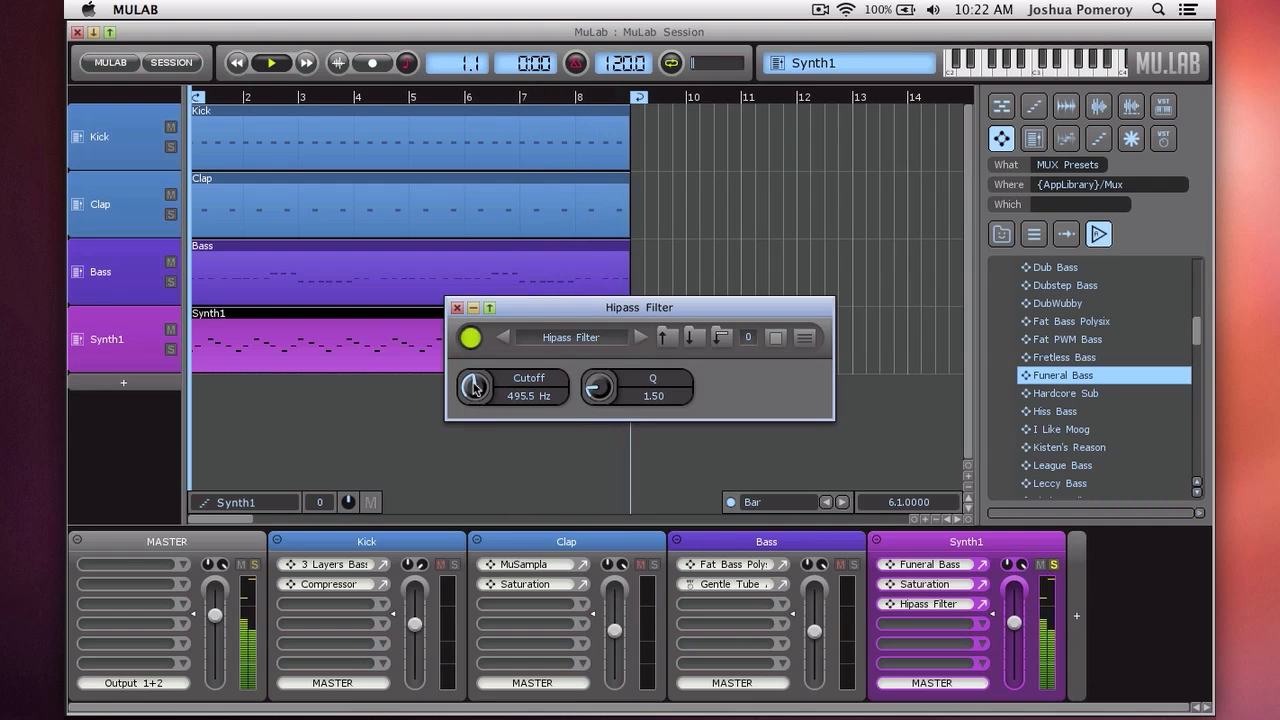
{"action": "left_click_drag", "start_coordinate": [474, 388], "coordinate": [476, 393]}
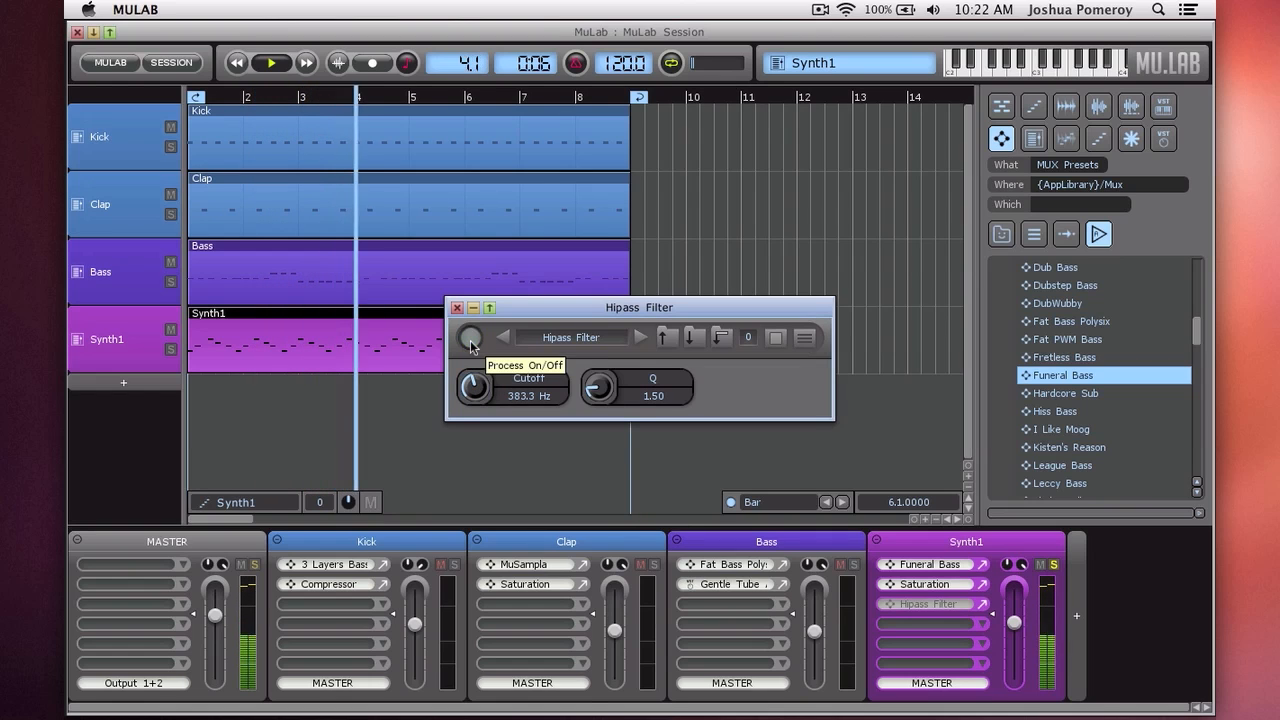
- Close the Hipass Filter window with the effect active, stop playback, clear Synth1's solo, and return to the start of the song
{"action": "left_click", "coordinate": [457, 308]}
{"action": "key", "text": "space"}
{"action": "left_click", "coordinate": [1053, 567]}
{"action": "key", "text": "Return"}
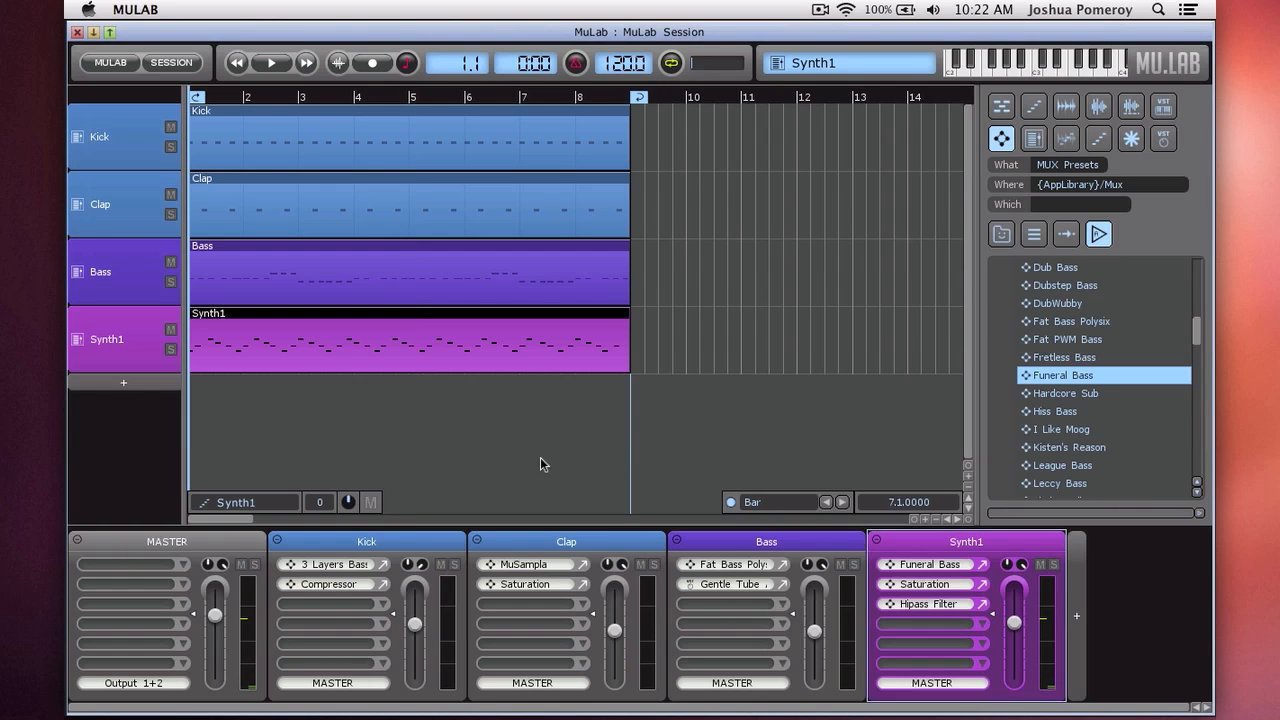
- Play the full arrangement, comparing Synth1's Hipass Filter active and bypassed, and stop playback with the filter active
{"action": "key", "text": "space"}
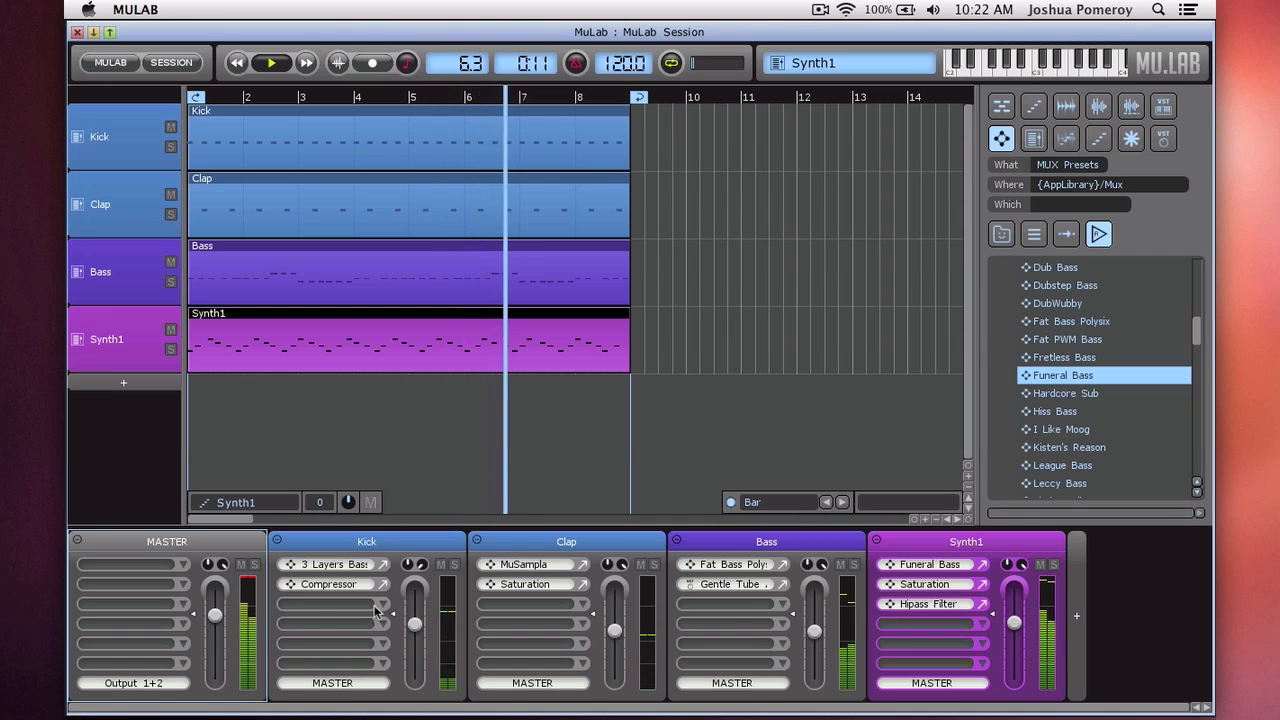
{"action": "mouse_move", "coordinate": [1010, 636]}
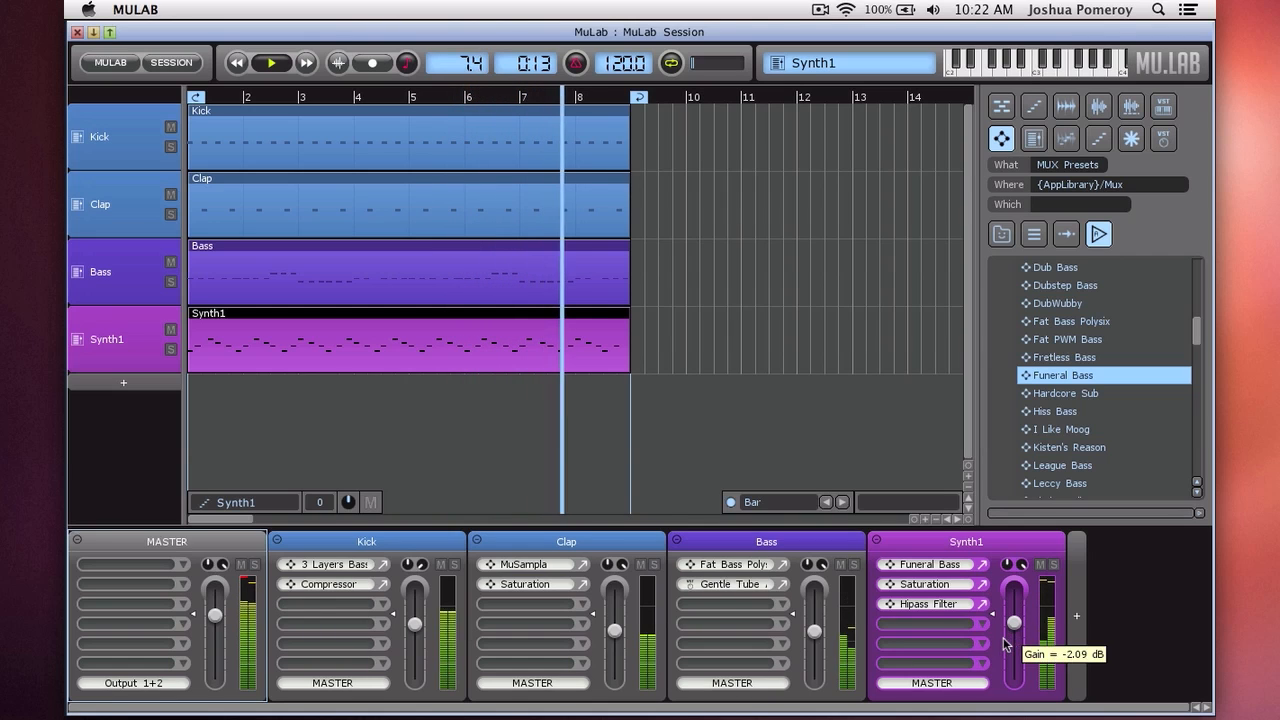
{"action": "left_click", "coordinate": [952, 607]}
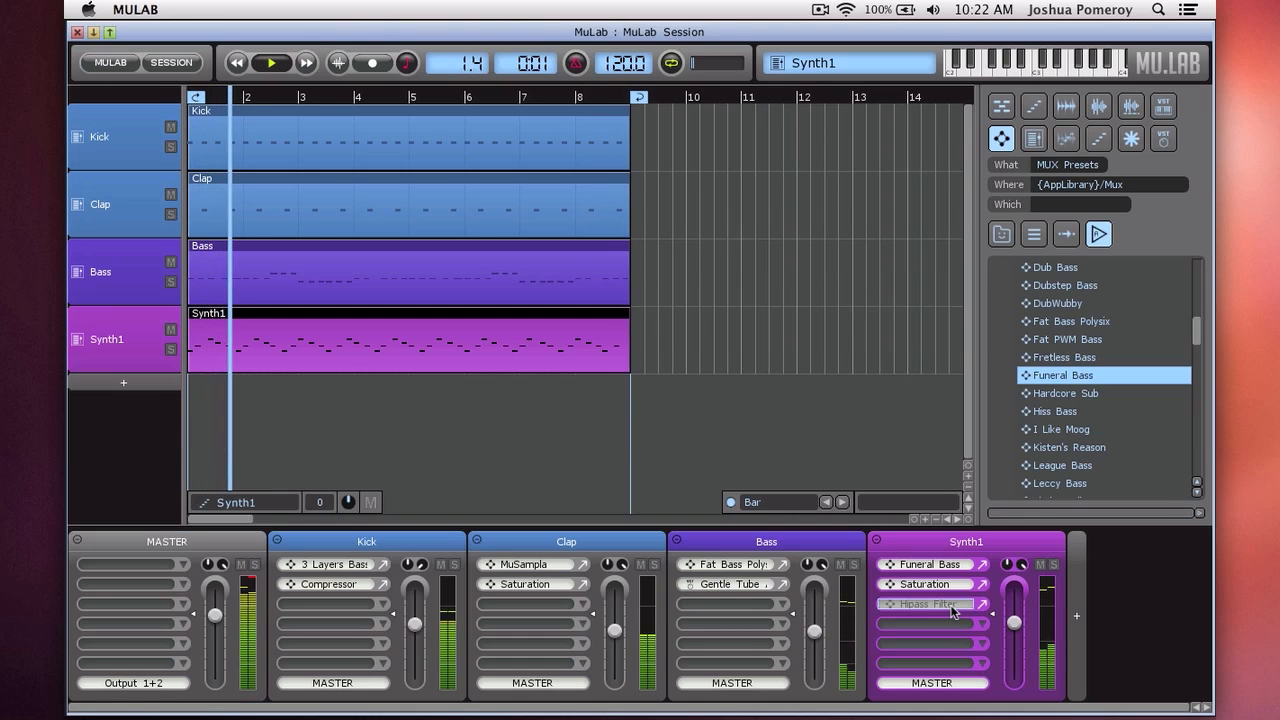
{"action": "key", "text": "space"}
{"action": "left_click", "coordinate": [952, 606]}
- Reorder Synth1's effects so the Hipass Filter sits before Saturation, and audition the full arrangement from the start
{"action": "left_click", "coordinate": [953, 583]}
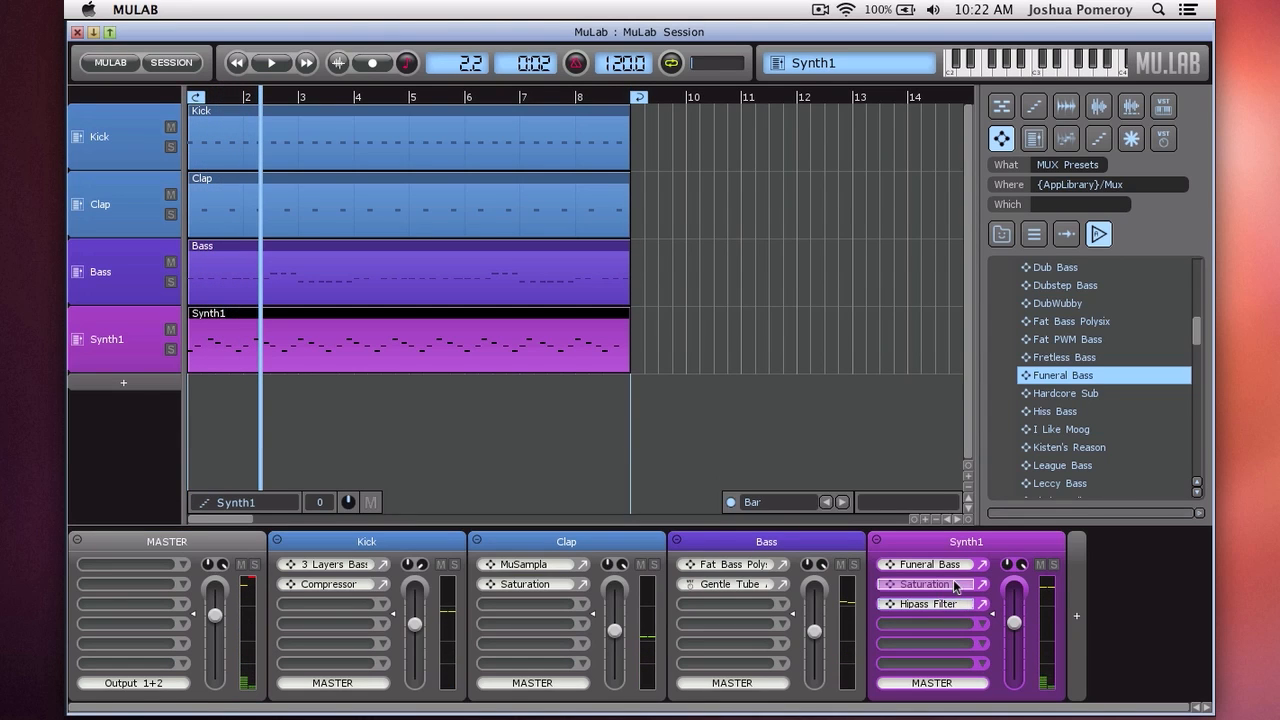
{"action": "mouse_move", "coordinate": [953, 579]}
{"action": "left_mouse_down"}
{"action": "mouse_move", "coordinate": [952, 620]}
{"action": "mouse_move", "coordinate": [928, 596]}
{"action": "mouse_move", "coordinate": [944, 579]}
{"action": "mouse_move", "coordinate": [947, 606]}
{"action": "mouse_move", "coordinate": [943, 588]}
{"action": "left_mouse_up"}
{"action": "key", "text": "space"}
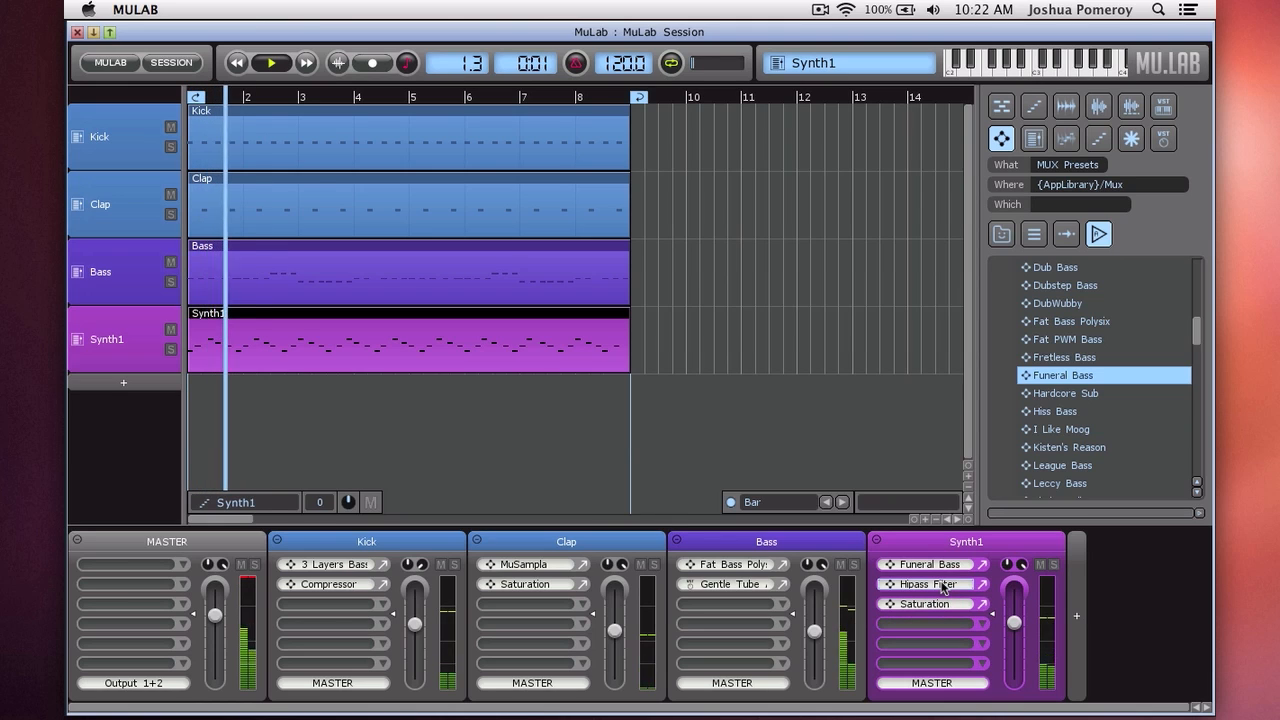
{"action": "key", "text": "space"}
{"action": "key", "text": "Return"}
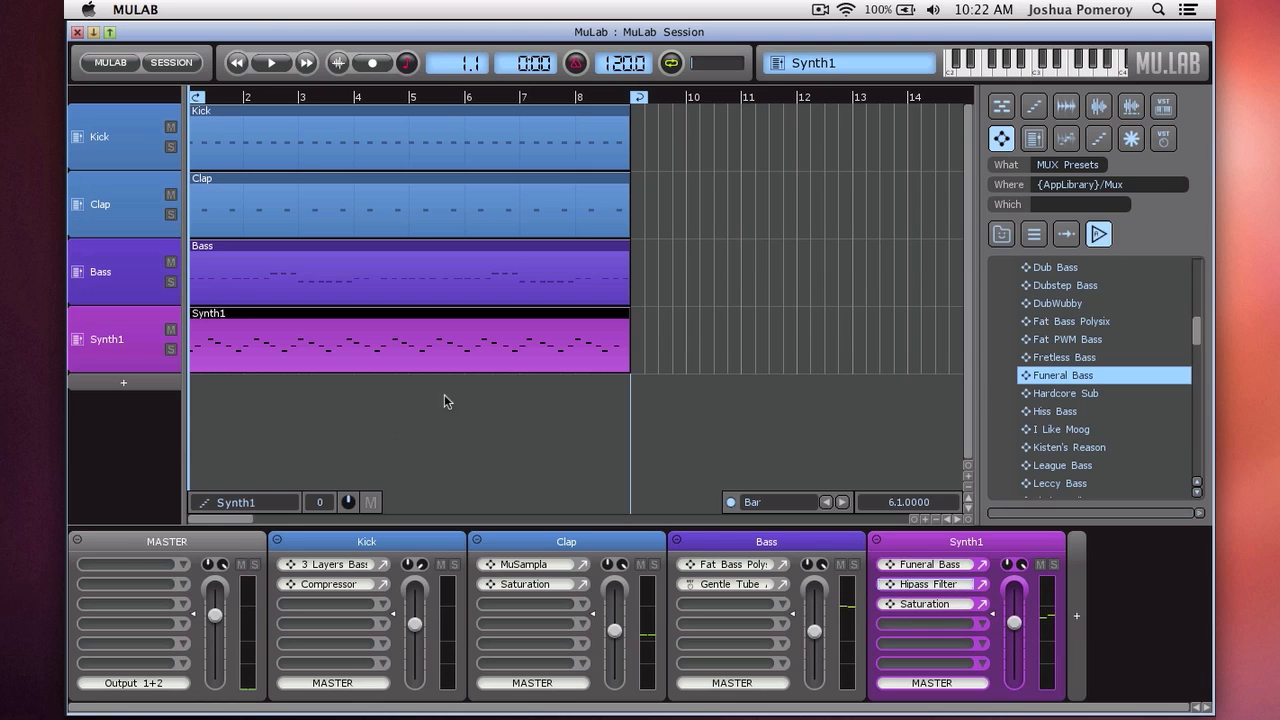
{"action": "key", "text": "space"}
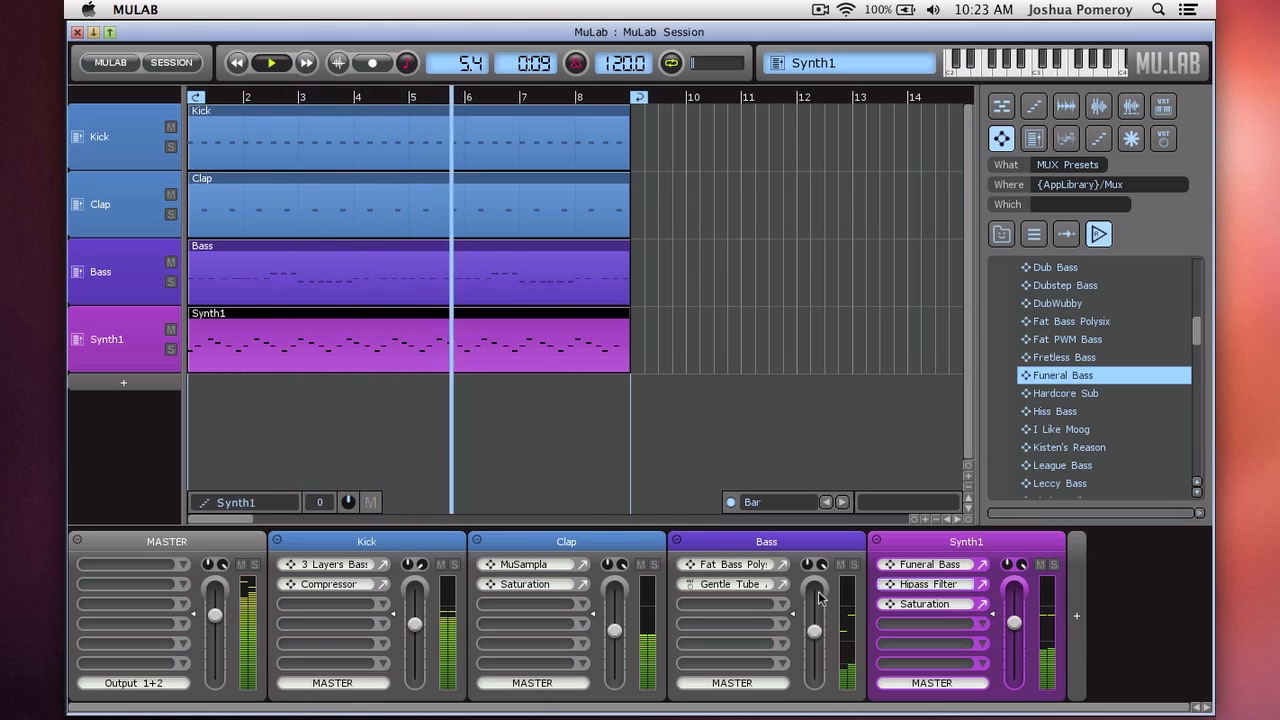
{"action": "key", "text": "space"}
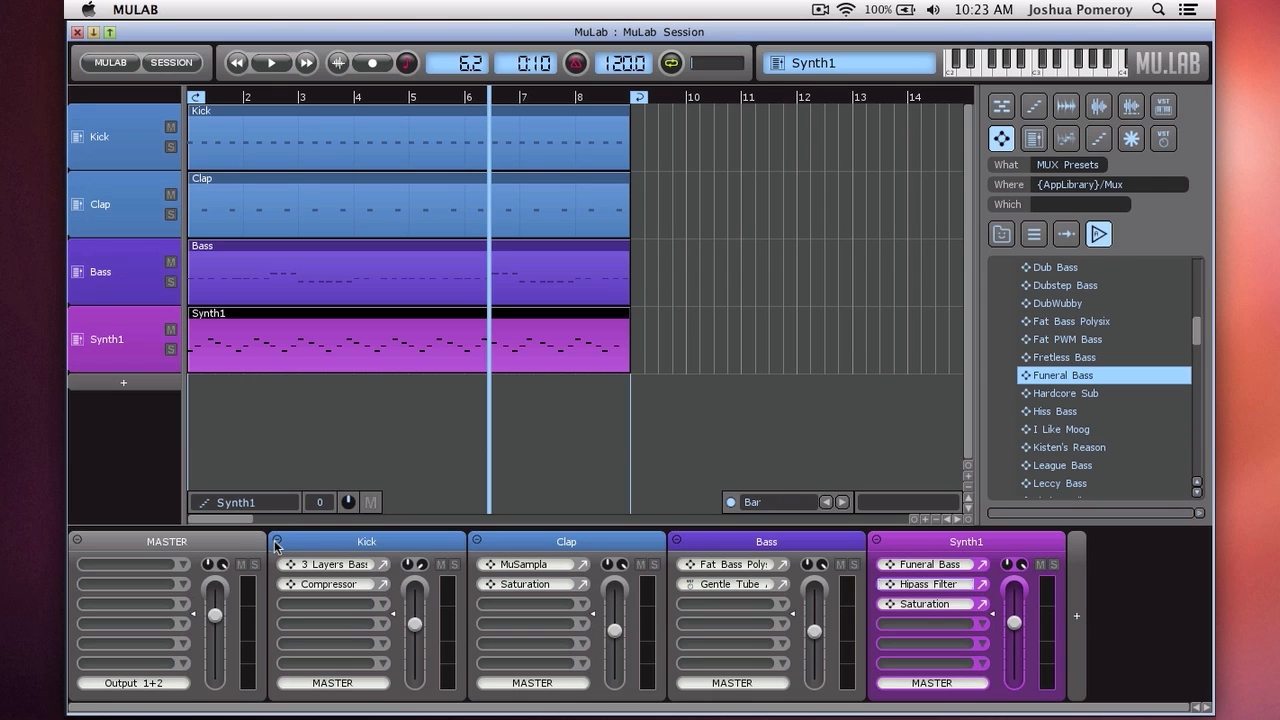
- Turn on Auto Collapse/Expand for the mixer racks, collapse Bass, Synth1, Clap and Kick, and try it by selecting Kick and Clap
{"action": "right_click", "coordinate": [279, 544]}
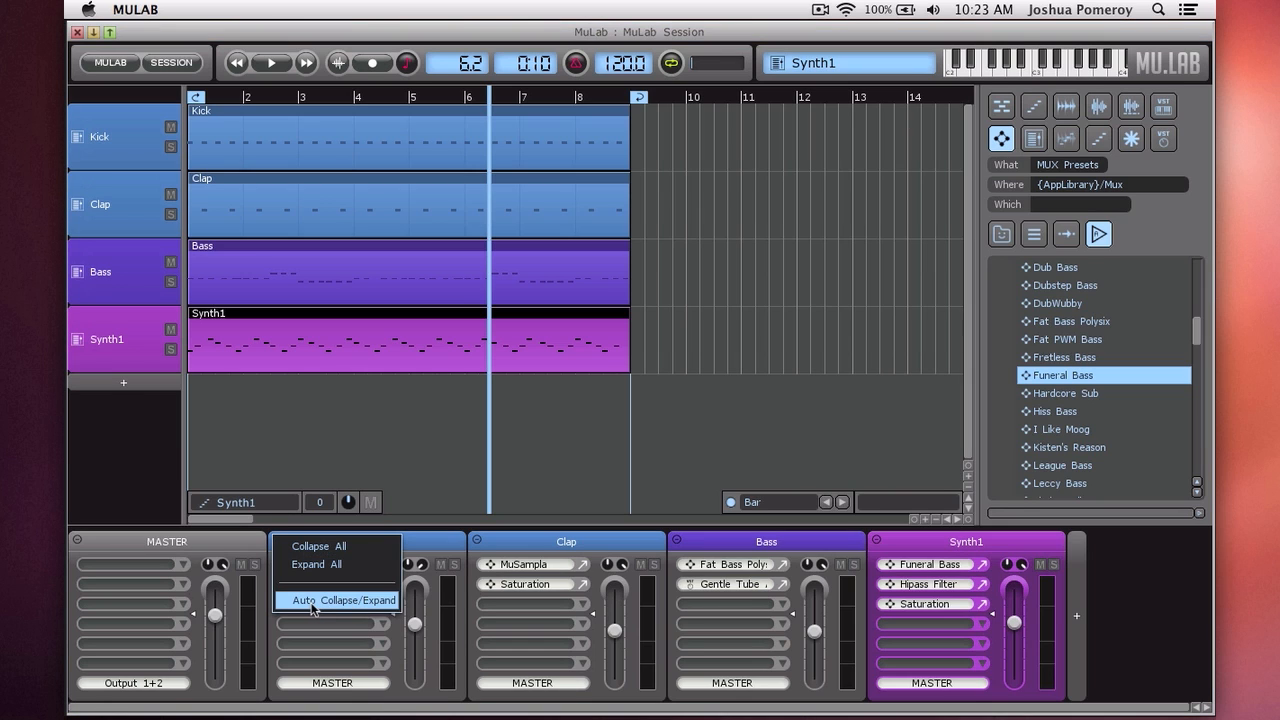
{"action": "left_click", "coordinate": [365, 600]}
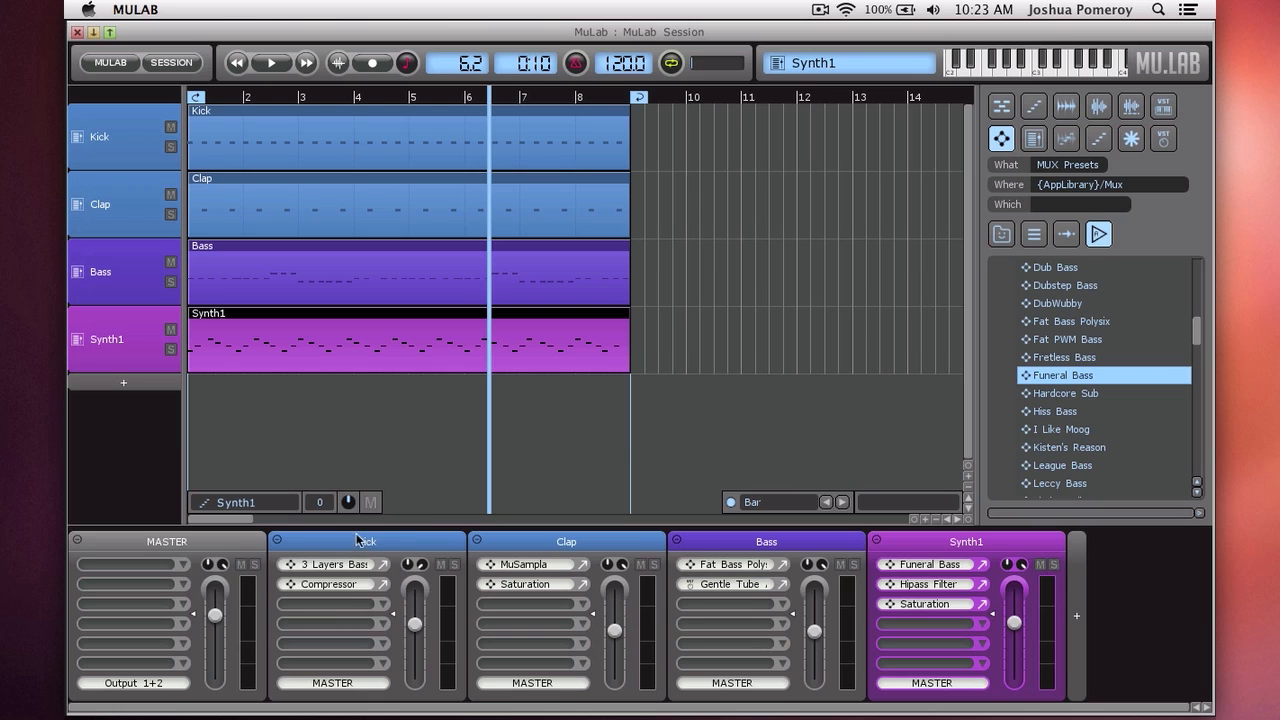
{"action": "left_click", "coordinate": [676, 541]}
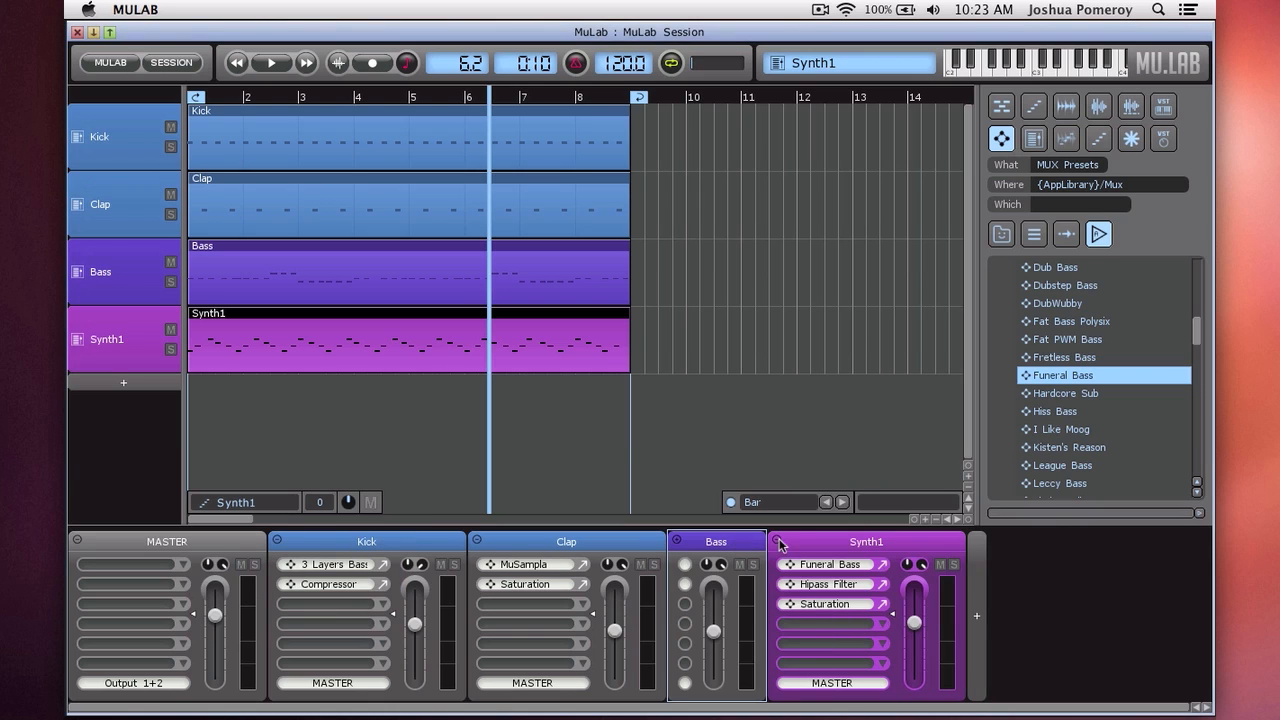
{"action": "left_click", "coordinate": [777, 541]}
{"action": "left_click", "coordinate": [478, 541]}
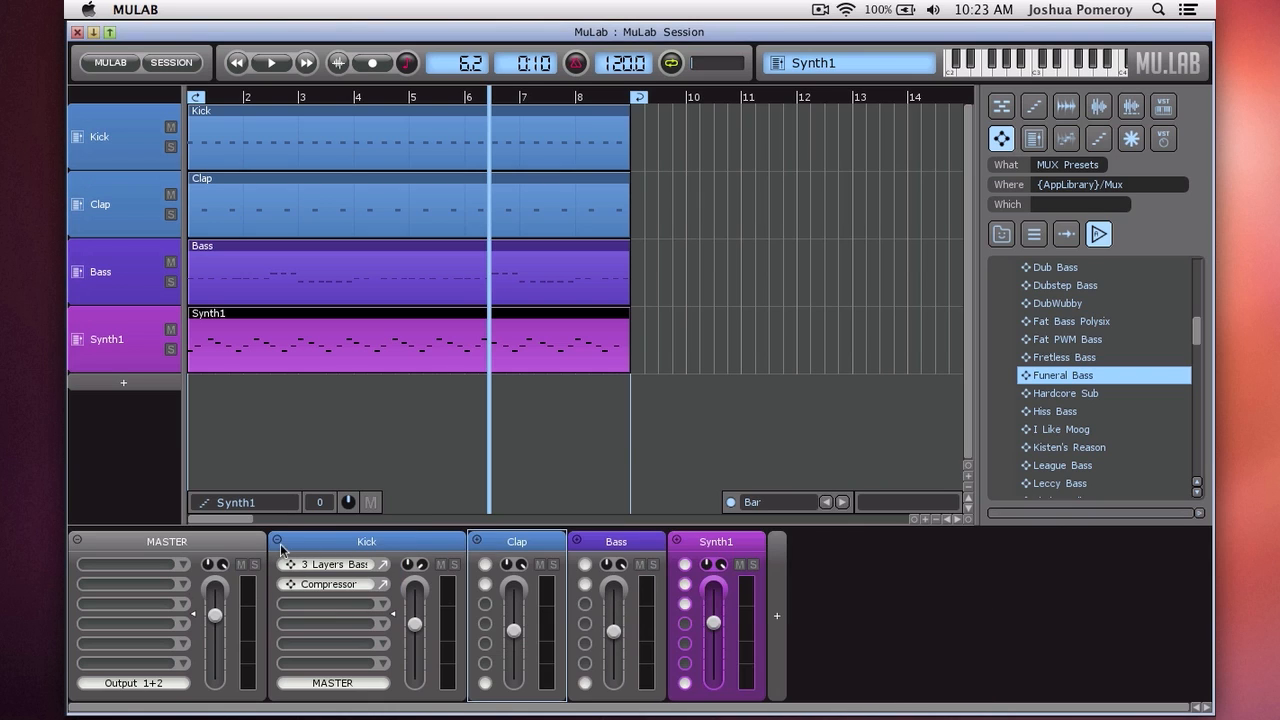
{"action": "left_click", "coordinate": [278, 540]}
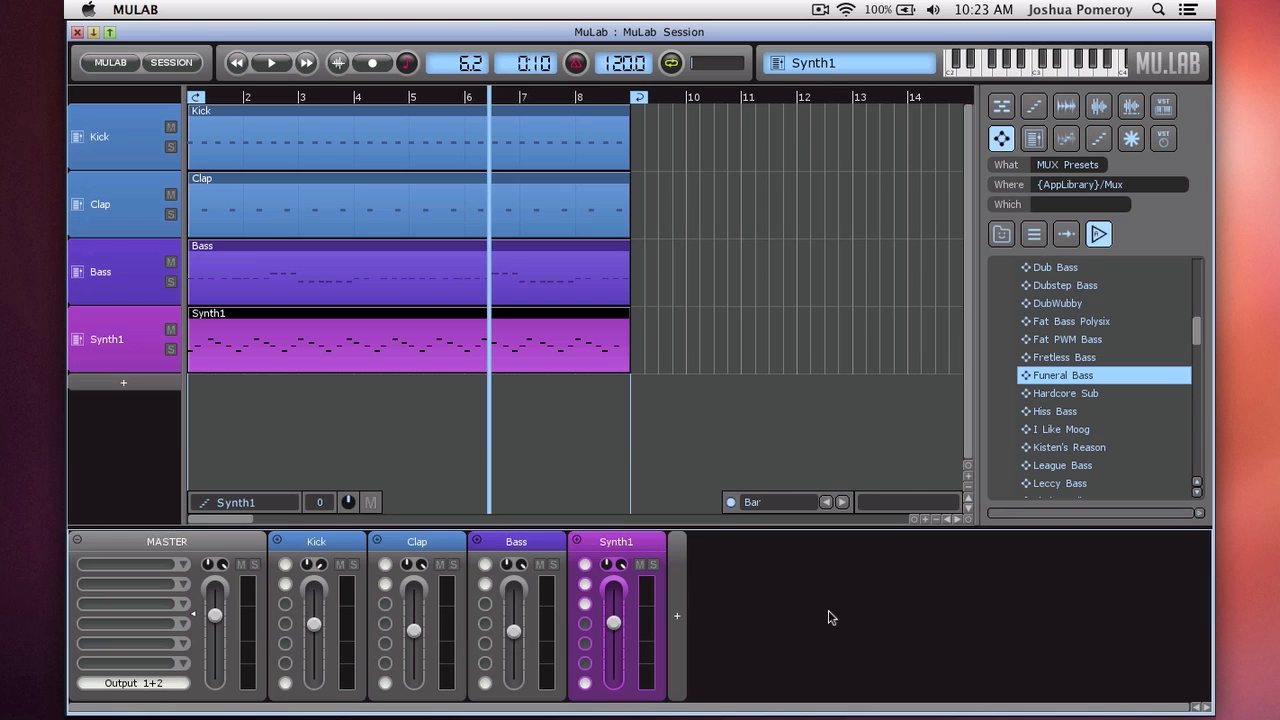
{"action": "left_click", "coordinate": [338, 549]}
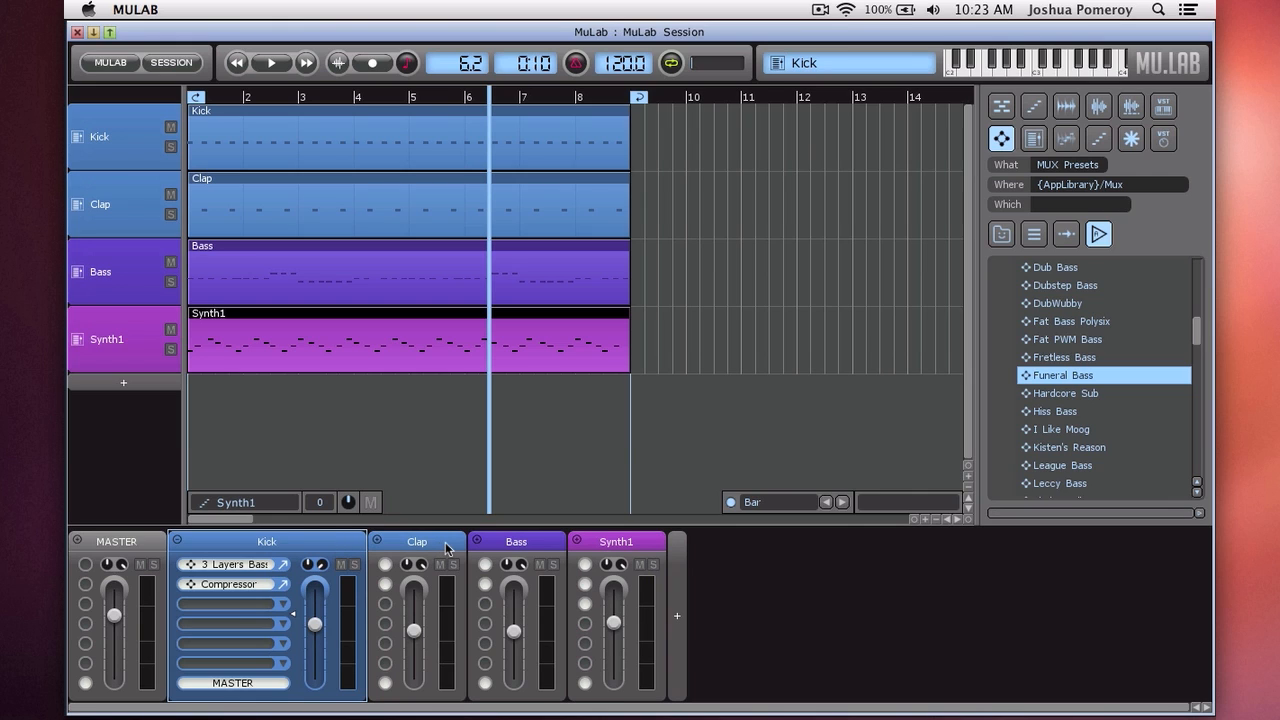
{"action": "left_click", "coordinate": [446, 548]}
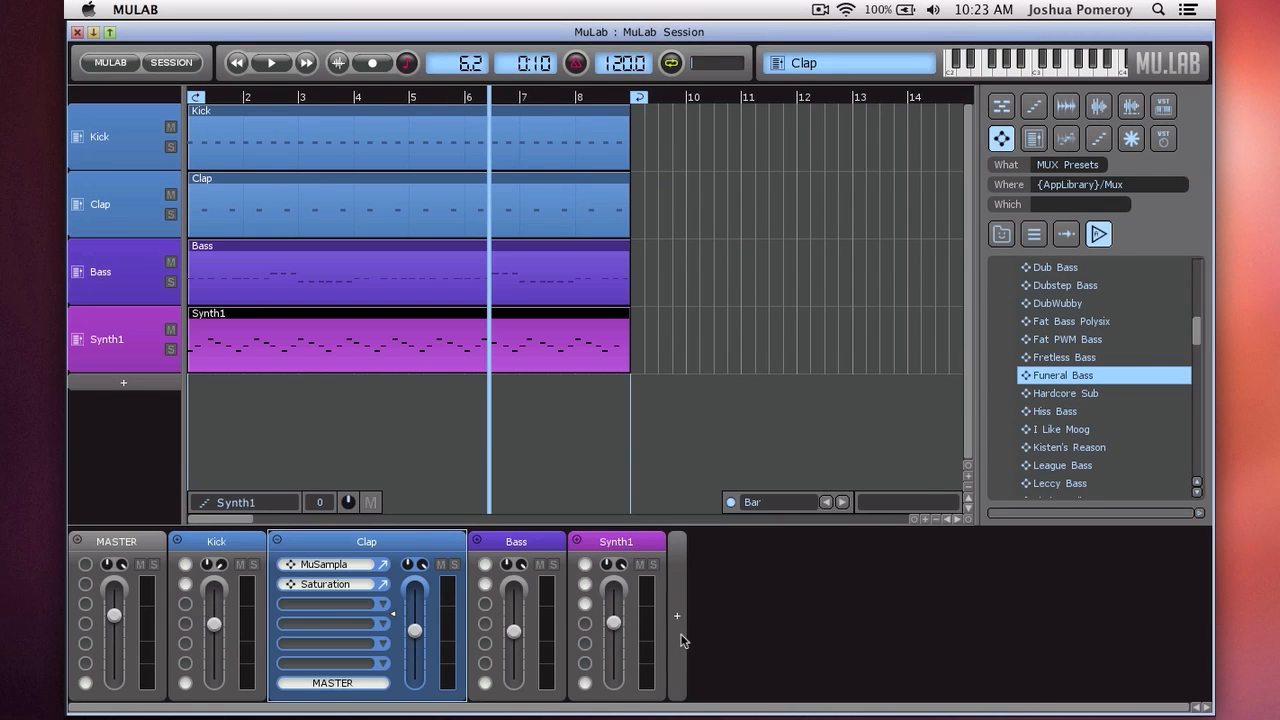
- Add a new mixer rack named Drums and place it directly after the MASTER rack
{"action": "left_click", "coordinate": [681, 610]}
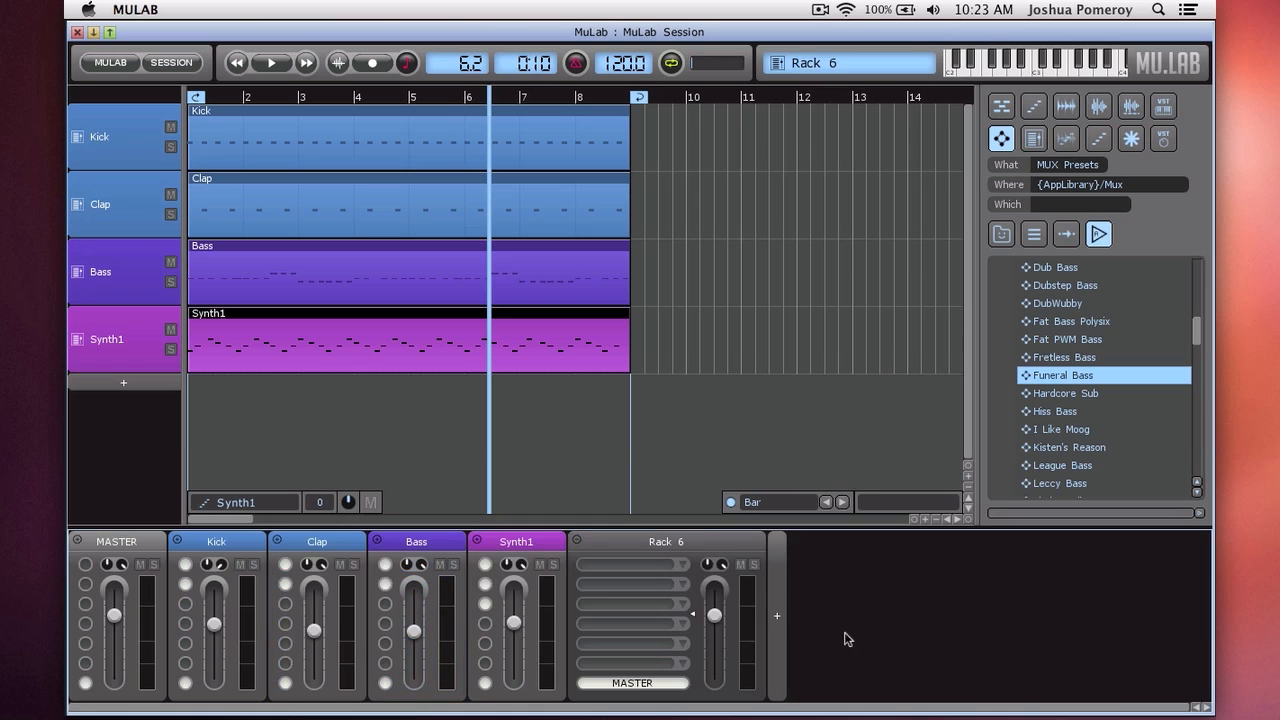
{"action": "double_click", "coordinate": [675, 545]}
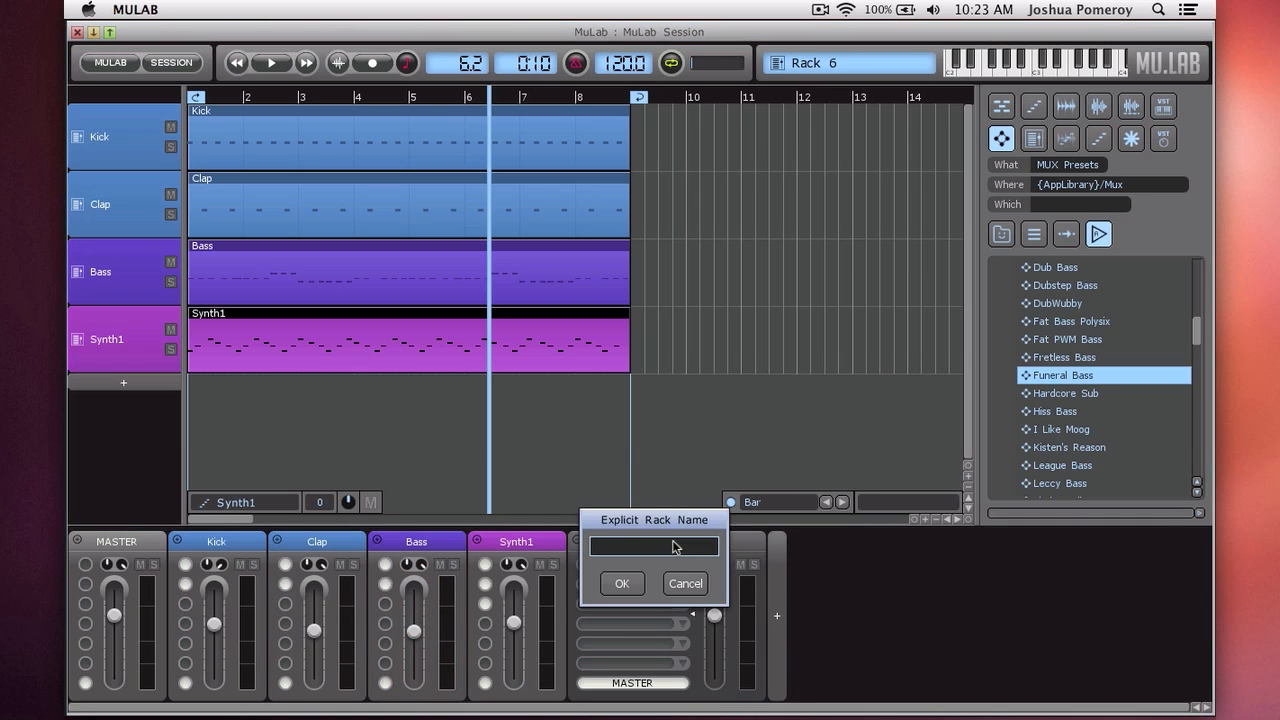
{"action": "type", "text": "Drums"}
{"action": "key", "text": "Return"}
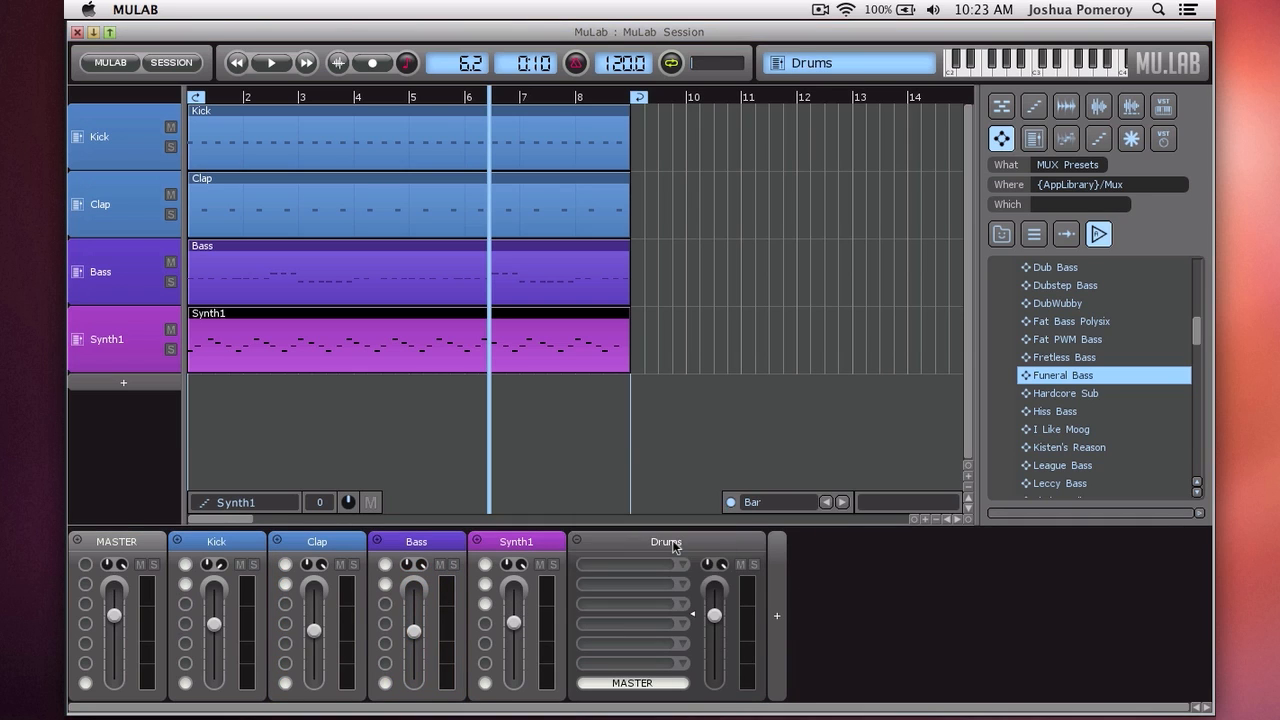
{"action": "left_click_drag", "start_coordinate": [701, 545], "coordinate": [234, 598]}
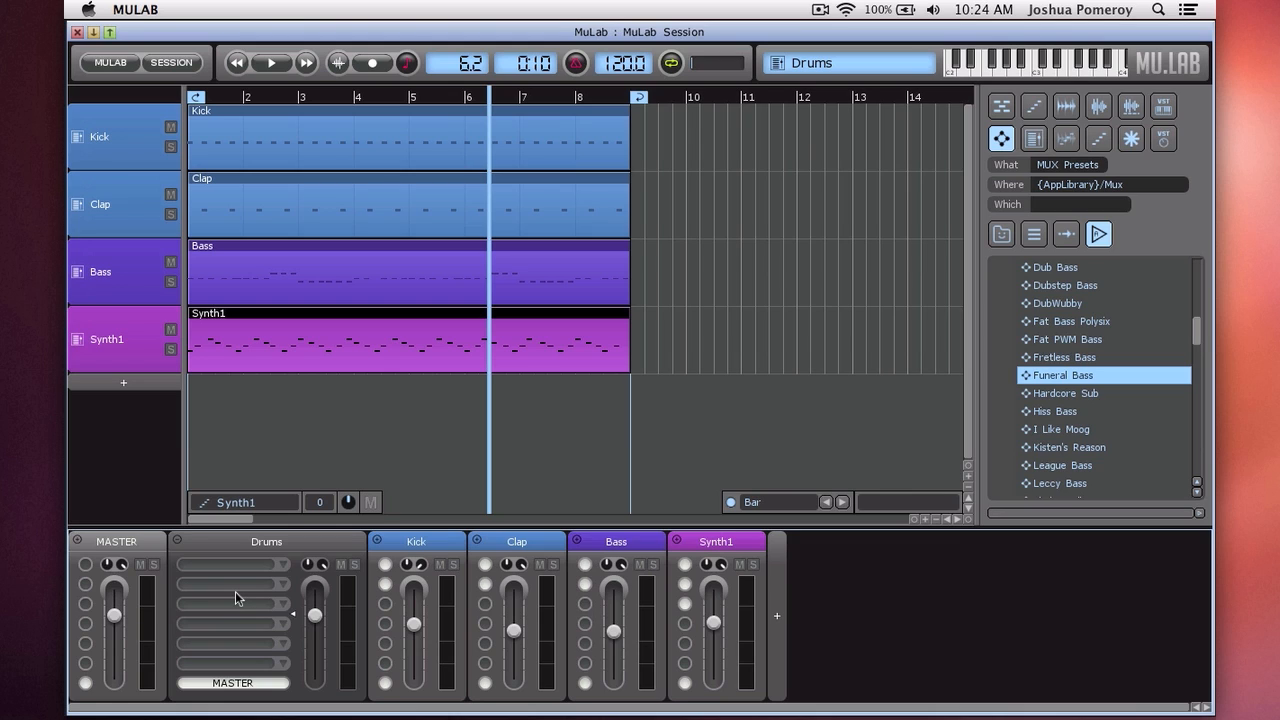
- Route the audio outputs of the Kick and Clap racks to the Drums rack
{"action": "left_click", "coordinate": [445, 548]}
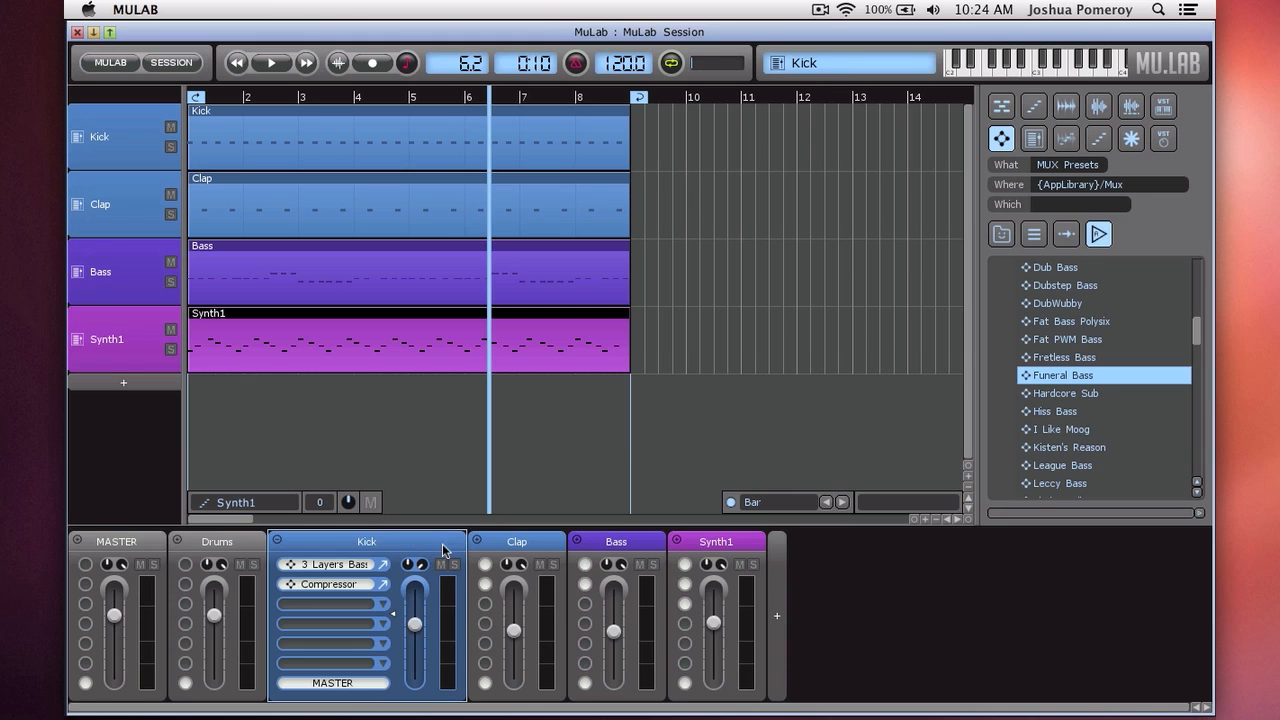
{"action": "left_click", "coordinate": [362, 684]}
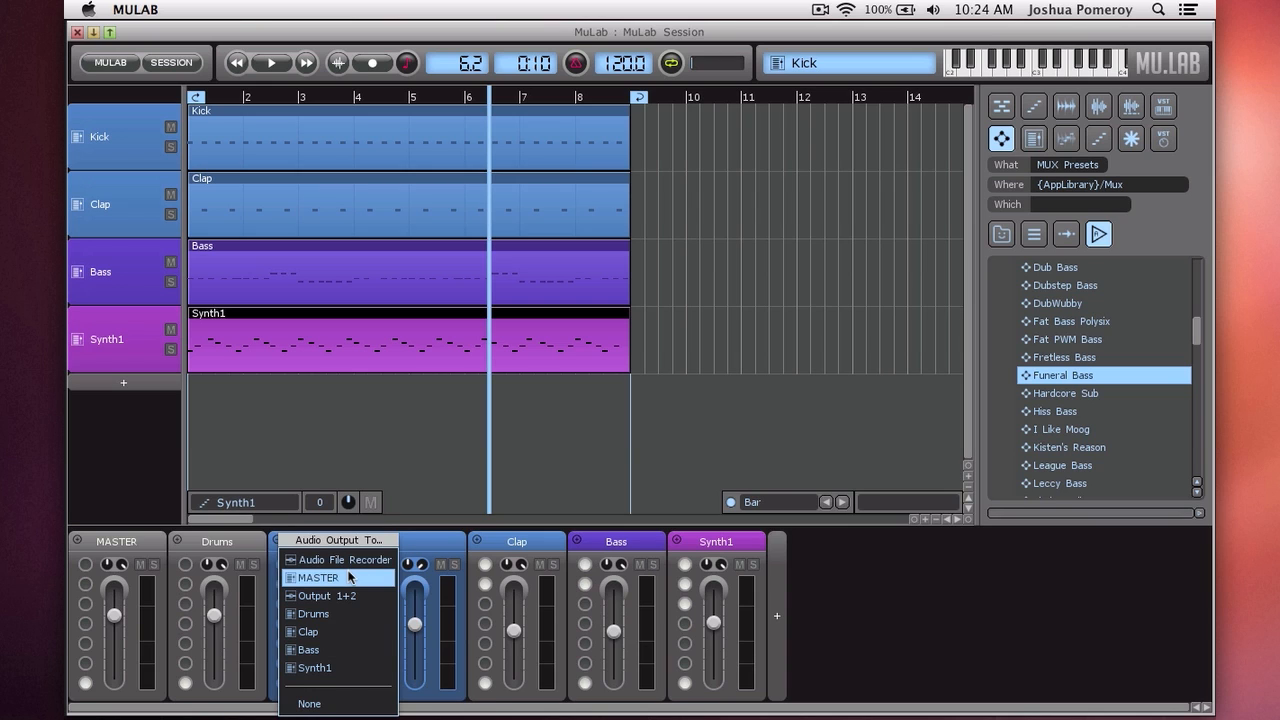
{"action": "left_click", "coordinate": [347, 614]}
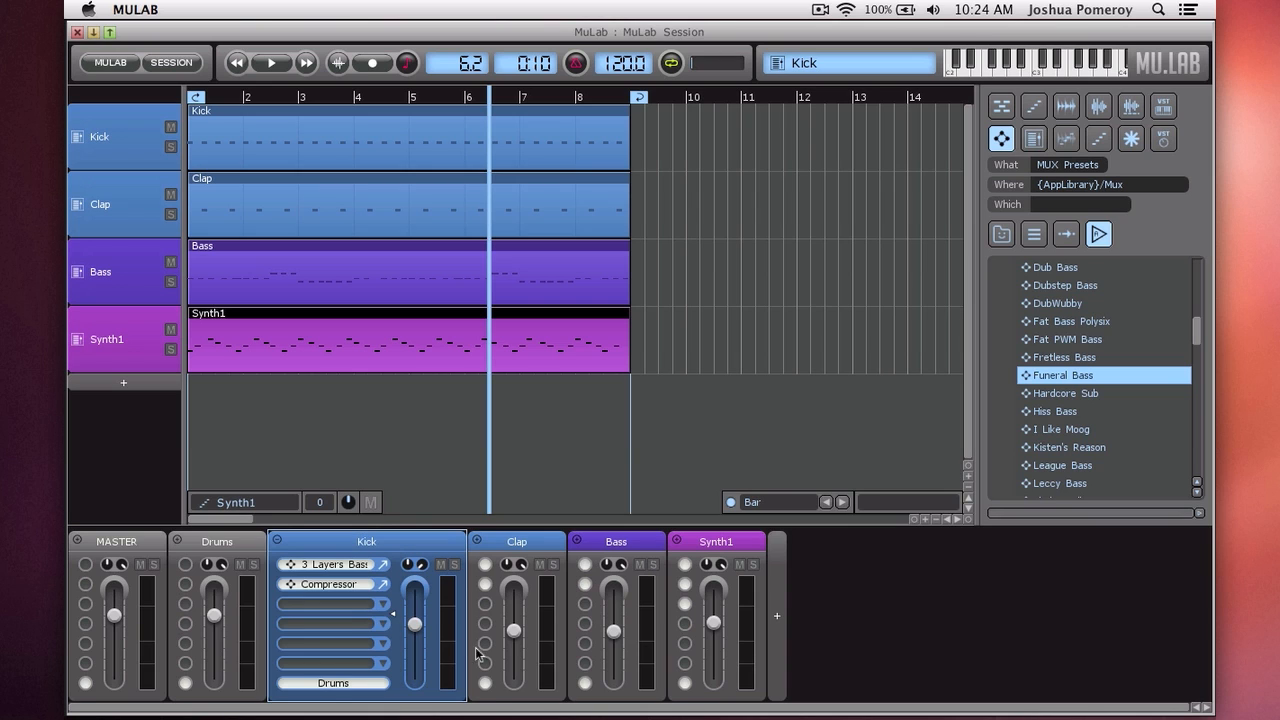
{"action": "left_click", "coordinate": [530, 546]}
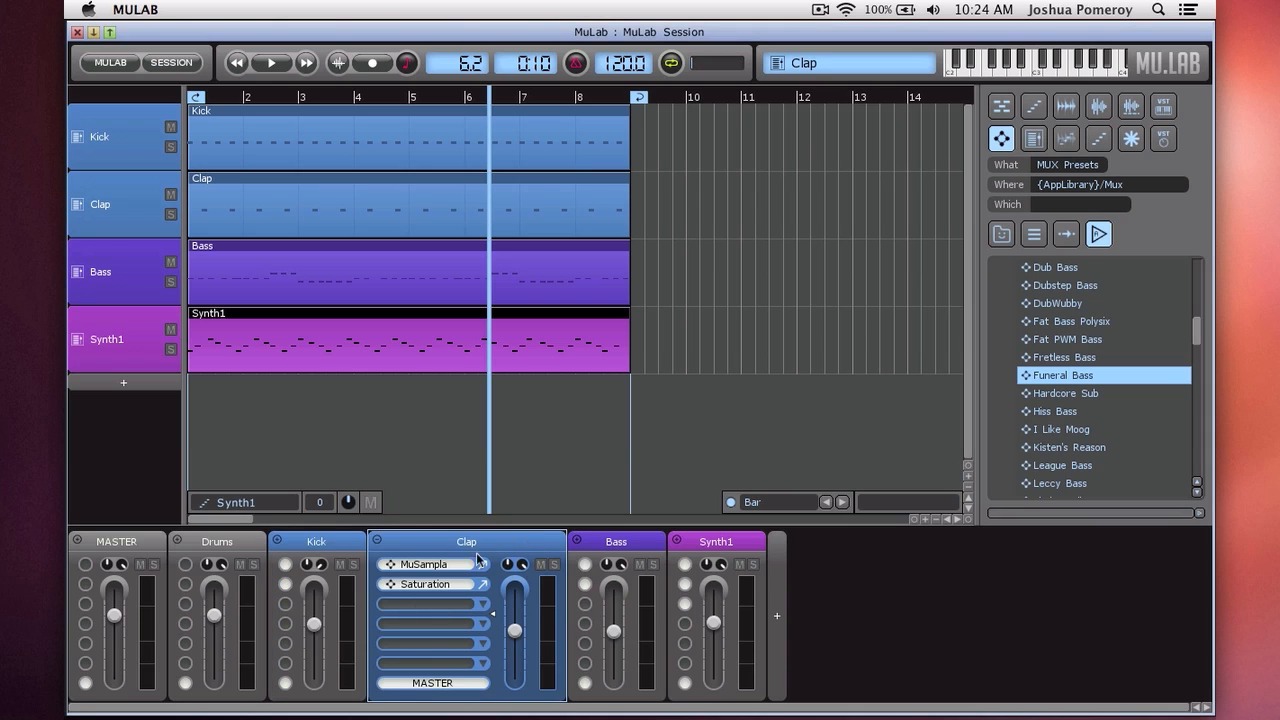
{"action": "left_click", "coordinate": [446, 686]}
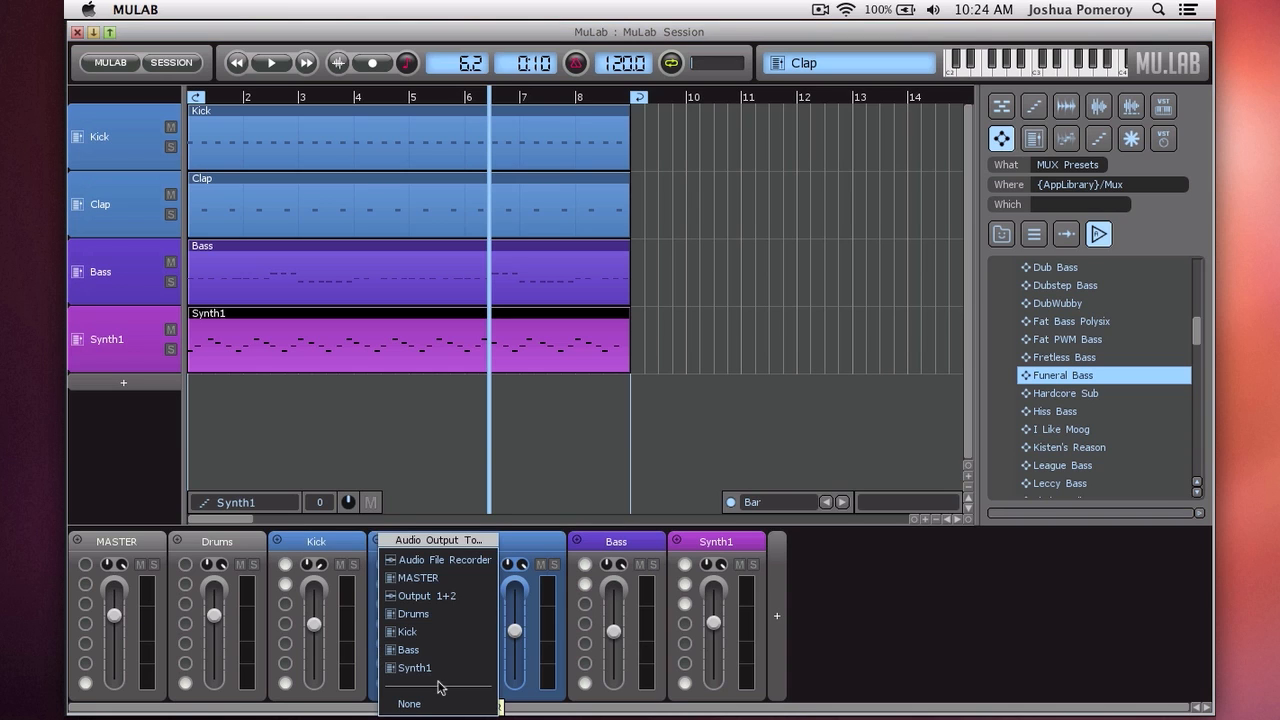
{"action": "left_click", "coordinate": [422, 614]}
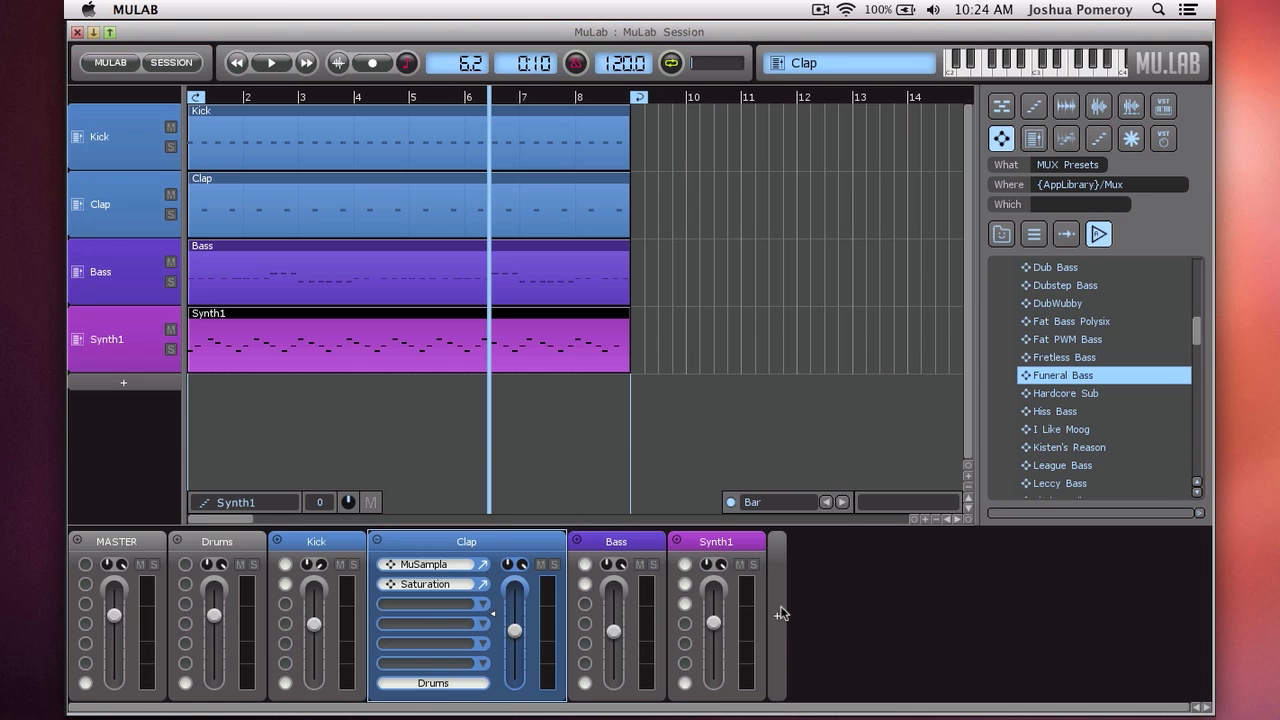
- Add another mixer rack named Synths and place it between the Drums and Kick racks
{"action": "left_click", "coordinate": [777, 616]}
{"action": "double_click", "coordinate": [763, 543]}
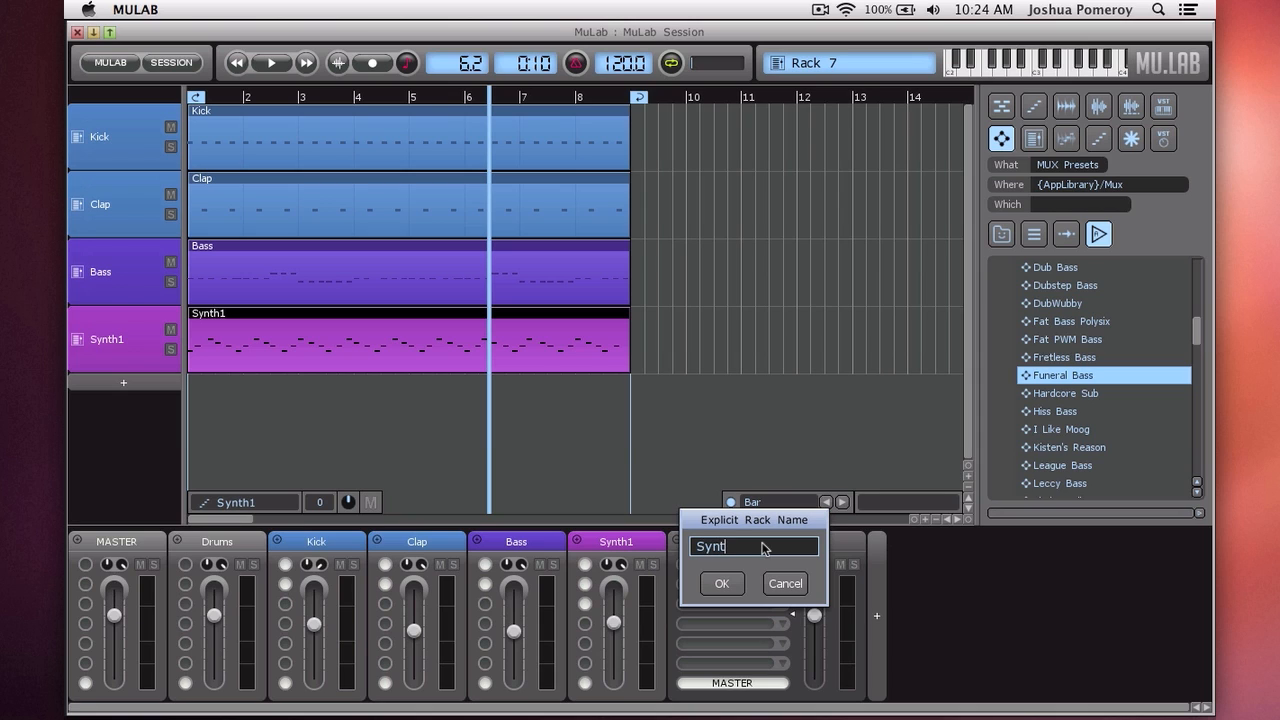
{"action": "left_click", "coordinate": [733, 587]}
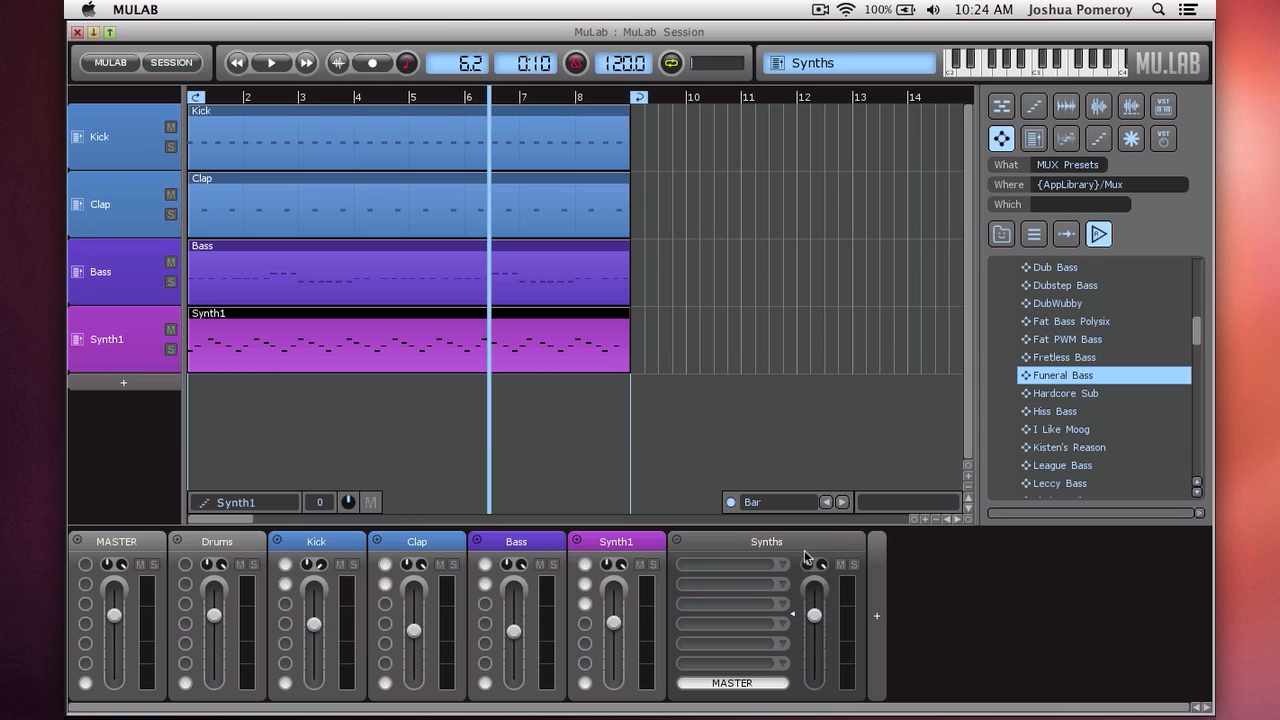
{"action": "left_click_drag", "start_coordinate": [820, 546], "coordinate": [278, 545]}
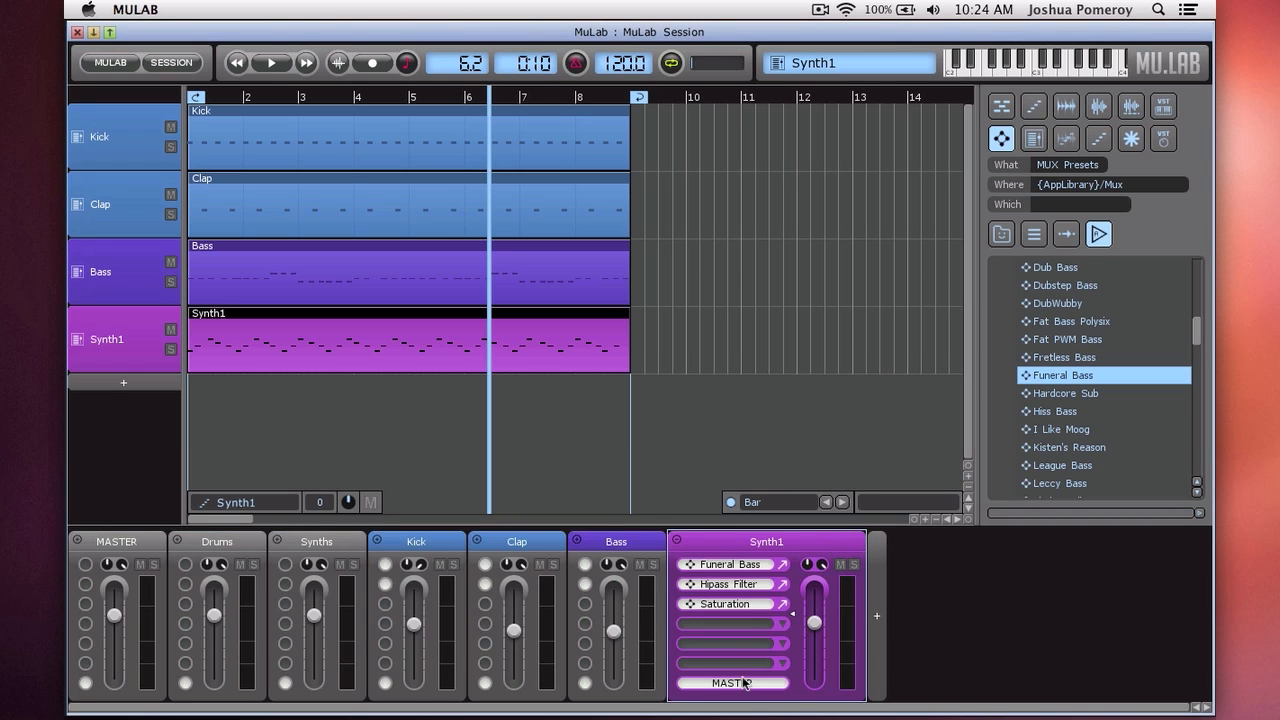
- Route the Bass rack's audio output to Synth1, and Synth1's audio output to the Synths rack
{"action": "left_click", "coordinate": [633, 542]}
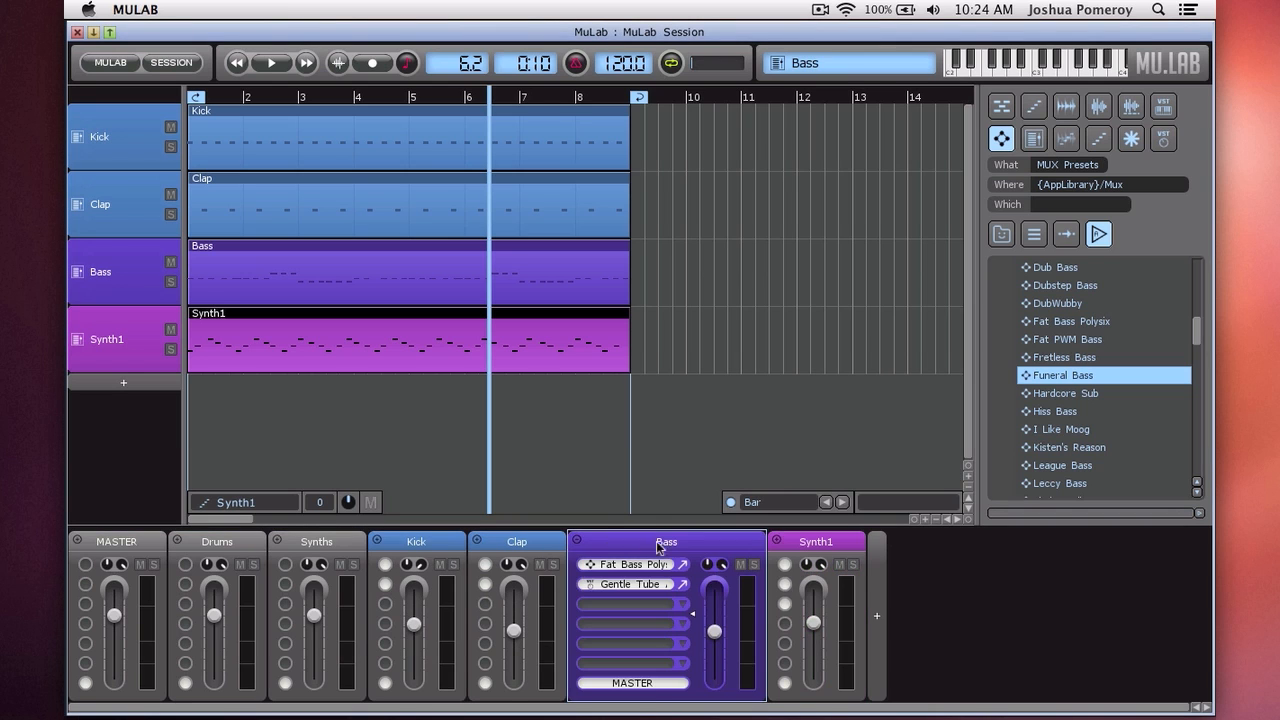
{"action": "left_click", "coordinate": [650, 686]}
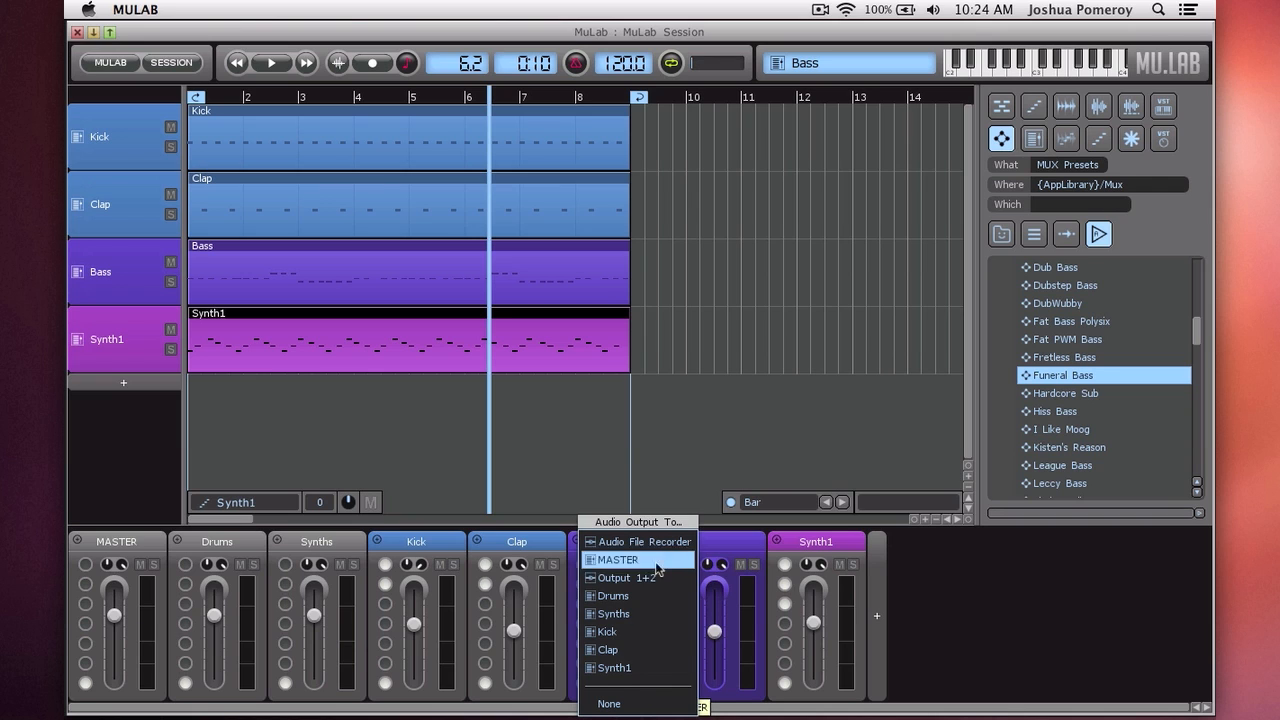
{"action": "left_click", "coordinate": [645, 667]}
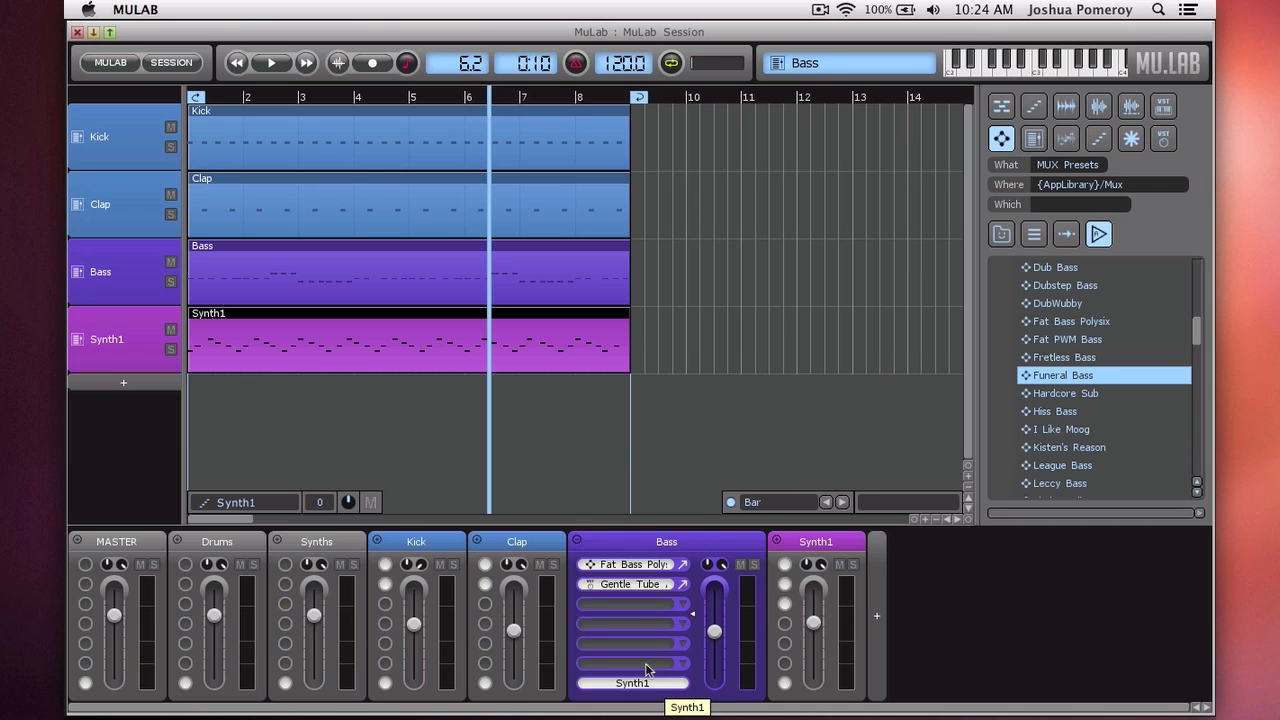
{"action": "left_click", "coordinate": [818, 548]}
{"action": "left_click", "coordinate": [757, 684]}
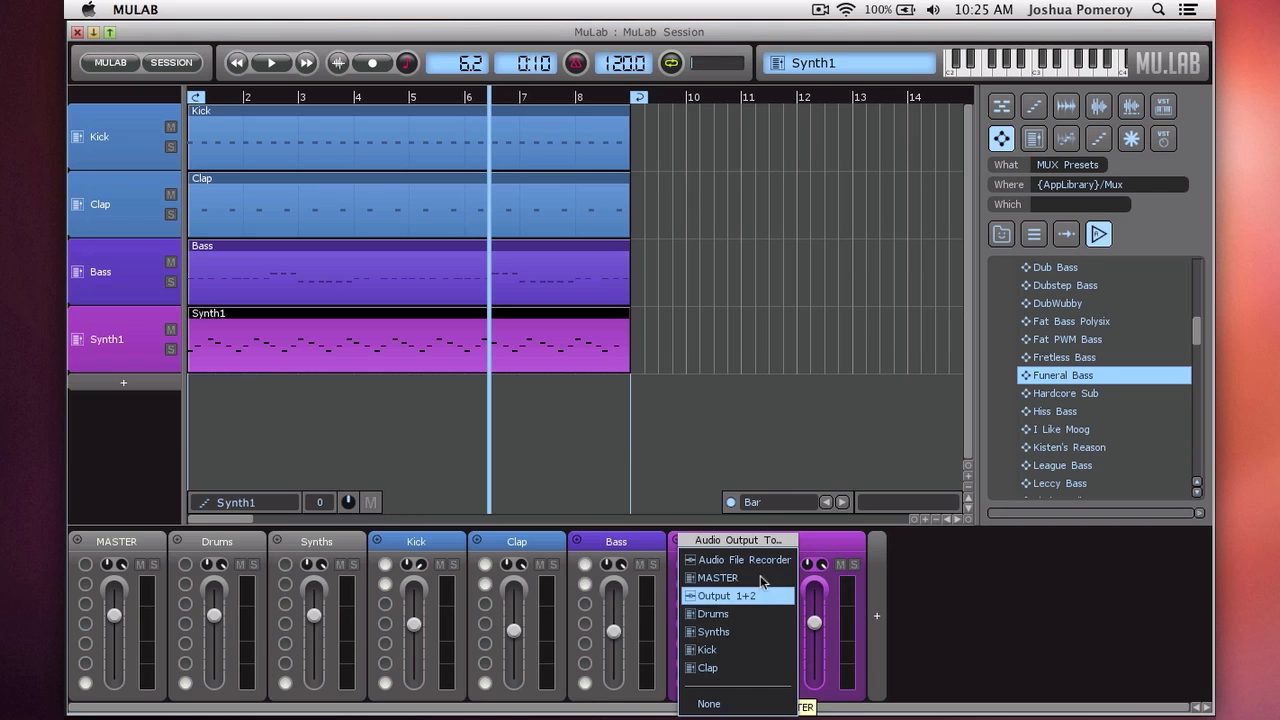
{"action": "left_click", "coordinate": [752, 634]}
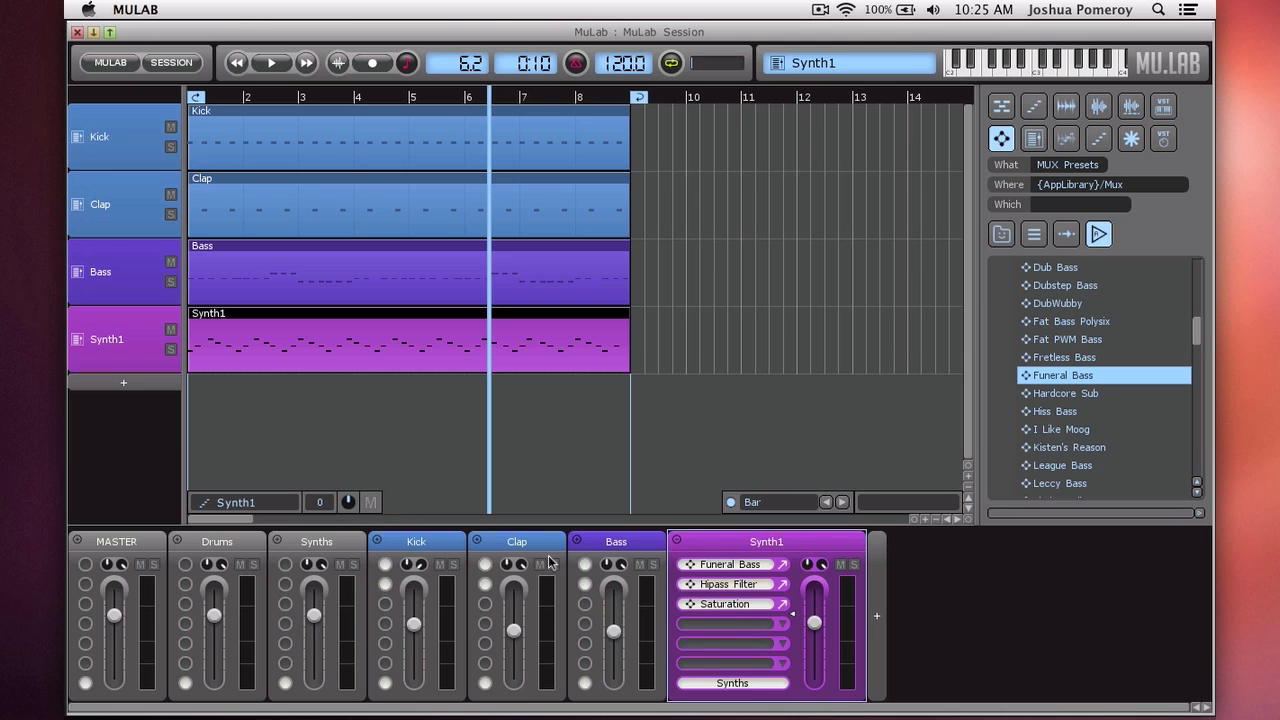
- Collapse the Synth1 rack and look at the Synths and Drums group racks in turn
{"action": "left_click", "coordinate": [677, 541]}
{"action": "left_click", "coordinate": [342, 543]}
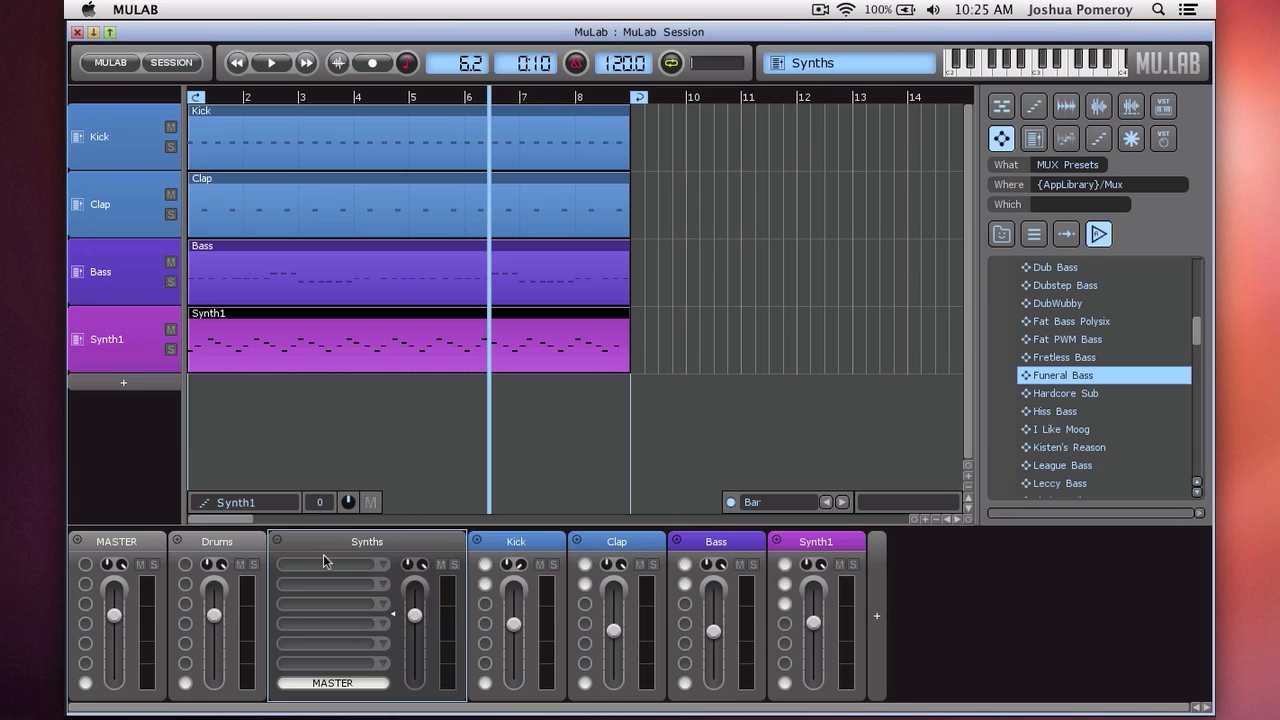
{"action": "left_click", "coordinate": [253, 545]}
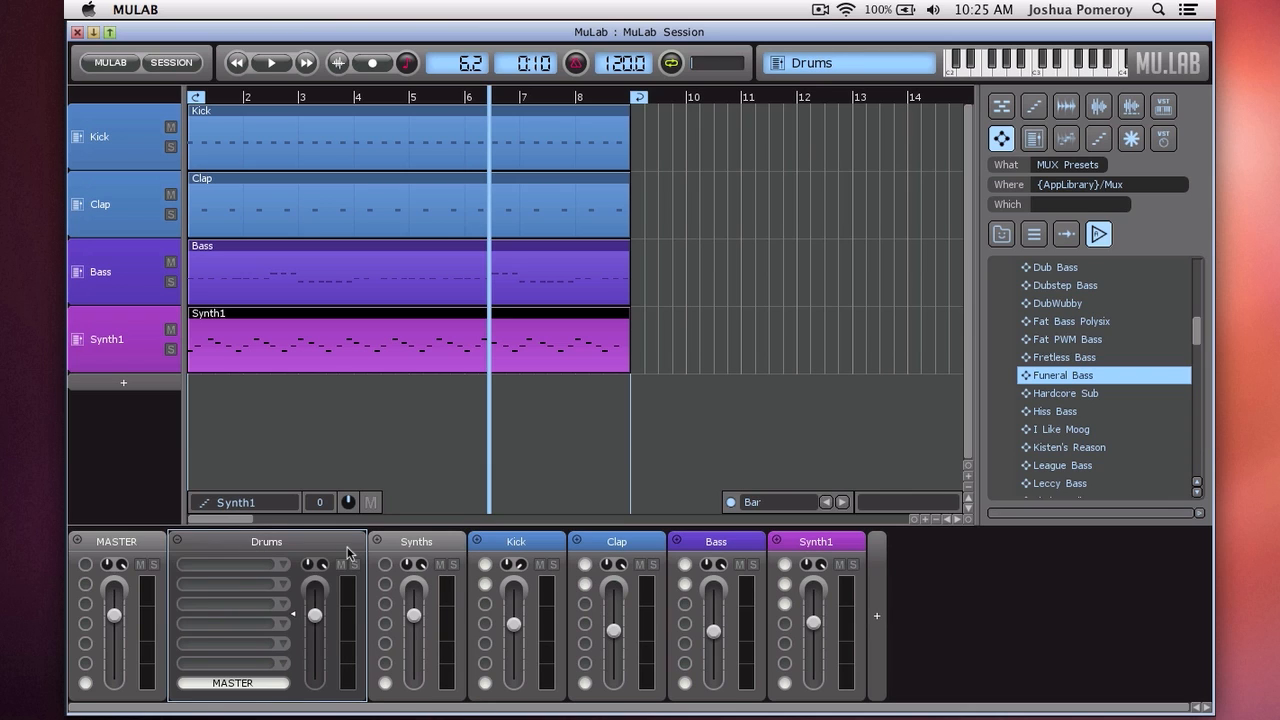
- Insert the CamelCrusher VST effect in the first slot of the Drums rack
{"action": "left_click", "coordinate": [420, 546]}
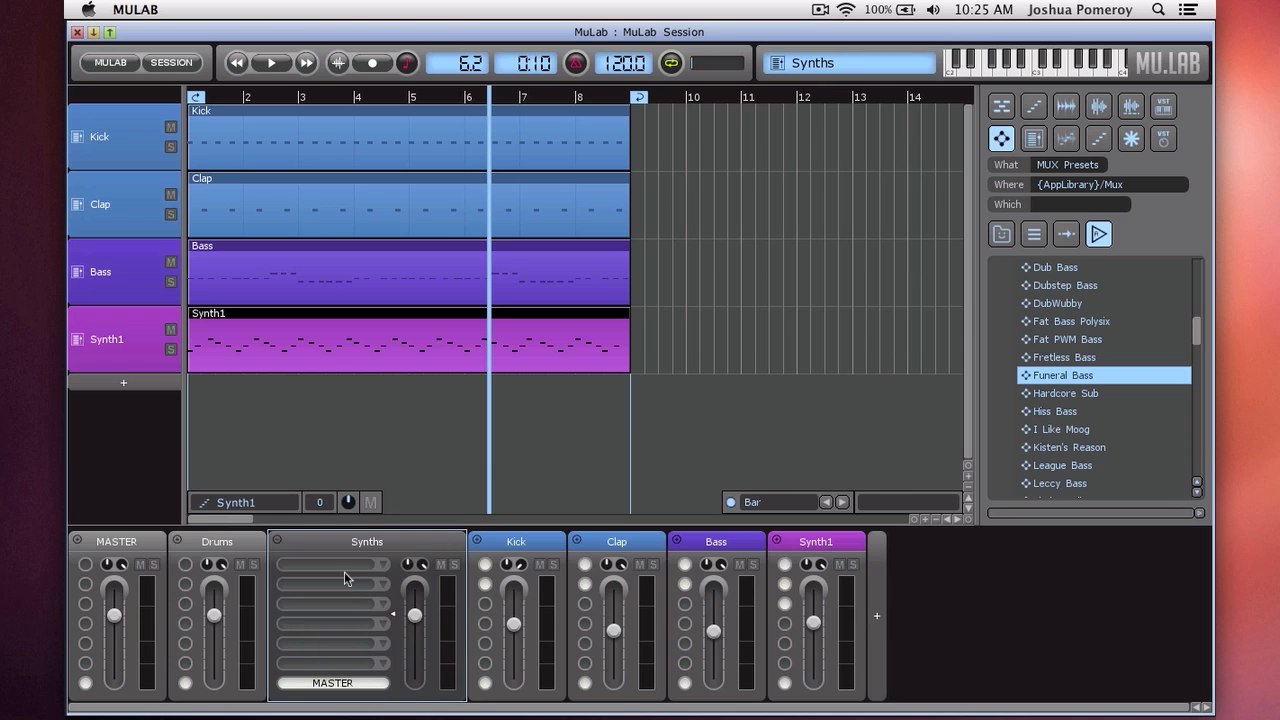
{"action": "left_click", "coordinate": [251, 546]}
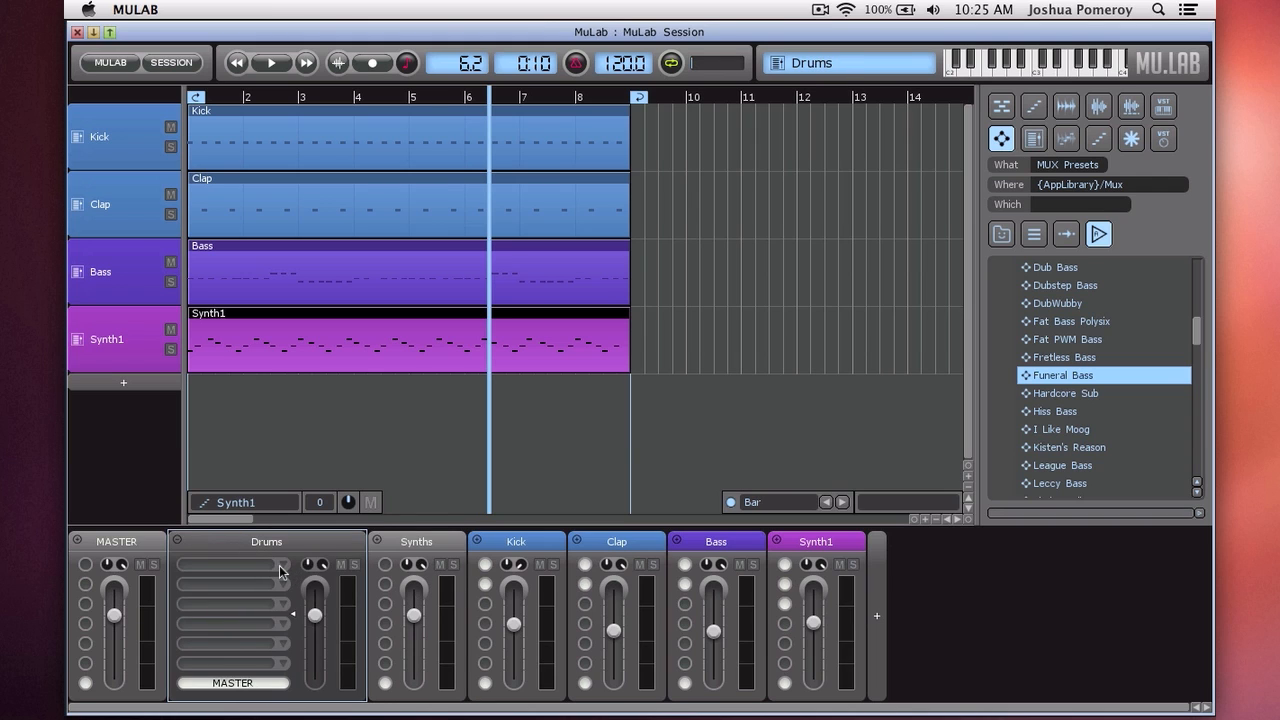
{"action": "left_click", "coordinate": [279, 565]}
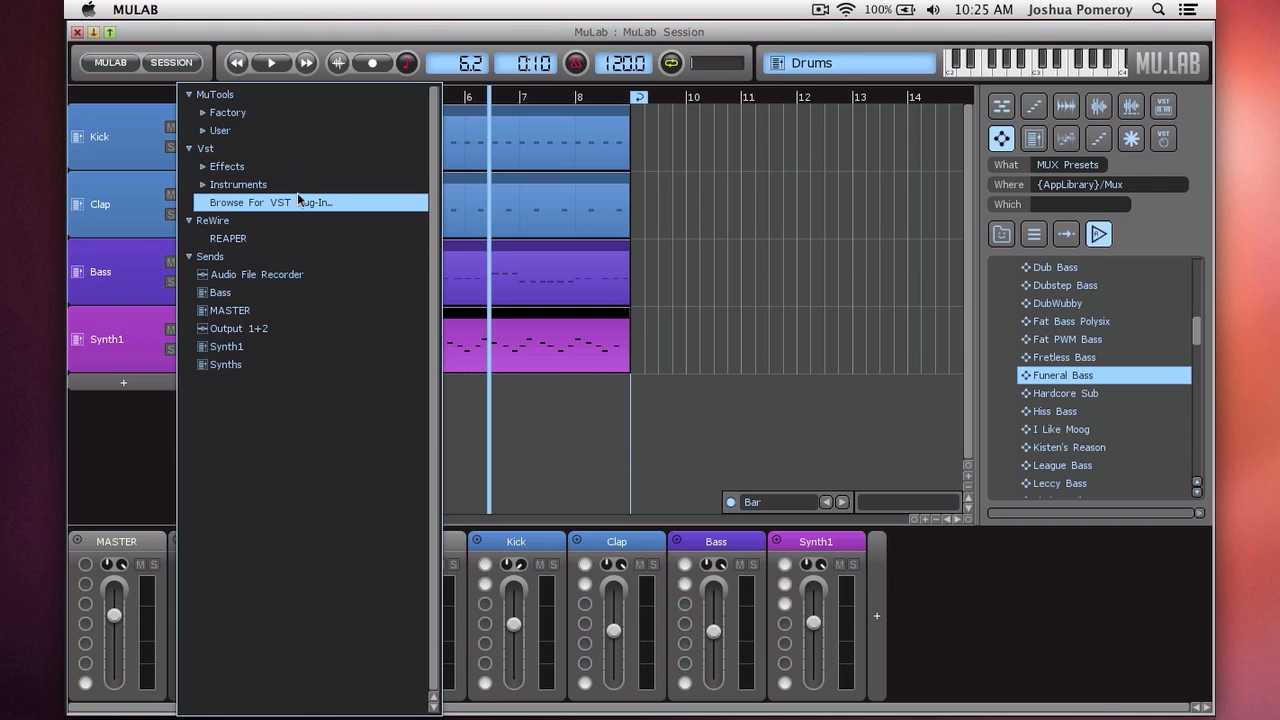
{"action": "left_click", "coordinate": [300, 167]}
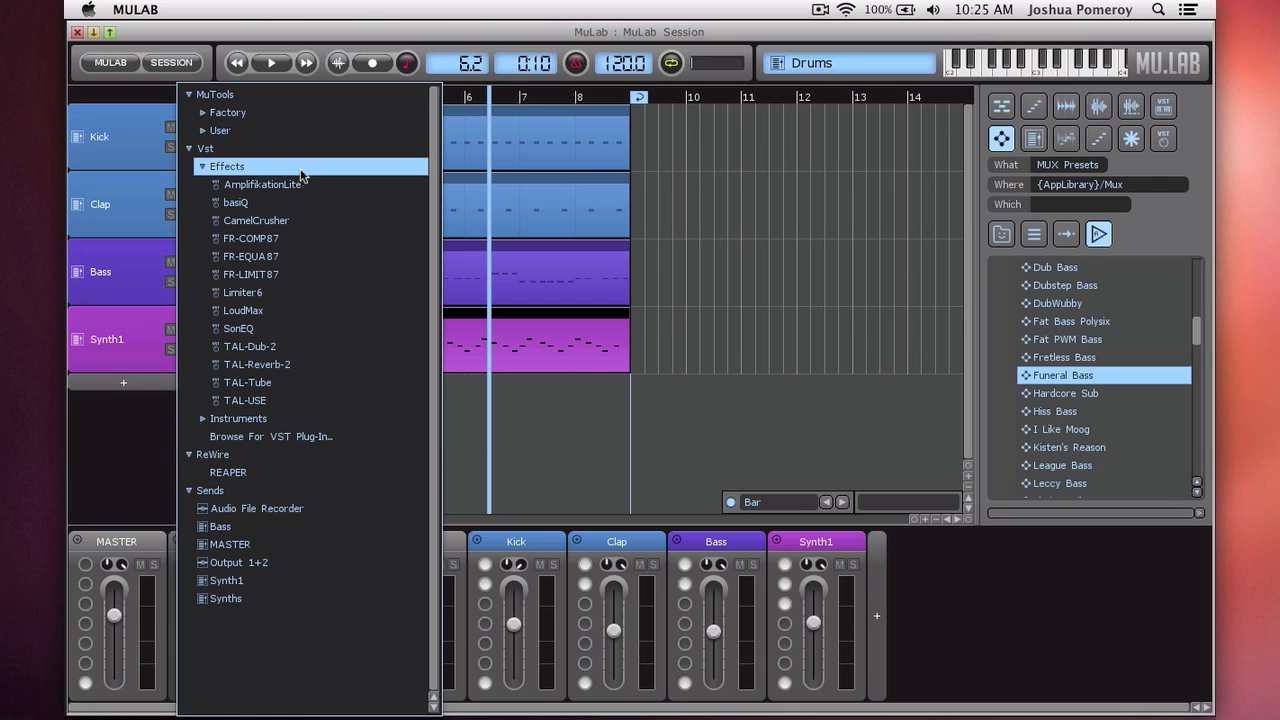
{"action": "left_click", "coordinate": [278, 218]}
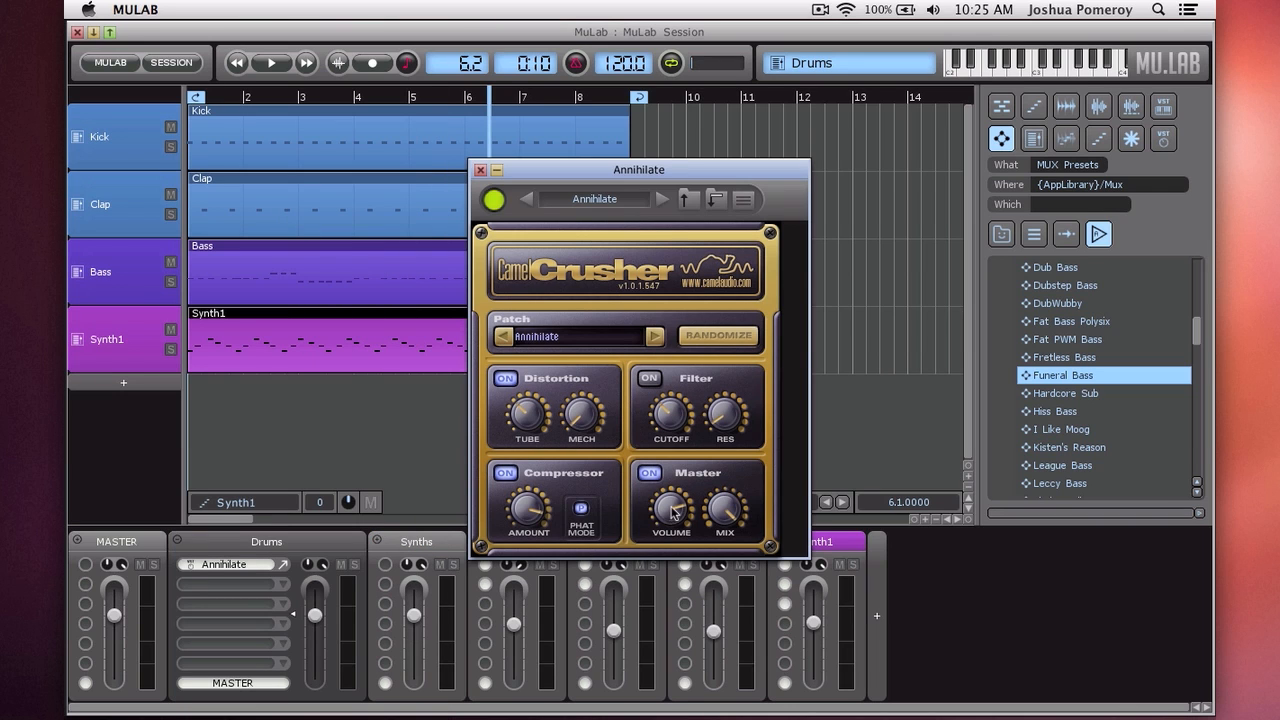
- Switch off CamelCrusher's Distortion section, lower its compressor Amount and play the loop
{"action": "left_click", "coordinate": [507, 380]}
{"action": "key", "text": "space"}
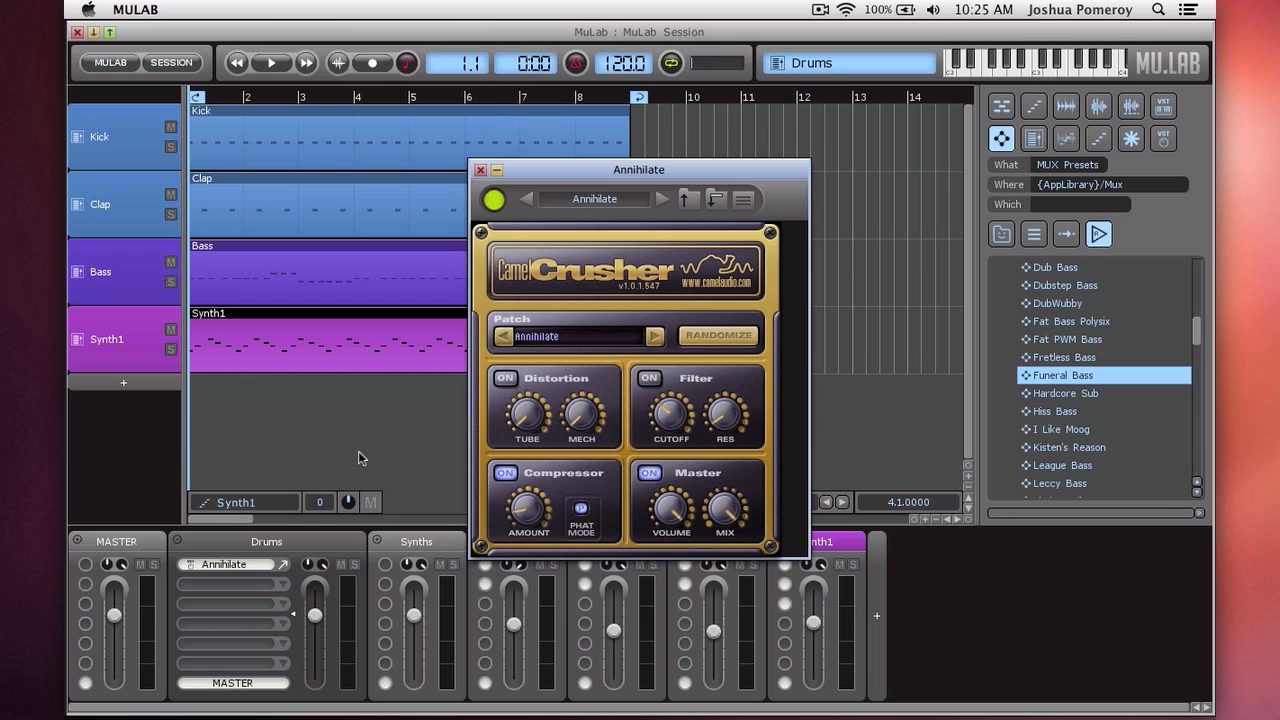
{"action": "key", "text": "space"}
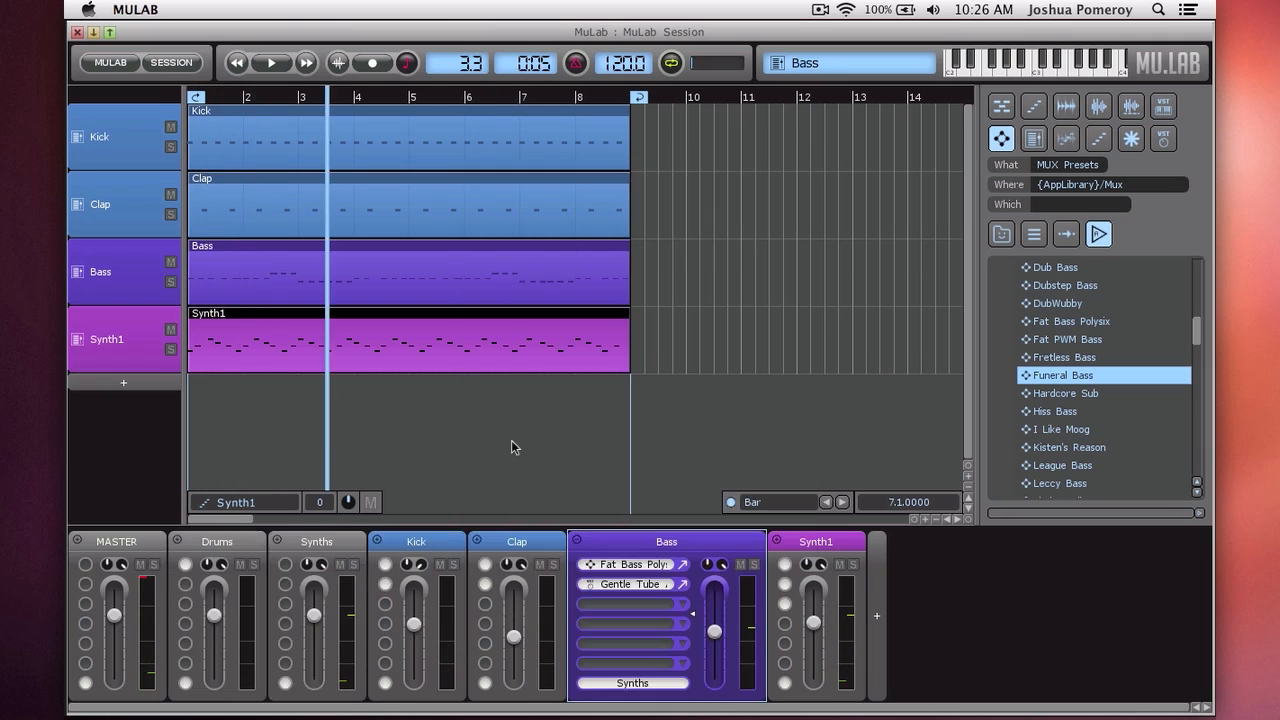
- Play the loop with the Synths rack expanded to check the group levels
{"action": "key", "text": "space"}
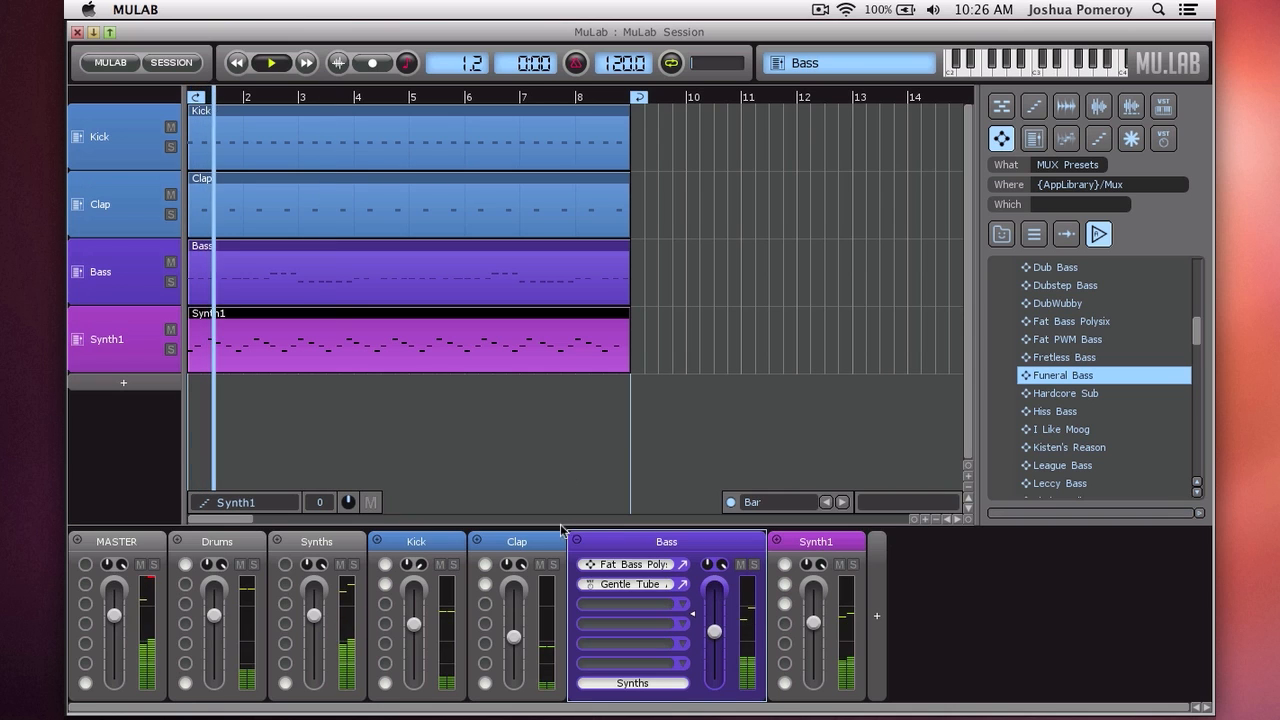
{"action": "left_click", "coordinate": [341, 552]}
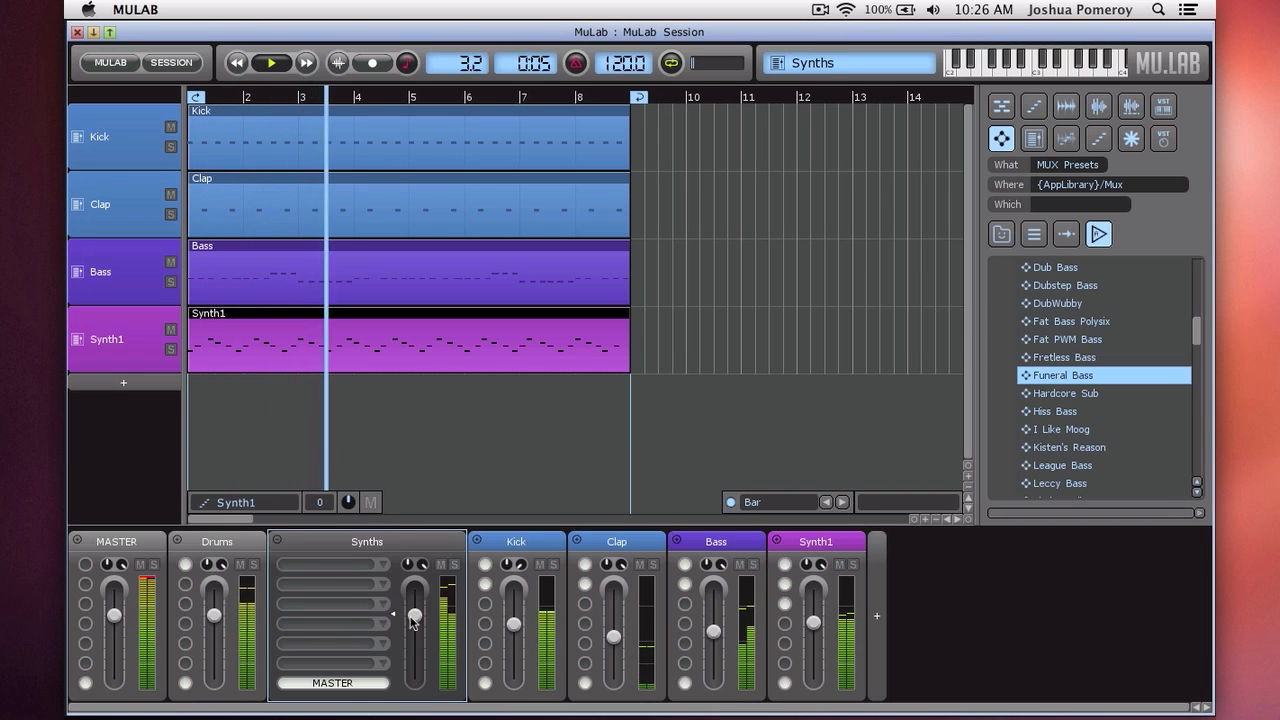
{"action": "mouse_move", "coordinate": [411, 618]}
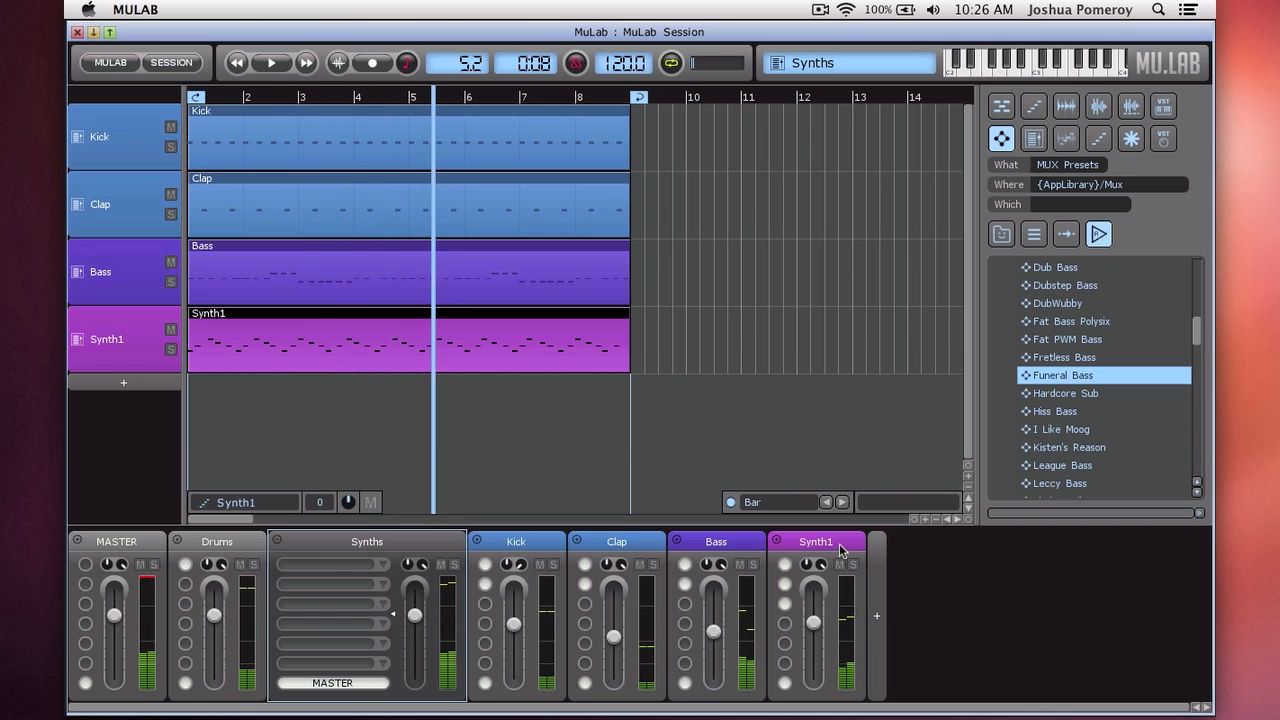
- Raise the cutoff of Synth1's Hipass Filter to about 533 Hz during playback, and close the filter window
{"action": "left_click", "coordinate": [800, 548]}
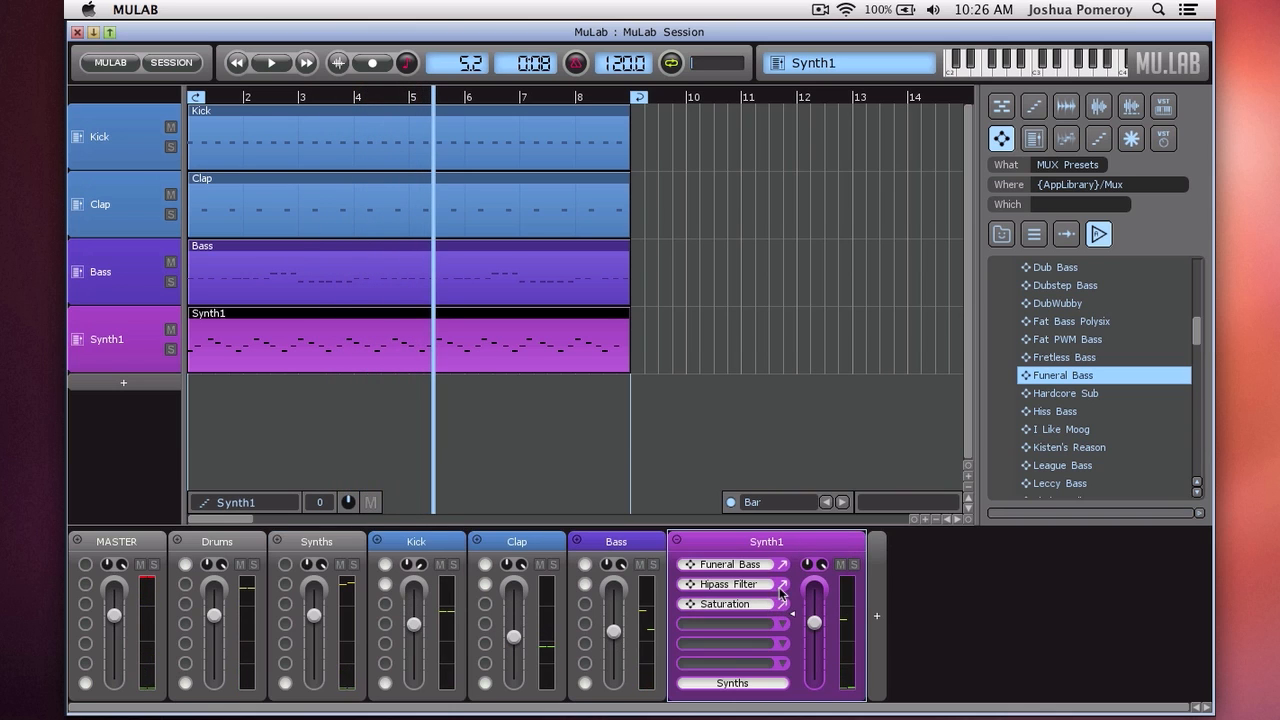
{"action": "left_click", "coordinate": [782, 585]}
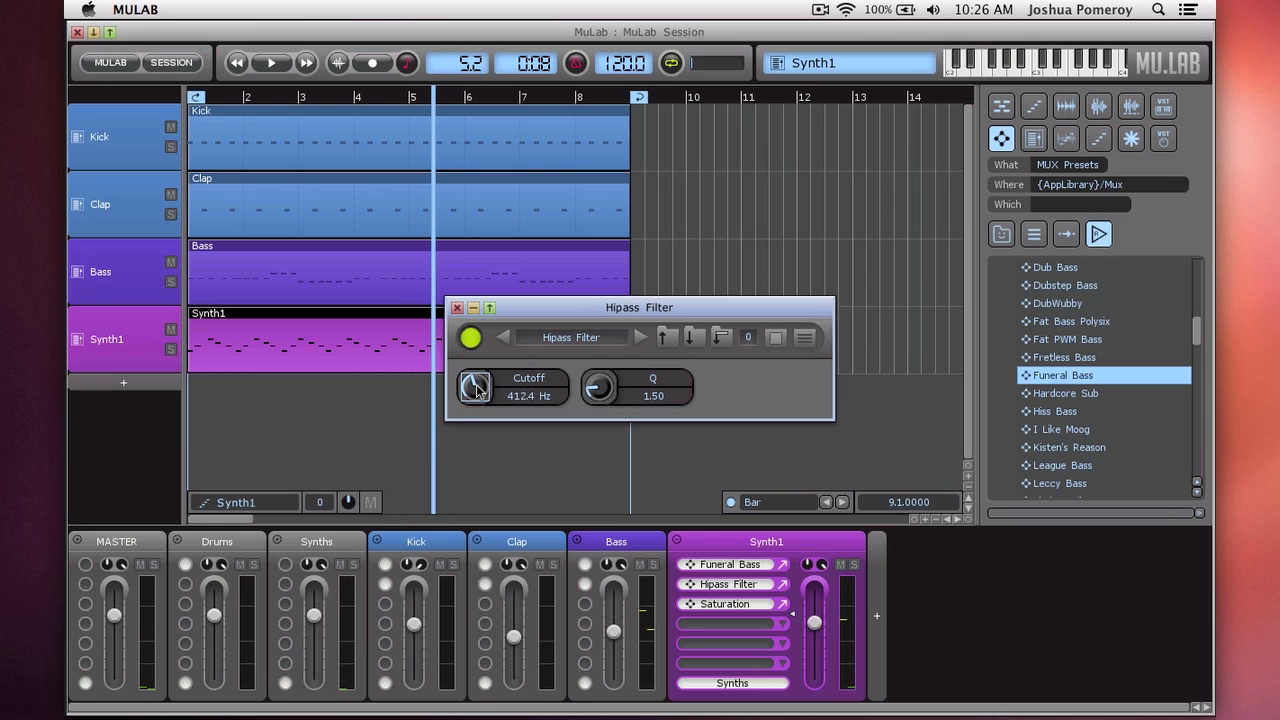
{"action": "key", "text": "space"}
{"action": "scroll", "coordinate": [477, 388], "scroll_direction": "up", "scroll_amount": 1}
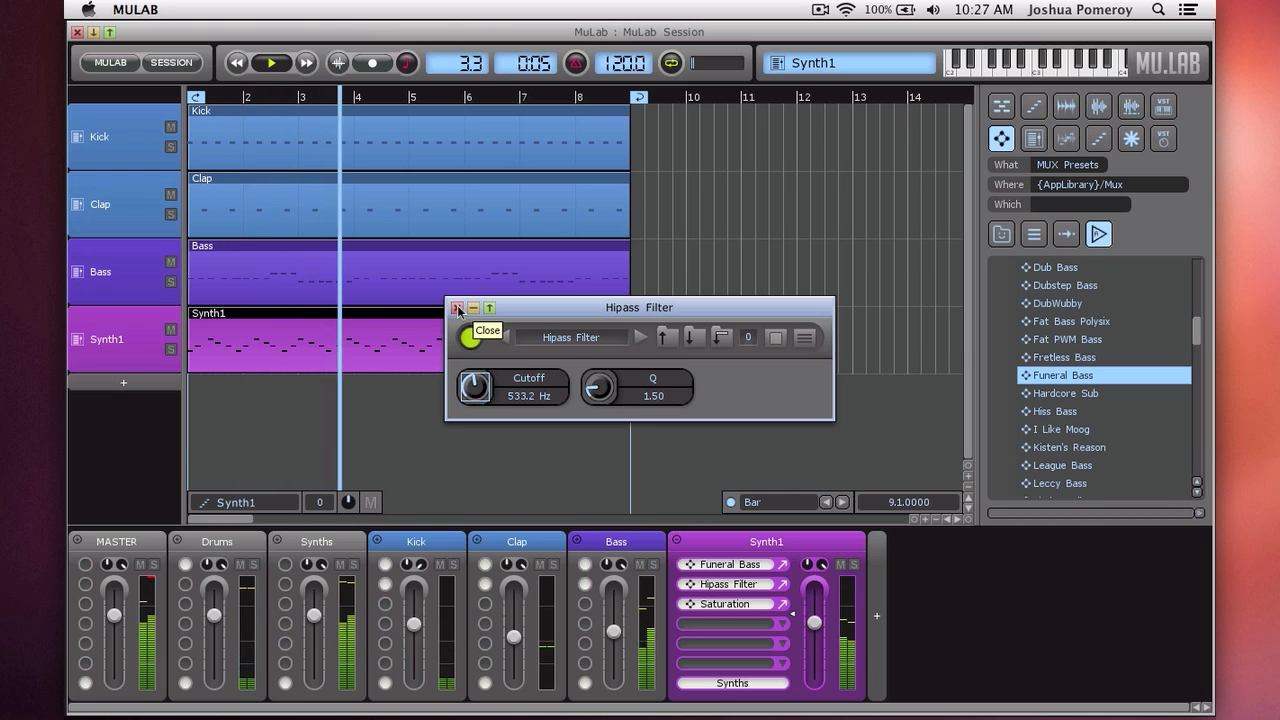
{"action": "left_click", "coordinate": [457, 308]}
- Insert the factory Lowpass Filter effect in the Bass rack between Fat Bass Polysix and the Gentle Tube effect
{"action": "left_click", "coordinate": [616, 541]}
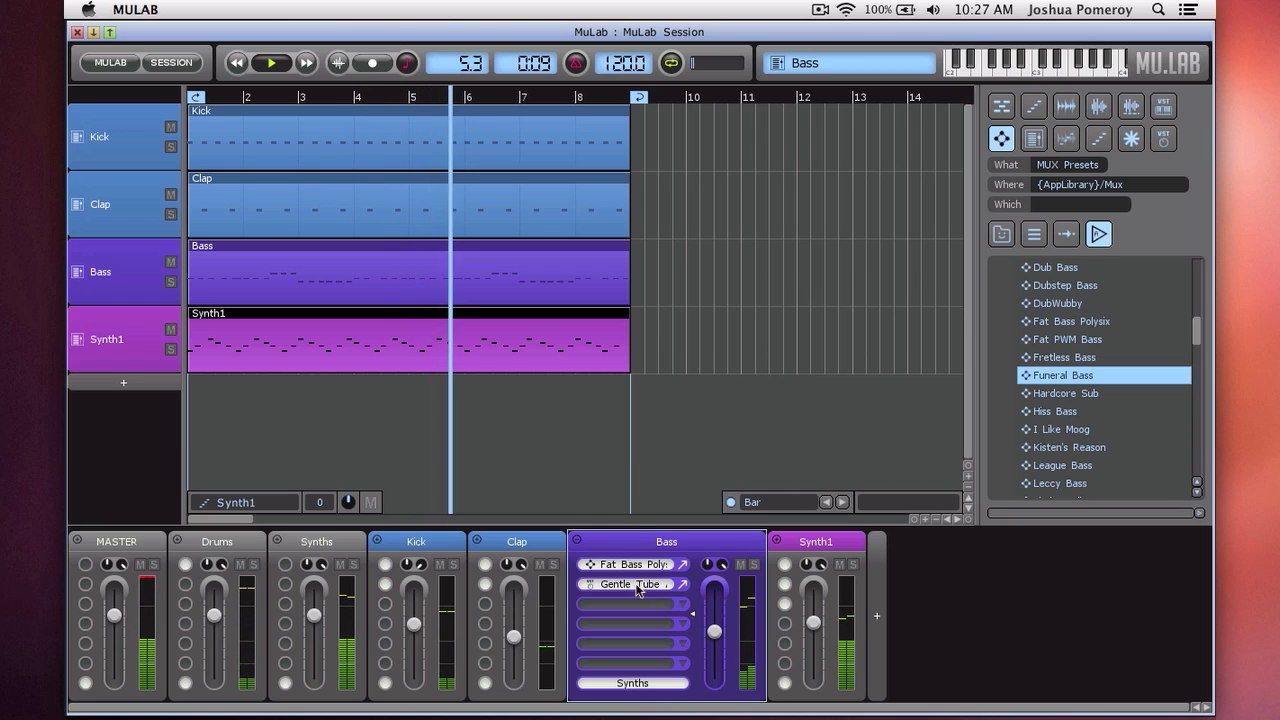
{"action": "left_click", "coordinate": [778, 548]}
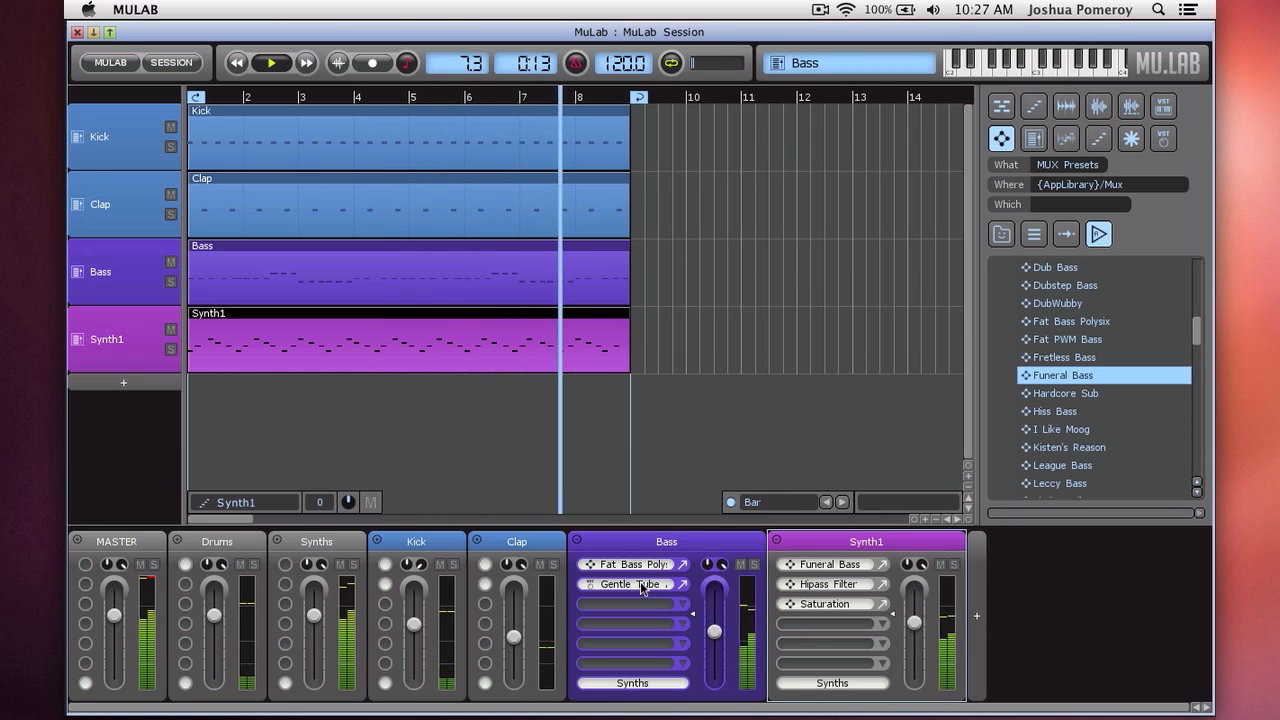
{"action": "left_click", "coordinate": [672, 602]}
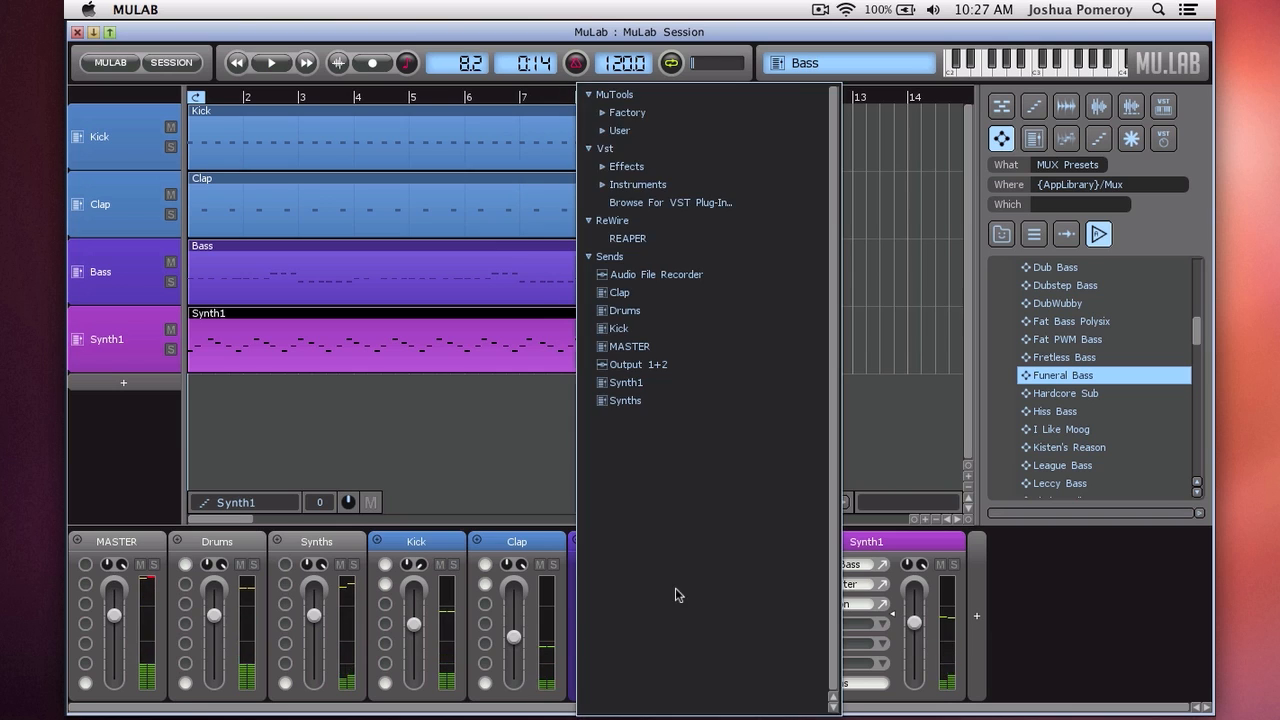
{"action": "left_click", "coordinate": [693, 113]}
{"action": "left_click", "coordinate": [700, 131]}
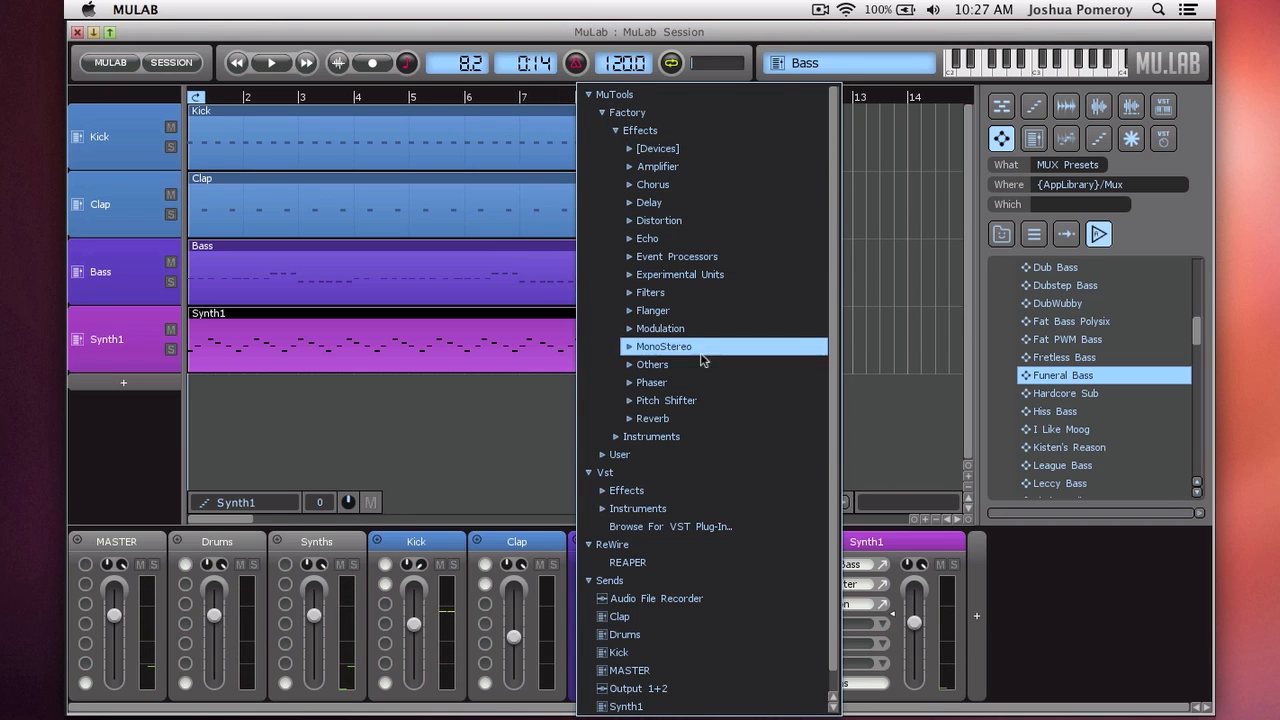
{"action": "left_click", "coordinate": [710, 293]}
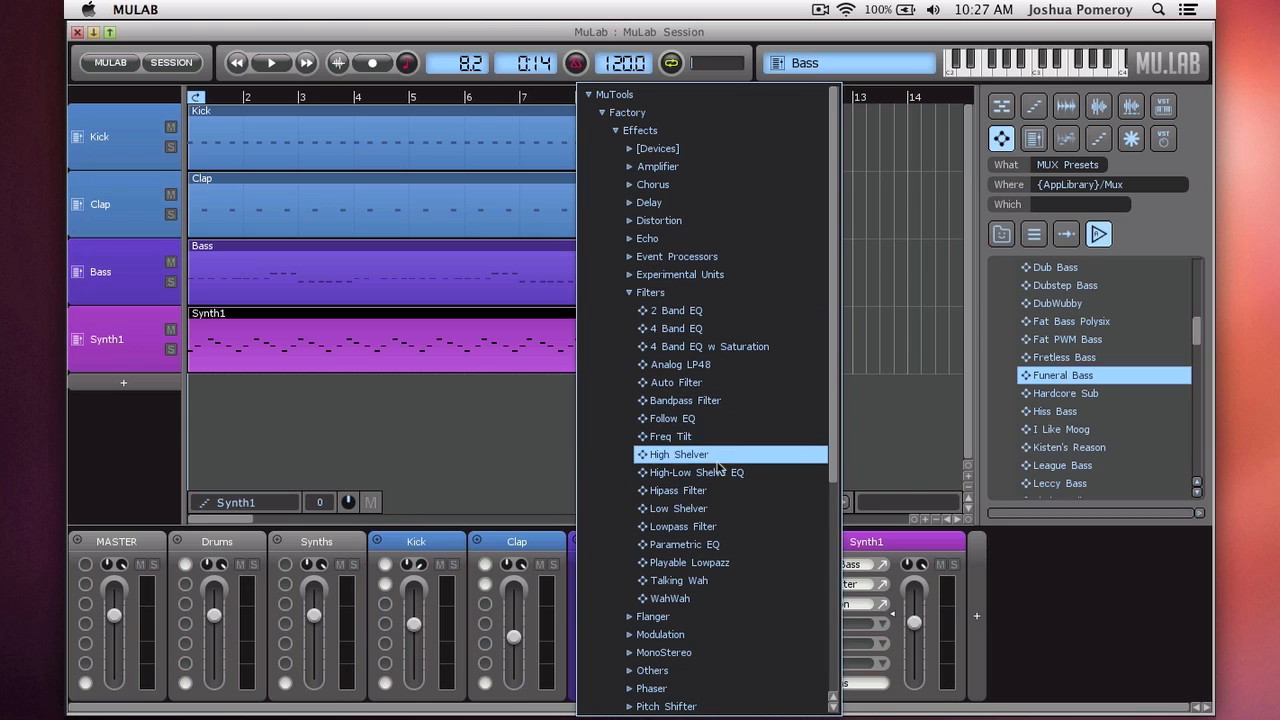
{"action": "left_click", "coordinate": [727, 530]}
- Set the Bass Lowpass Filter's cutoff to about 1489 Hz during playback, close its window and return to the loop start
{"action": "key", "text": "space"}
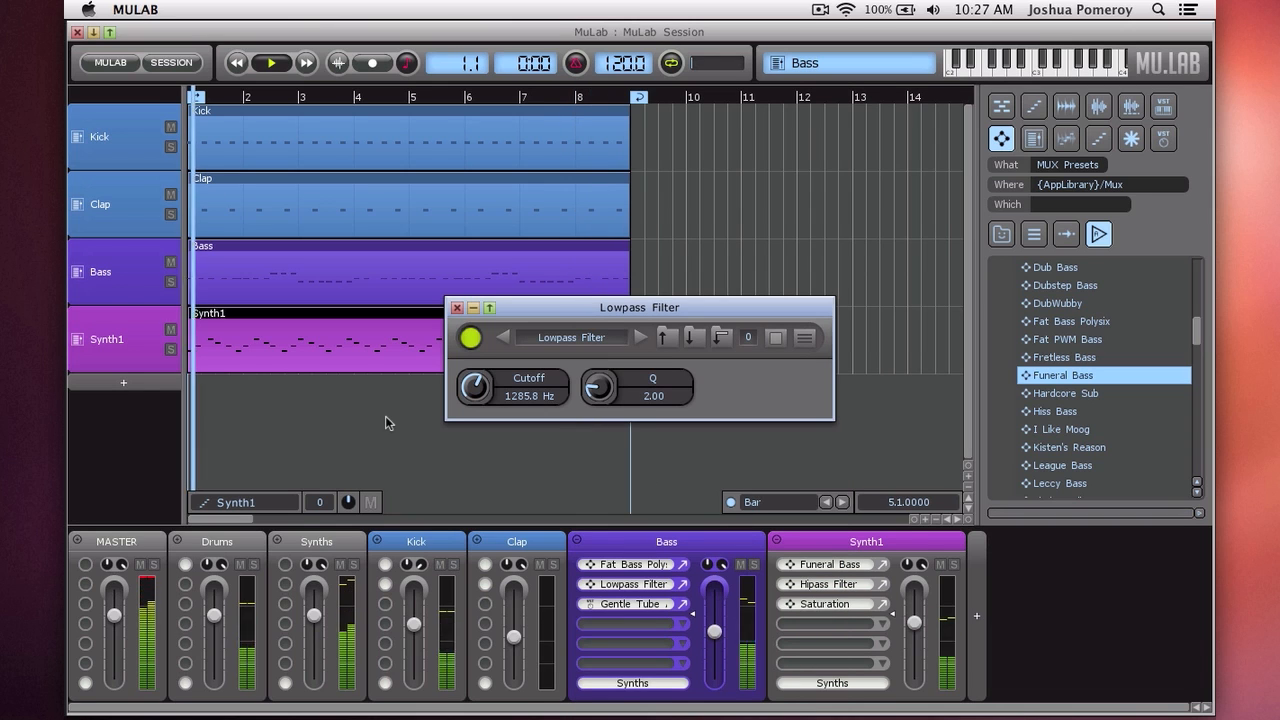
{"action": "mouse_move", "coordinate": [476, 386]}
{"action": "left_mouse_down"}
{"action": "mouse_move", "coordinate": [478, 451]}
{"action": "mouse_move", "coordinate": [476, 396]}
{"action": "left_mouse_up"}
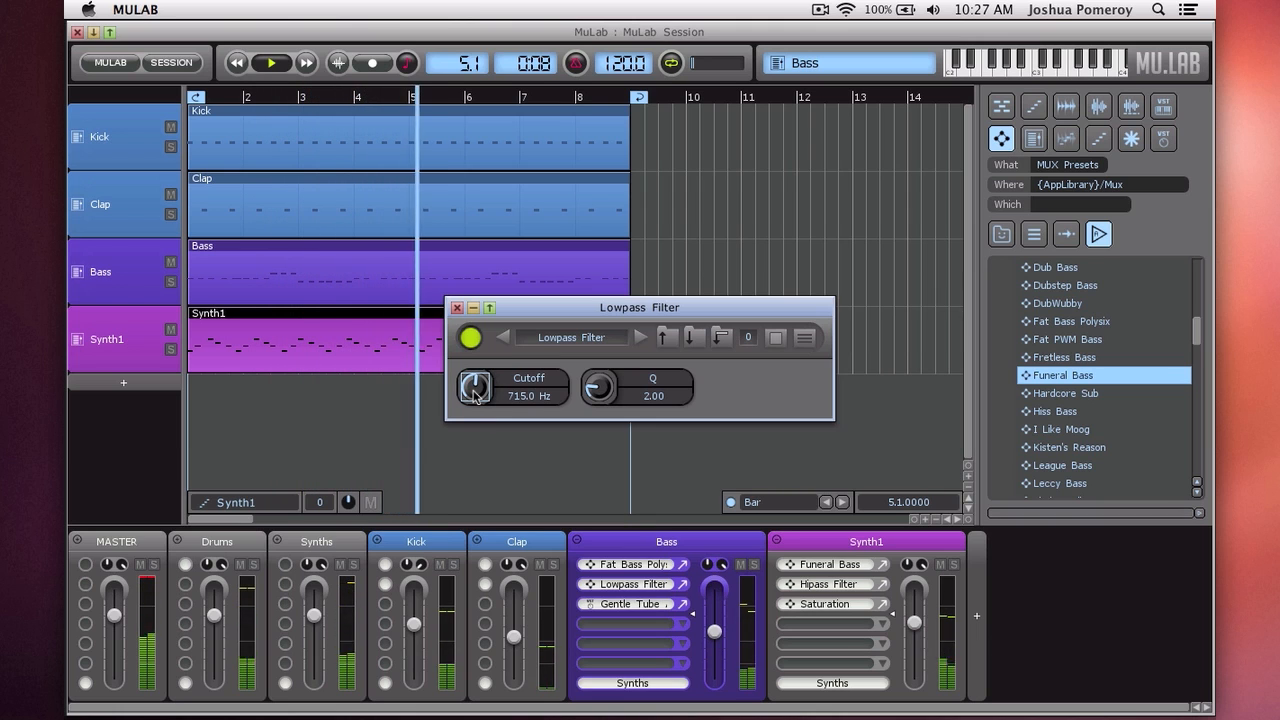
{"action": "scroll", "coordinate": [474, 396], "scroll_direction": "up", "scroll_amount": 5}
{"action": "scroll", "coordinate": [474, 396], "scroll_direction": "up", "scroll_amount": 4}
{"action": "scroll", "coordinate": [474, 396], "scroll_direction": "down", "scroll_amount": 3}
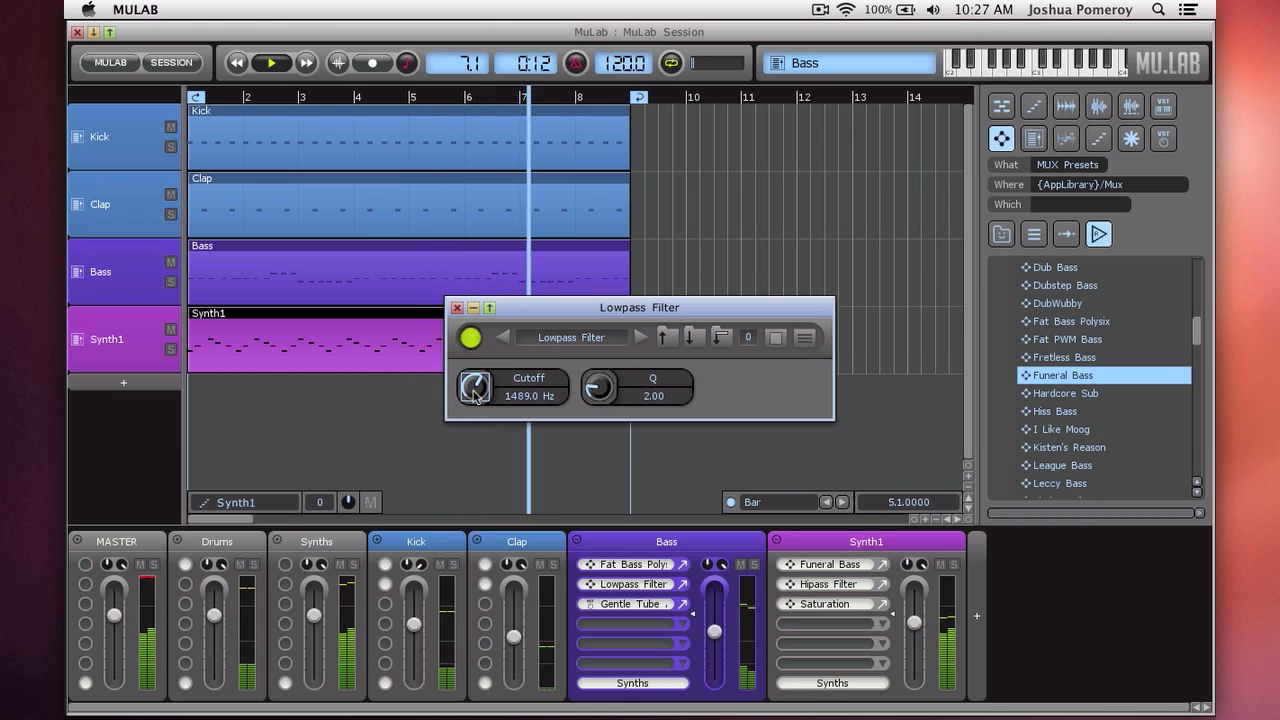
{"action": "left_click", "coordinate": [457, 307]}
{"action": "key", "text": "space"}
{"action": "key", "text": "Return"}
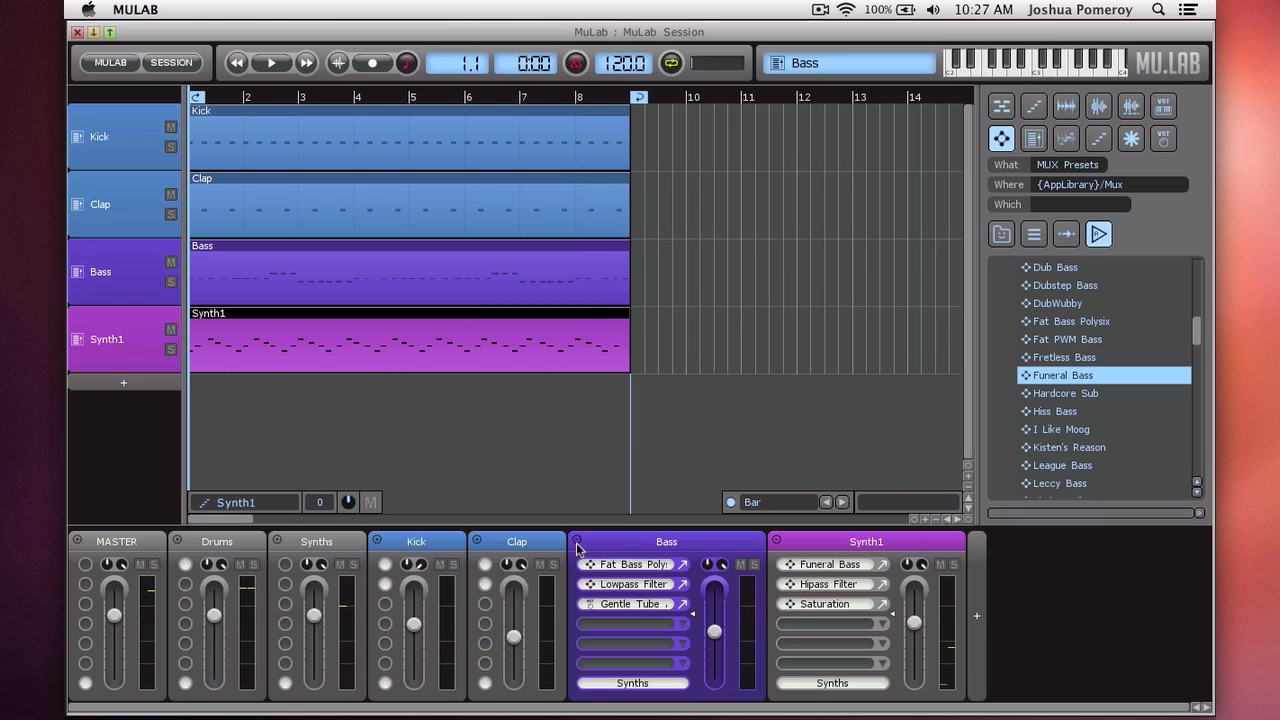
- Solo the Bass rack and lower the Fat Bass Polysix filter to about 54.9 Hz while the loop plays
{"action": "left_click", "coordinate": [685, 566]}
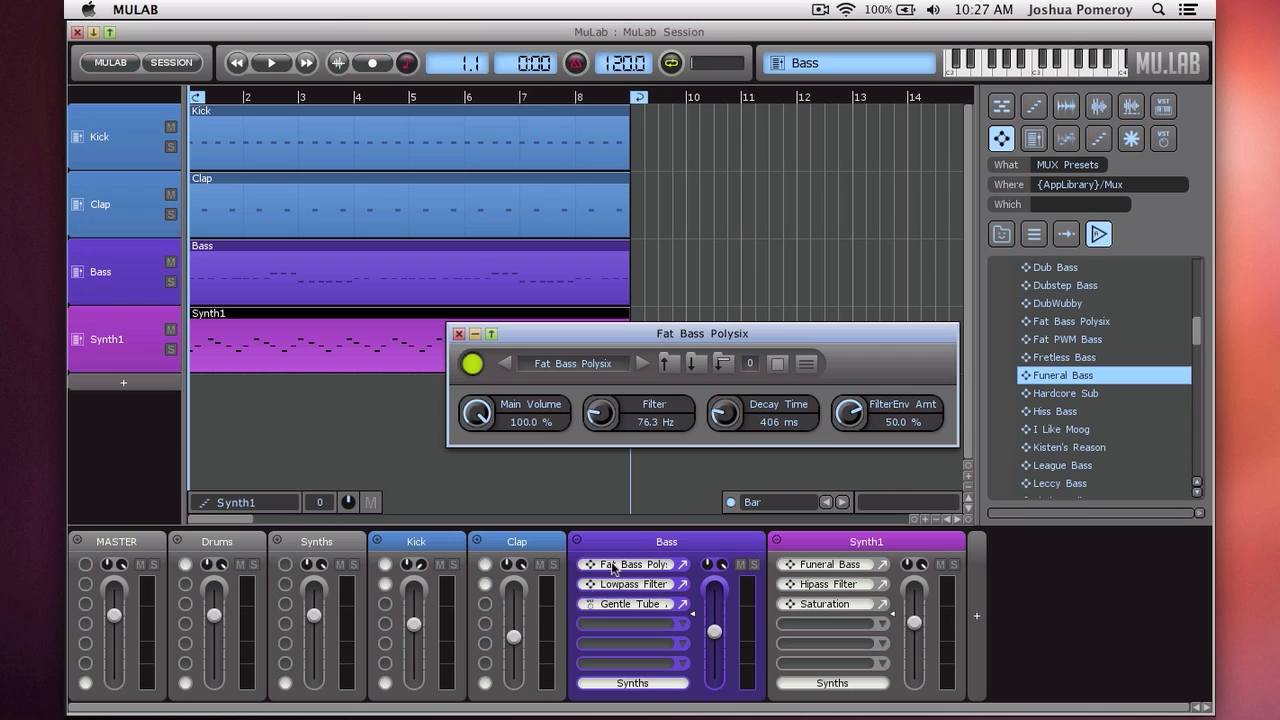
{"action": "left_click", "coordinate": [754, 564]}
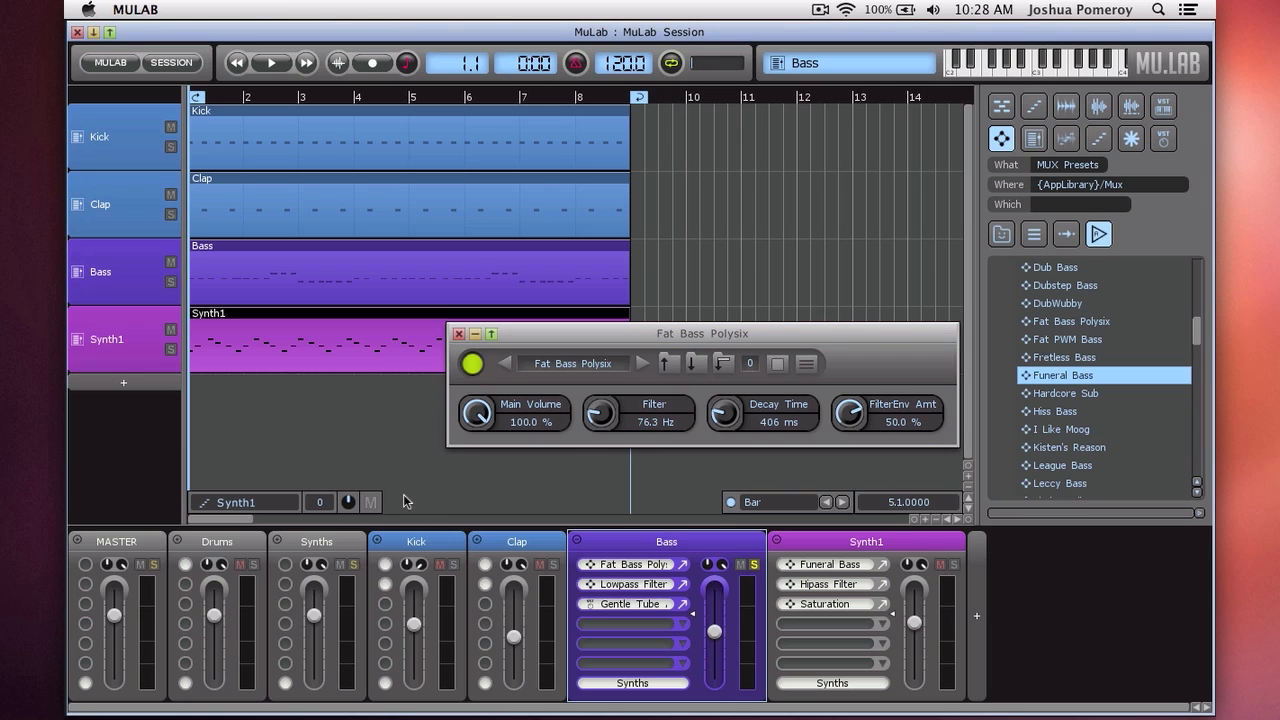
{"action": "key", "text": "space"}
{"action": "mouse_move", "coordinate": [600, 413]}
{"action": "left_mouse_down"}
{"action": "mouse_move", "coordinate": [596, 289]}
{"action": "mouse_move", "coordinate": [603, 427]}
{"action": "left_mouse_up"}
{"action": "key", "text": "space"}
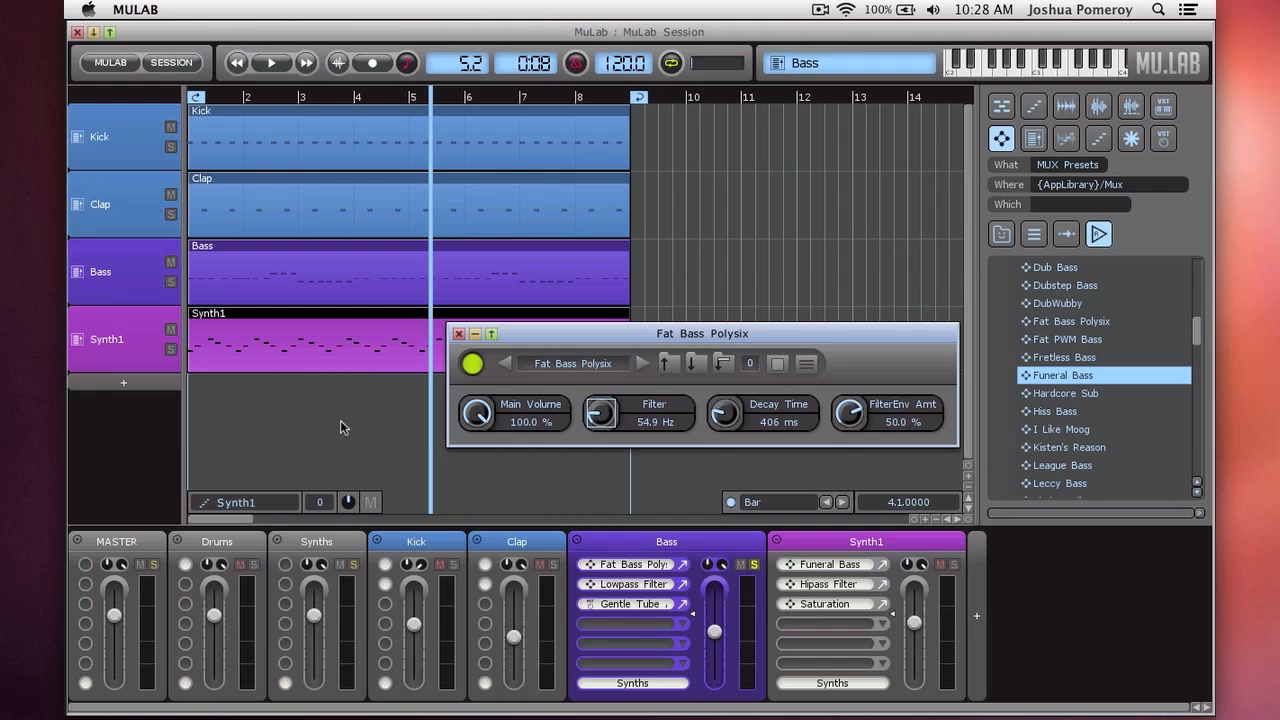
- Compare the Bass Lowpass Filter with the Fat Bass Polysix settings, close both windows and play the full mix without solo
{"action": "left_click", "coordinate": [683, 585]}
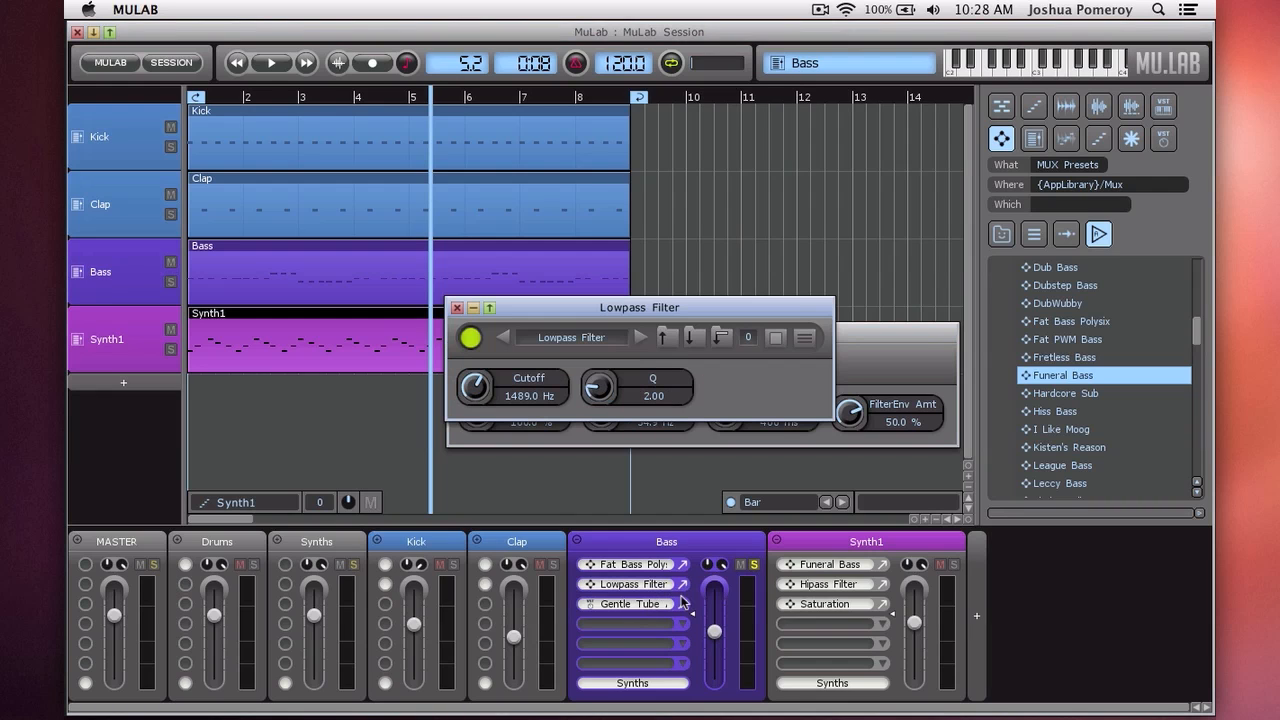
{"action": "left_click_drag", "start_coordinate": [678, 333], "coordinate": [793, 190]}
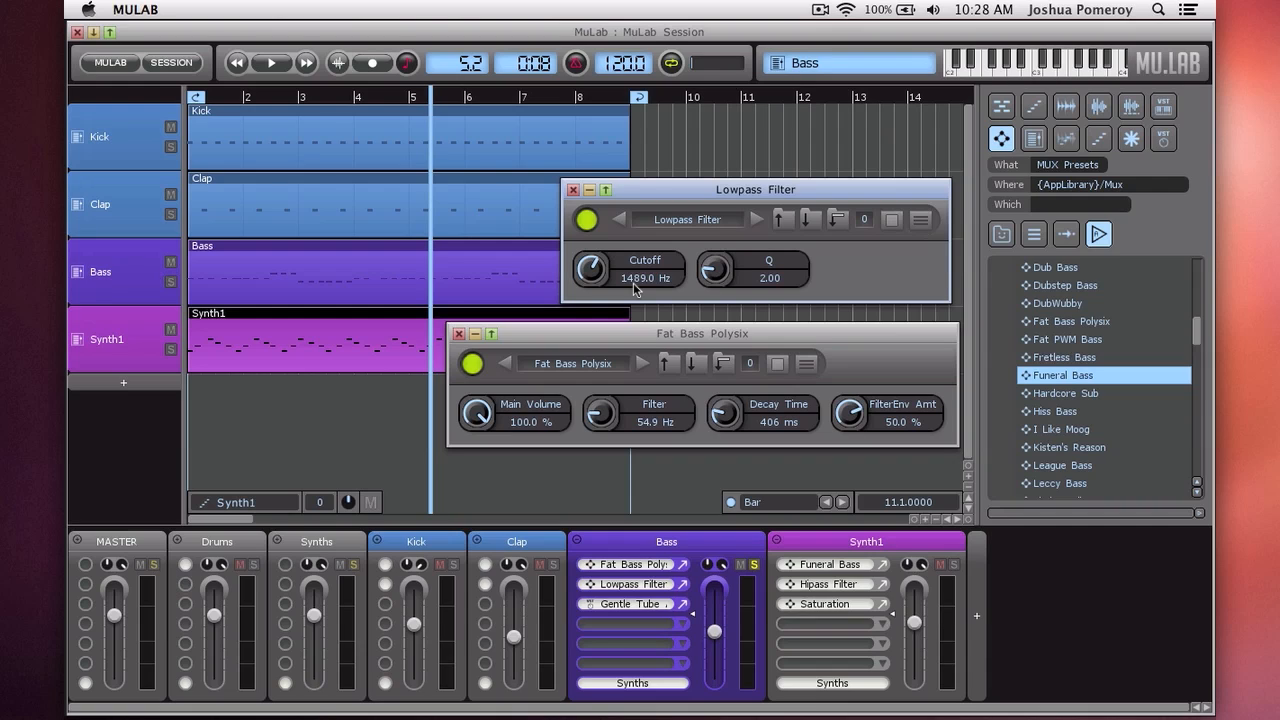
{"action": "left_click", "coordinate": [573, 190]}
{"action": "left_click", "coordinate": [458, 336]}
{"action": "key", "text": "space"}
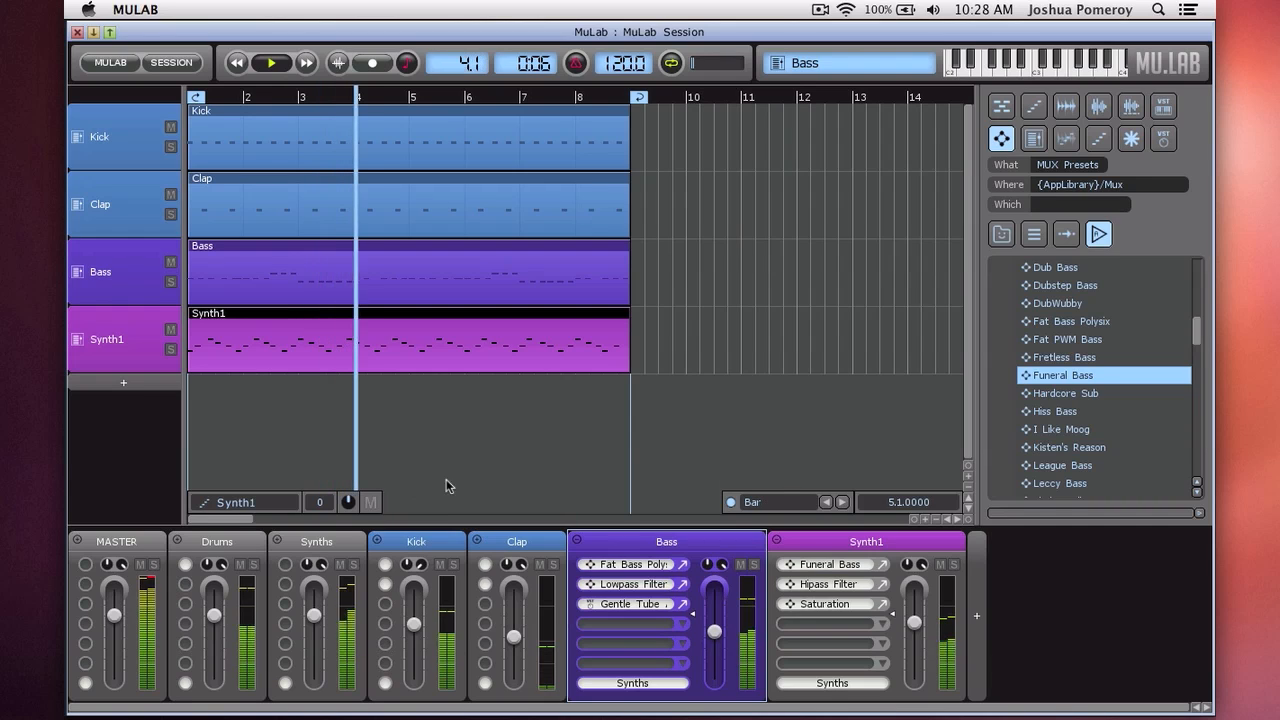
- Lower the Drums gain to -2.65 dB and the Synths gain by a similar amount, and replay the loop from the start
{"action": "key", "text": "space"}
{"action": "left_click", "coordinate": [156, 588]}
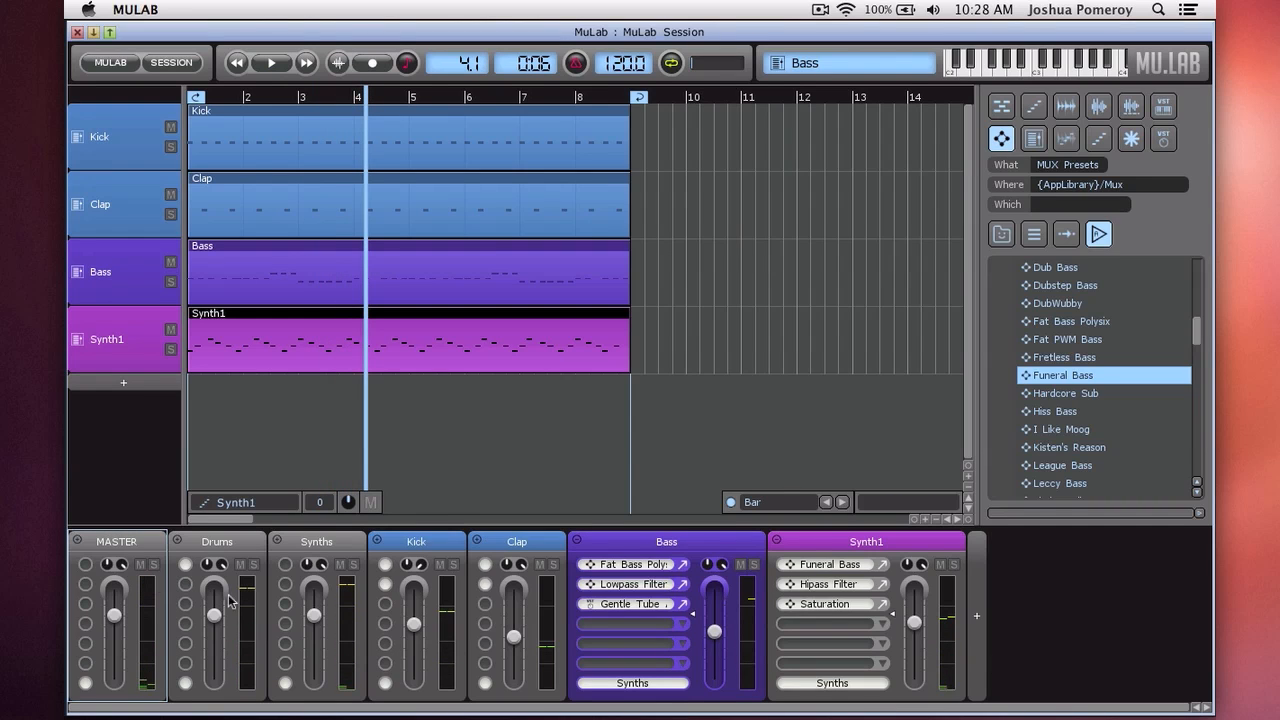
{"action": "mouse_move", "coordinate": [215, 622]}
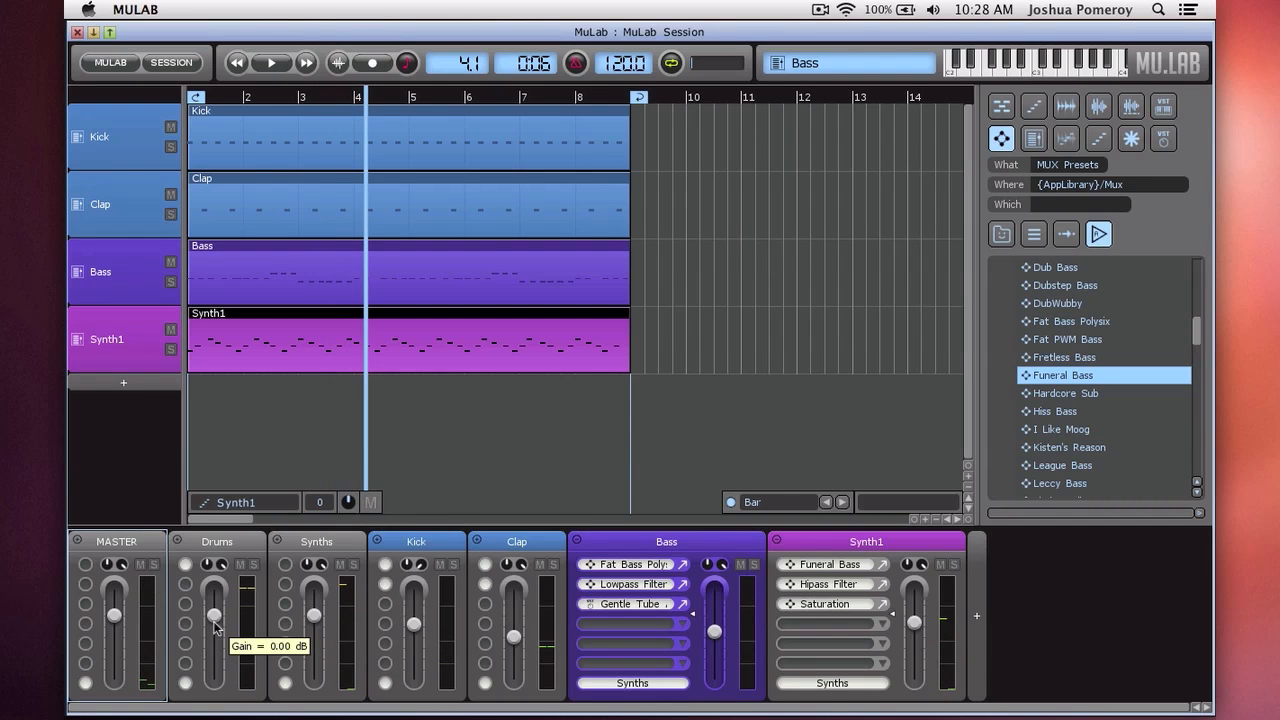
{"action": "left_click", "coordinate": [214, 620]}
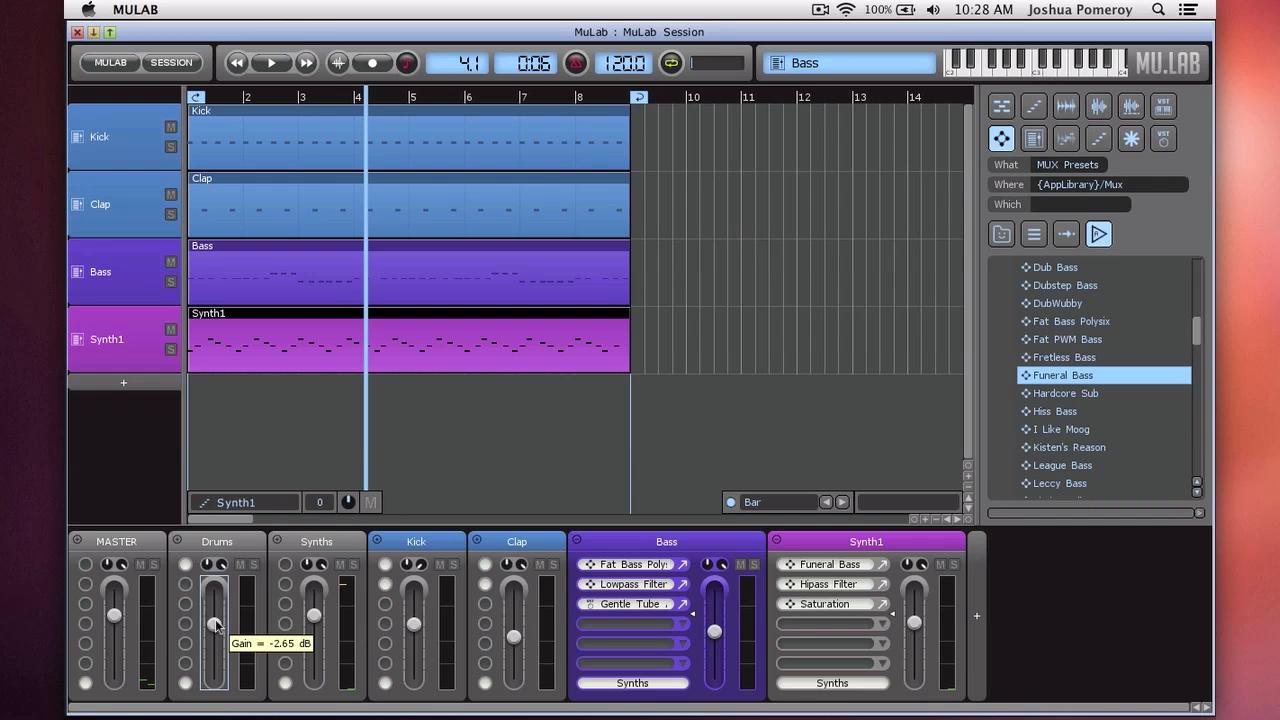
{"action": "left_click", "coordinate": [316, 617]}
{"action": "key", "text": "Home"}
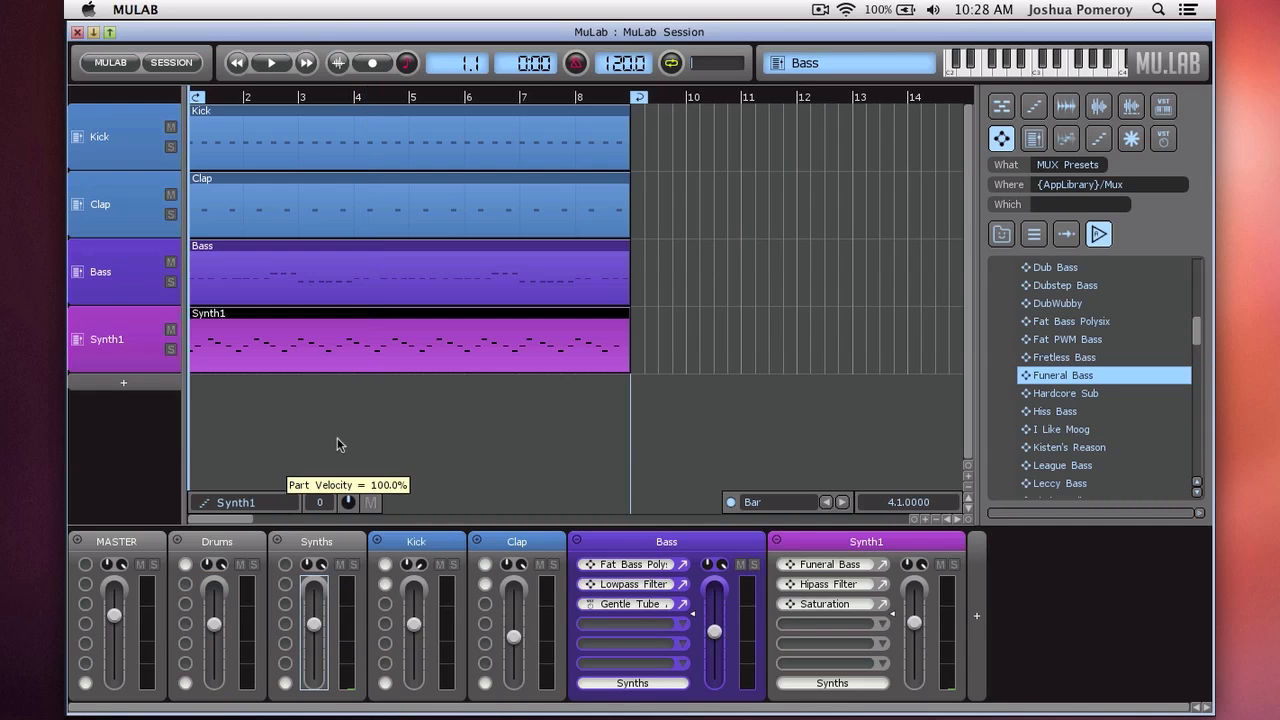
{"action": "key", "text": "space"}
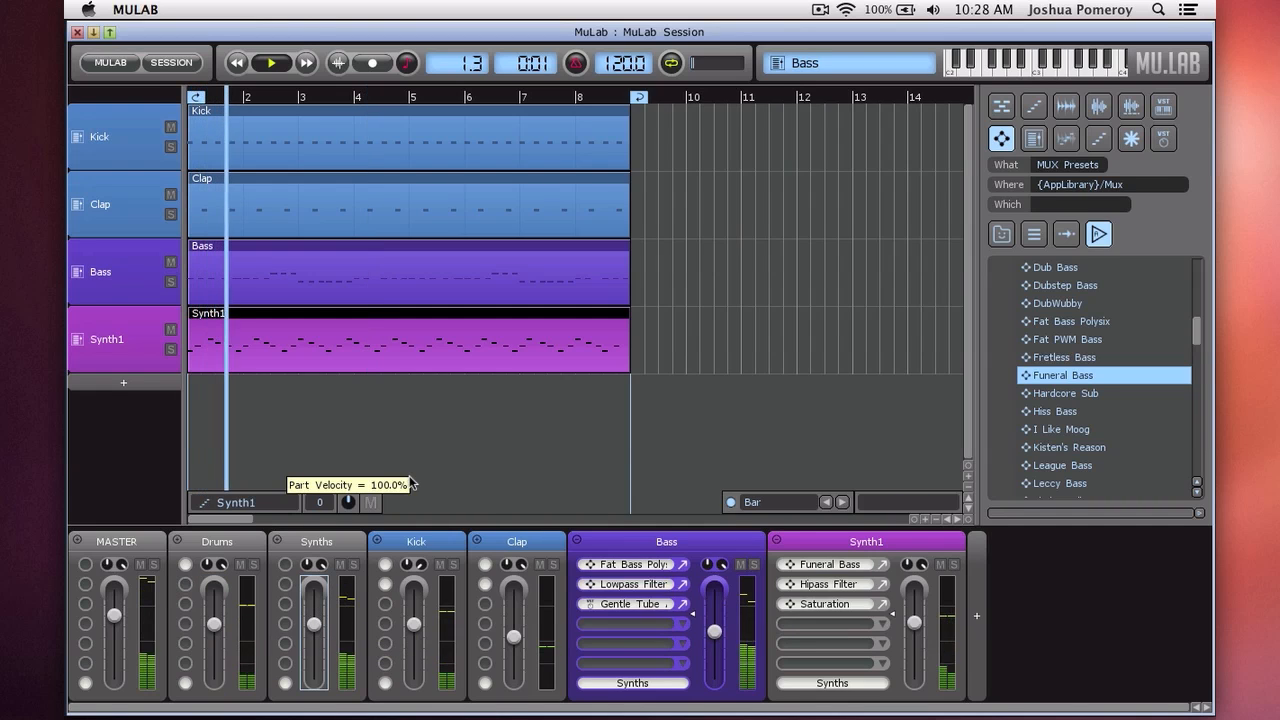
{"action": "mouse_move", "coordinate": [340, 598]}
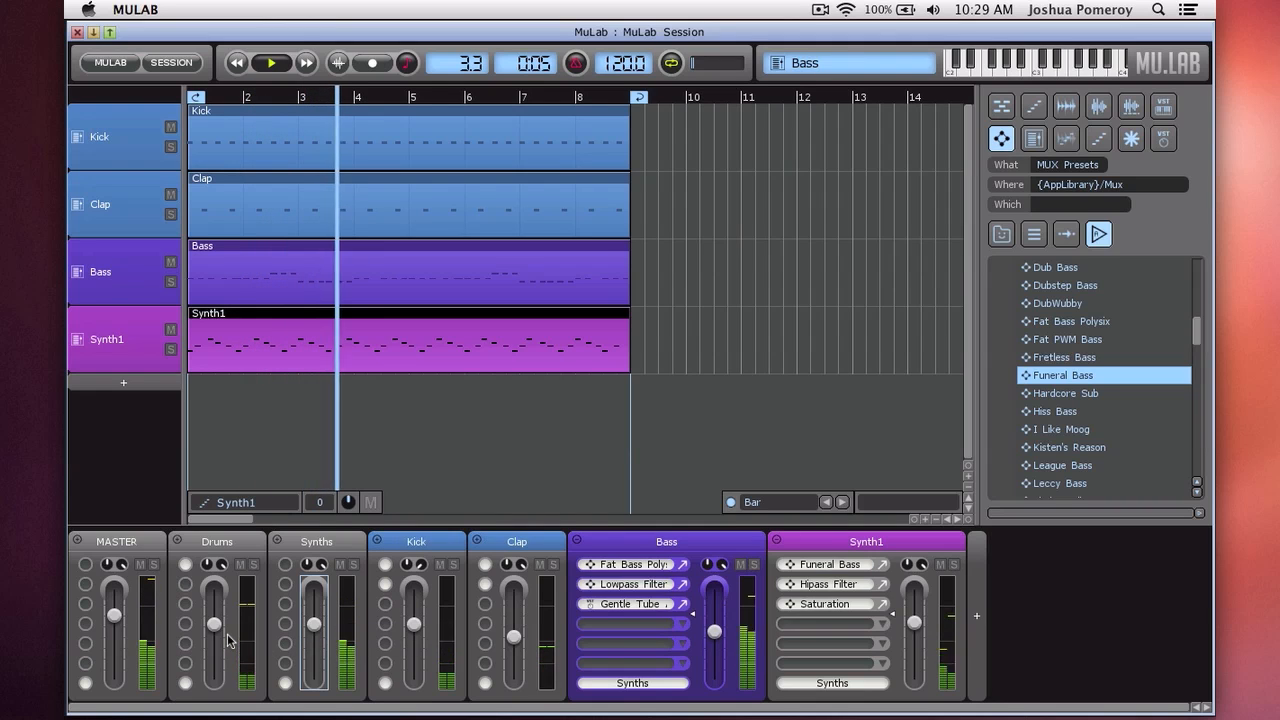
{"action": "mouse_move", "coordinate": [227, 634]}
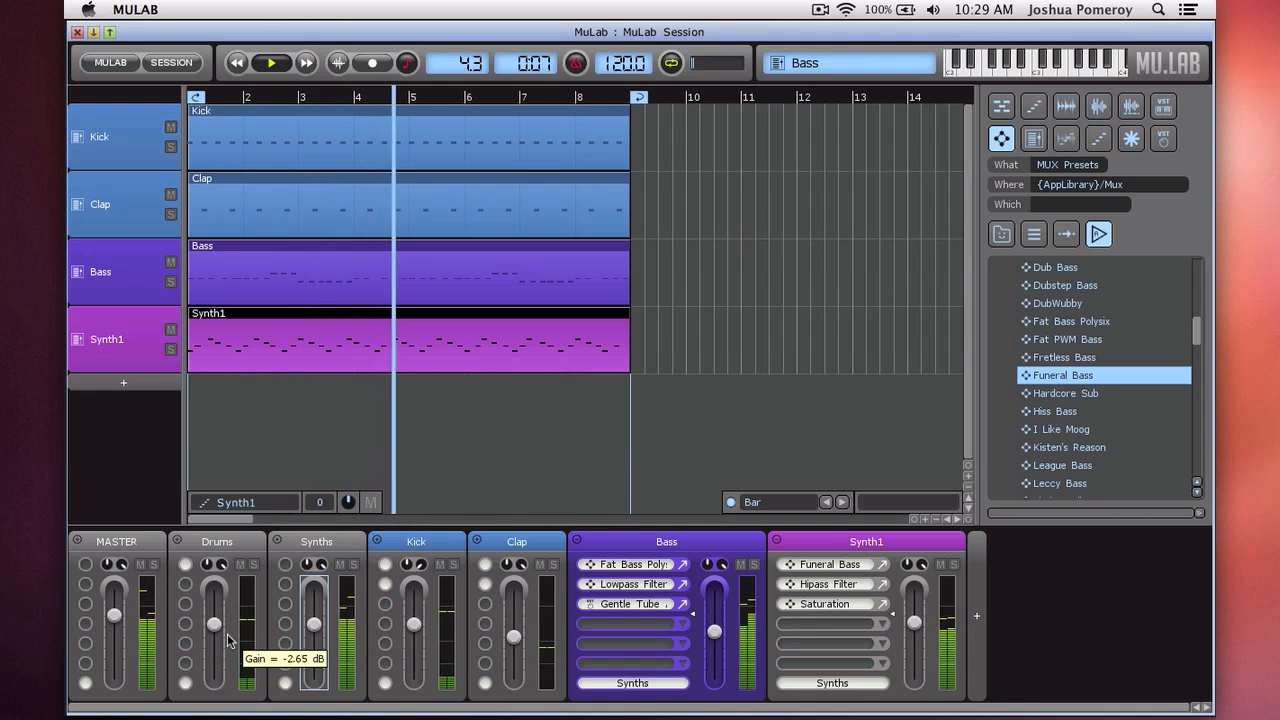
- Raise the Drums gain to -2.09 dB, replay the loop and expand the Drums rack to check its effects
{"action": "key", "text": "space"}
{"action": "left_click_drag", "start_coordinate": [217, 626], "coordinate": [217, 625]}
{"action": "scroll", "coordinate": [218, 630], "scroll_direction": "up", "scroll_amount": 2}
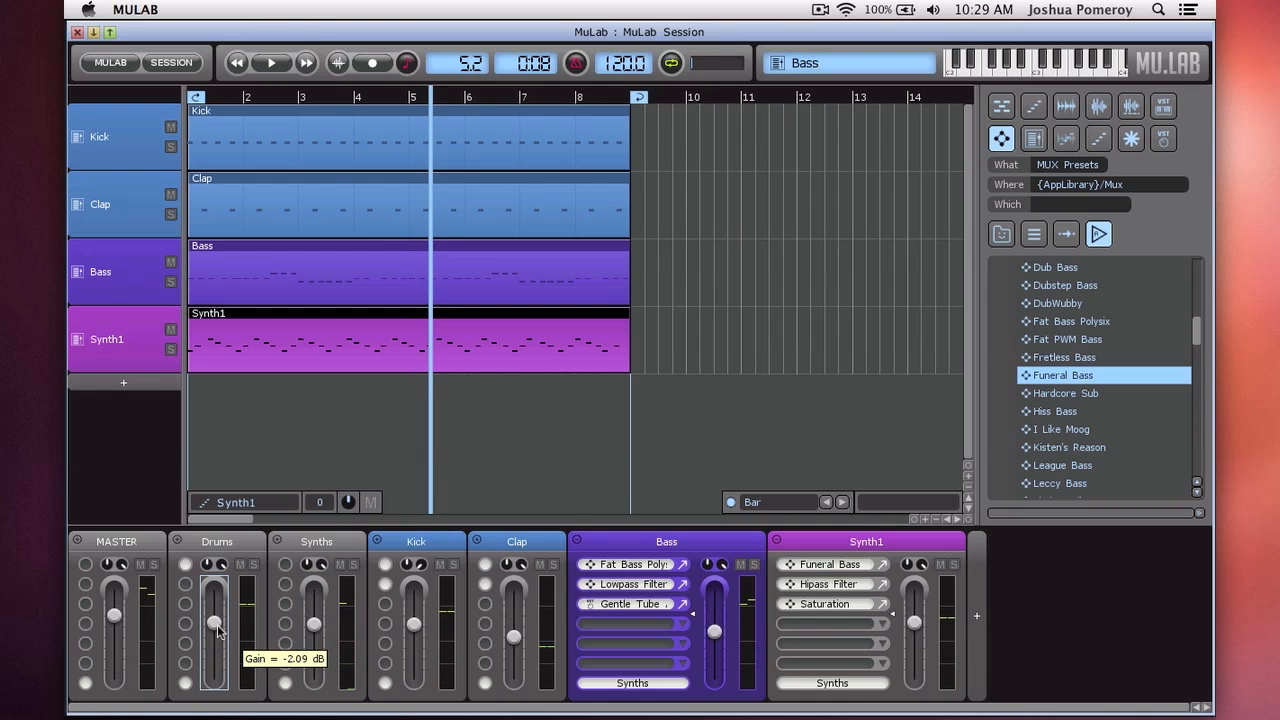
{"action": "key", "text": "space"}
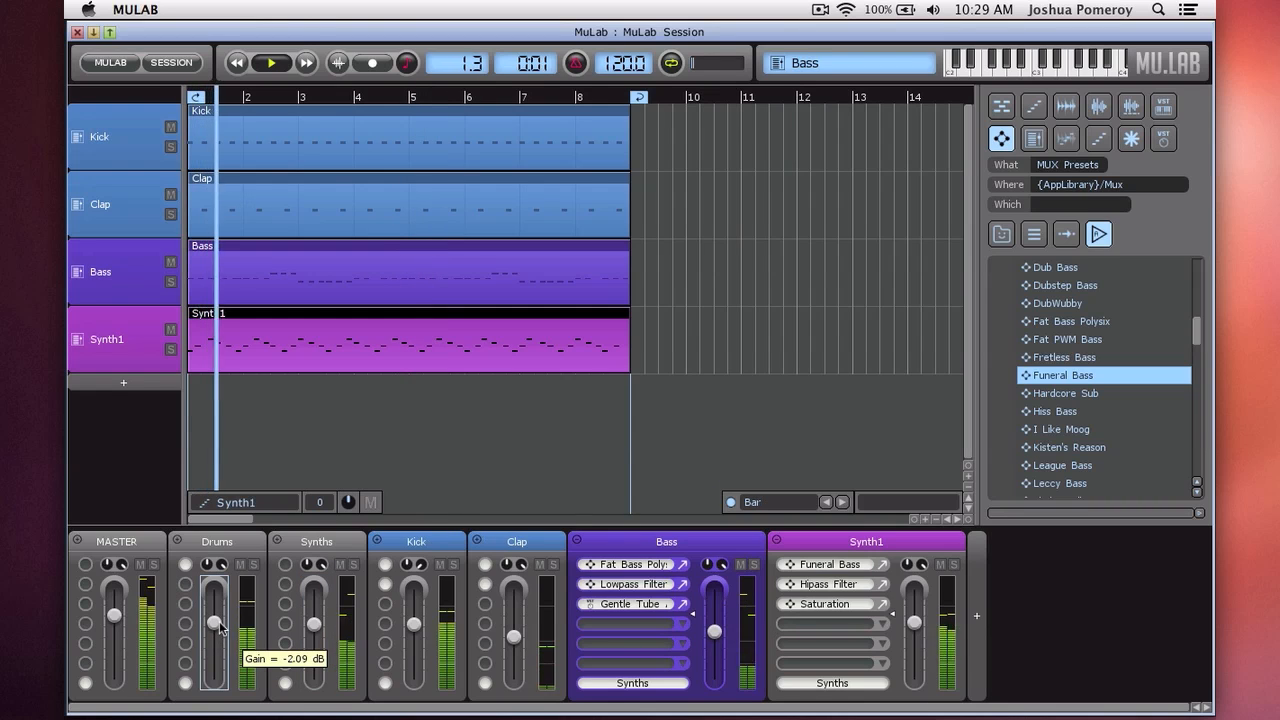
{"action": "left_click", "coordinate": [264, 543]}
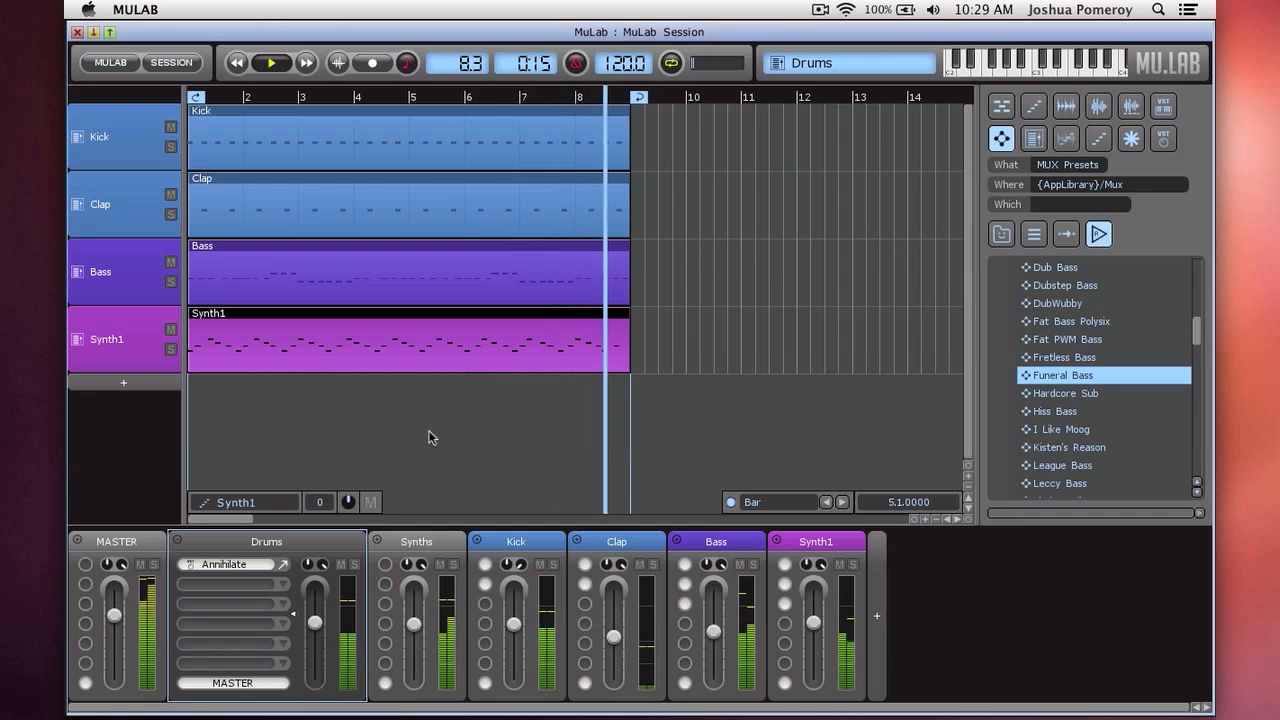
{"action": "key", "text": "space"}
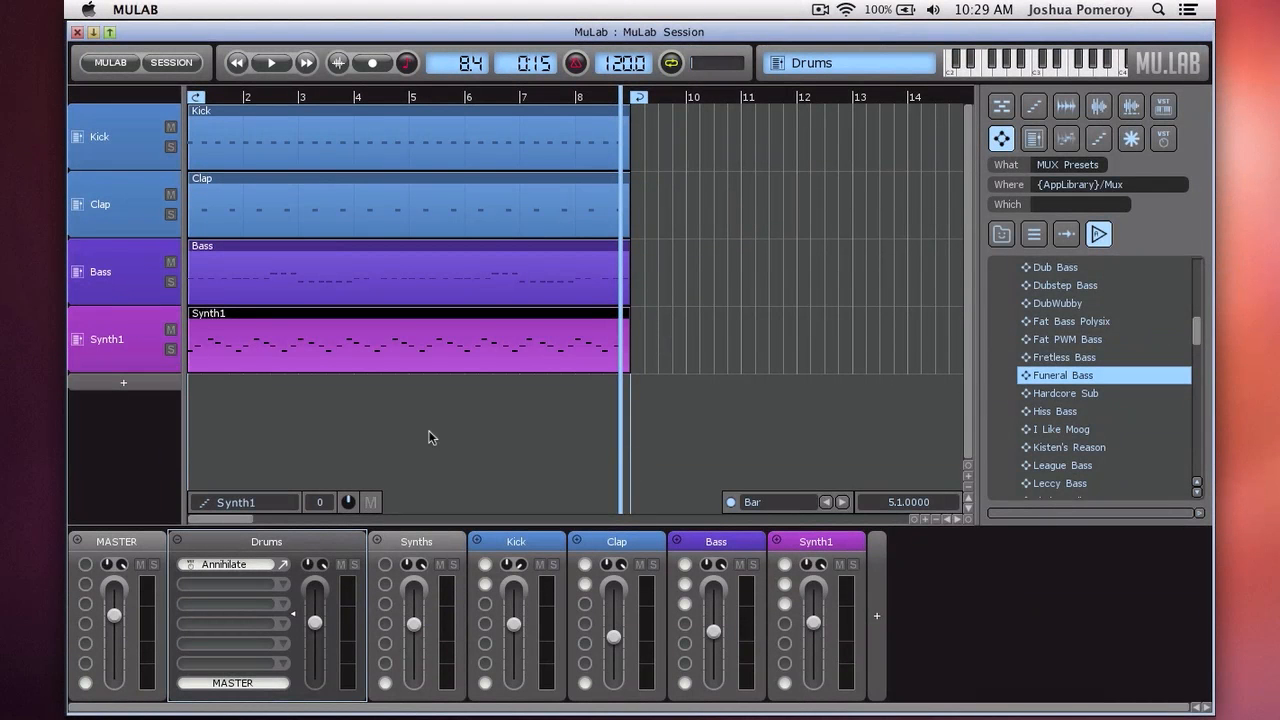
- Expand the MASTER rack, return to the loop start and insert the SonEQ VST effect in the rack
{"action": "left_click", "coordinate": [150, 550]}
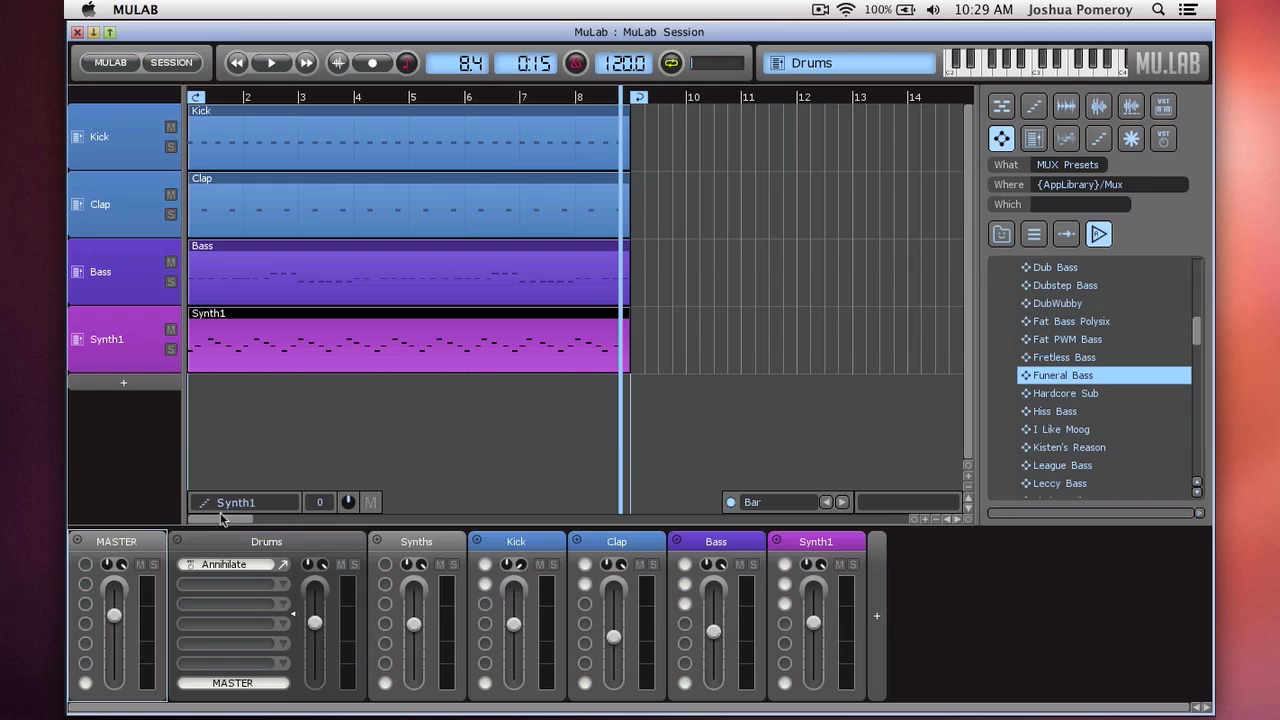
{"action": "left_click", "coordinate": [134, 544]}
{"action": "key", "text": "Return"}
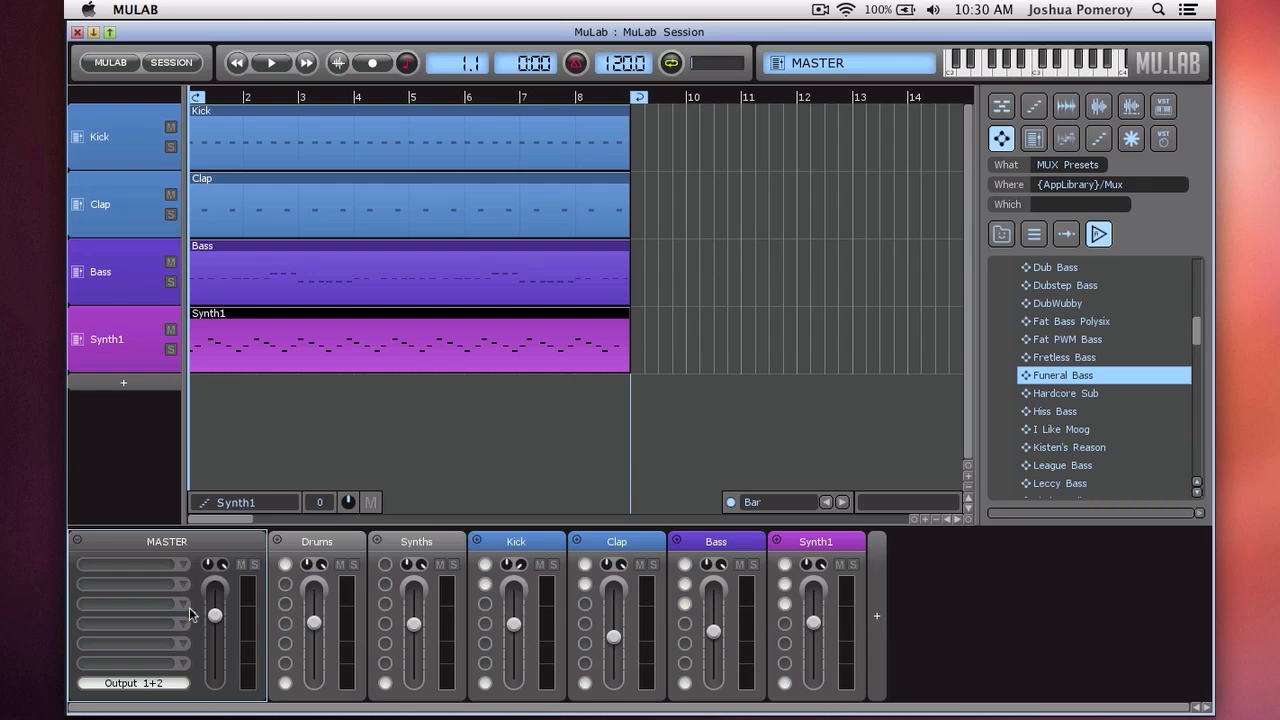
{"action": "left_click", "coordinate": [189, 607]}
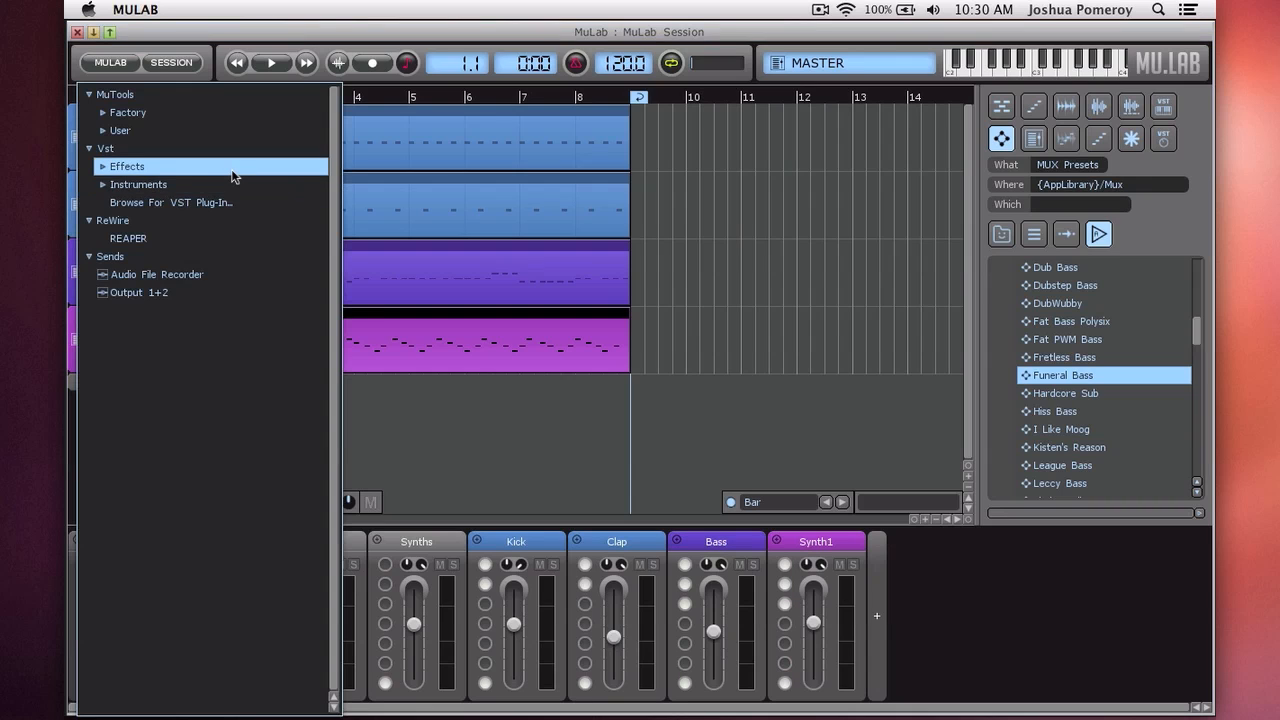
{"action": "left_click", "coordinate": [232, 170]}
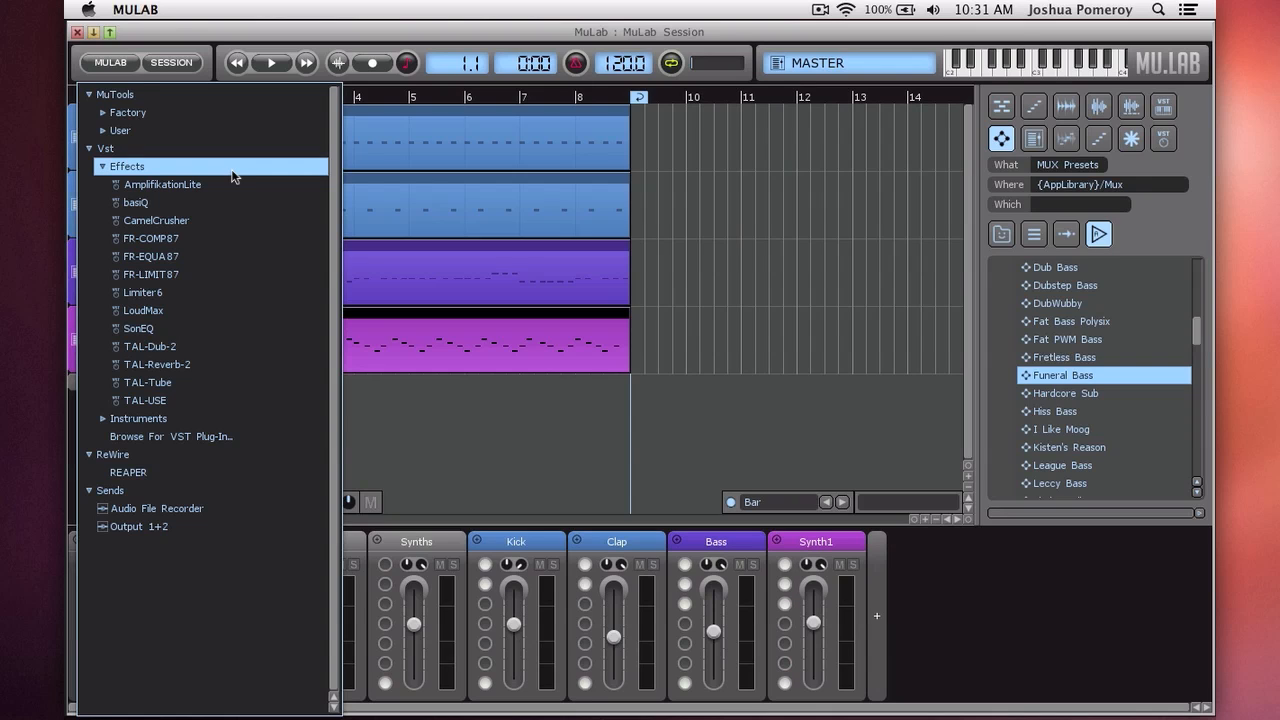
{"action": "left_click", "coordinate": [219, 331]}
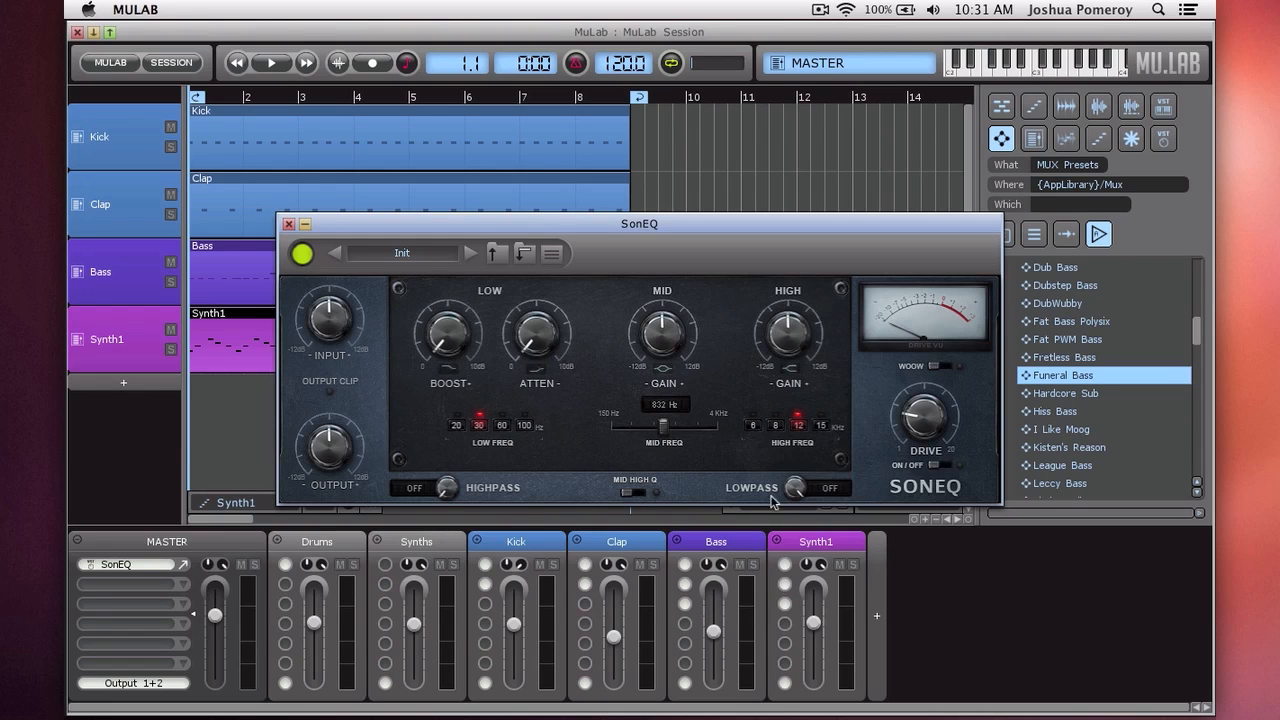
- Set SonEQ's highpass to 27 Hz and lowpass to 20.0 kHz, and play the loop
{"action": "left_click_drag", "start_coordinate": [450, 495], "coordinate": [455, 497]}
{"action": "left_click", "coordinate": [796, 490]}
{"action": "left_click_drag", "start_coordinate": [447, 495], "coordinate": [446, 492]}
{"action": "key", "text": "space"}
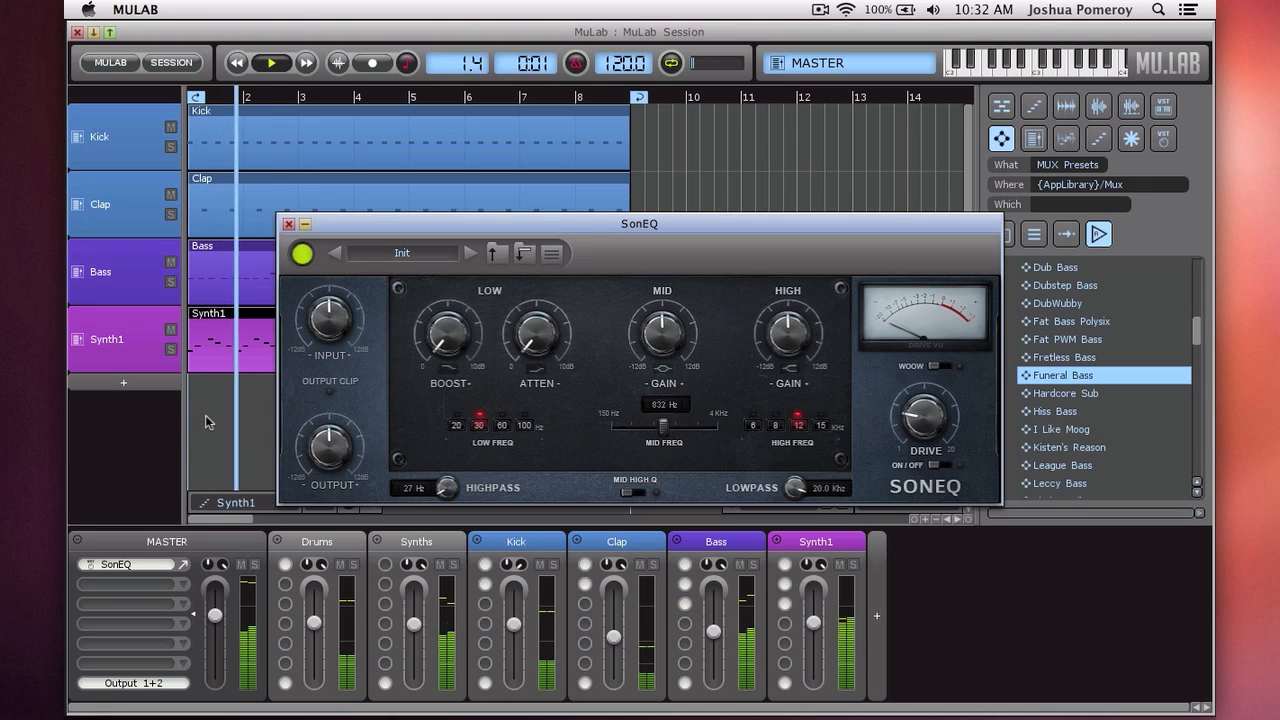
- Lower SonEQ's input gain slightly and switch its Drive on, checking the sound with playback
{"action": "key", "text": "space"}
{"action": "scroll", "coordinate": [336, 331], "scroll_direction": "down", "scroll_amount": 1}
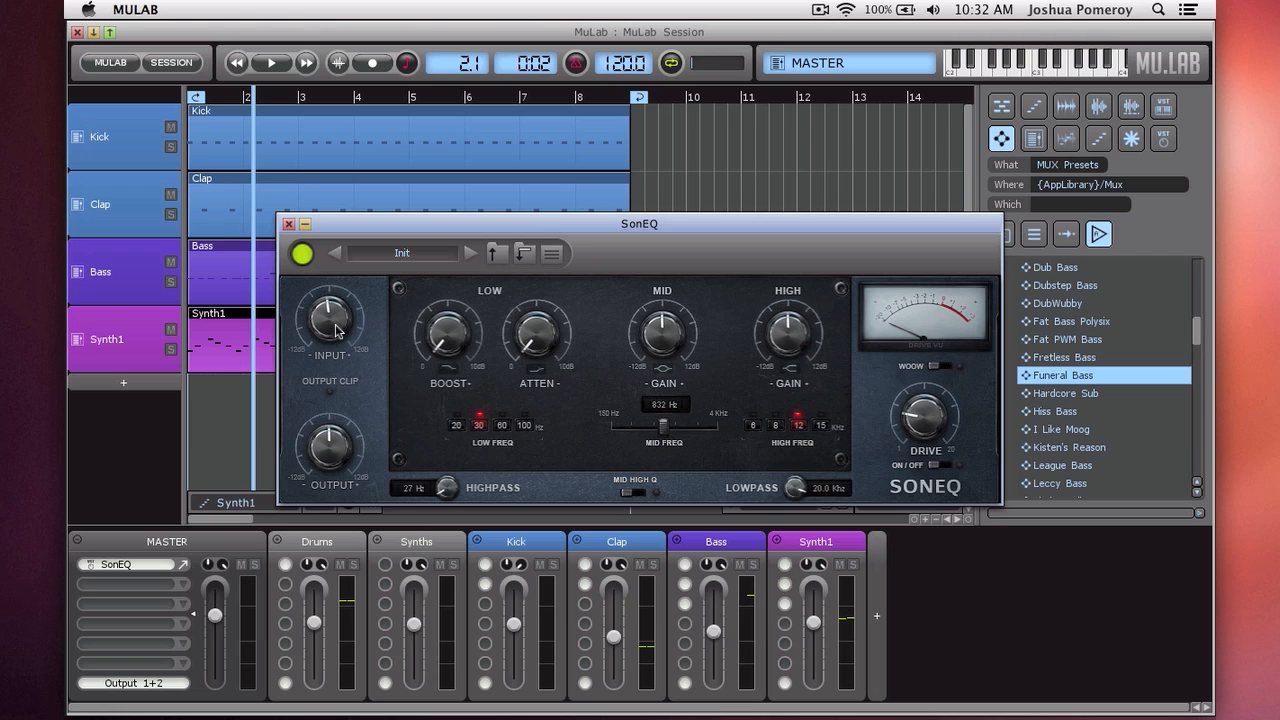
{"action": "key", "text": "space"}
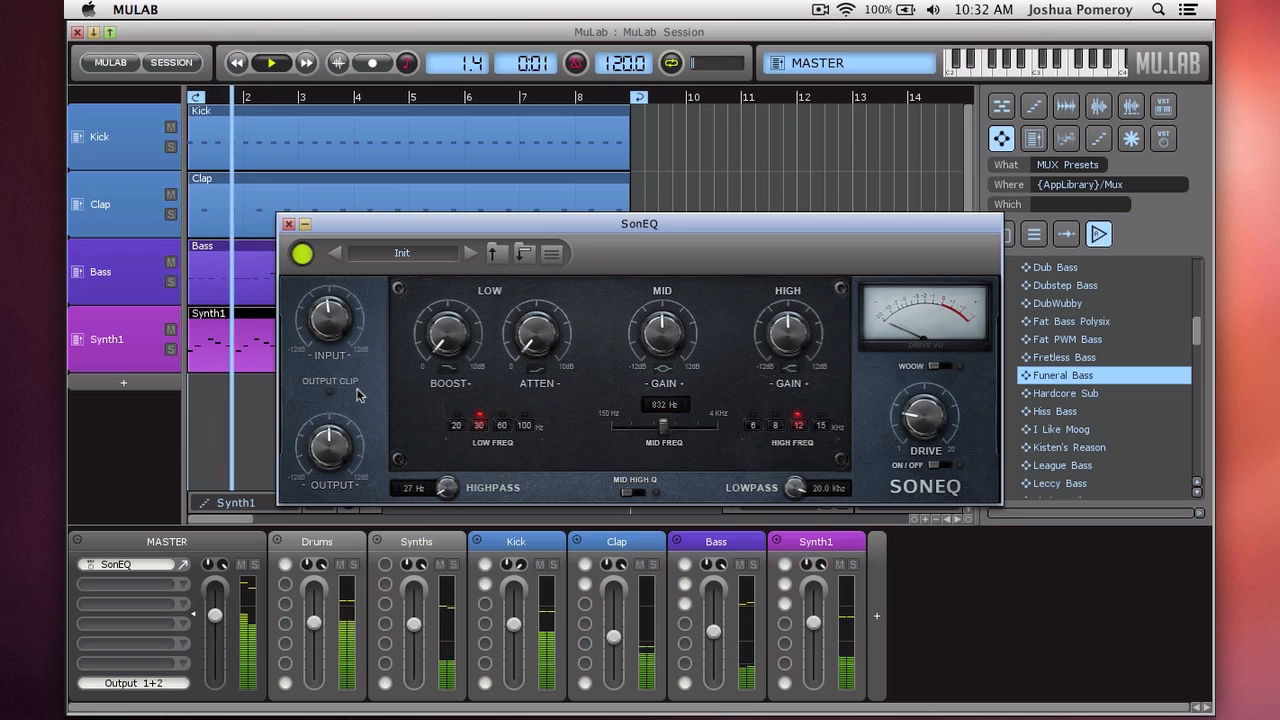
{"action": "key", "text": "space"}
{"action": "left_click", "coordinate": [937, 465]}
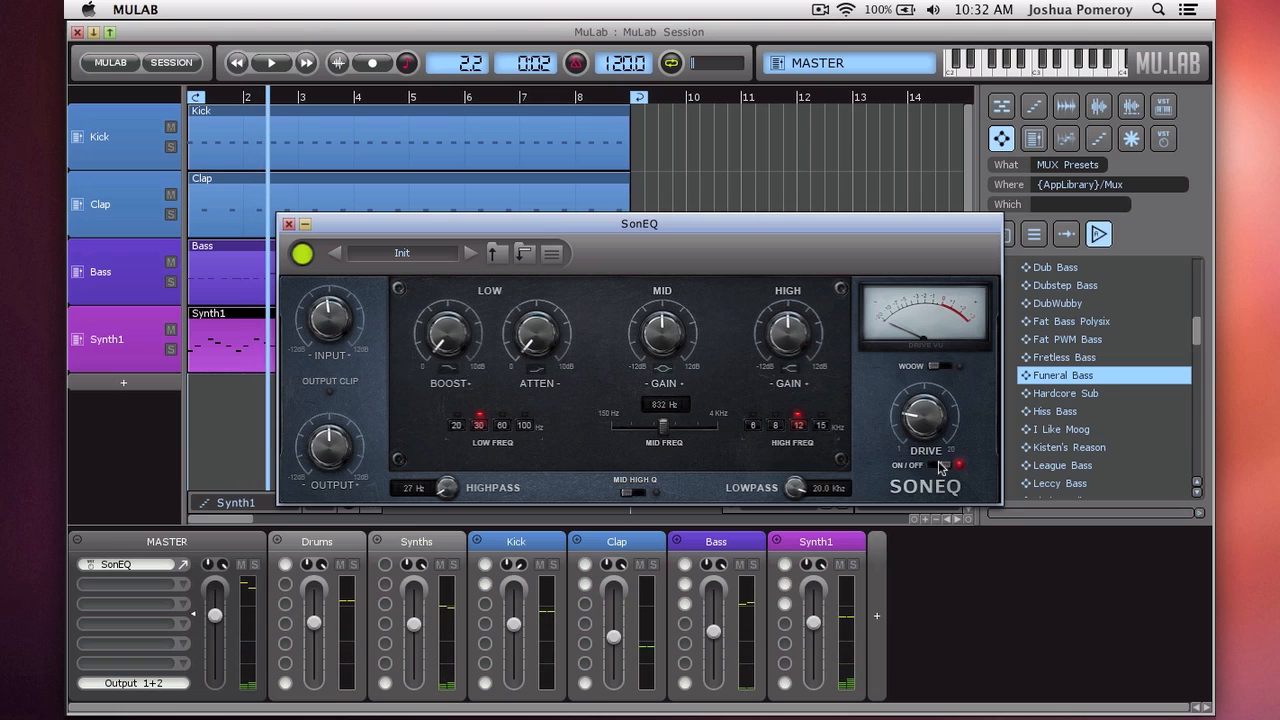
{"action": "key", "text": "space"}
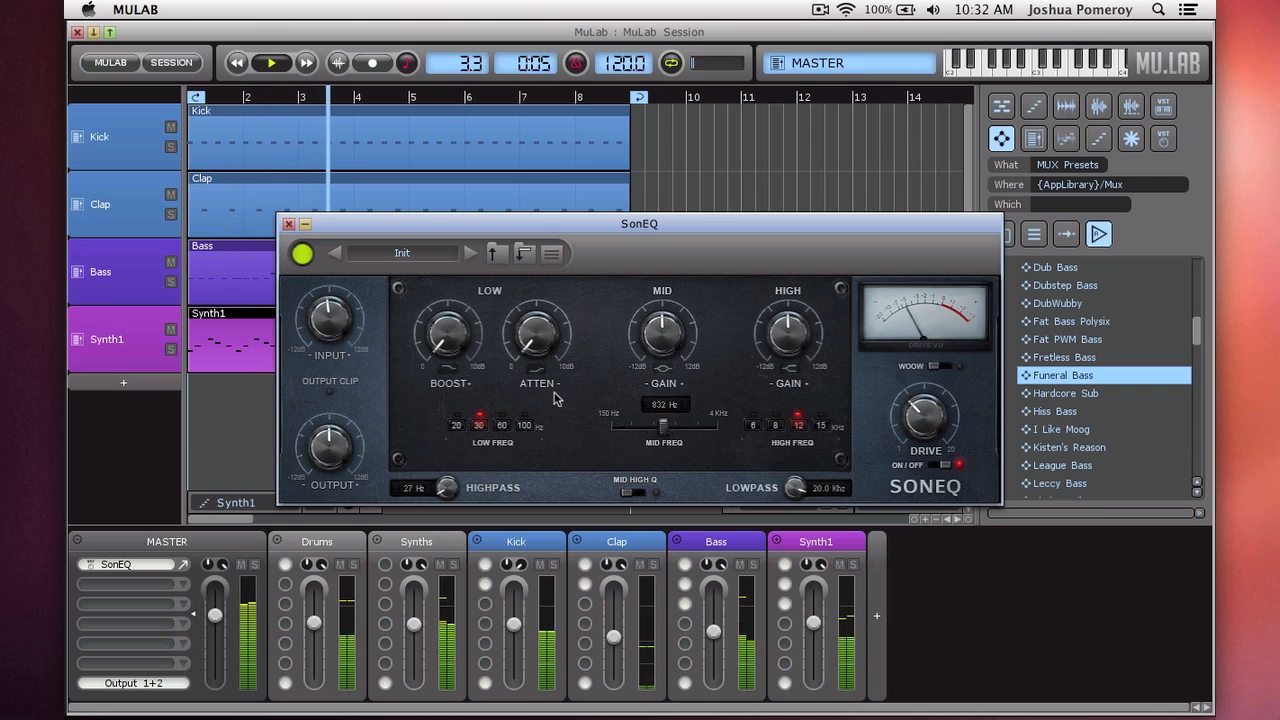
- Set SonEQ's low frequency to 60 Hz, adjust the low boost slightly, then audition the loop and return to its start
{"action": "key", "text": "space"}
{"action": "left_click", "coordinate": [508, 426]}
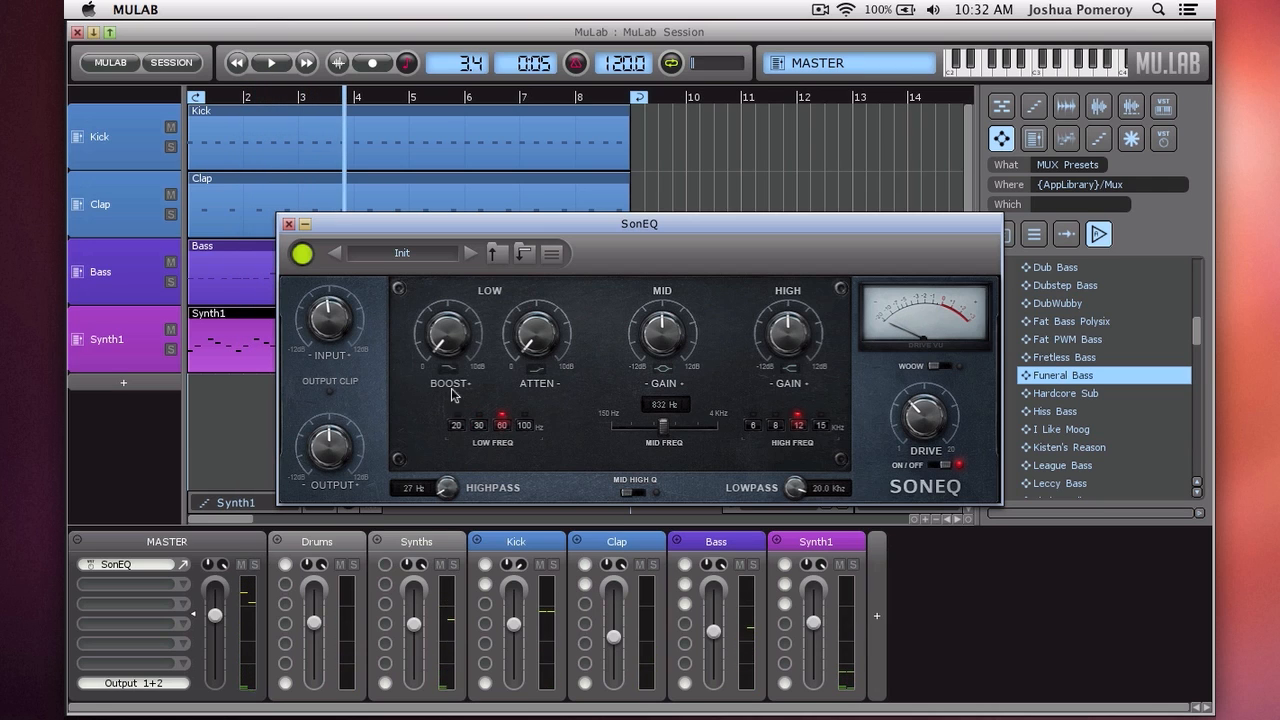
{"action": "scroll", "coordinate": [457, 346], "scroll_direction": "up", "scroll_amount": 3}
{"action": "key", "text": "space"}
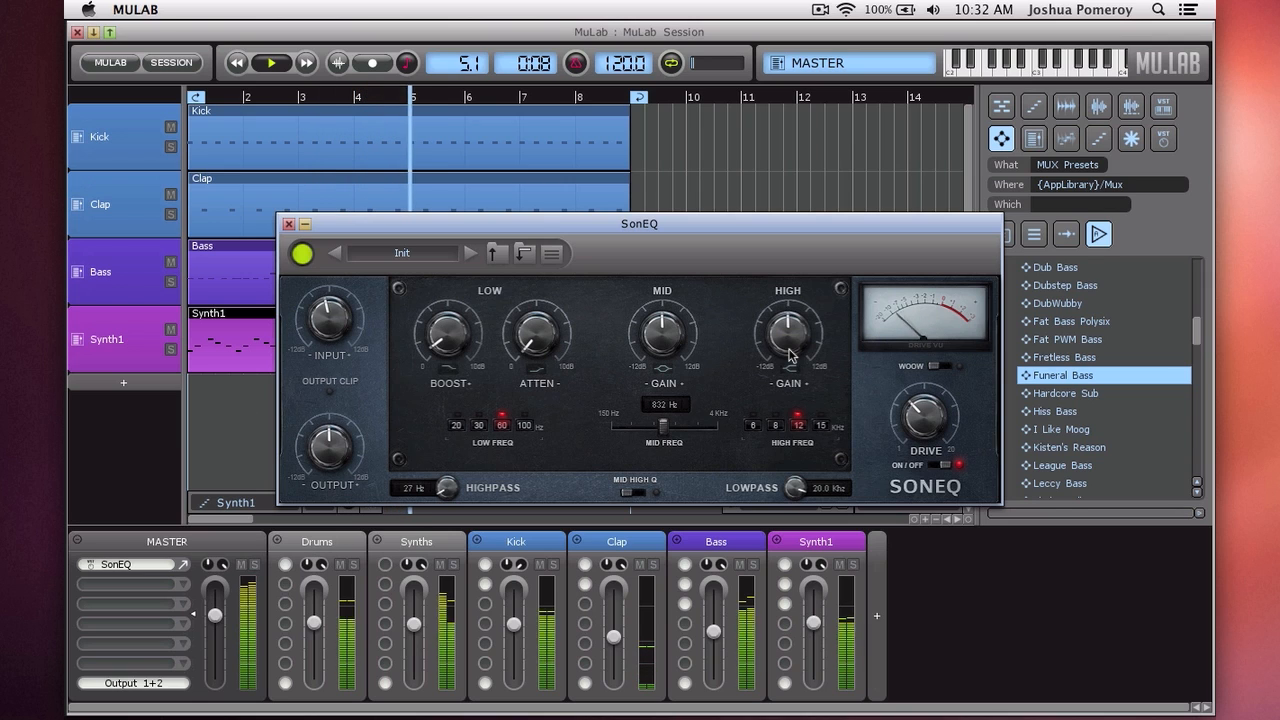
{"action": "key", "text": "space"}
{"action": "key", "text": "Return"}
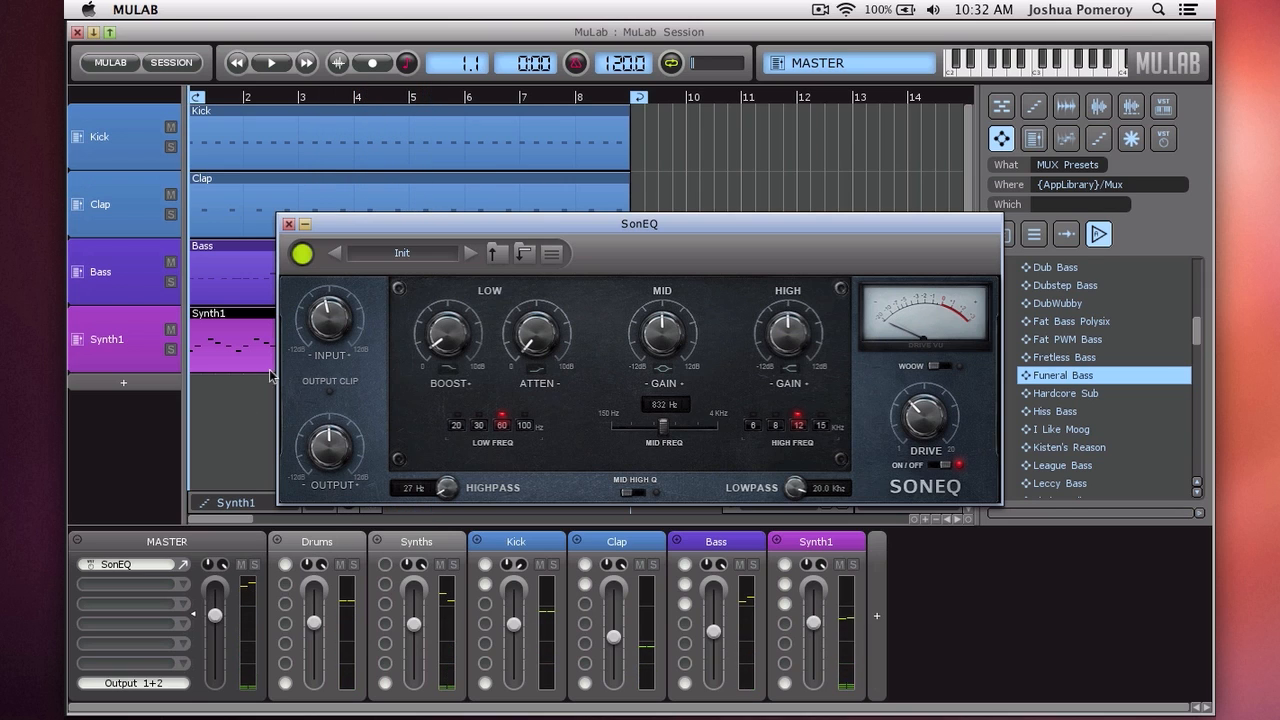
- Boost SonEQ's high gain at the 15 kHz setting, audition the loop and close the SonEQ window
{"action": "left_click_drag", "start_coordinate": [792, 347], "coordinate": [791, 344]}
{"action": "left_click", "coordinate": [822, 425]}
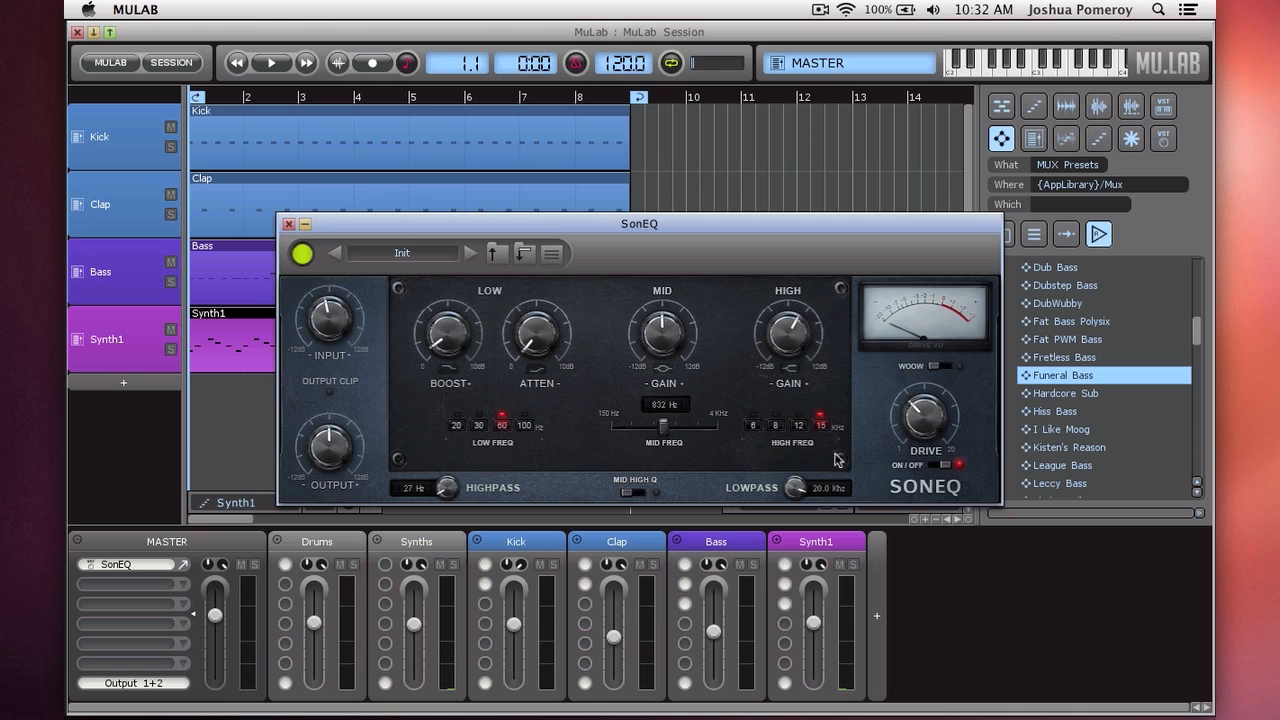
{"action": "scroll", "coordinate": [786, 357], "scroll_direction": "up", "scroll_amount": 4}
{"action": "scroll", "coordinate": [786, 357], "scroll_direction": "up", "scroll_amount": 2}
{"action": "key", "text": "space"}
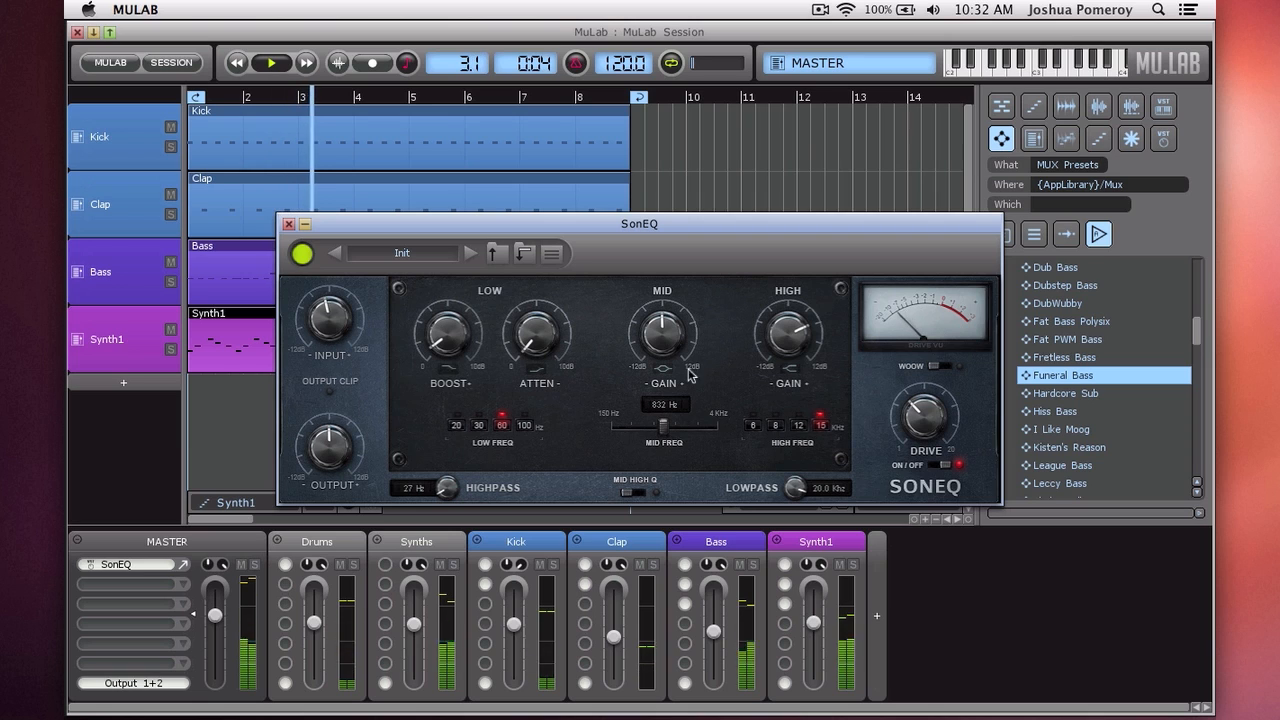
{"action": "key", "text": "space"}
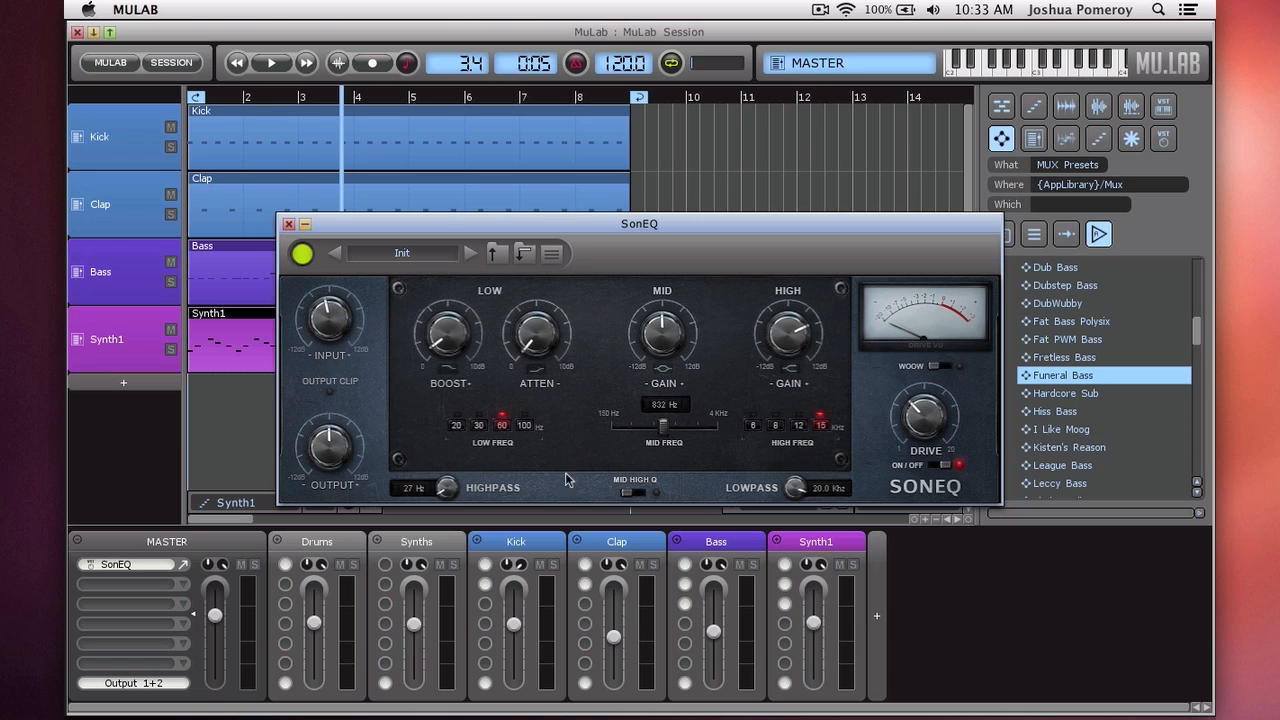
{"action": "left_click", "coordinate": [288, 224]}
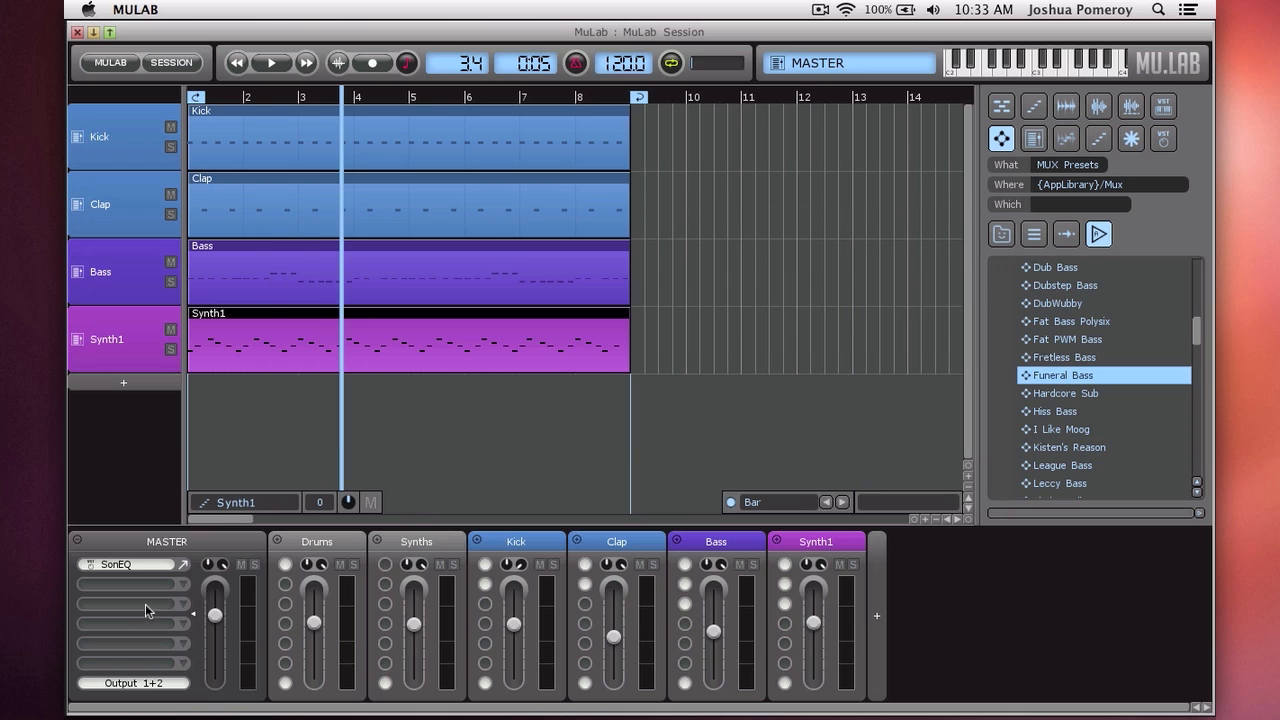
- Insert the FR-COMP87 VST compressor below SonEQ in the MASTER rack
{"action": "left_click", "coordinate": [185, 591]}
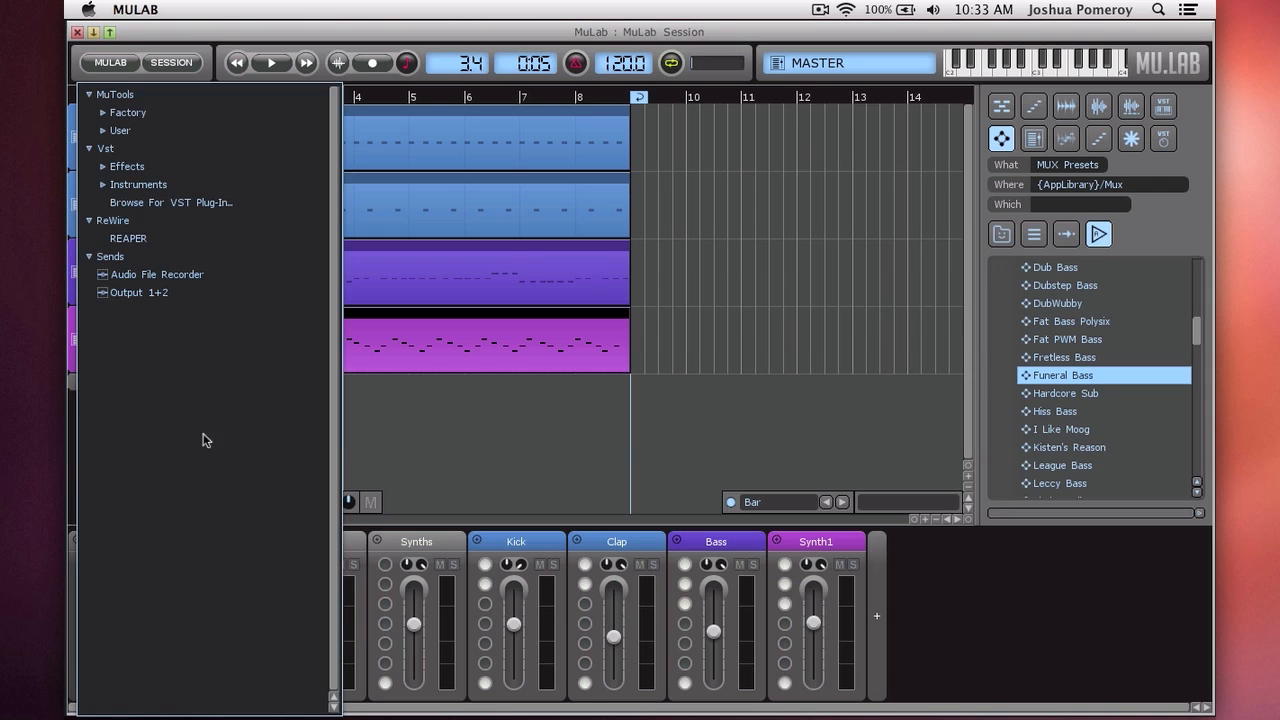
{"action": "left_click", "coordinate": [225, 167]}
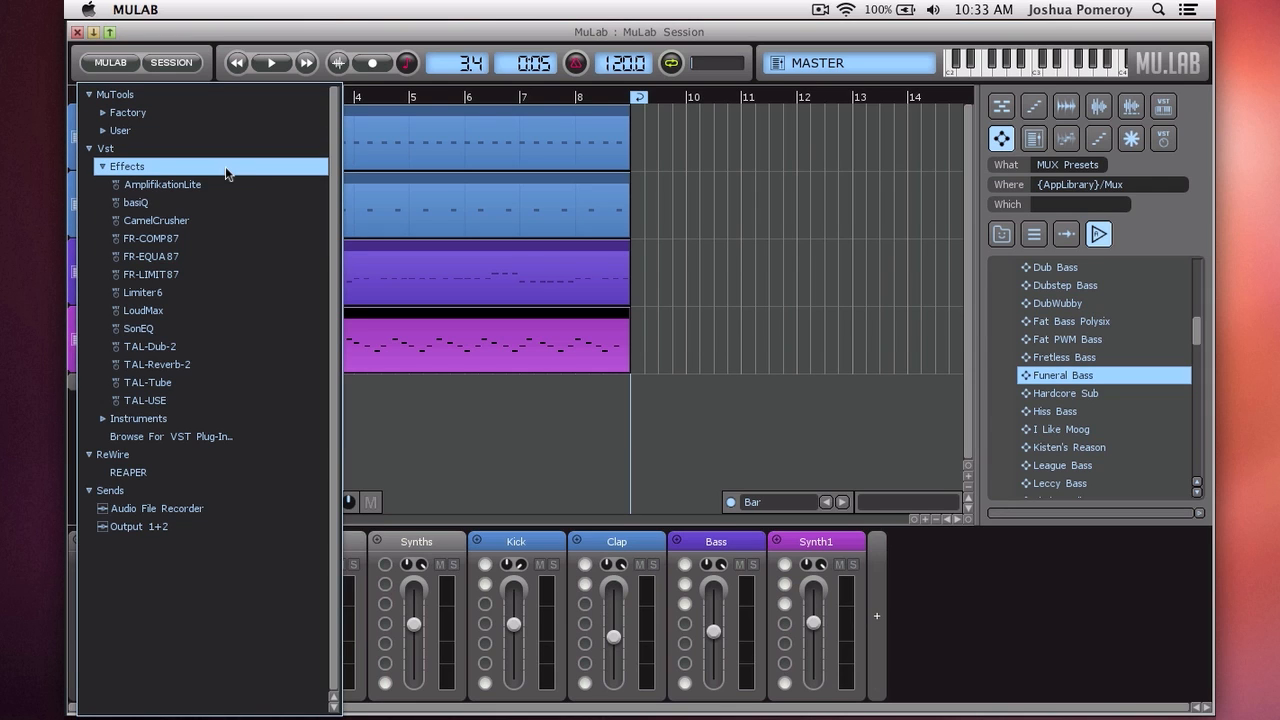
{"action": "left_click", "coordinate": [221, 239]}
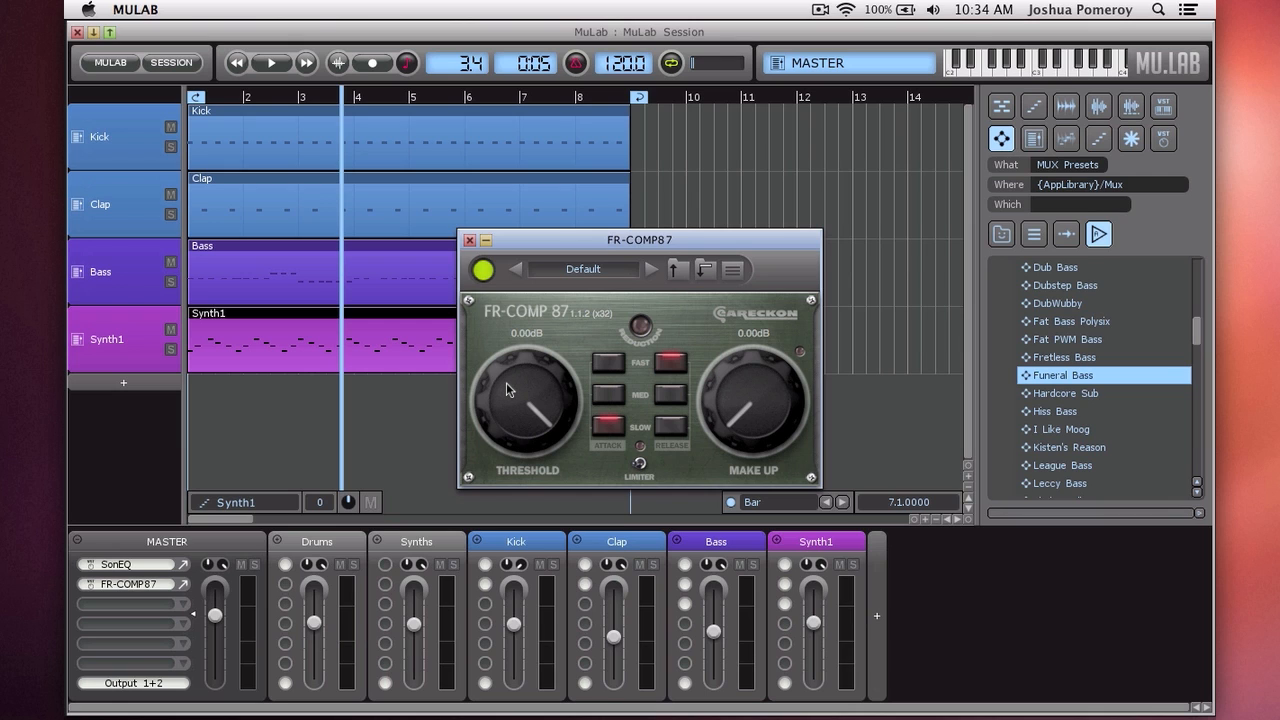
- While the loop plays, set FR-COMP87's threshold to -13 dB and make-up gain to 2.00 dB, toggling its processing to compare
{"action": "key", "text": "Home"}
{"action": "key", "text": "space"}
{"action": "left_click_drag", "start_coordinate": [506, 390], "coordinate": [502, 423]}
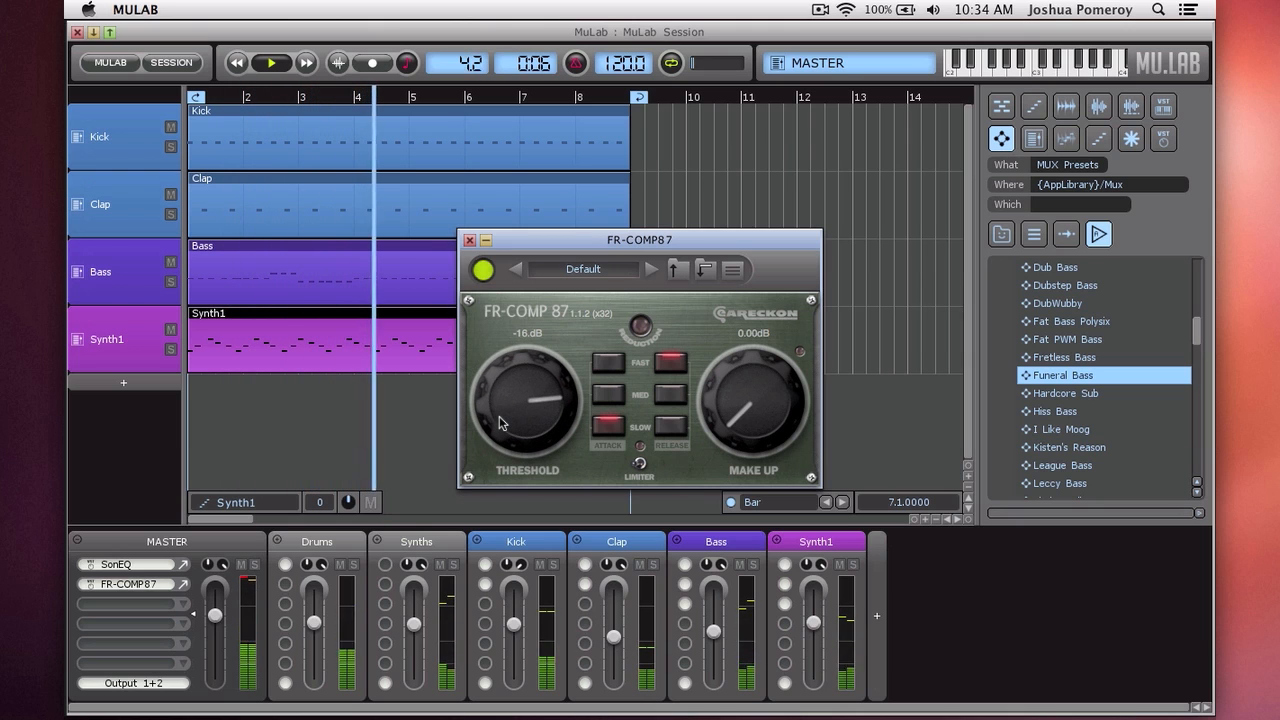
{"action": "left_click_drag", "start_coordinate": [502, 403], "coordinate": [502, 404]}
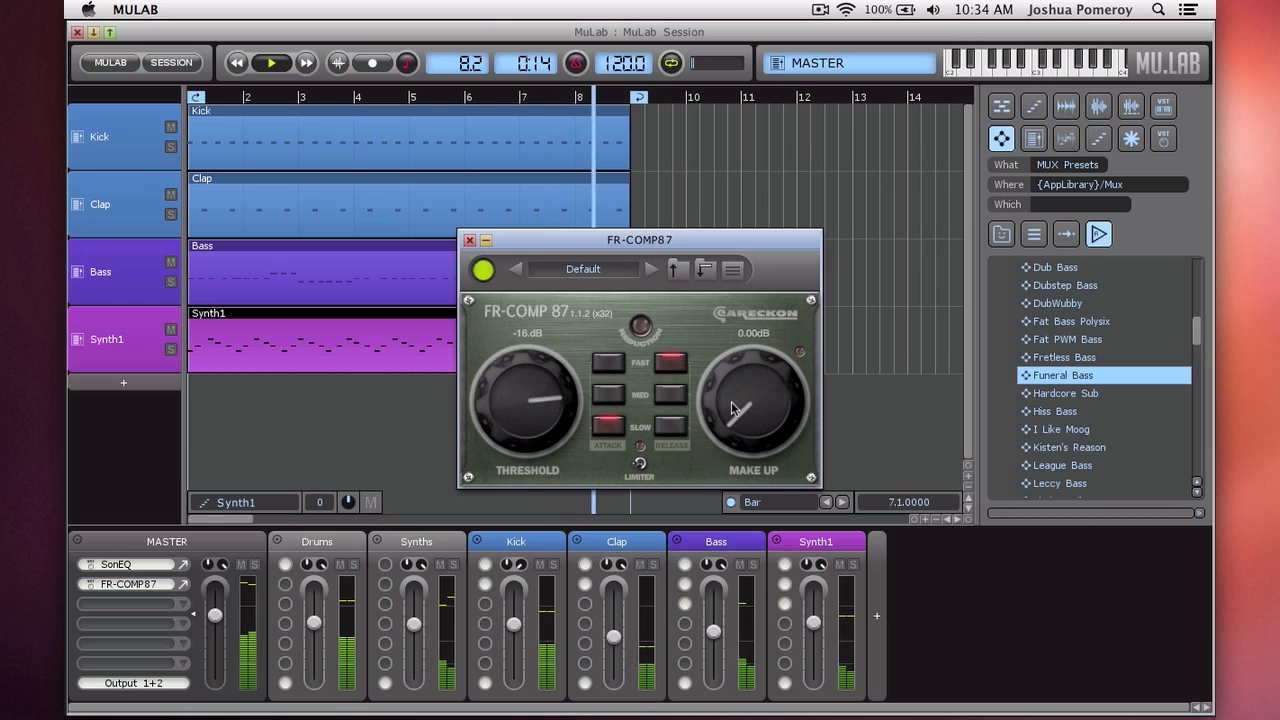
{"action": "left_click_drag", "start_coordinate": [731, 405], "coordinate": [731, 397]}
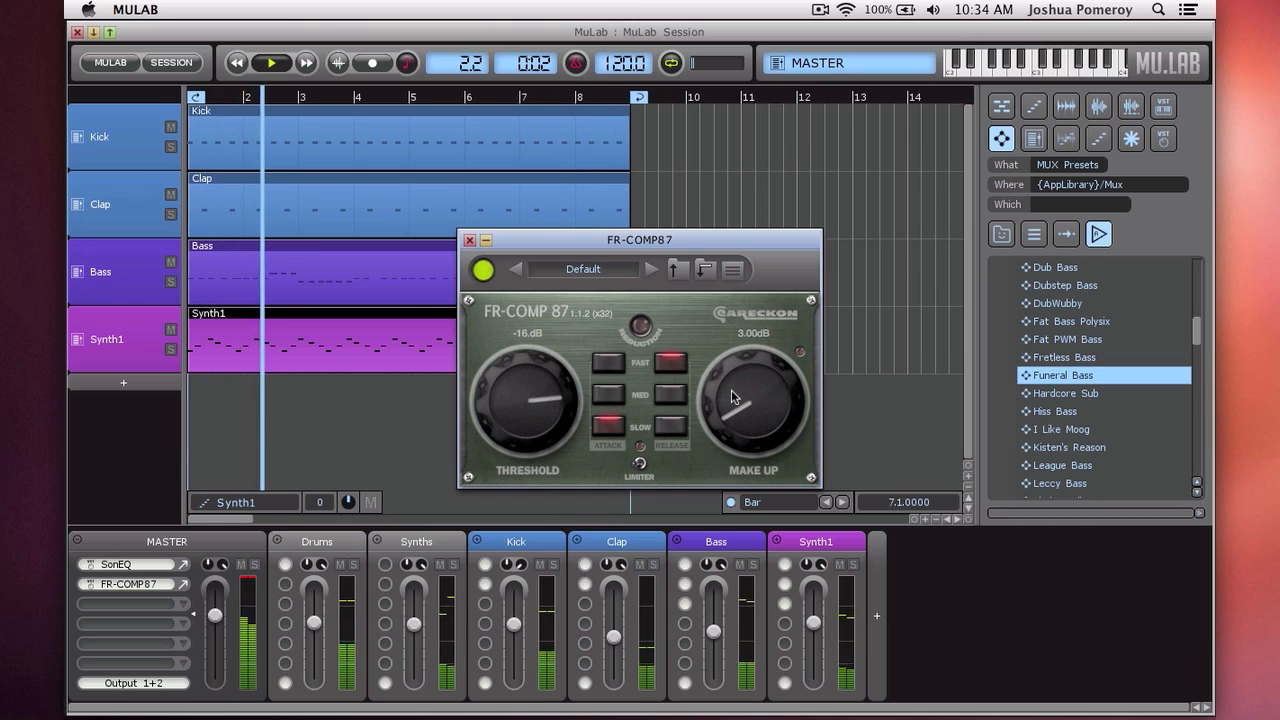
{"action": "left_click_drag", "start_coordinate": [731, 391], "coordinate": [730, 393]}
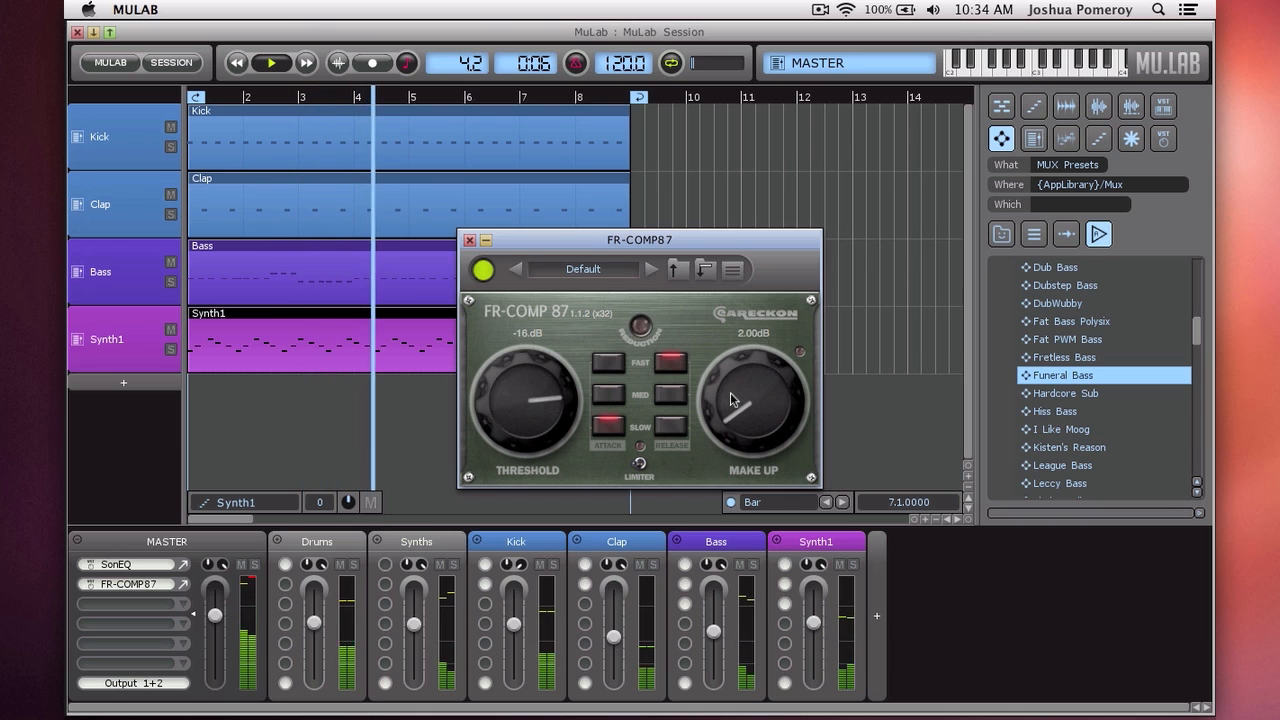
{"action": "left_click", "coordinate": [482, 270]}
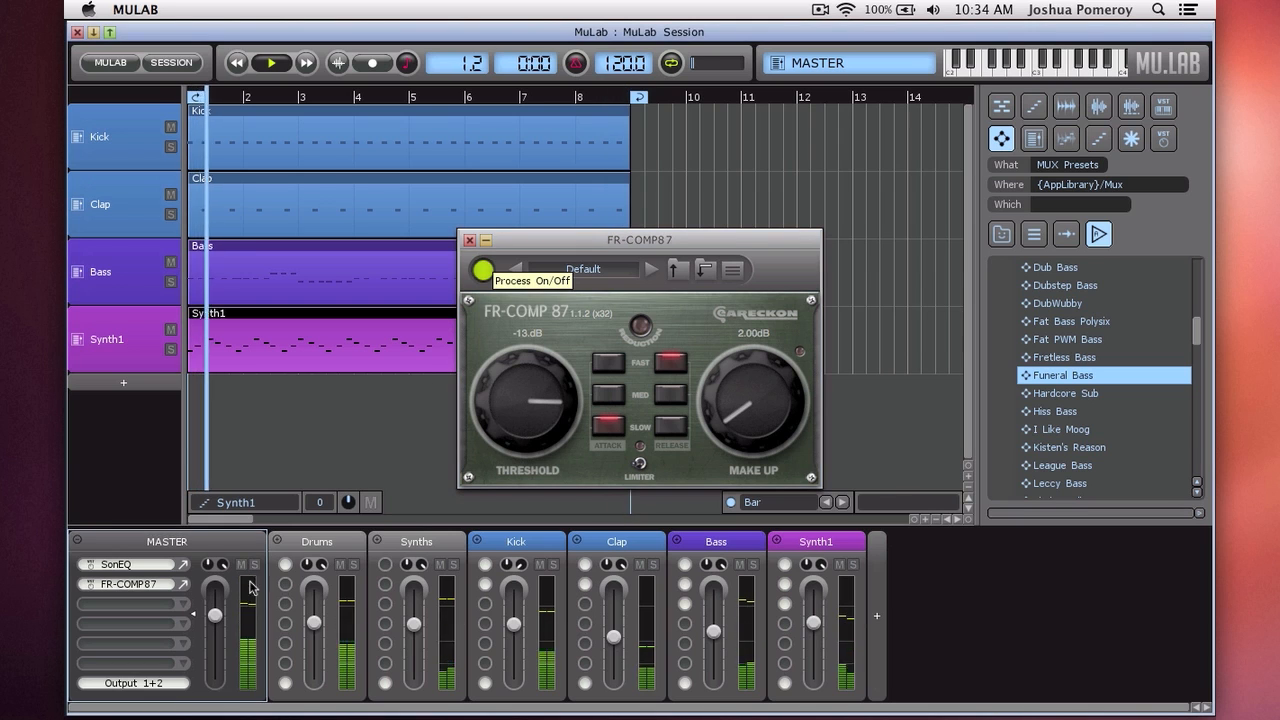
- Insert the LoudMax VST limiter below FR-COMP87 in the MASTER rack, move its window clear of the compressor's threshold control and stop playback
{"action": "left_click", "coordinate": [186, 605]}
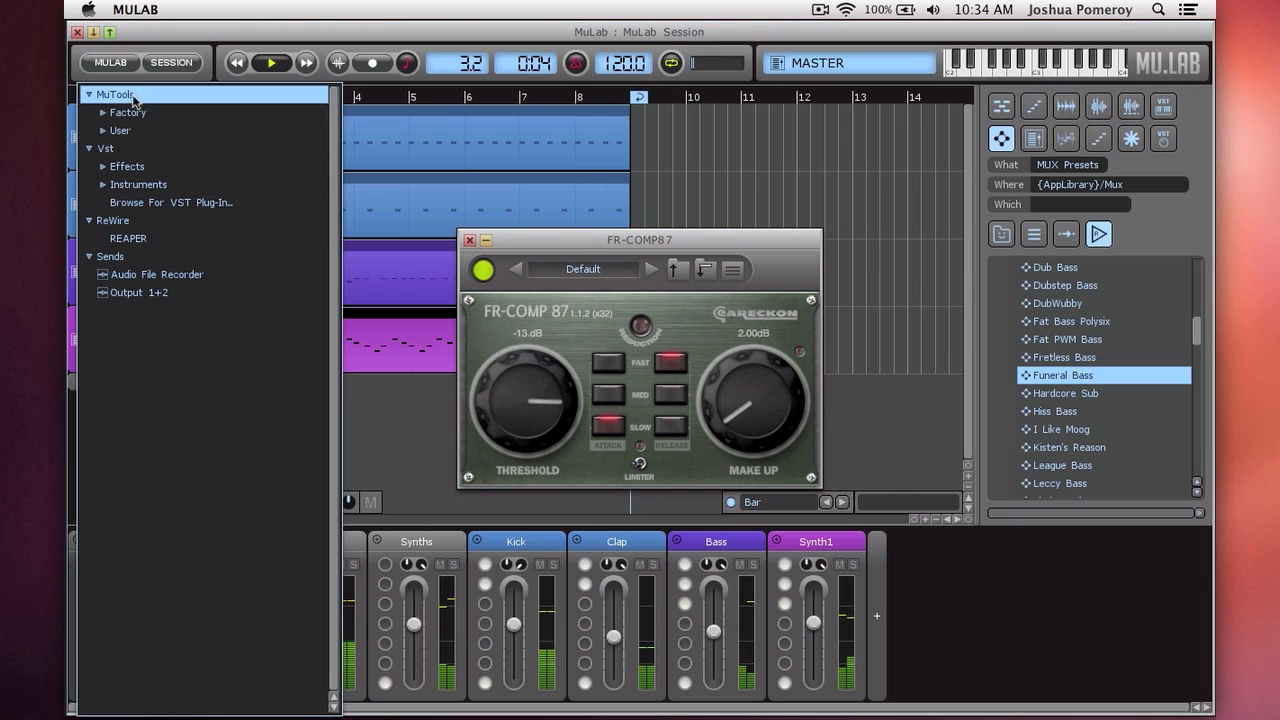
{"action": "left_click", "coordinate": [170, 165]}
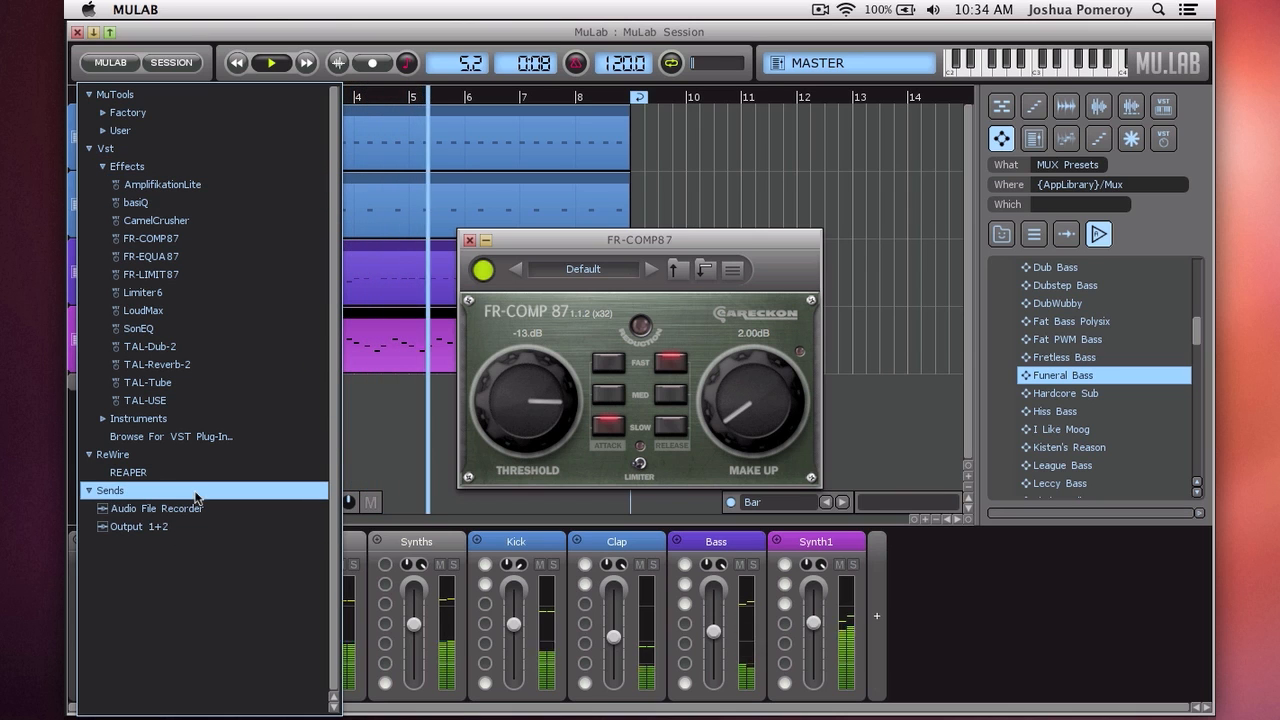
{"action": "left_click", "coordinate": [210, 311]}
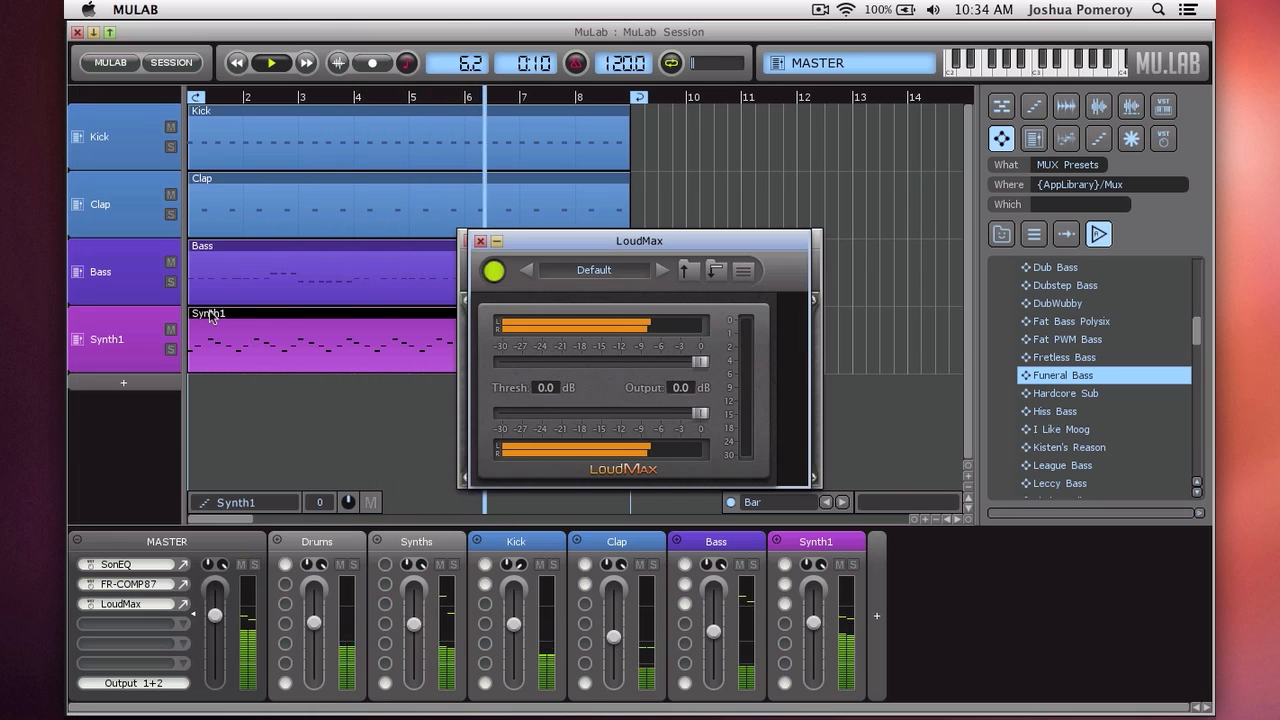
{"action": "left_click_drag", "start_coordinate": [678, 291], "coordinate": [656, 228]}
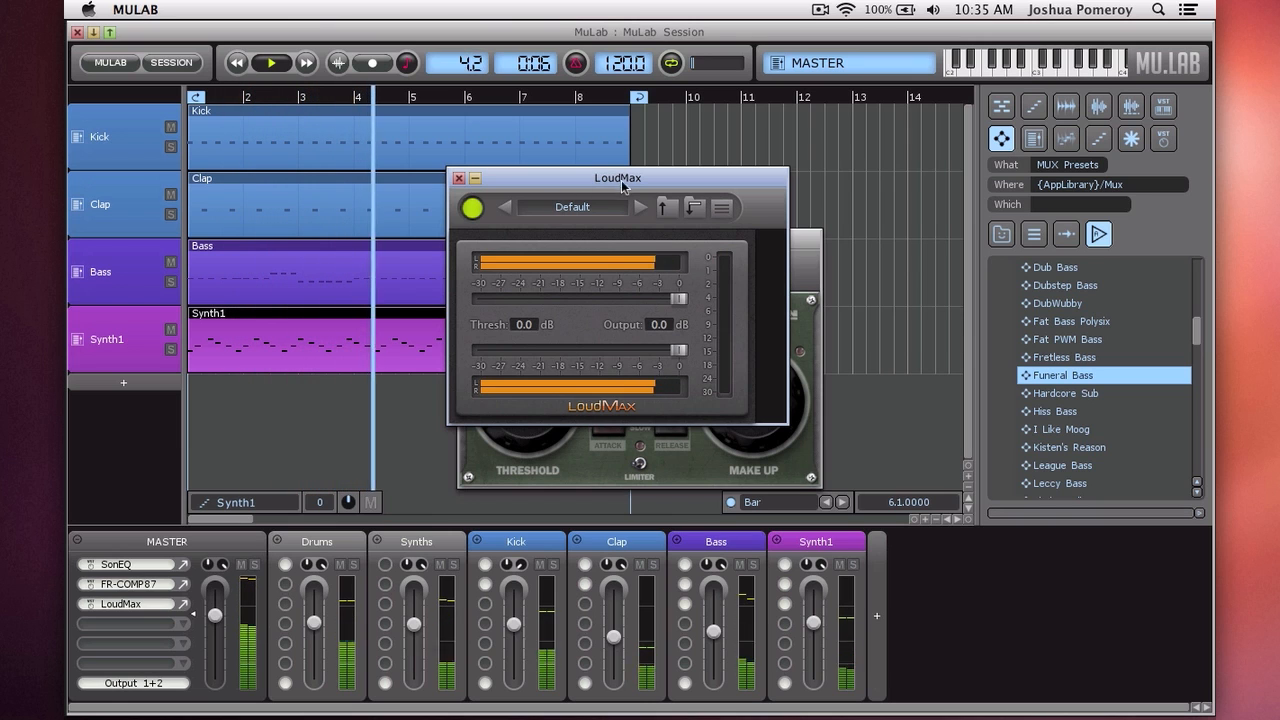
{"action": "left_click_drag", "start_coordinate": [620, 183], "coordinate": [864, 326]}
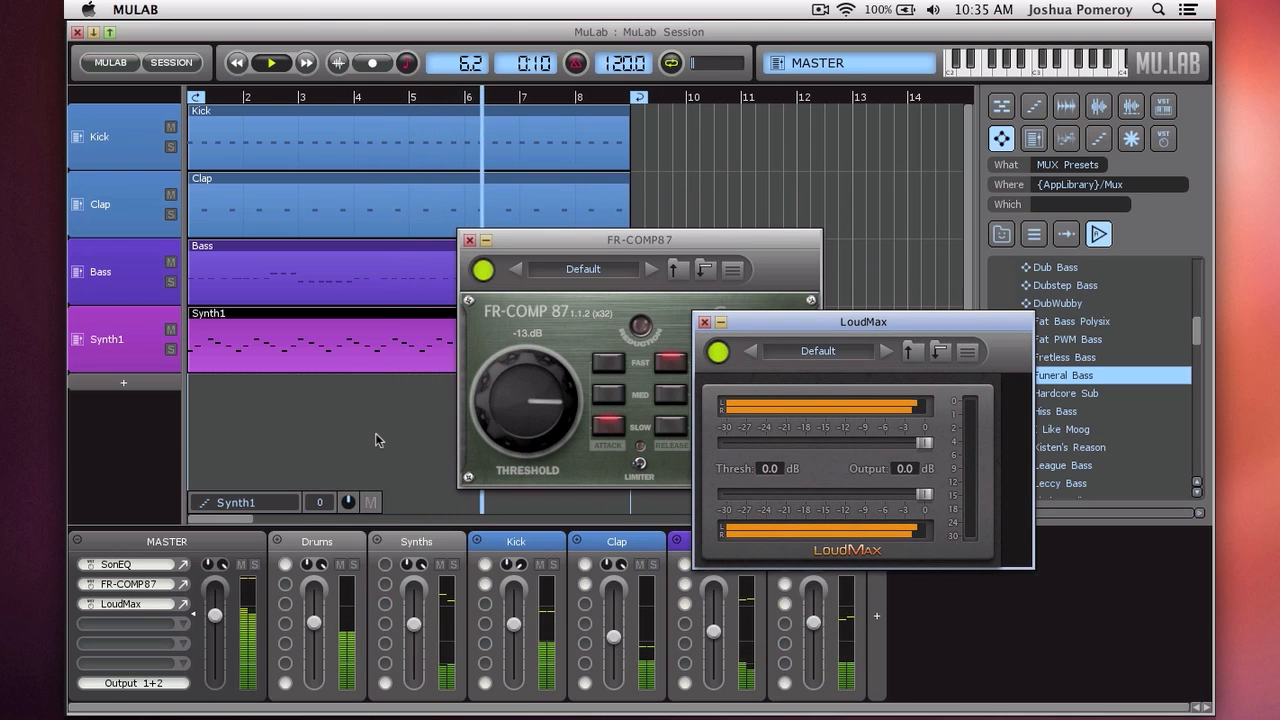
{"action": "key", "text": "space"}
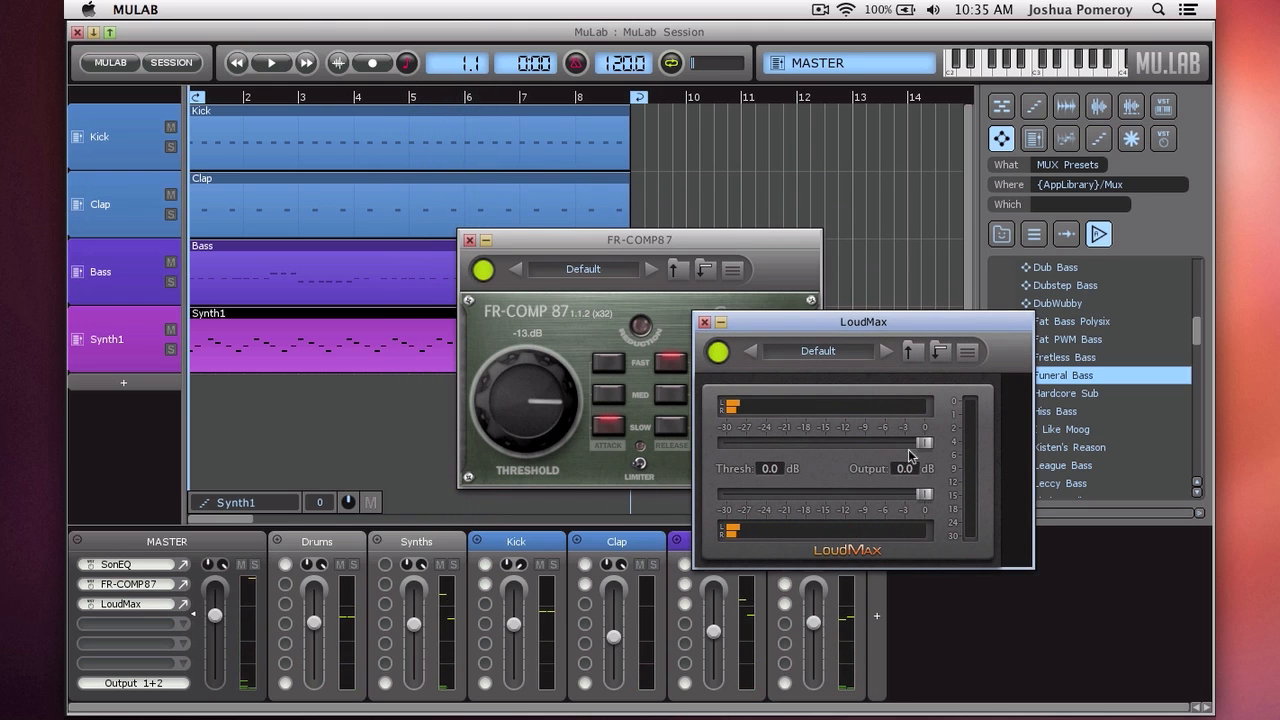
- While the loop plays, move the FR-COMP87 window clear of LoudMax and set its make-up gain to 3.50 dB
{"action": "mouse_move", "coordinate": [921, 444]}
{"action": "left_mouse_down"}
{"action": "mouse_move", "coordinate": [903, 445]}
{"action": "mouse_move", "coordinate": [938, 447]}
{"action": "left_mouse_up"}
{"action": "key", "text": "space"}
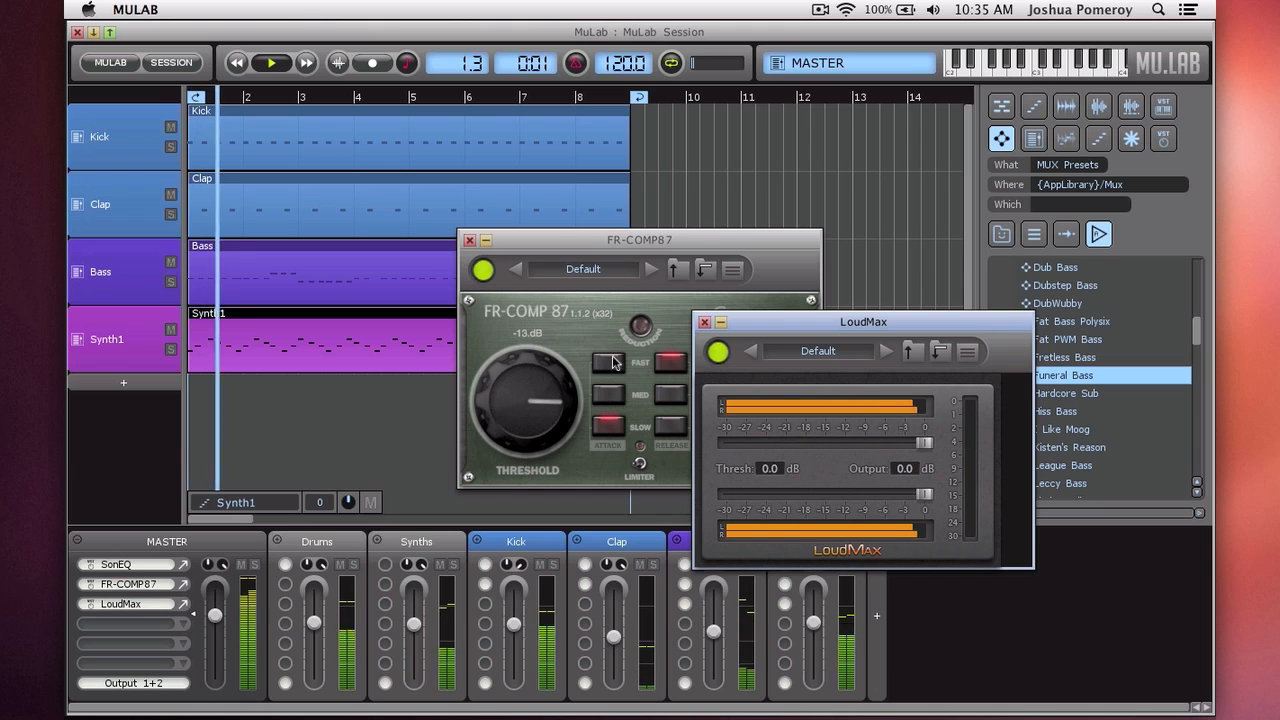
{"action": "left_click_drag", "start_coordinate": [652, 245], "coordinate": [632, 249]}
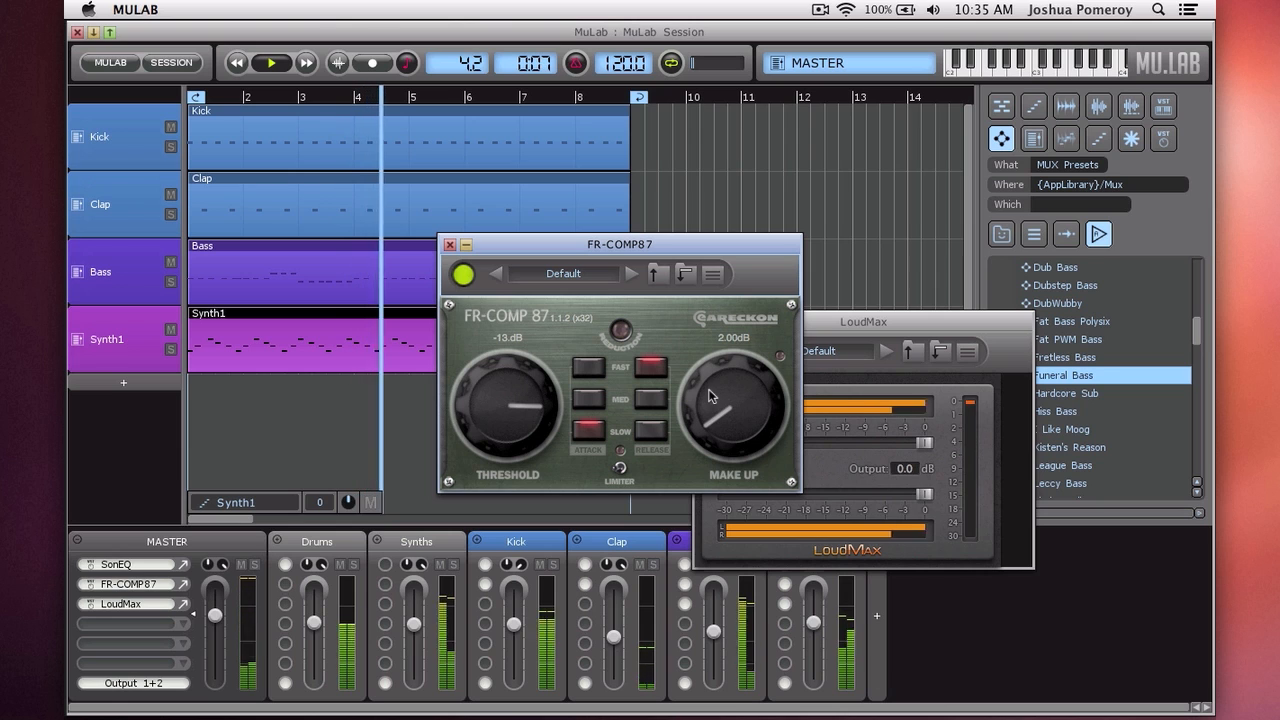
{"action": "left_click_drag", "start_coordinate": [713, 392], "coordinate": [711, 379]}
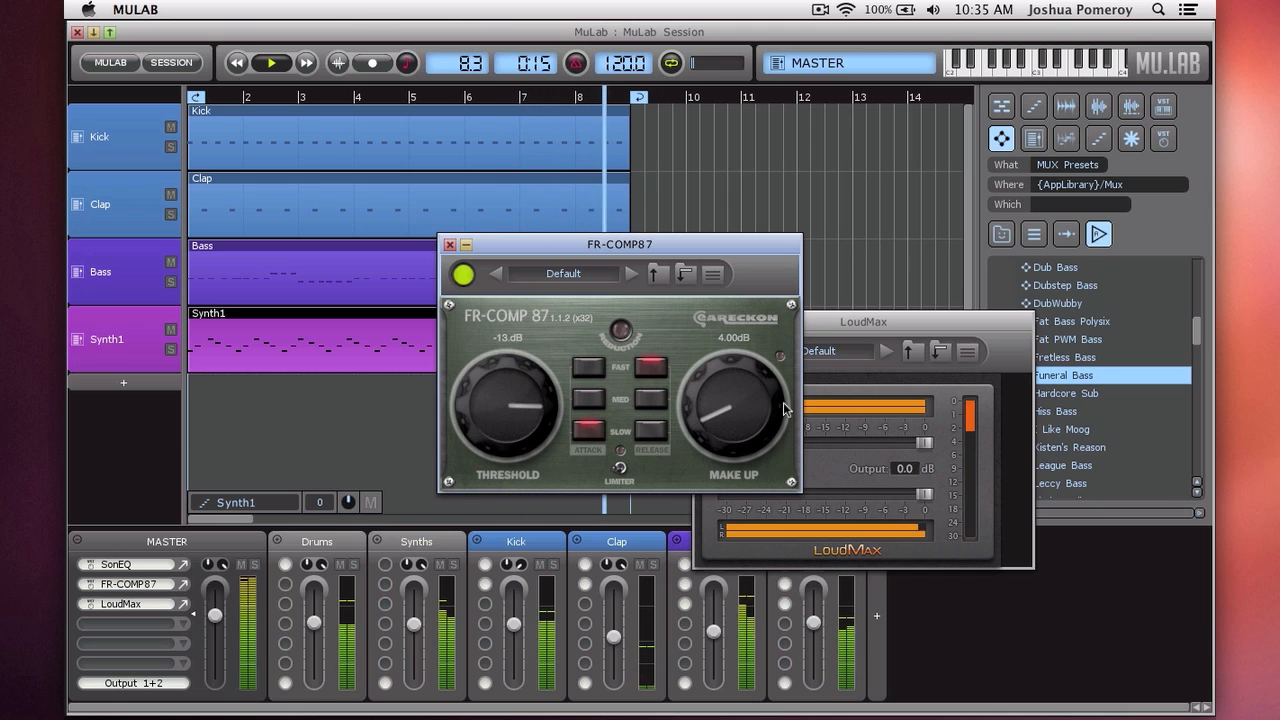
{"action": "left_click_drag", "start_coordinate": [717, 391], "coordinate": [717, 393]}
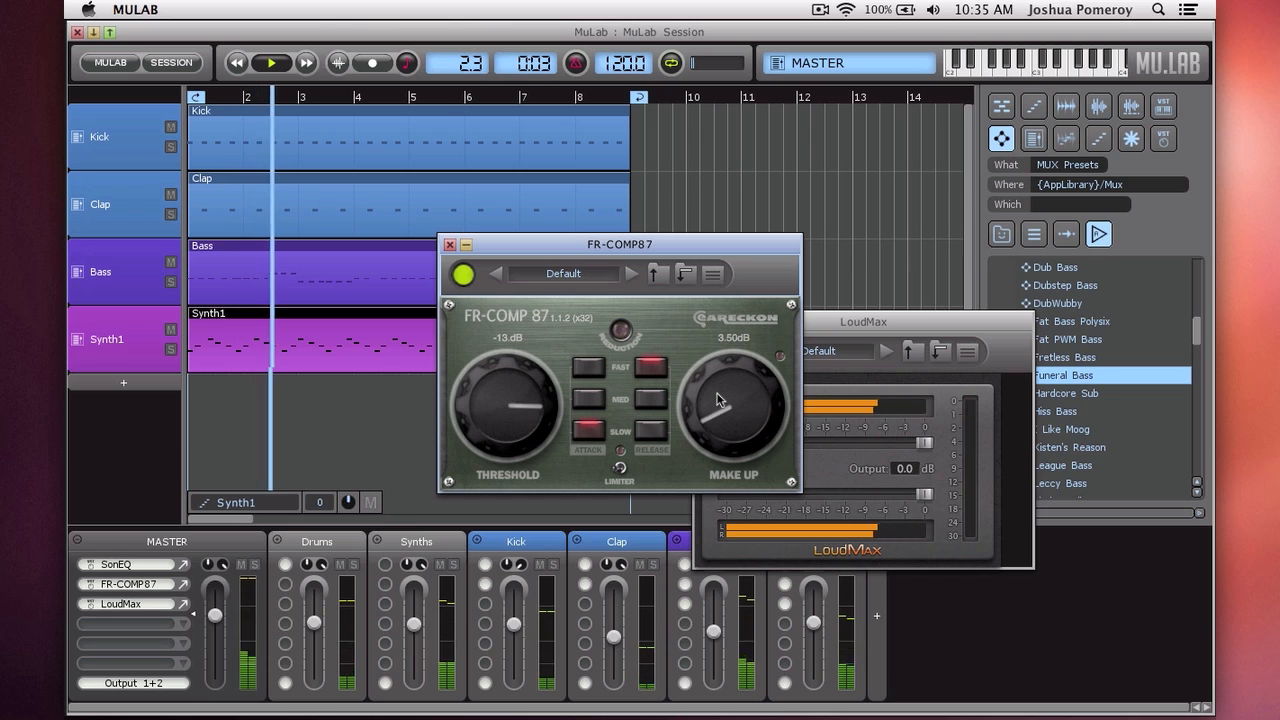
- Close the FR-COMP87 and LoudMax windows, then audition the loop and return the playhead to the start
{"action": "left_click", "coordinate": [450, 244]}
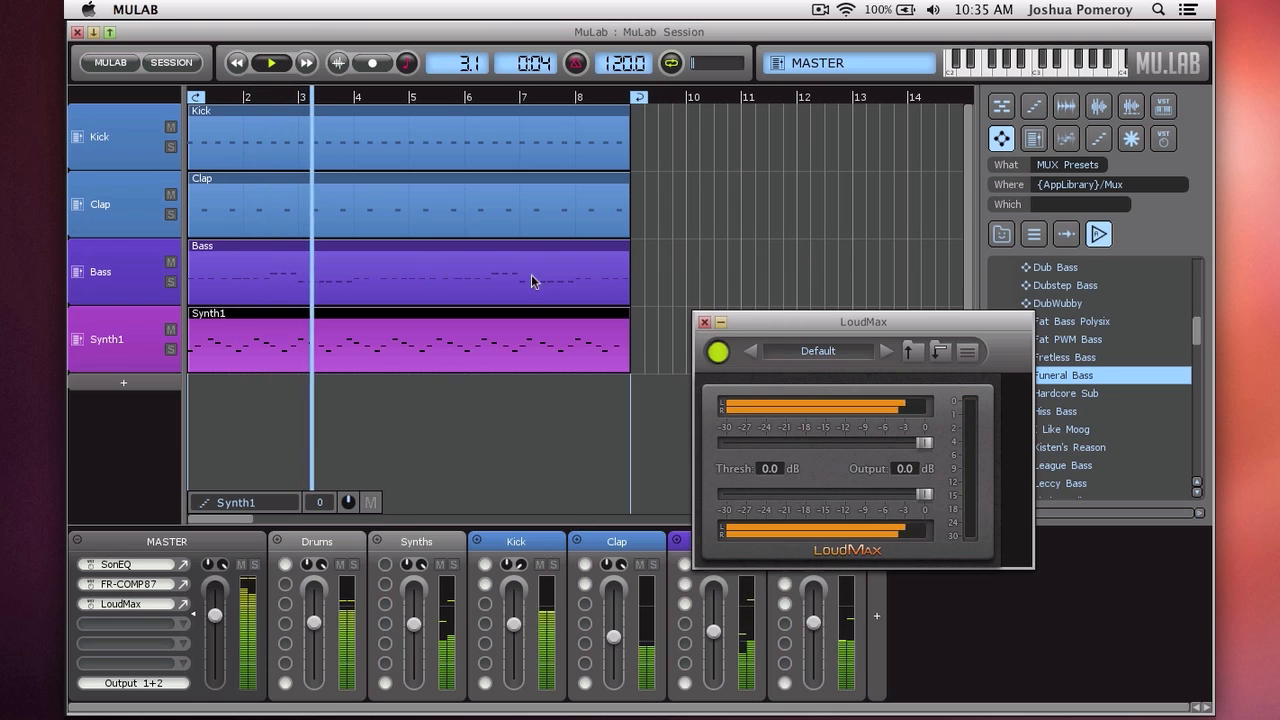
{"action": "left_click", "coordinate": [704, 323]}
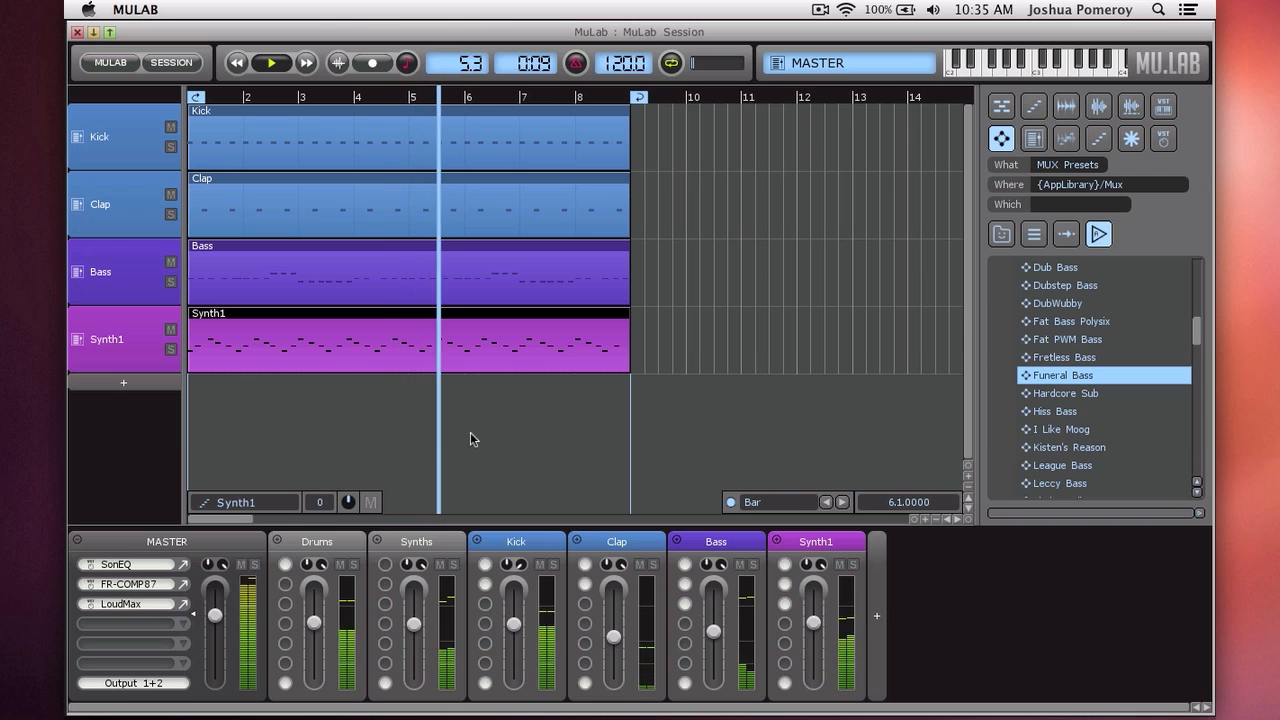
{"action": "key", "text": "space"}
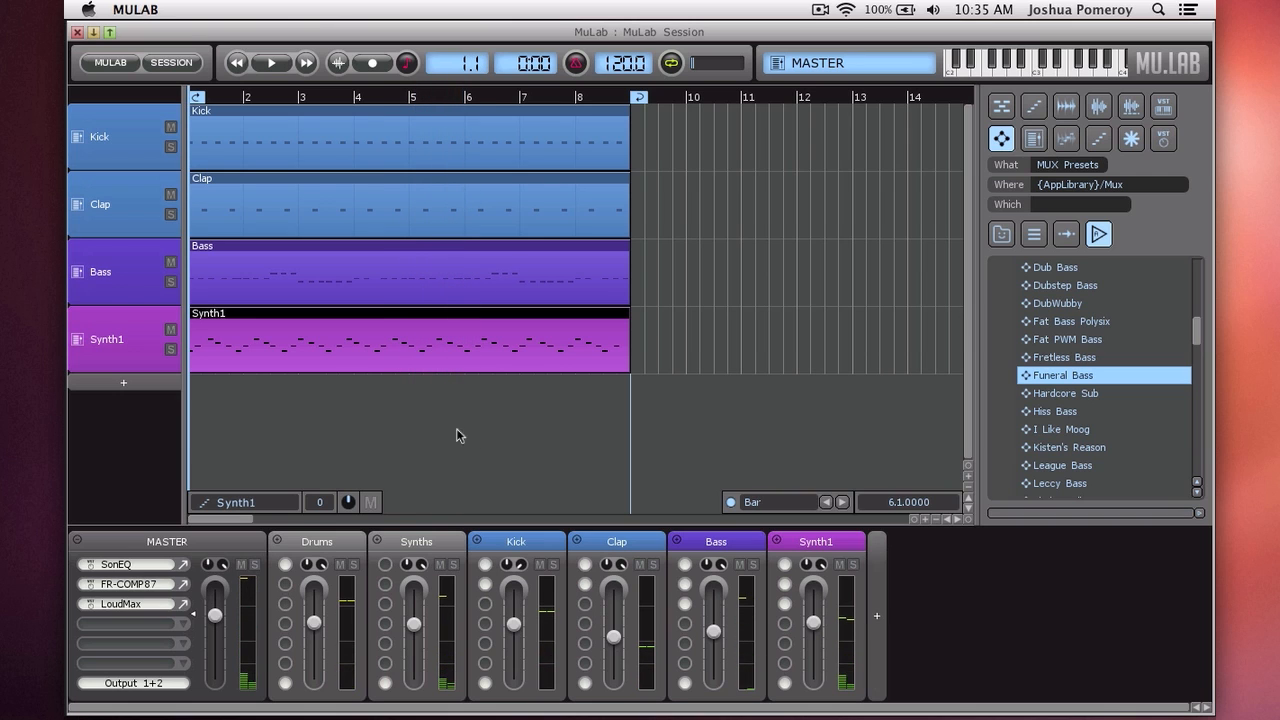
{"action": "key", "text": "space"}
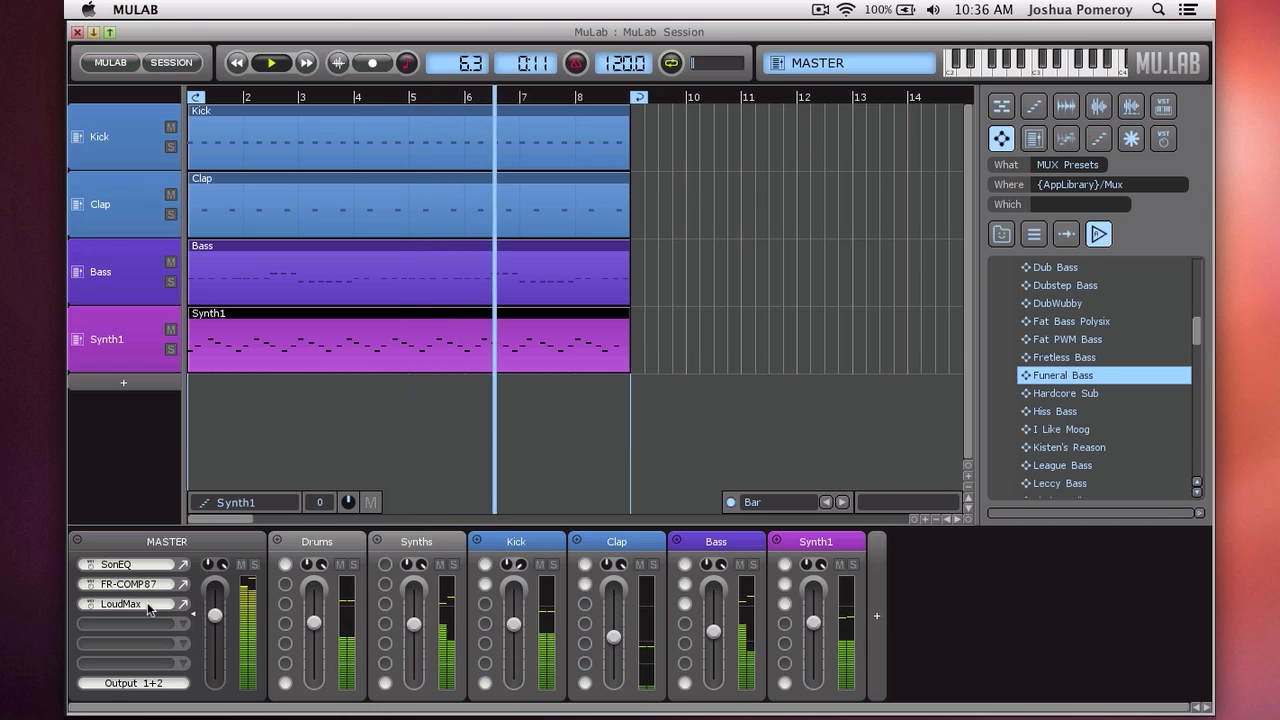
{"action": "key", "text": "space"}
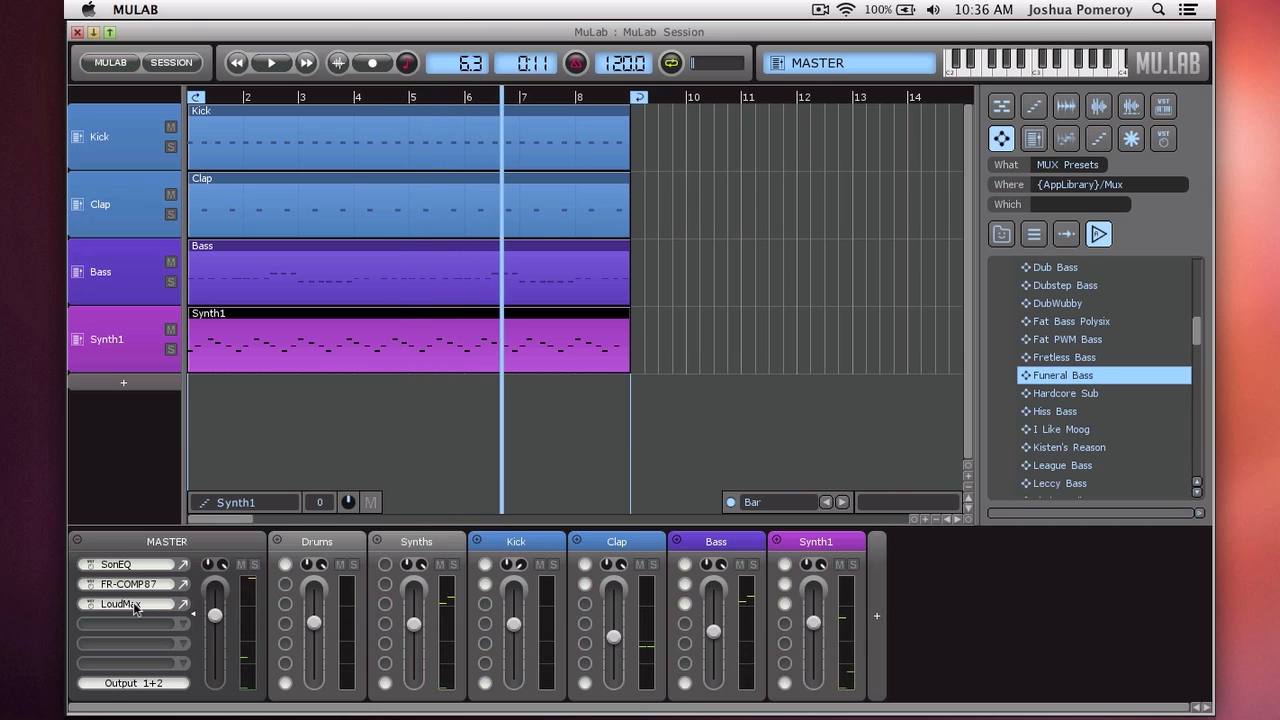
{"action": "key", "text": "Home"}
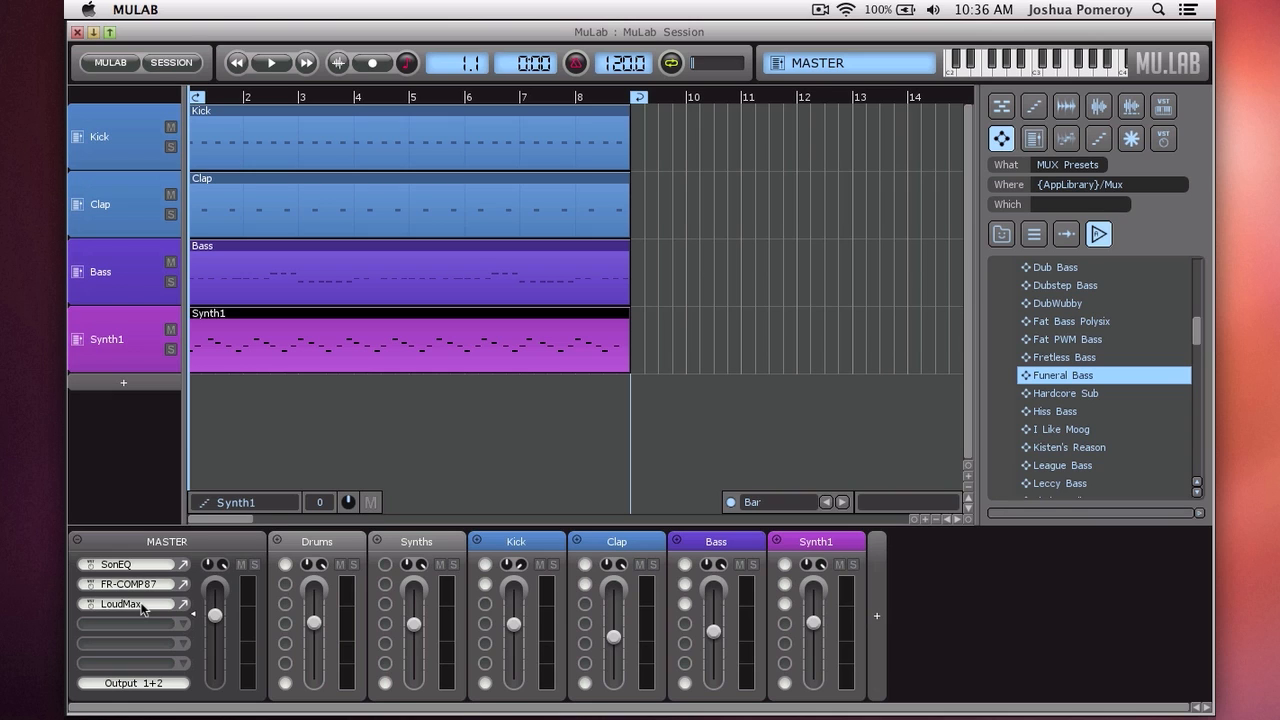
- Play the loop and compare it with SonEQ, FR-COMP87 and LoudMax bypassed on MASTER, re-enabling all three
{"action": "key", "text": "space"}
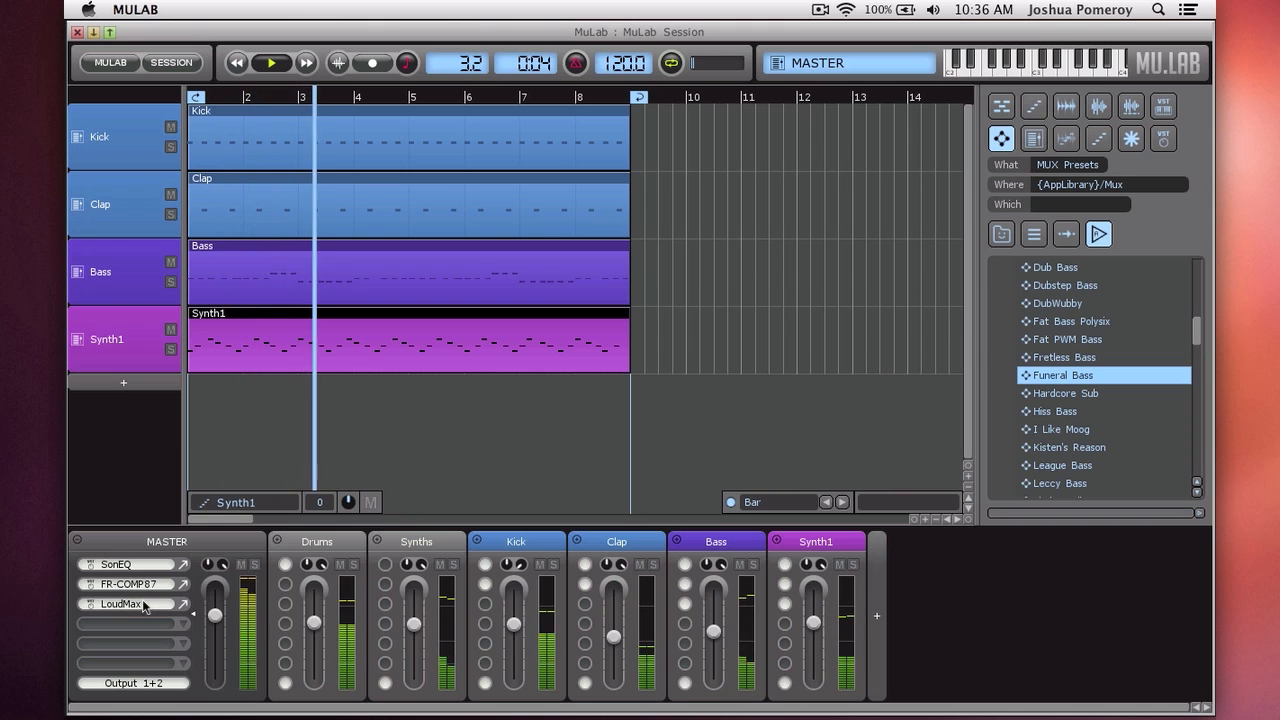
{"action": "left_click", "coordinate": [153, 566]}
{"action": "left_click", "coordinate": [152, 586]}
{"action": "left_click", "coordinate": [152, 608]}
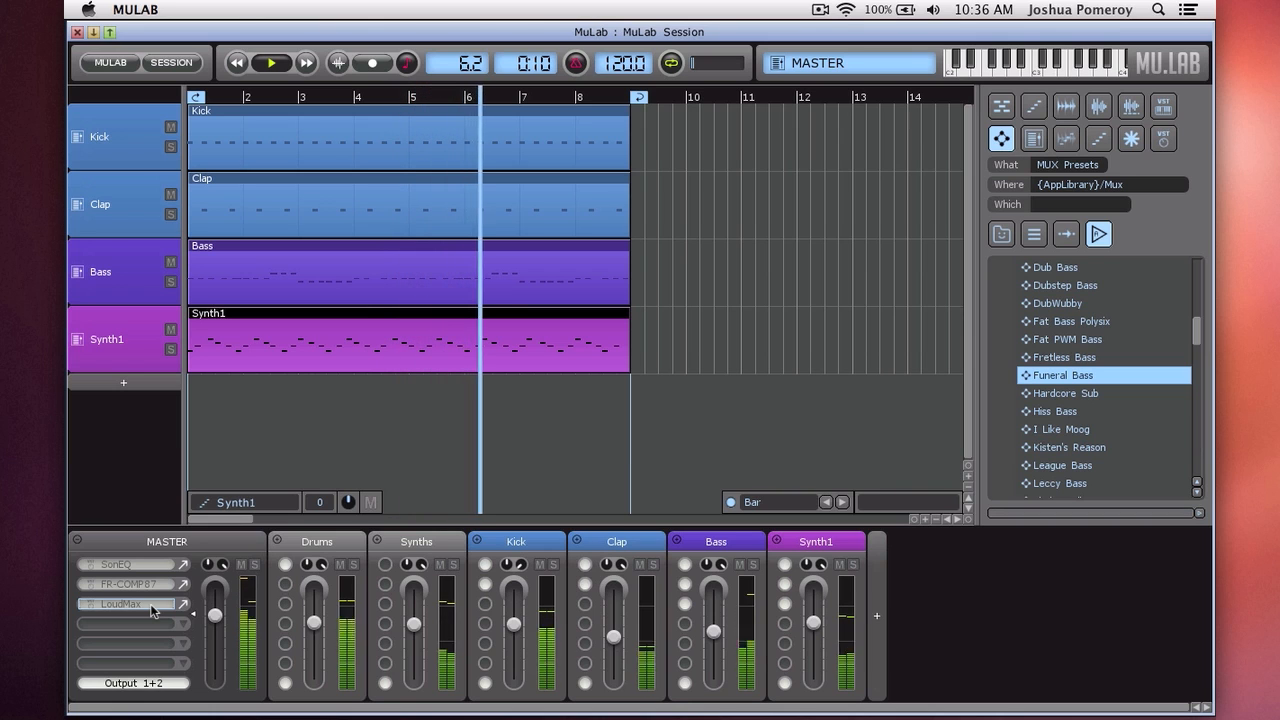
{"action": "left_click", "coordinate": [152, 608]}
{"action": "left_click", "coordinate": [148, 566]}
{"action": "left_click", "coordinate": [152, 586]}
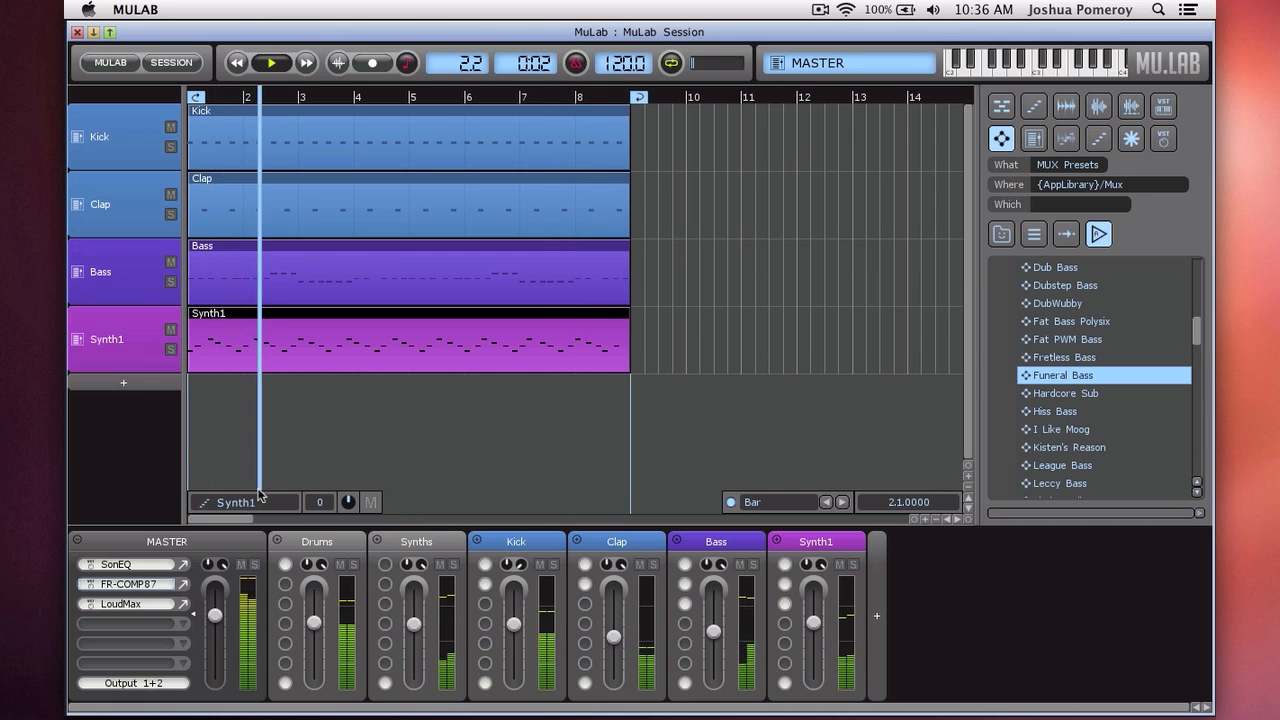
- Stop playback, return to the start and play the mastered loop again with all MASTER effects active
{"action": "key", "text": "space"}
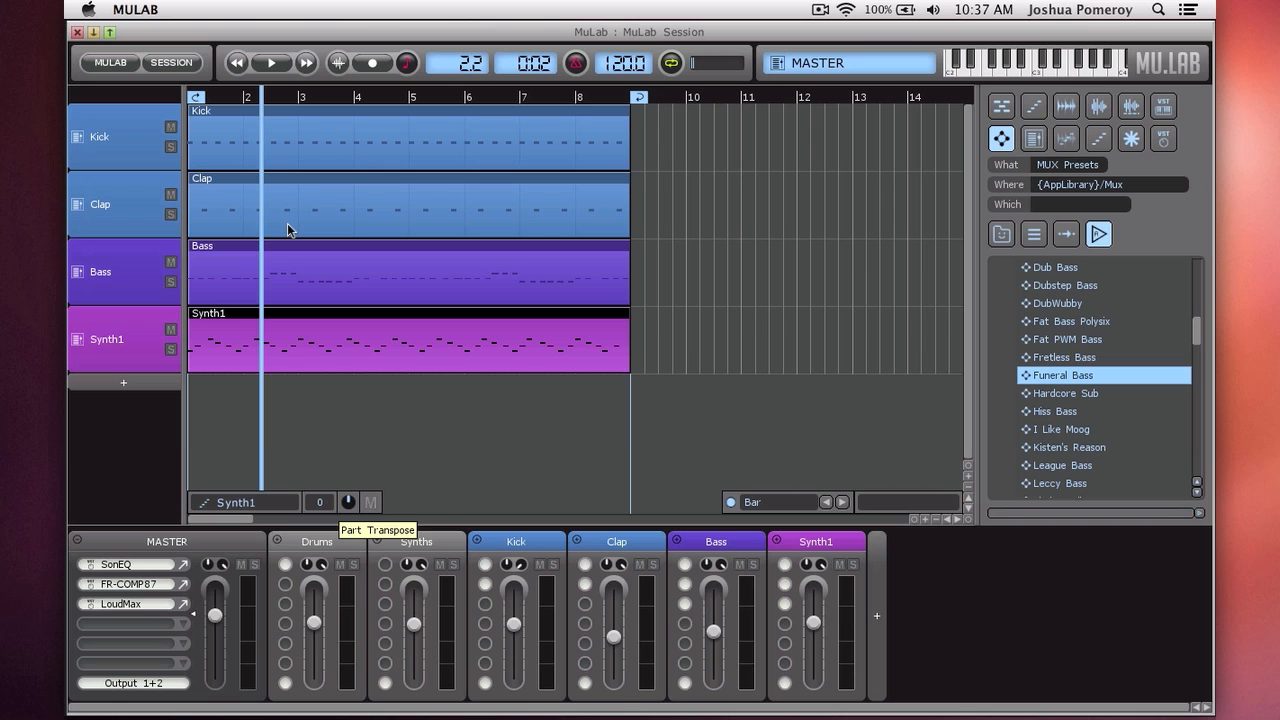
{"action": "key", "text": "space"}
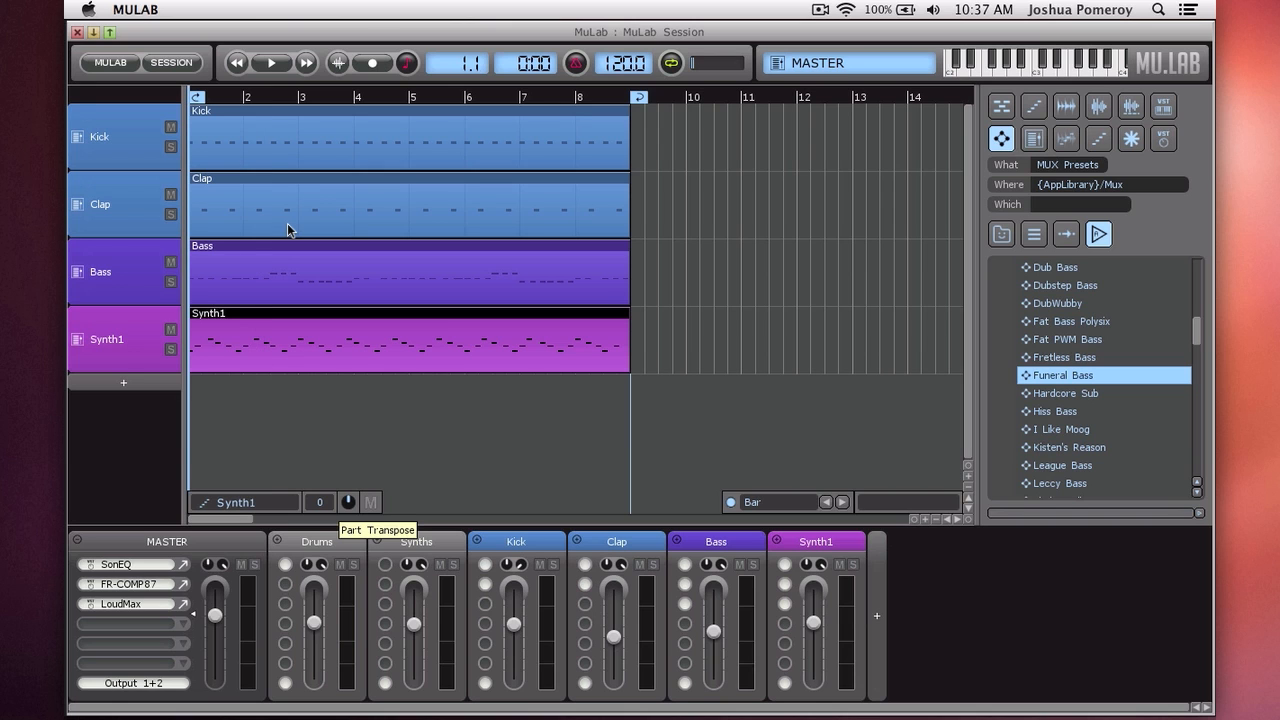
{"action": "key", "text": "space"}
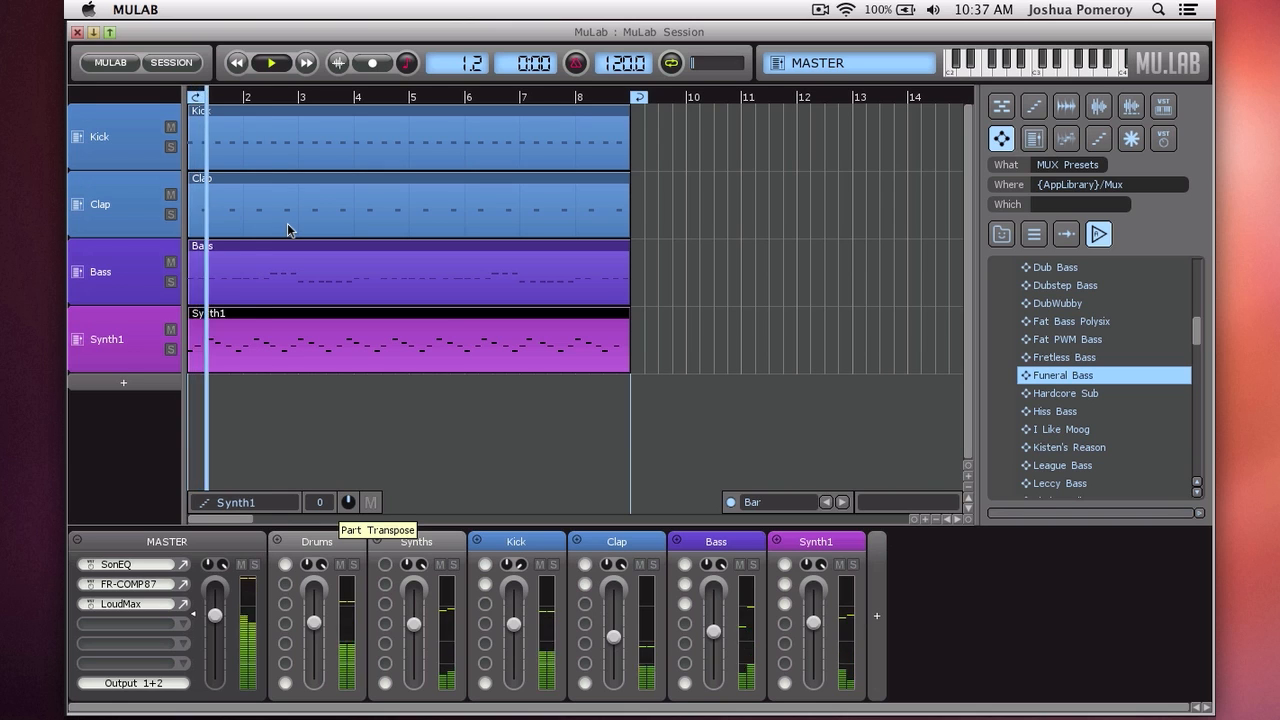